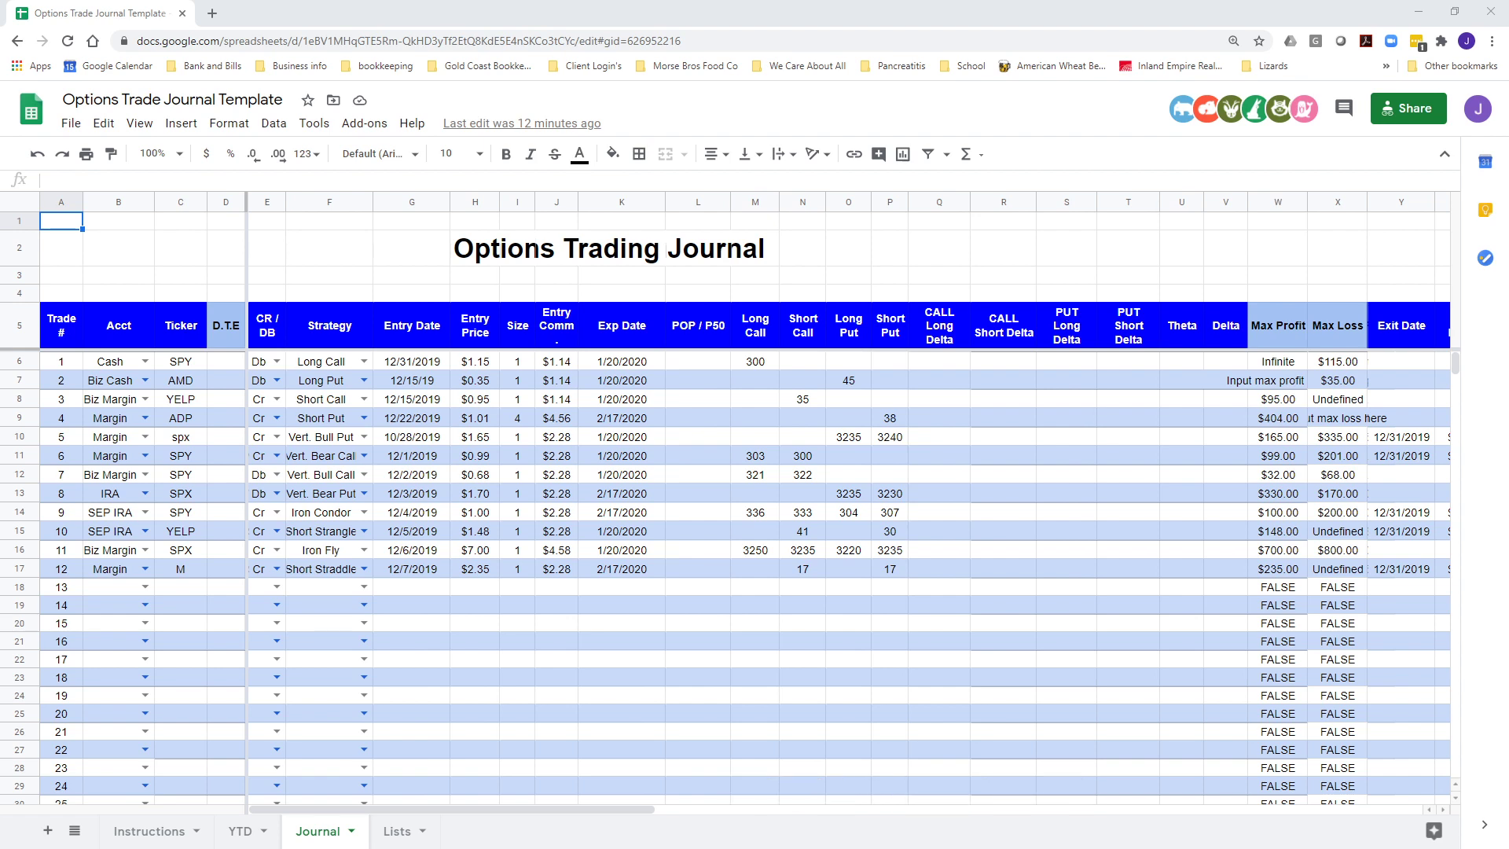
Read the Instructions sheet and locate the command for making a copy of the spreadsheet
click(150, 831)
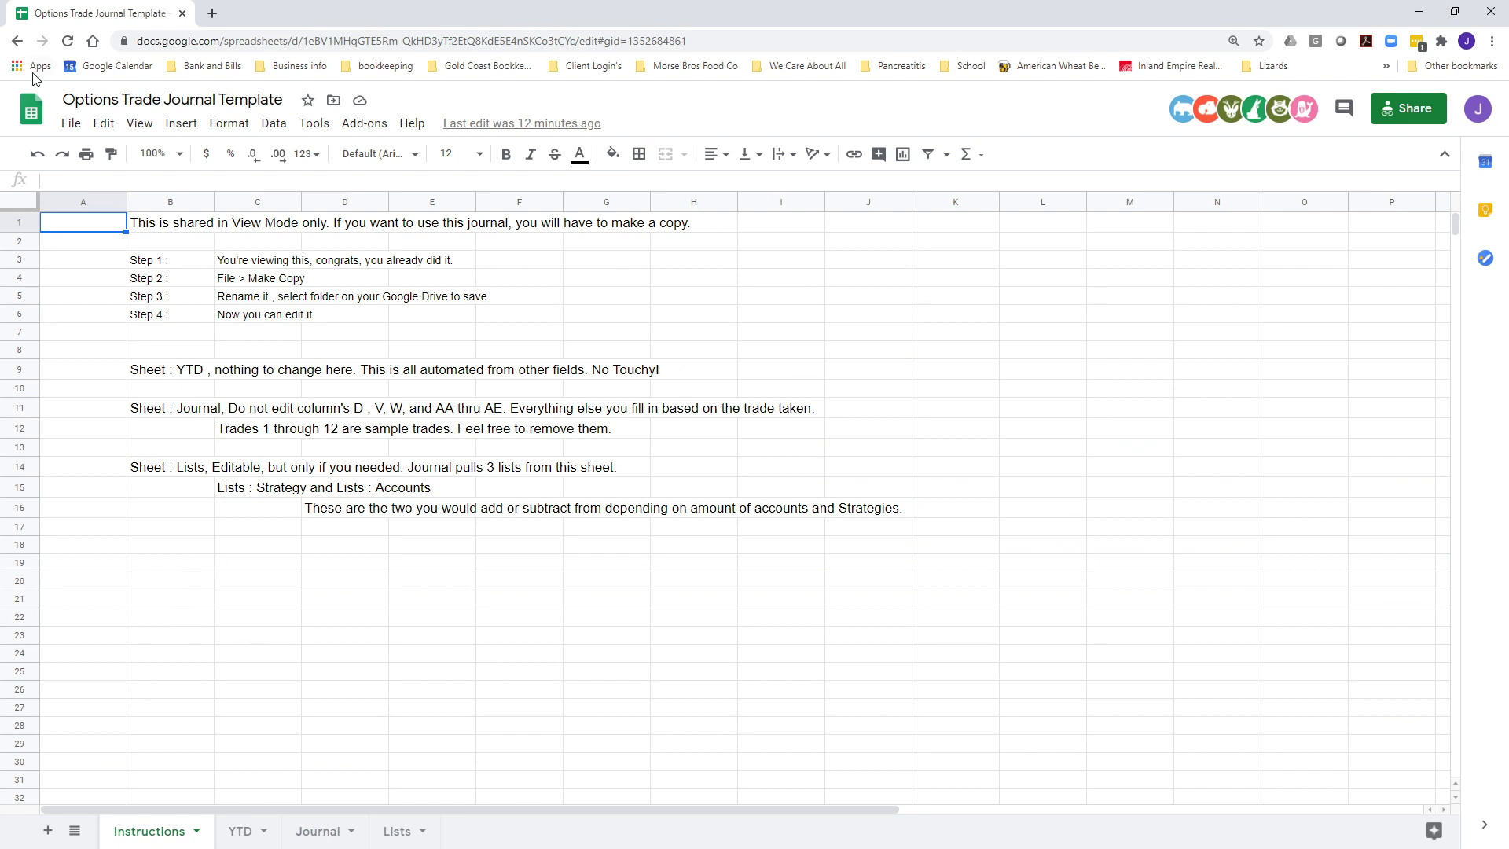
click(71, 123)
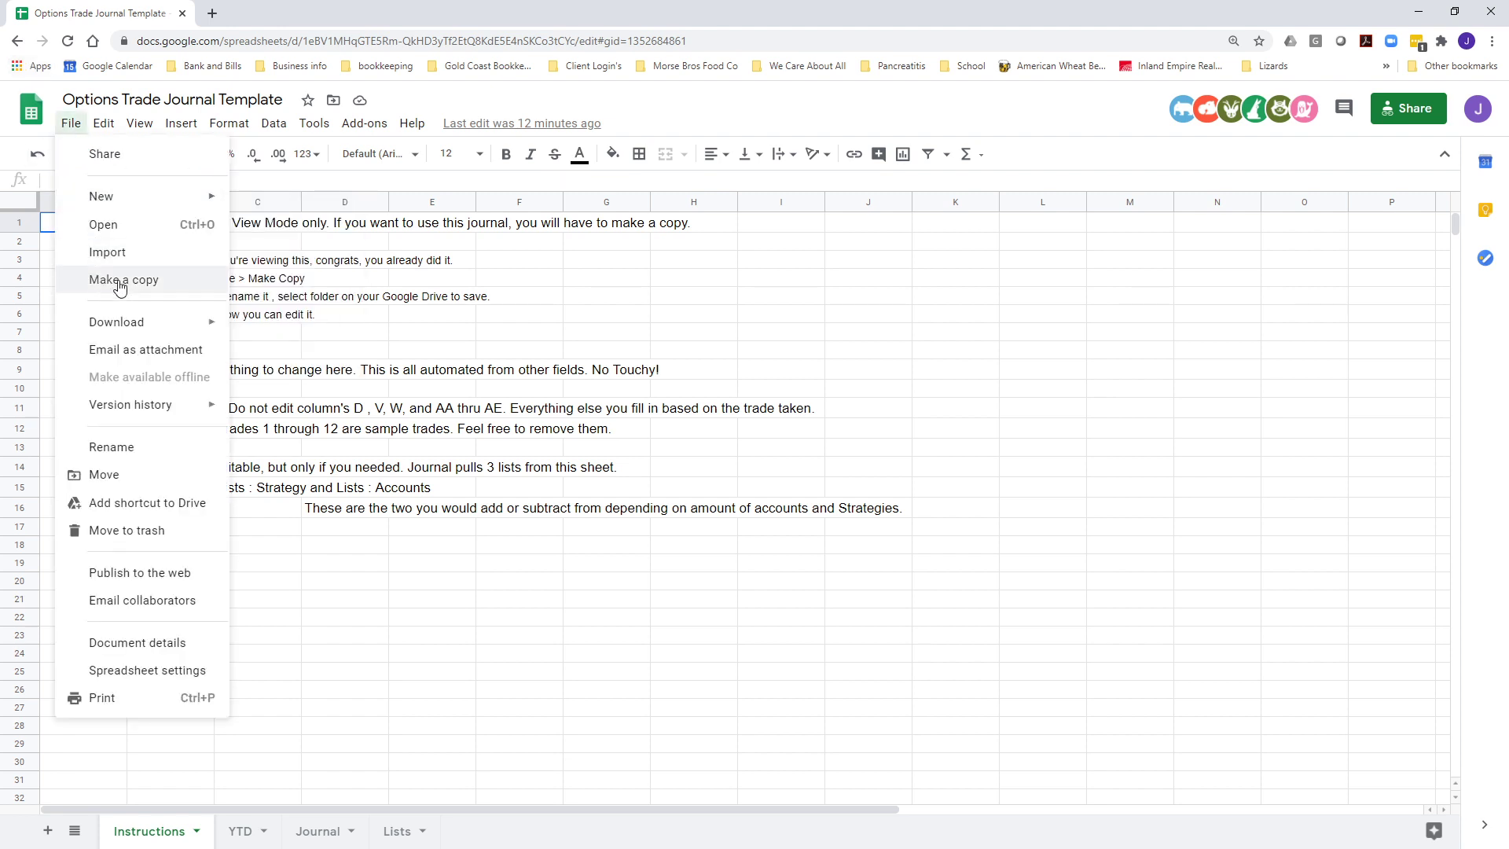
click(594, 651)
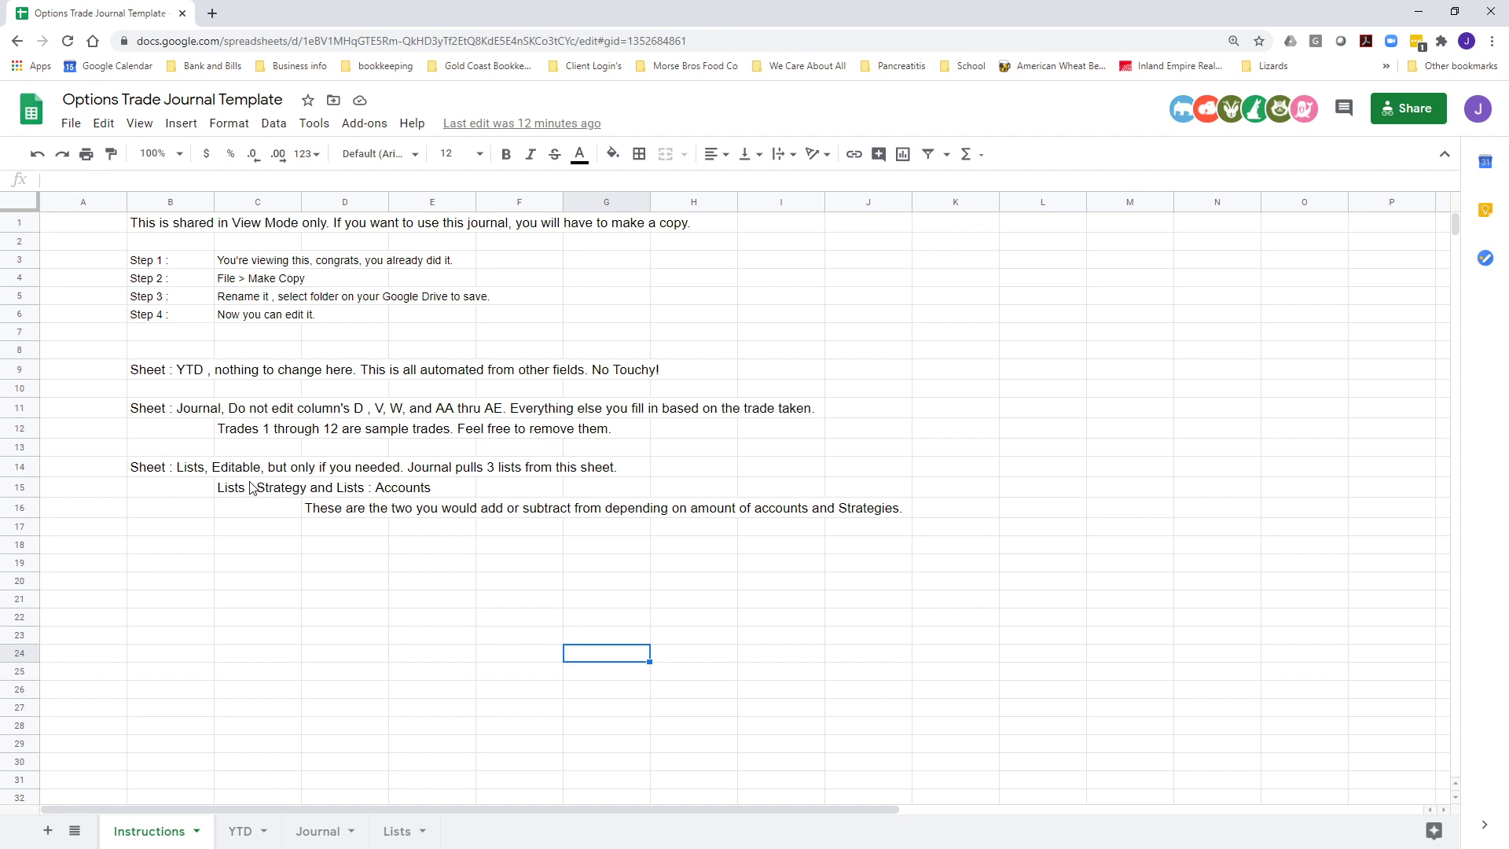
Review the year-to-date statistics on the YTD sheet and look over the trade rows and columns on the Journal sheet
click(238, 833)
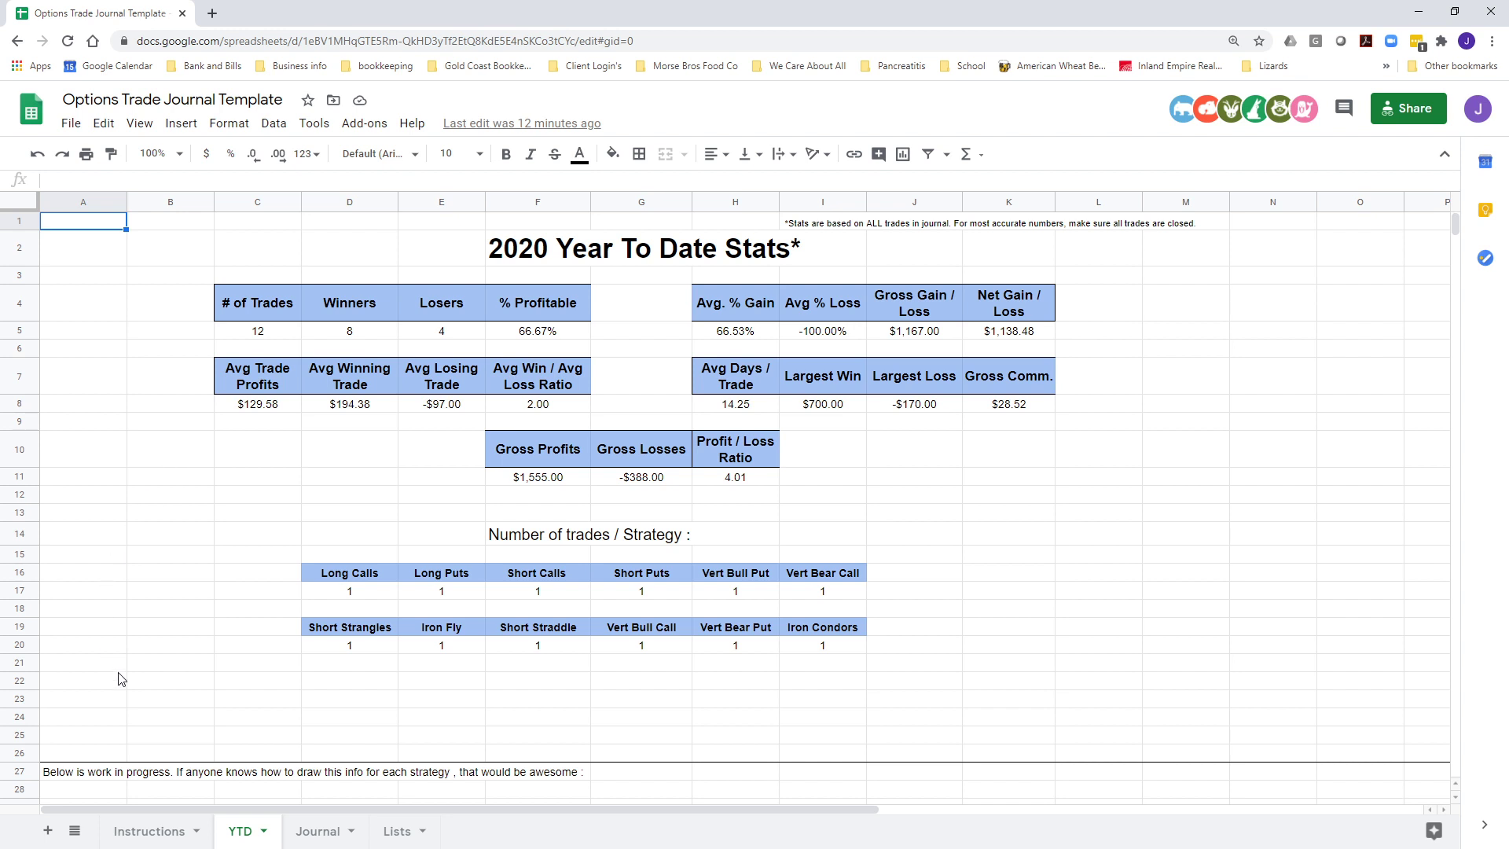
click(318, 830)
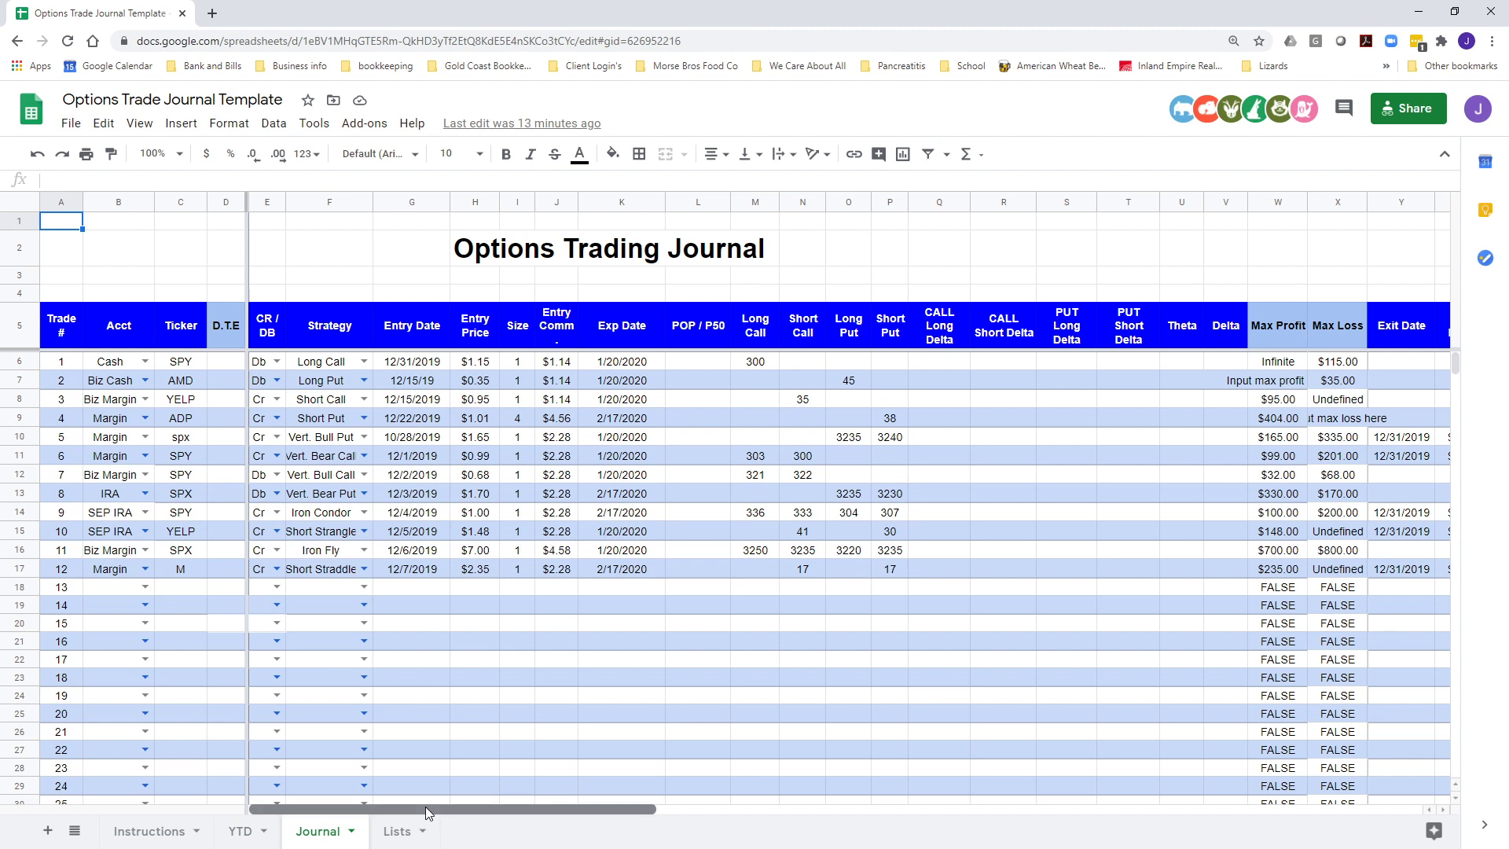
drag(398, 813, 355, 823)
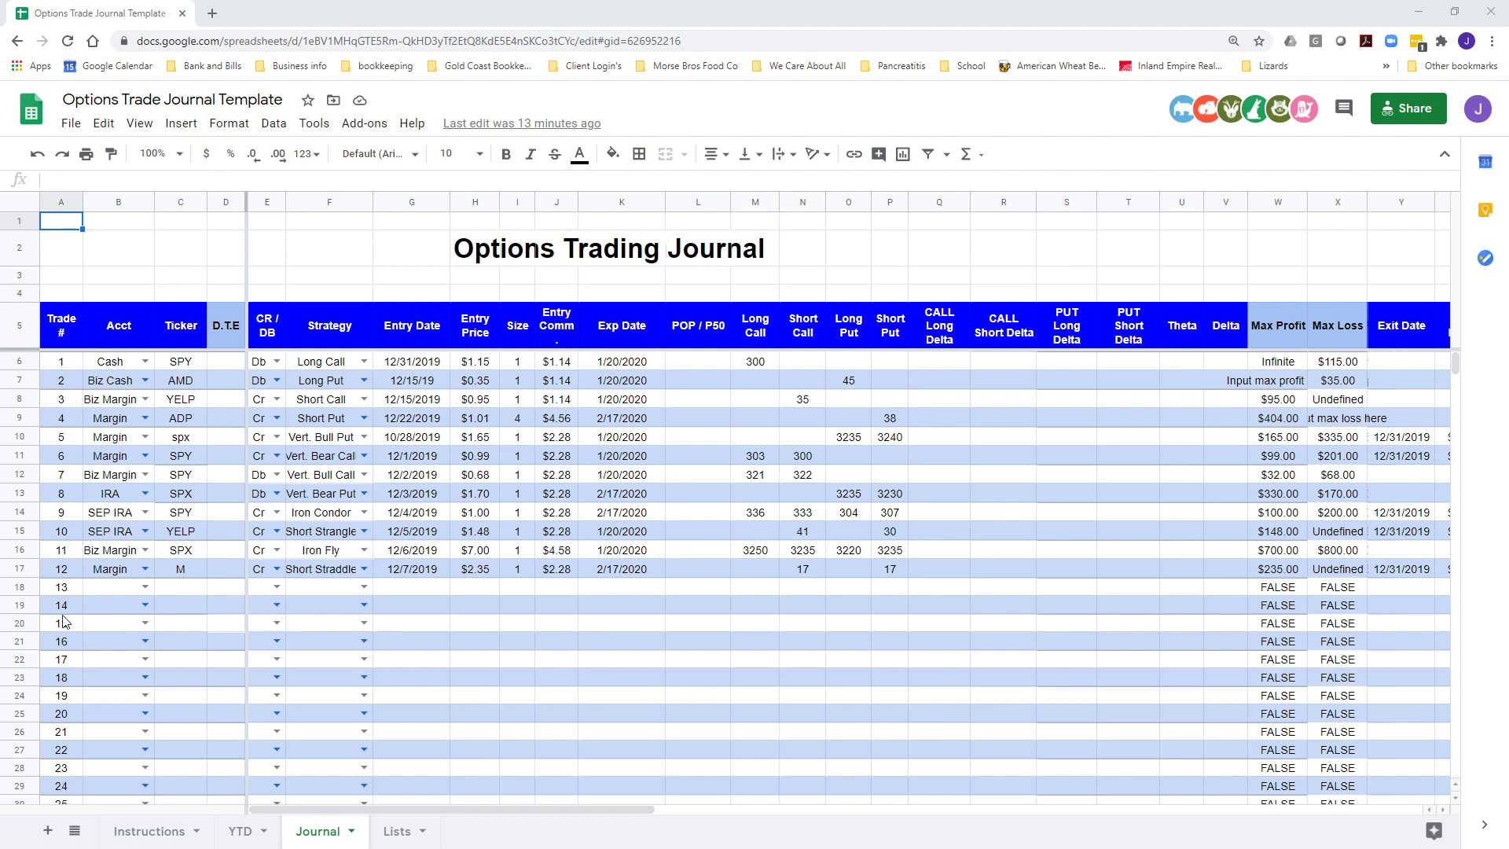
scroll(59, 521, down, 4)
scroll(63, 503, up, 4)
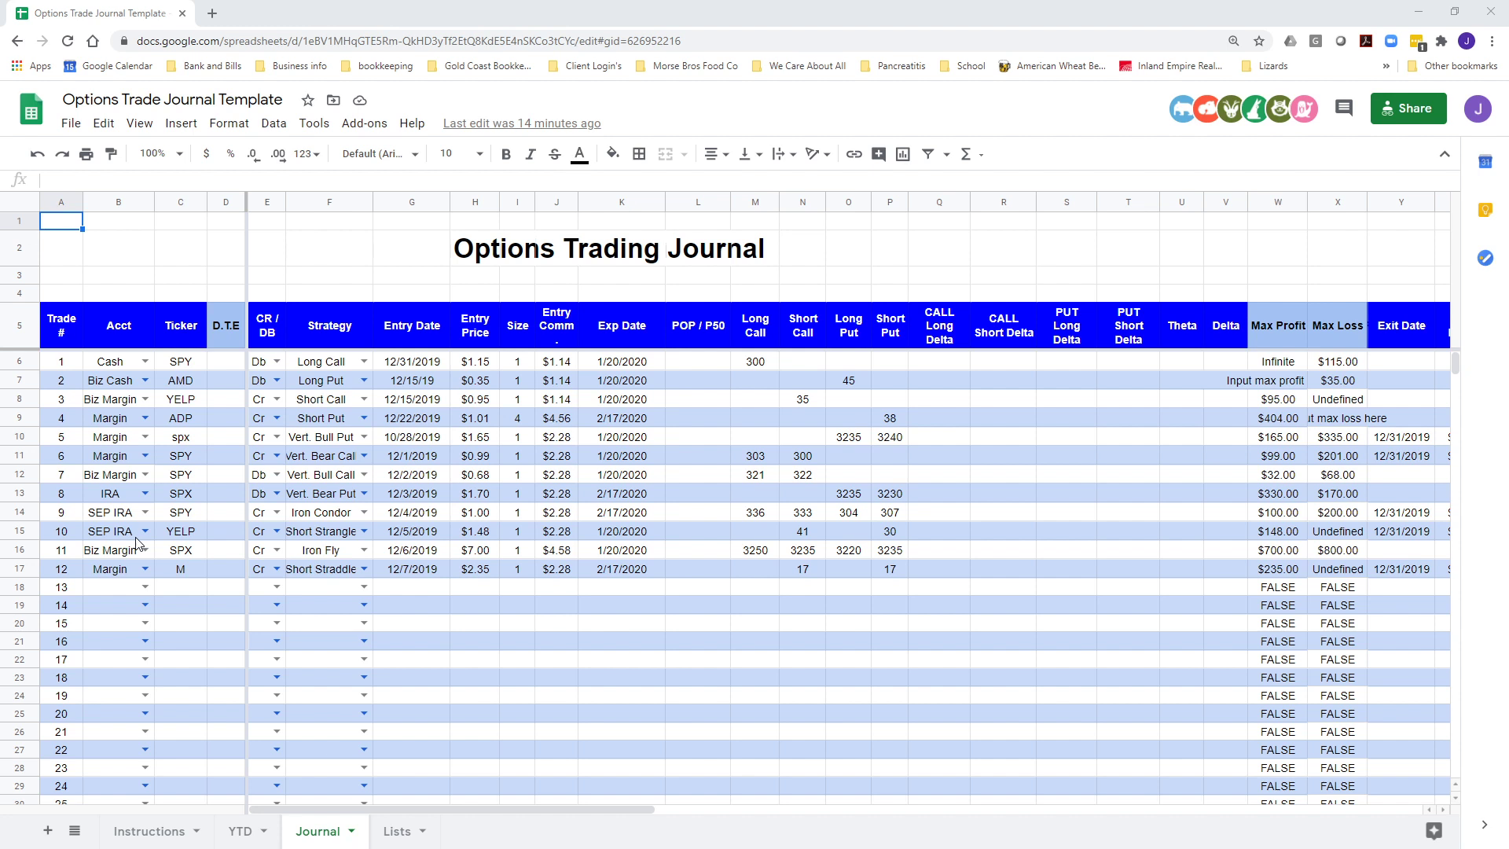
Examine the account choices offered for trade 1 in the Journal and their source, the Accounts list on the Lists sheet
click(144, 362)
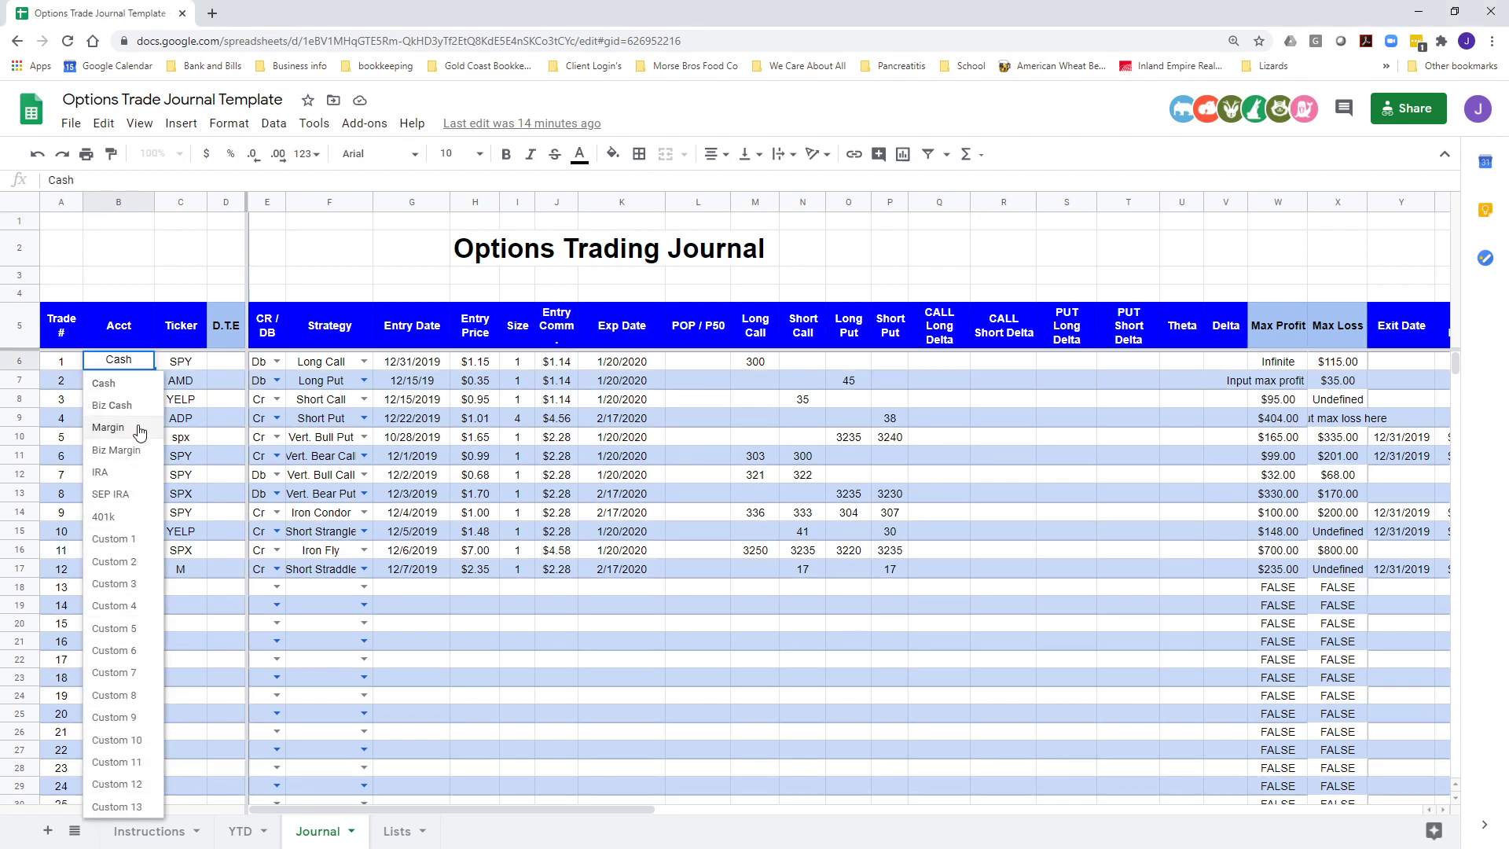
click(398, 624)
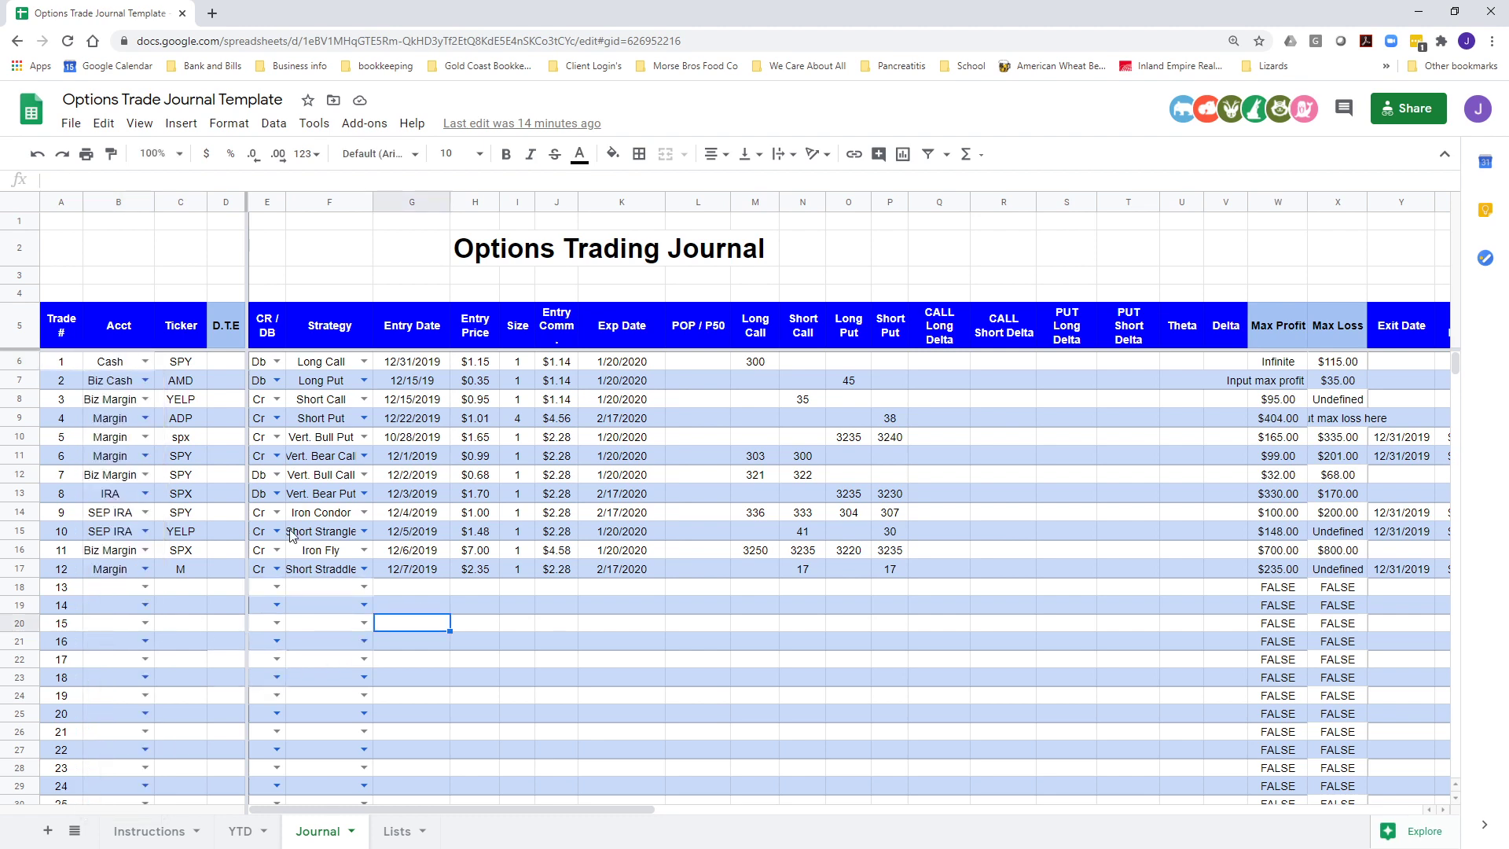
click(397, 833)
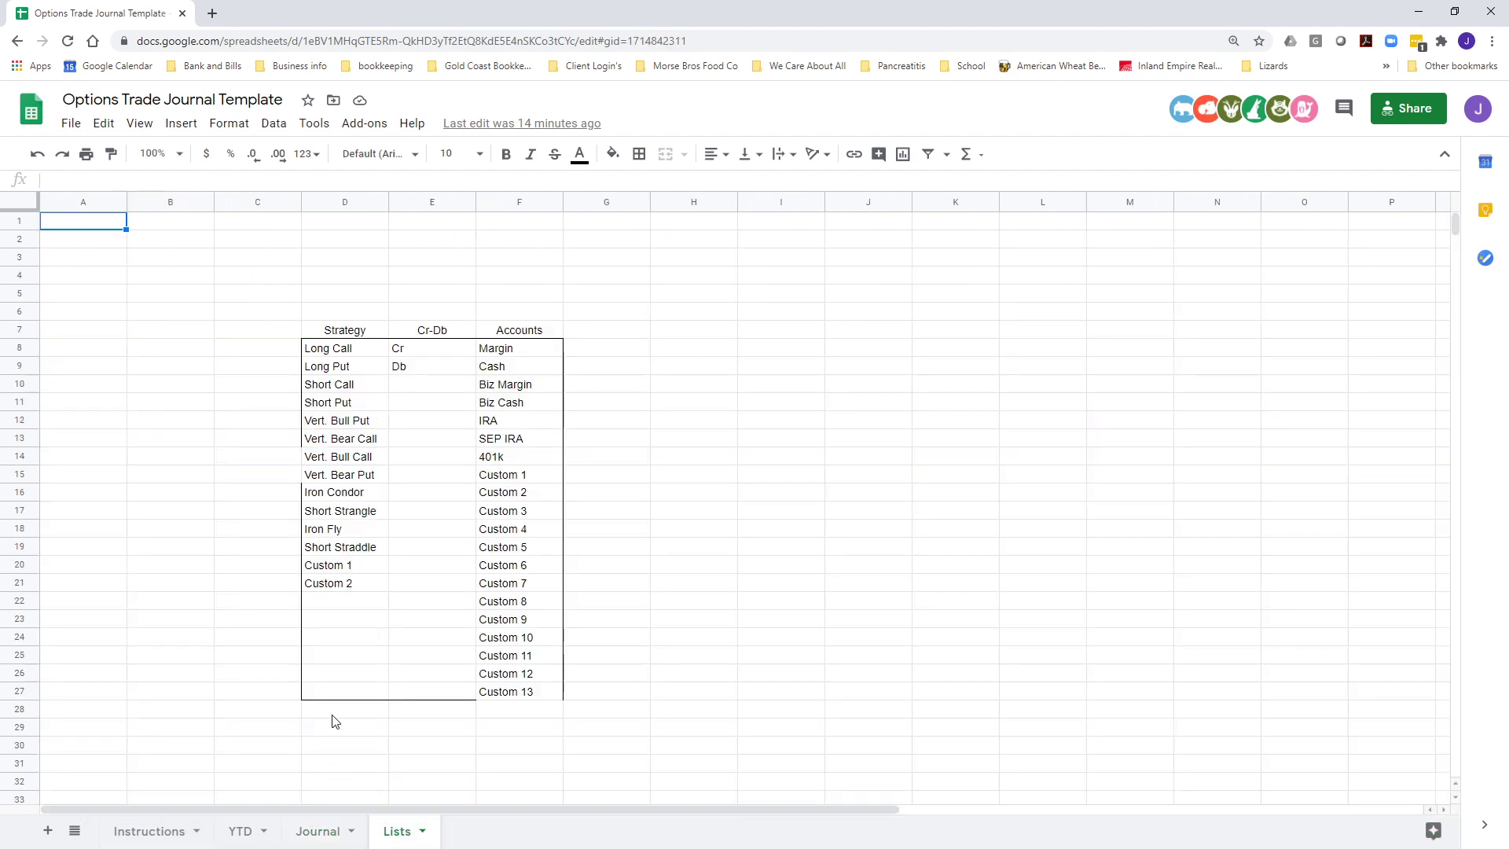
click(318, 831)
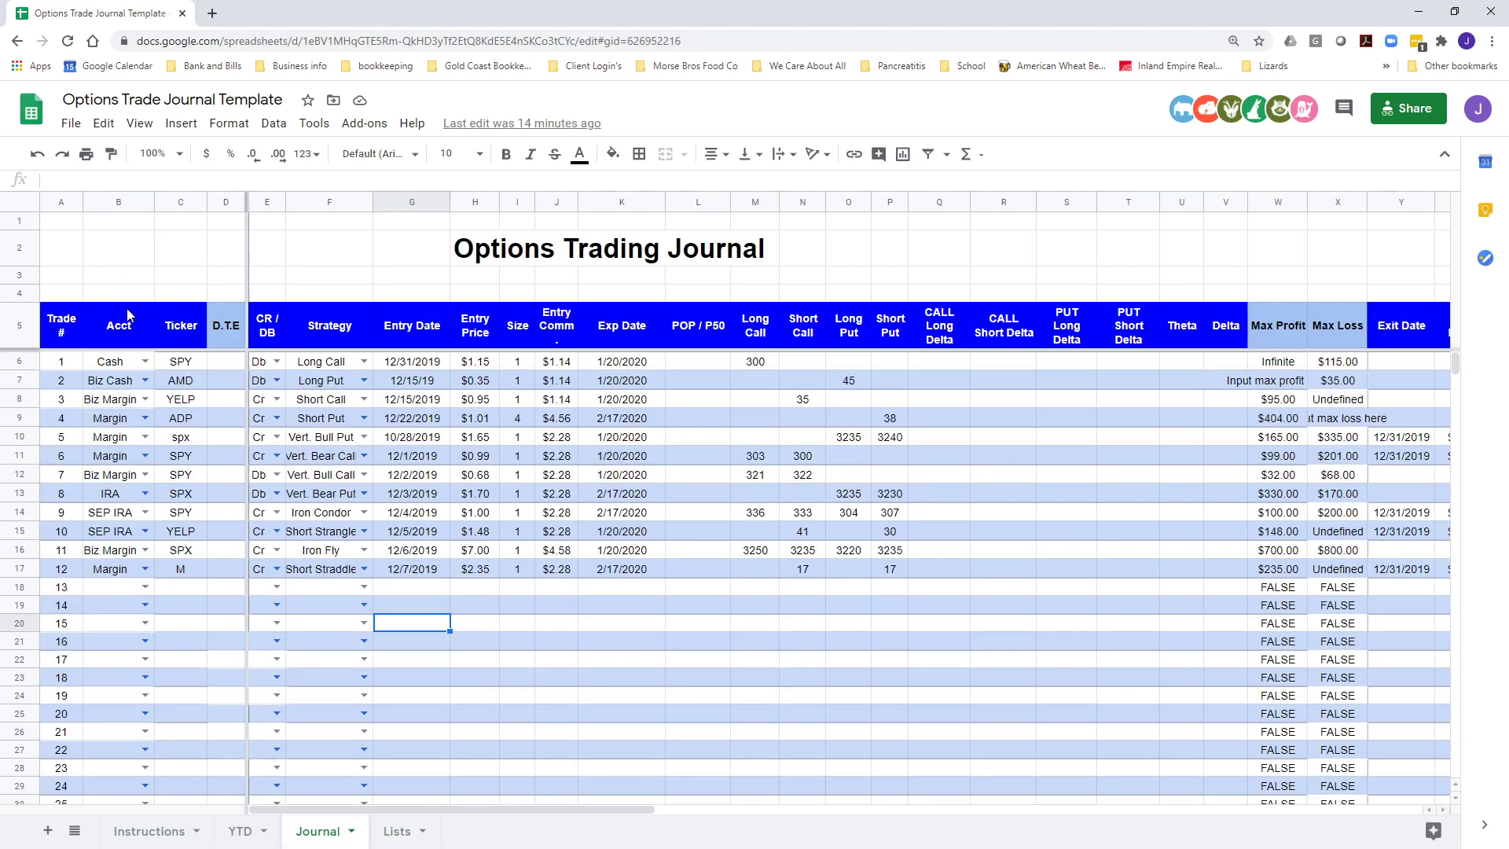
click(397, 833)
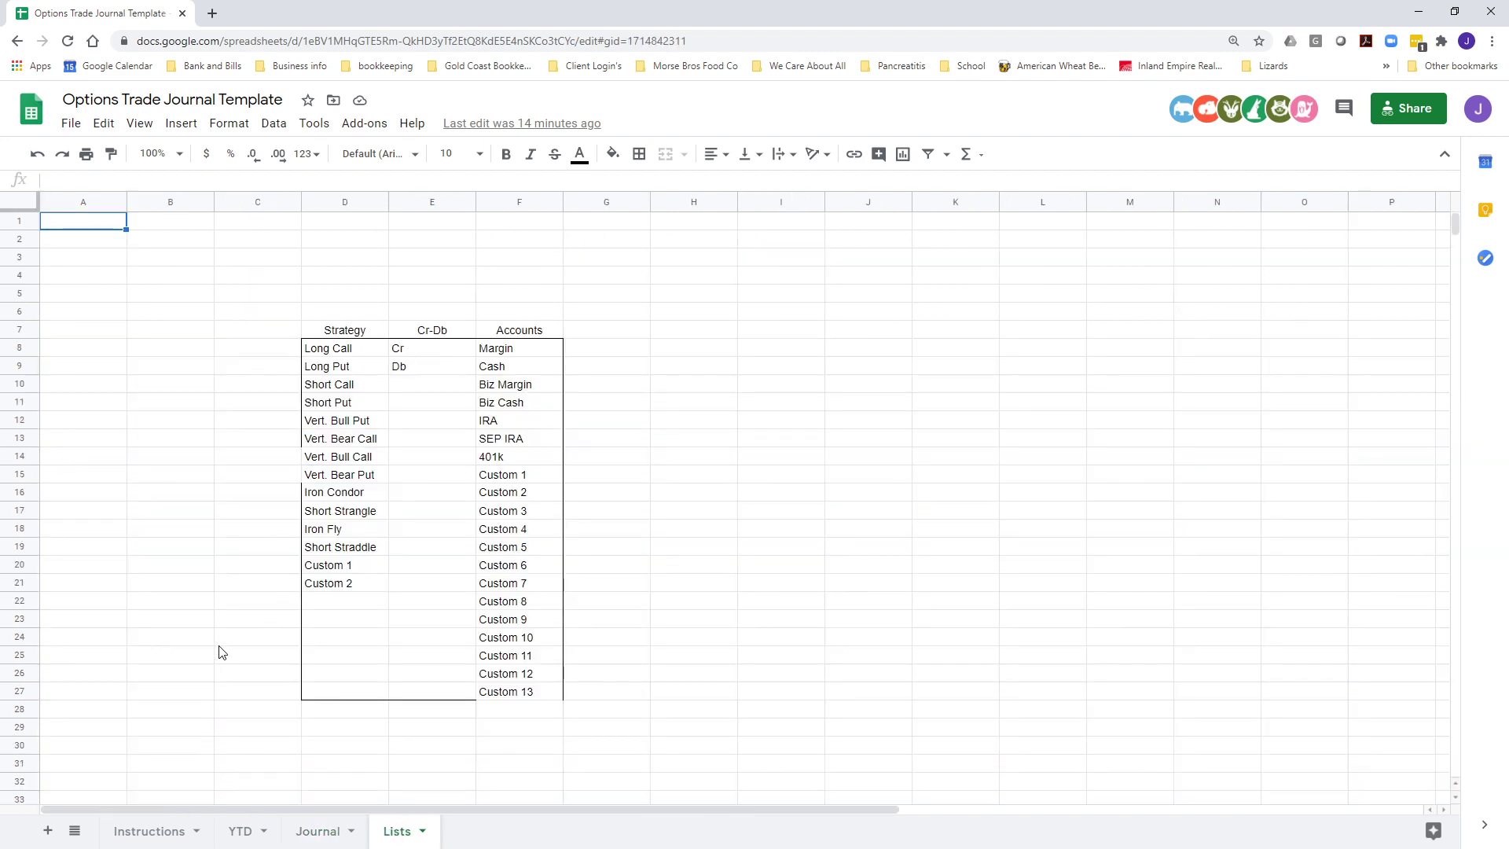
click(513, 333)
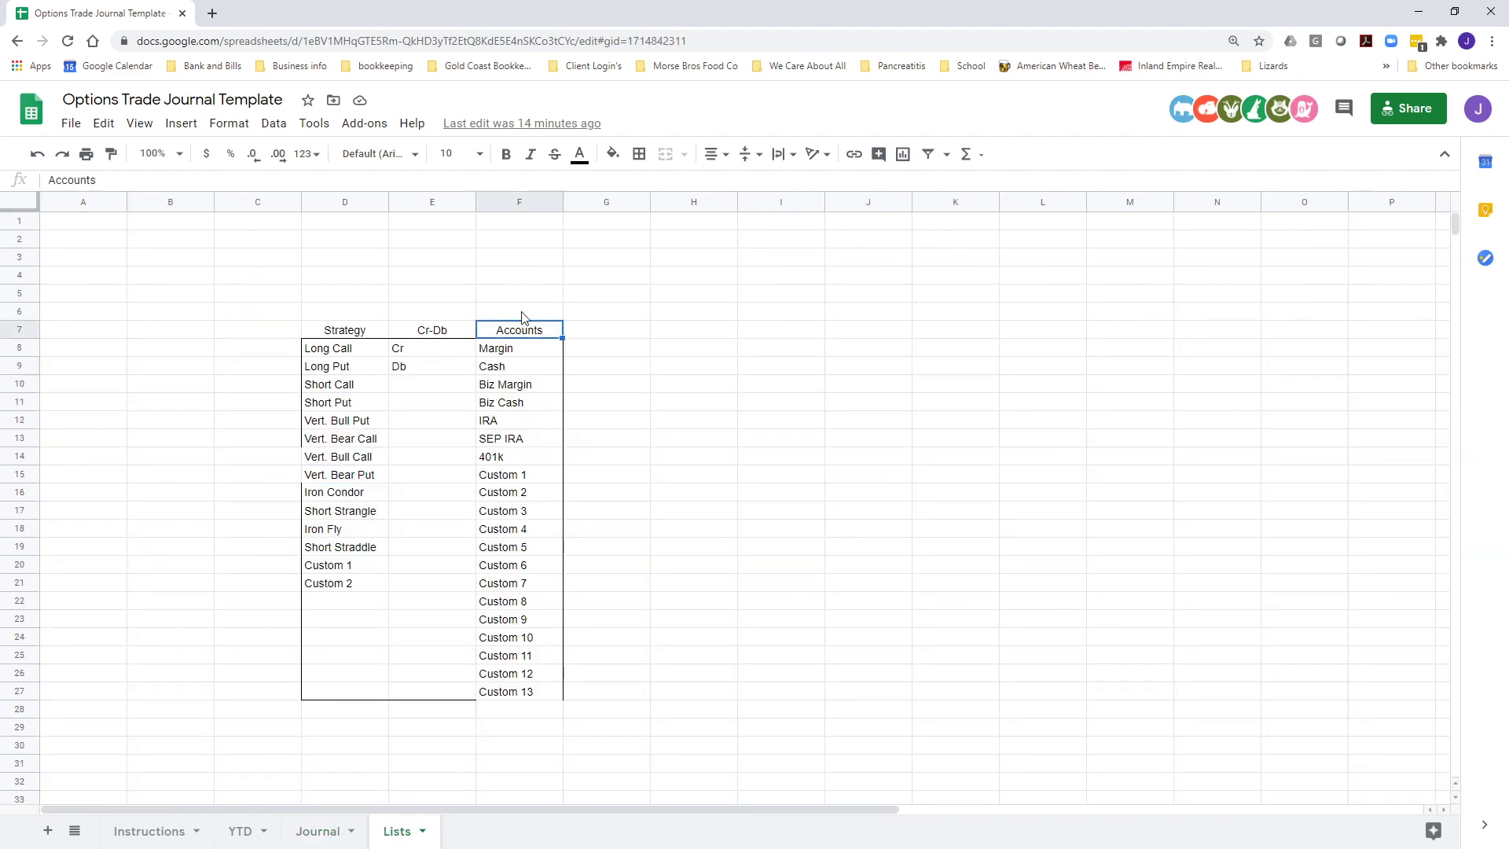
click(515, 353)
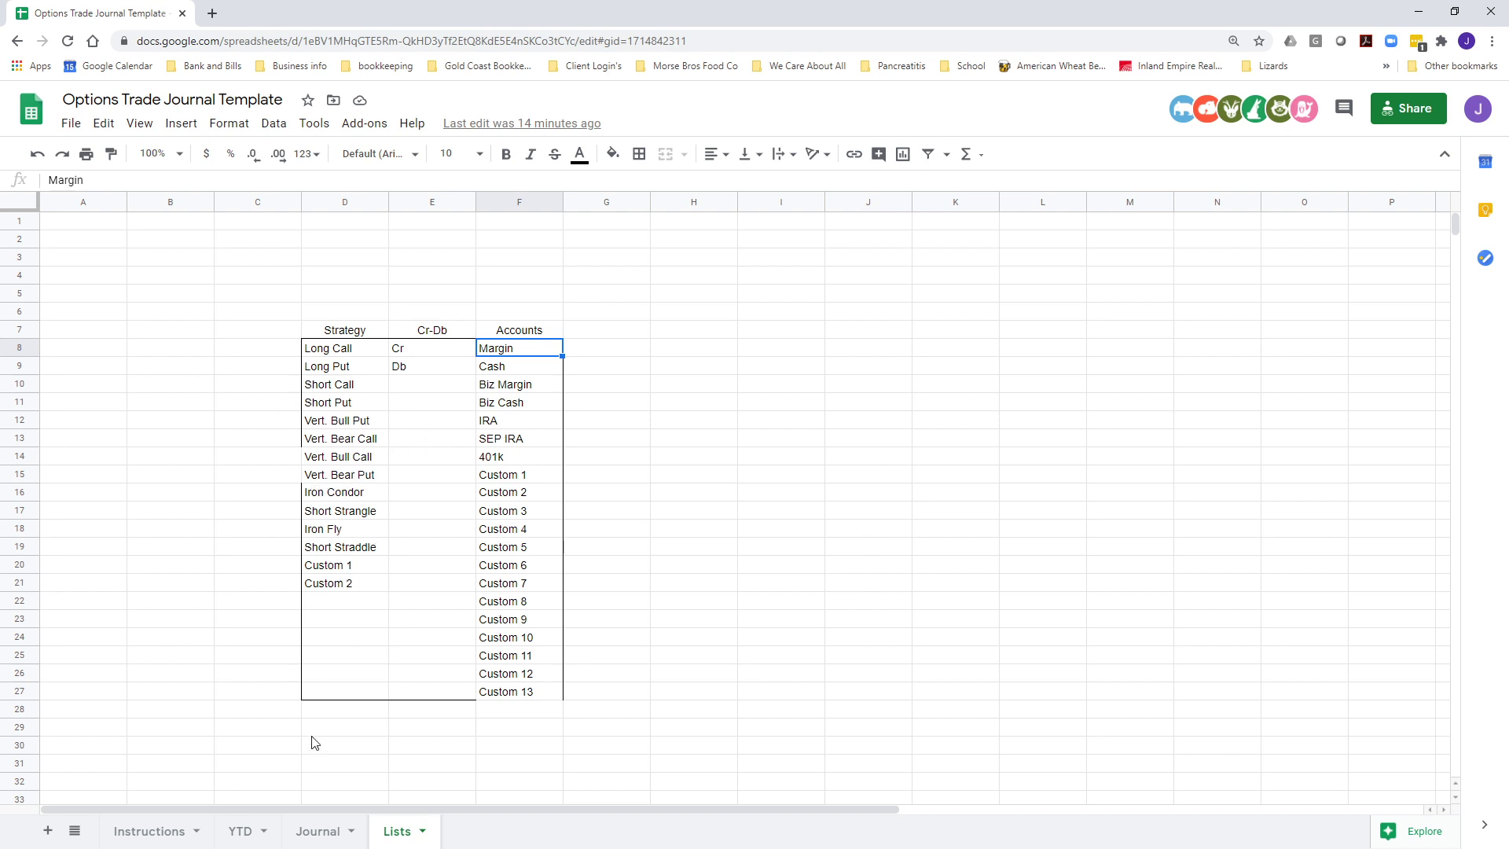
Choose Cash as the account for trade 1 on the Journal sheet
click(318, 833)
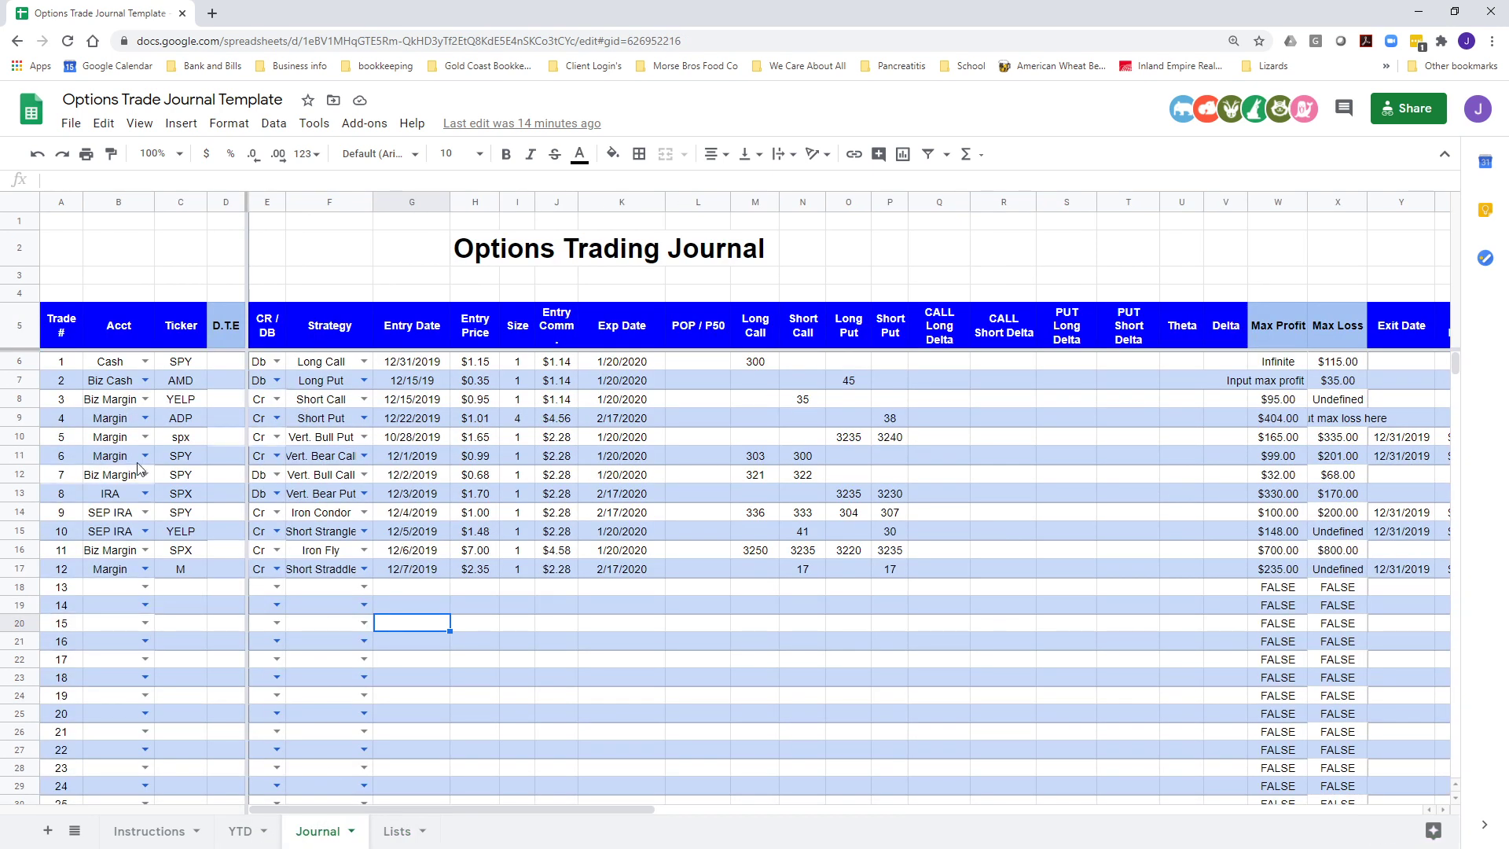
click(111, 361)
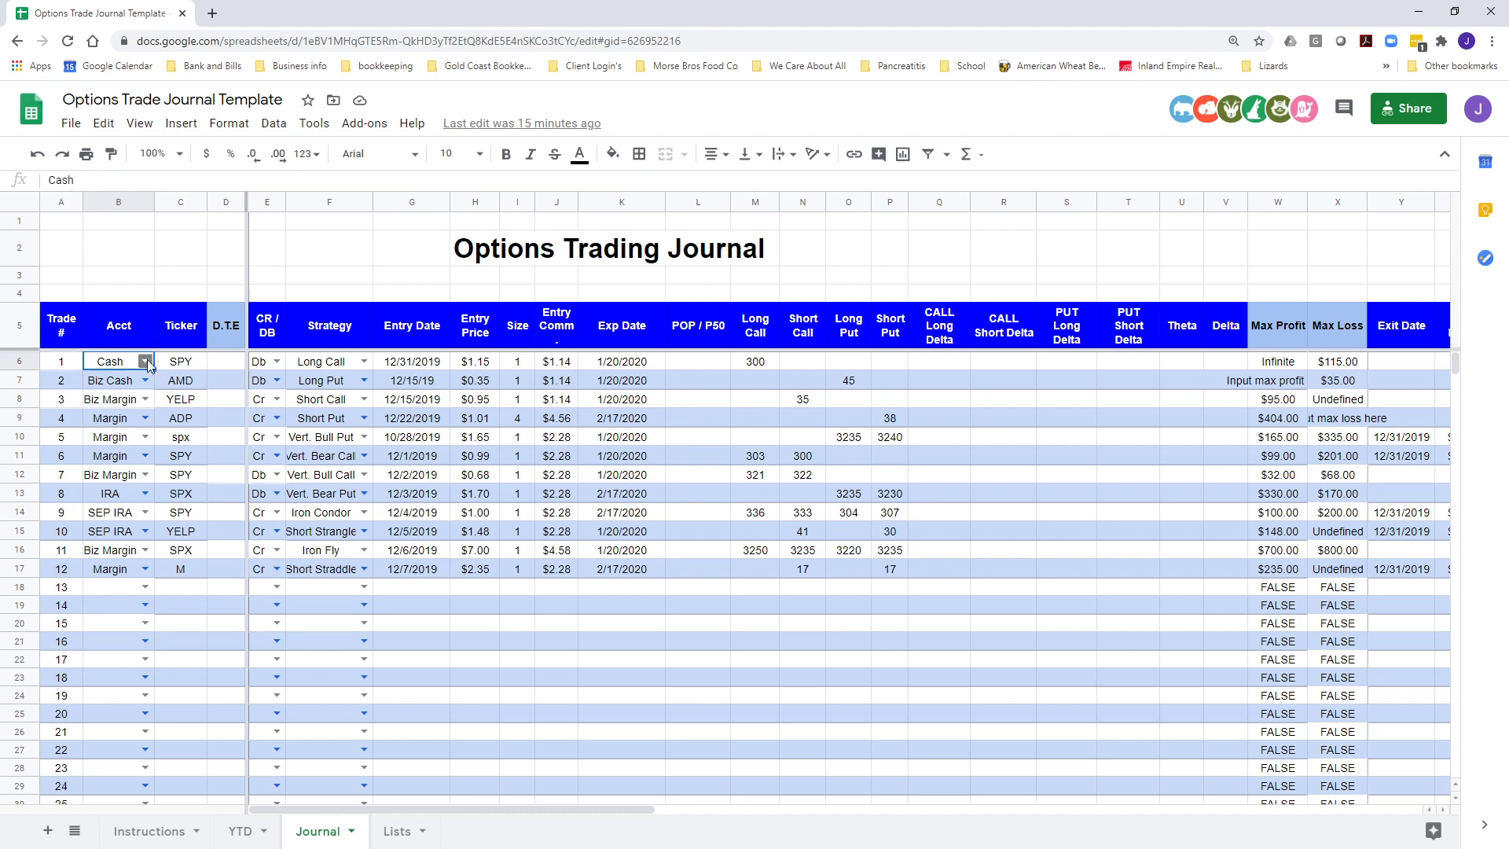
click(145, 360)
click(118, 383)
Inspect the Ticker column and the D.T.E formula for trade 1
click(184, 365)
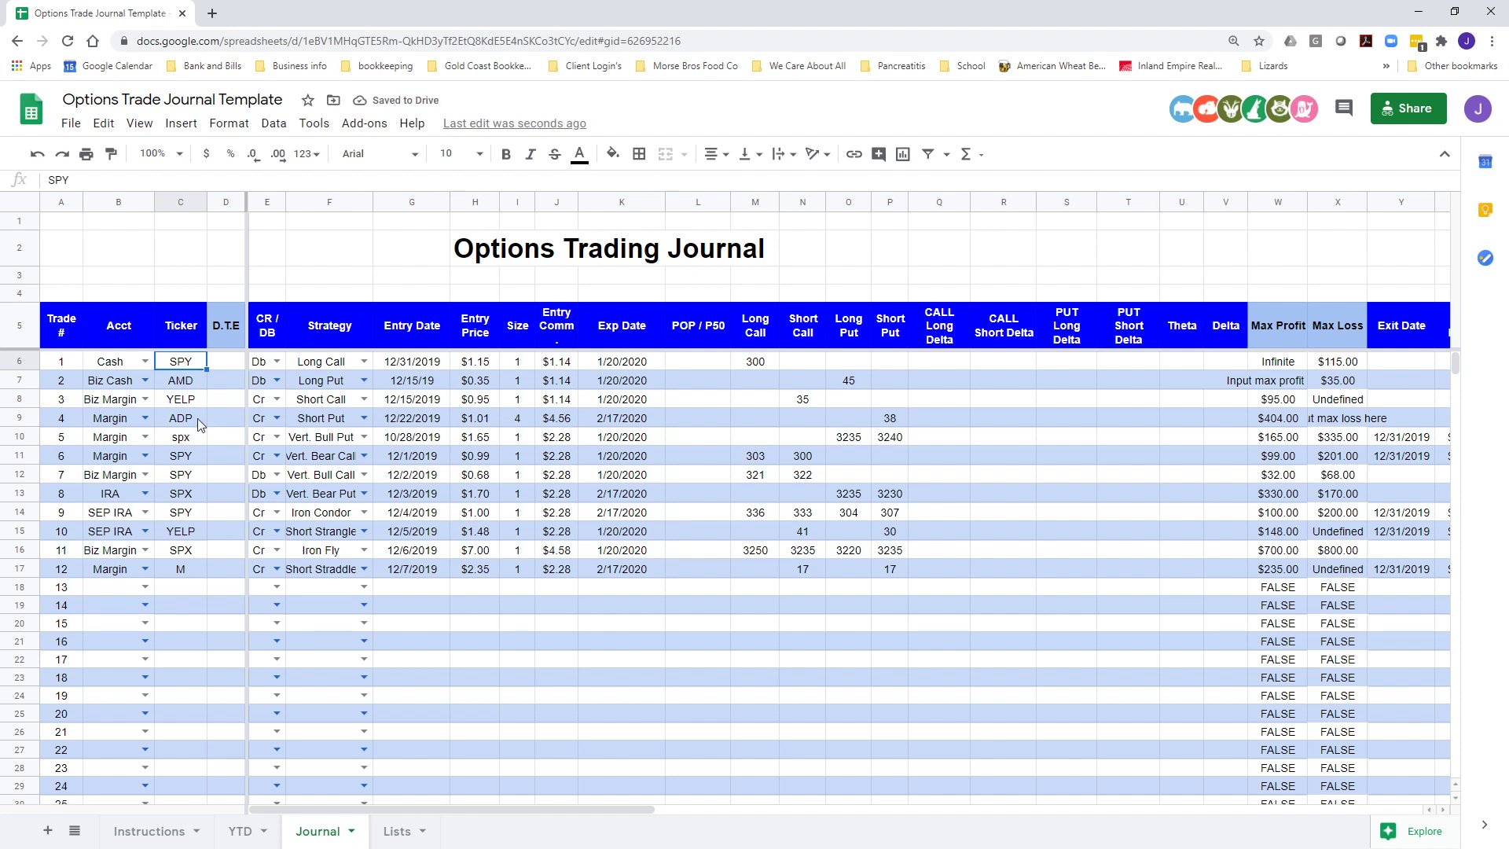
key(Right)
key(Left)
key(Up)
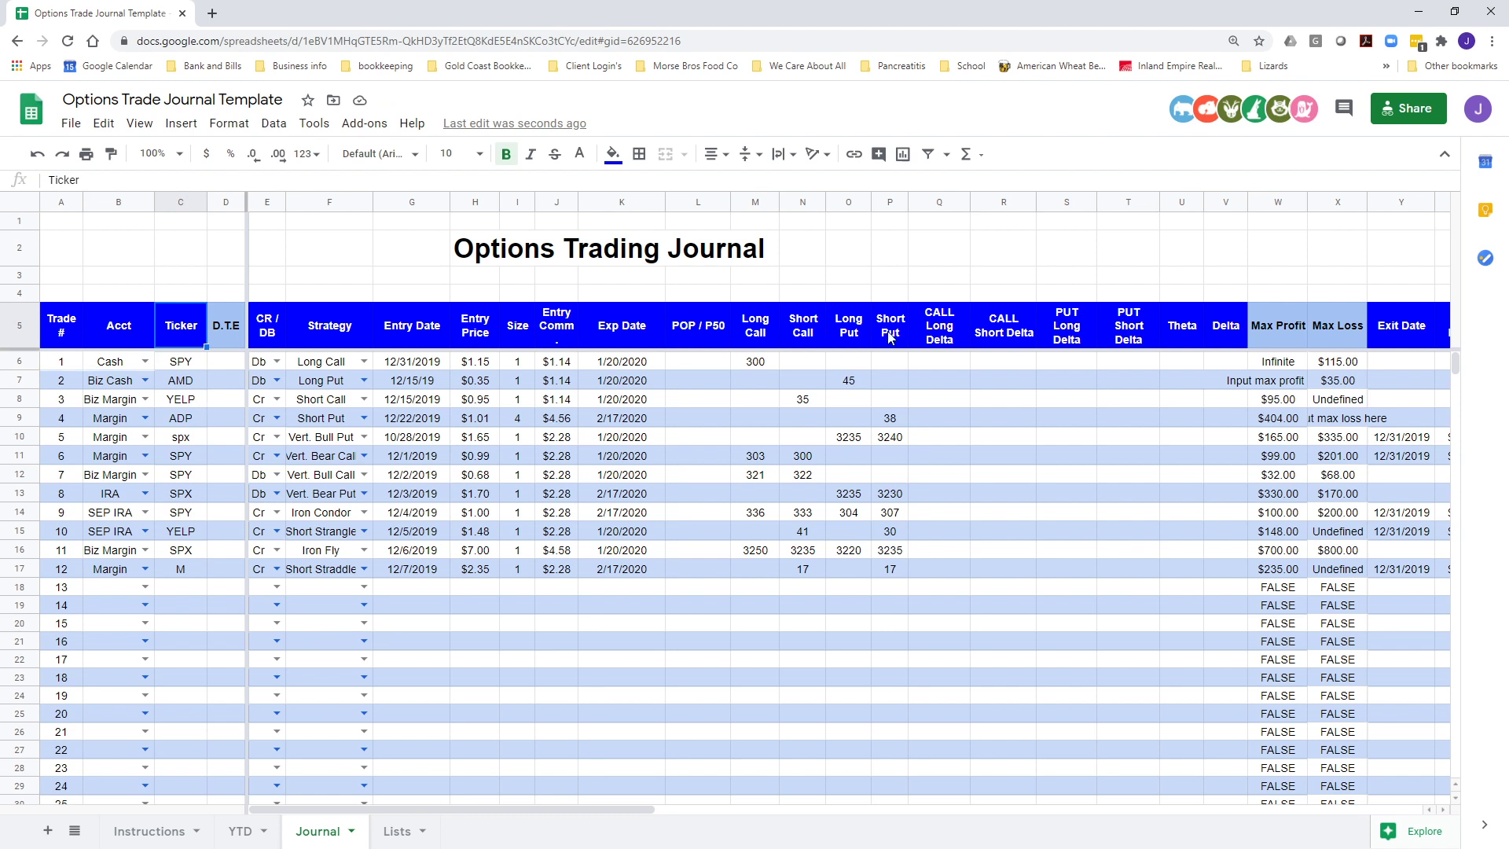
click(229, 321)
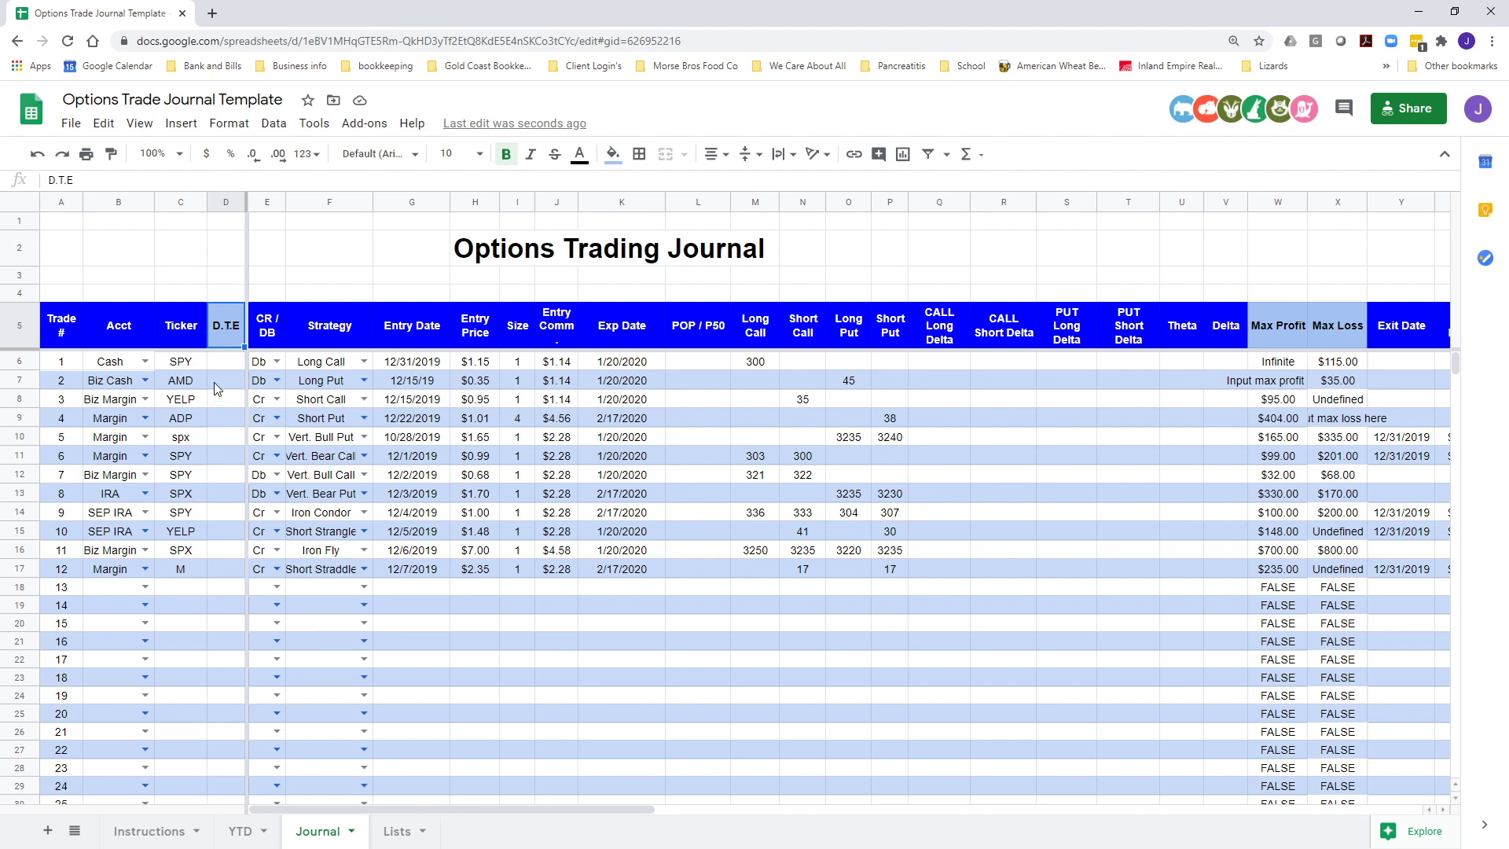
key(Down)
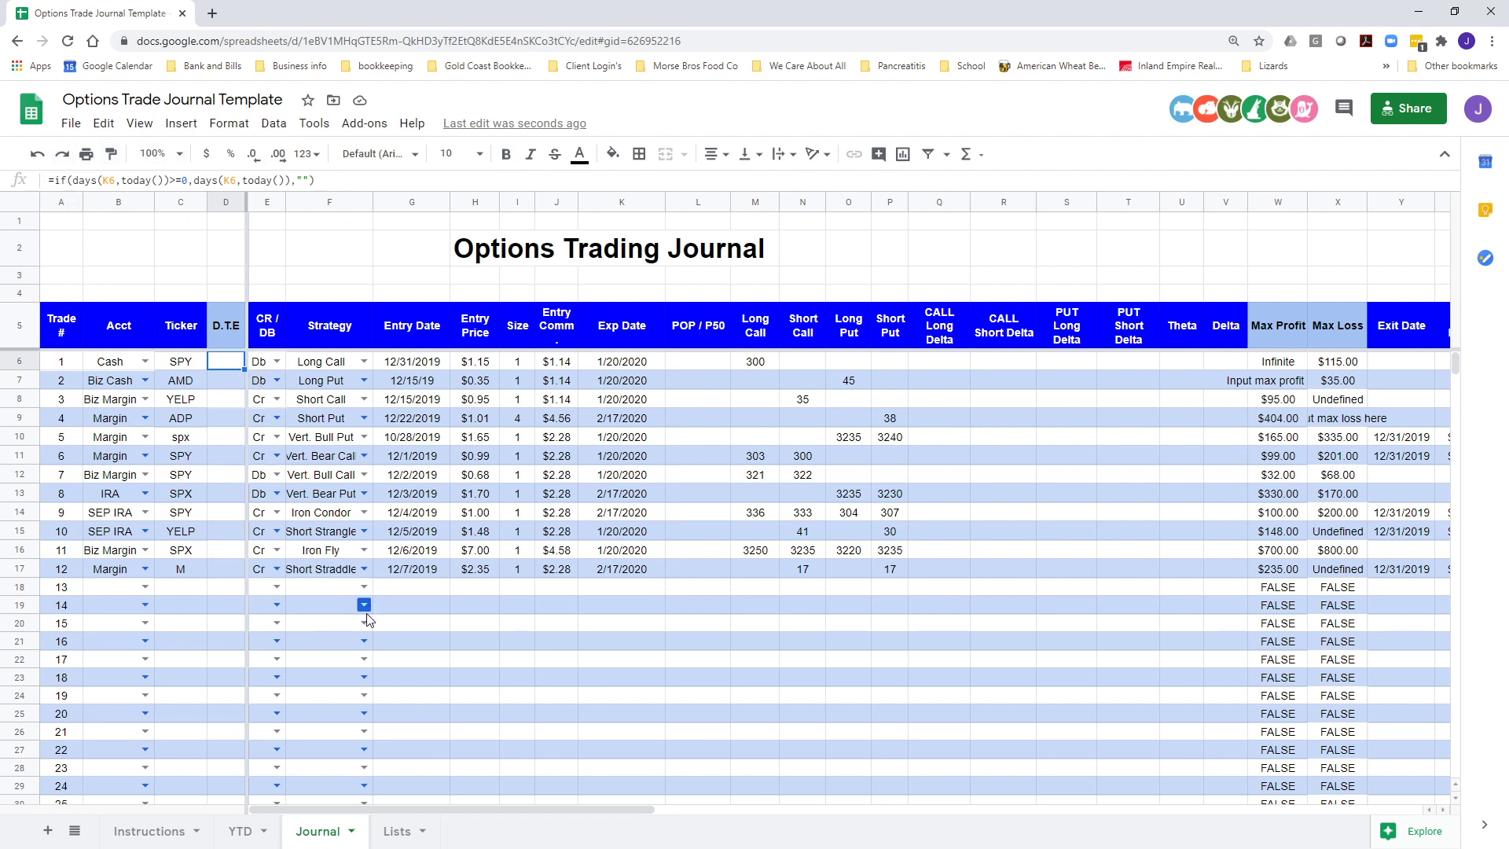
Go through trade 1's entry details cell by cell, from CR / DB and Strategy to Exp Date and POP / P50
key(Right)
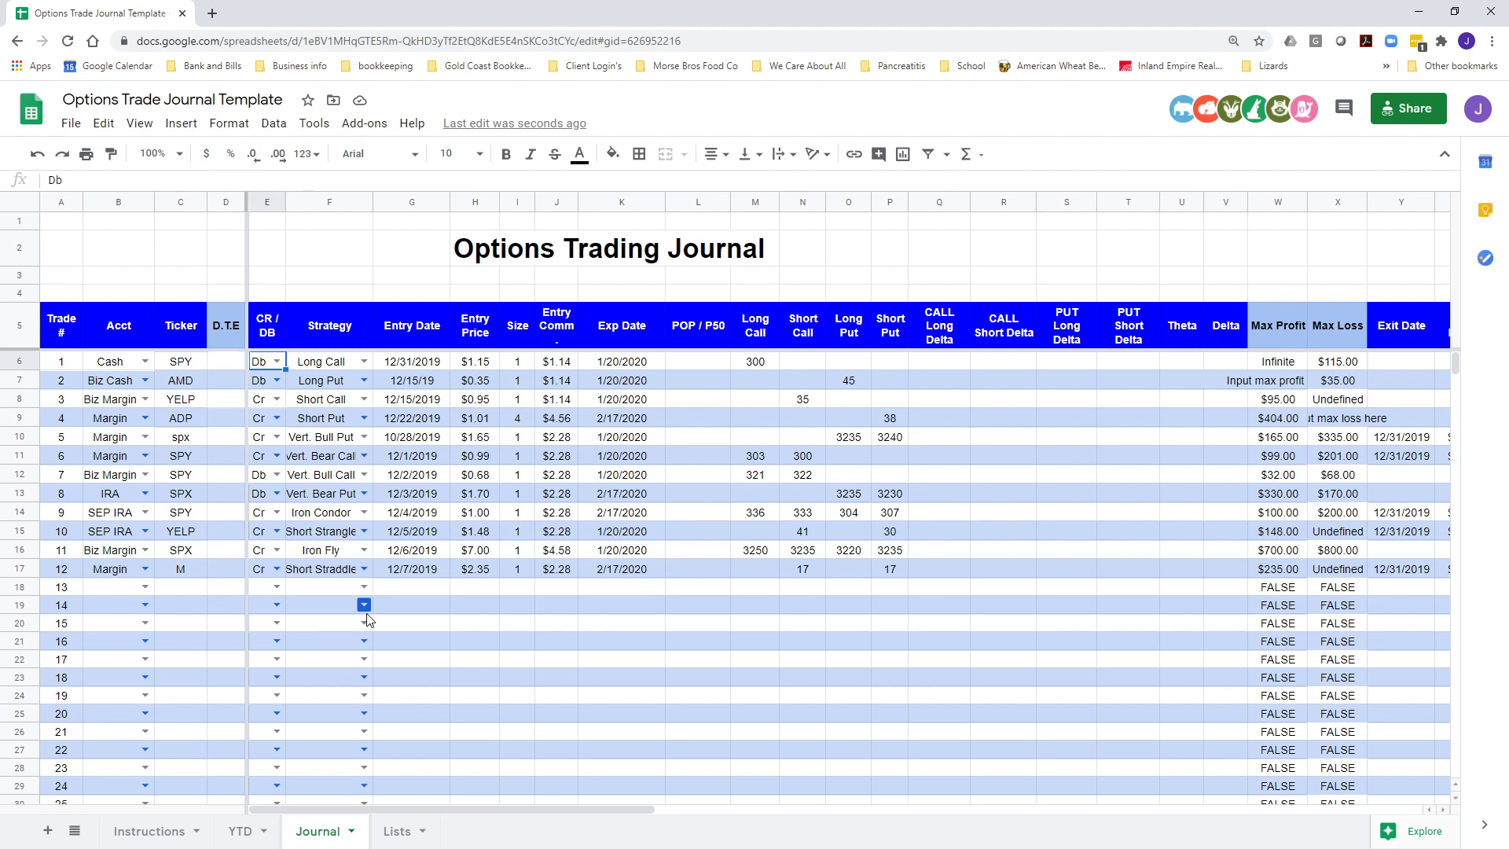
key(Right)
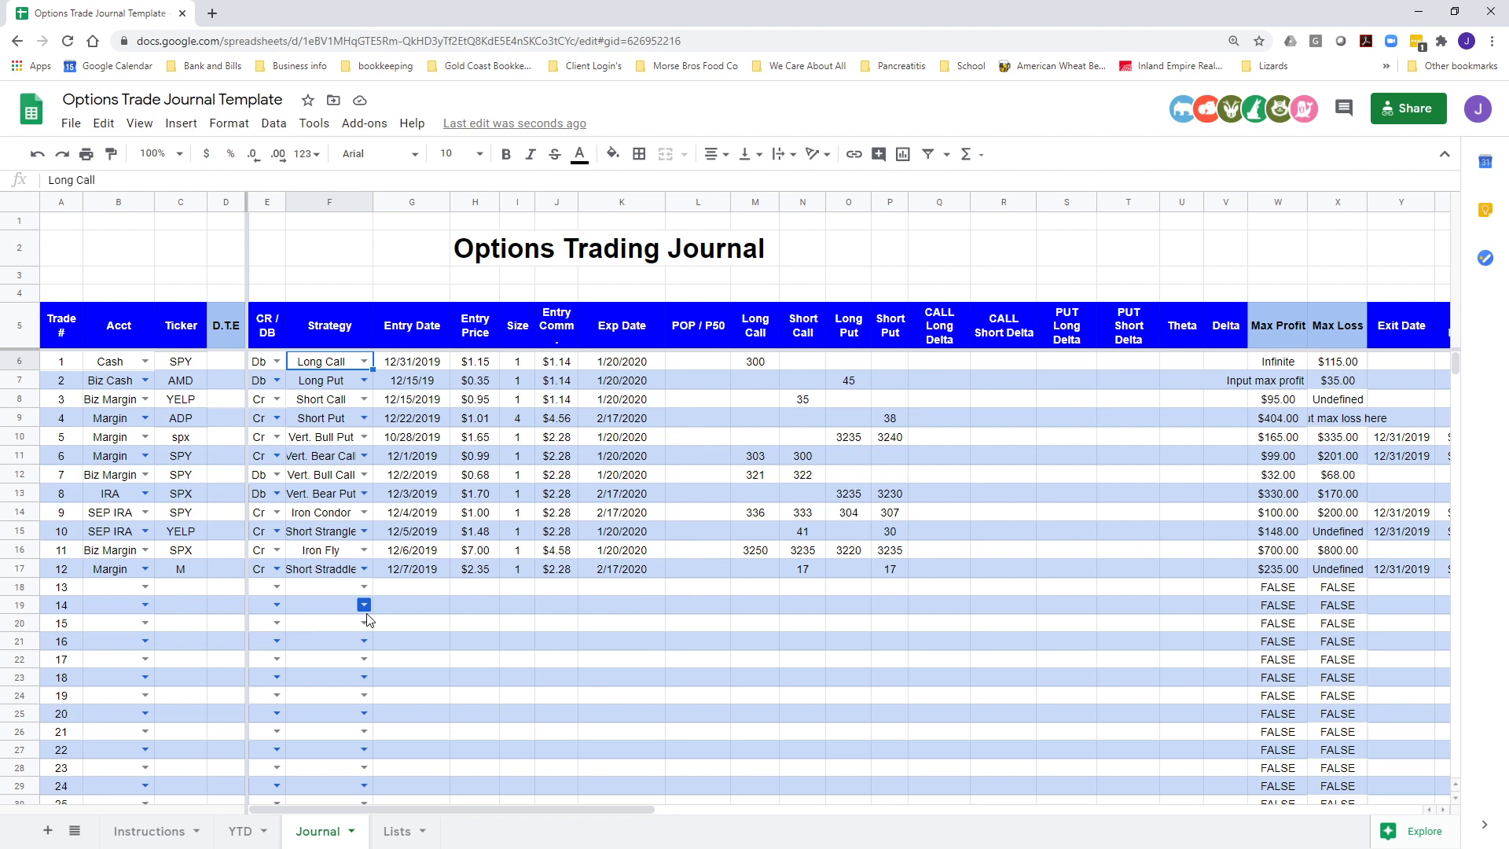
key(Right)
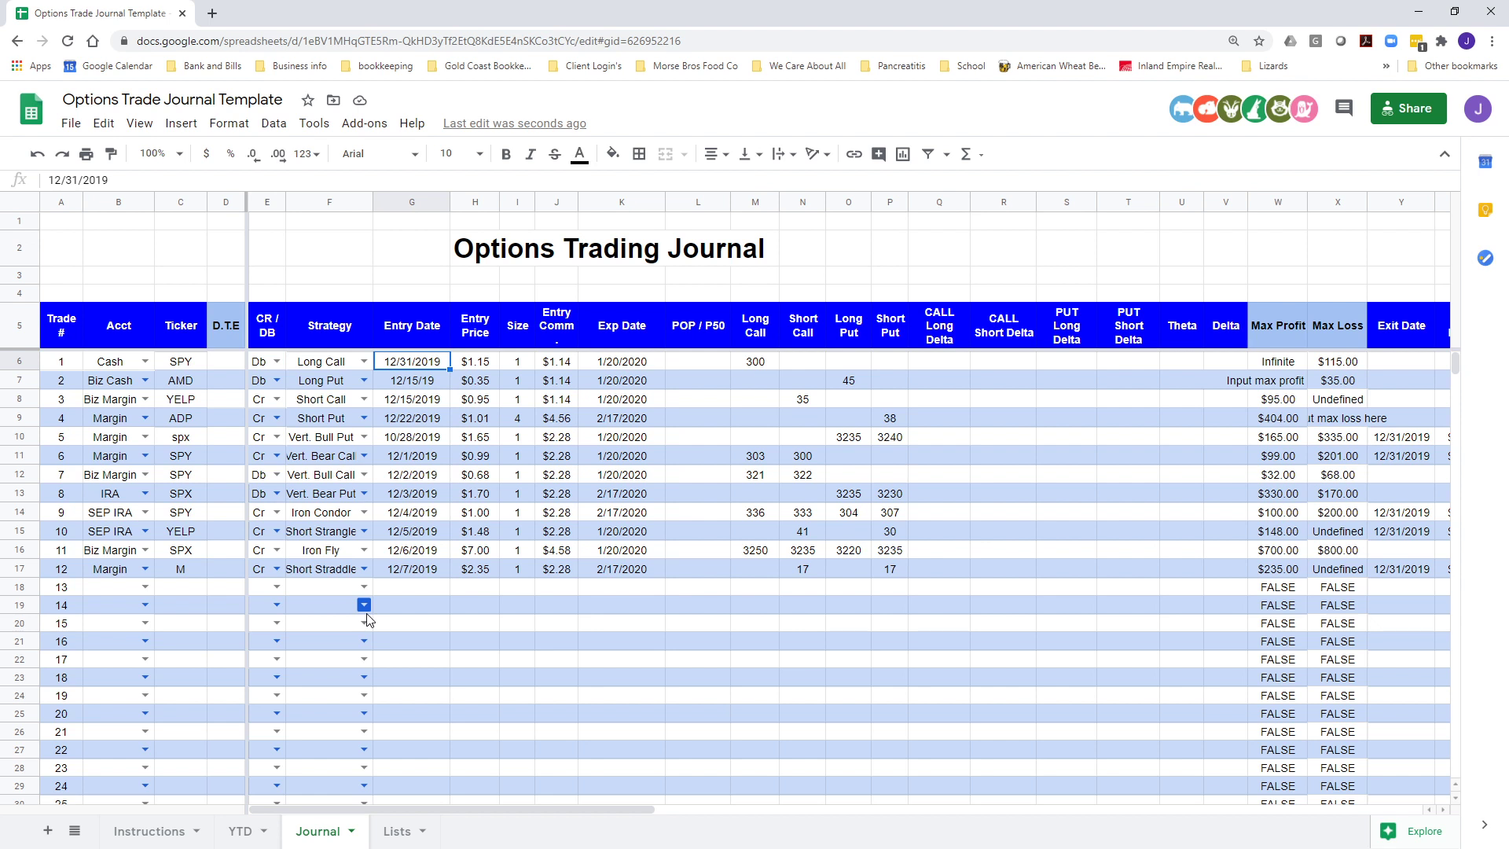
key(Right)
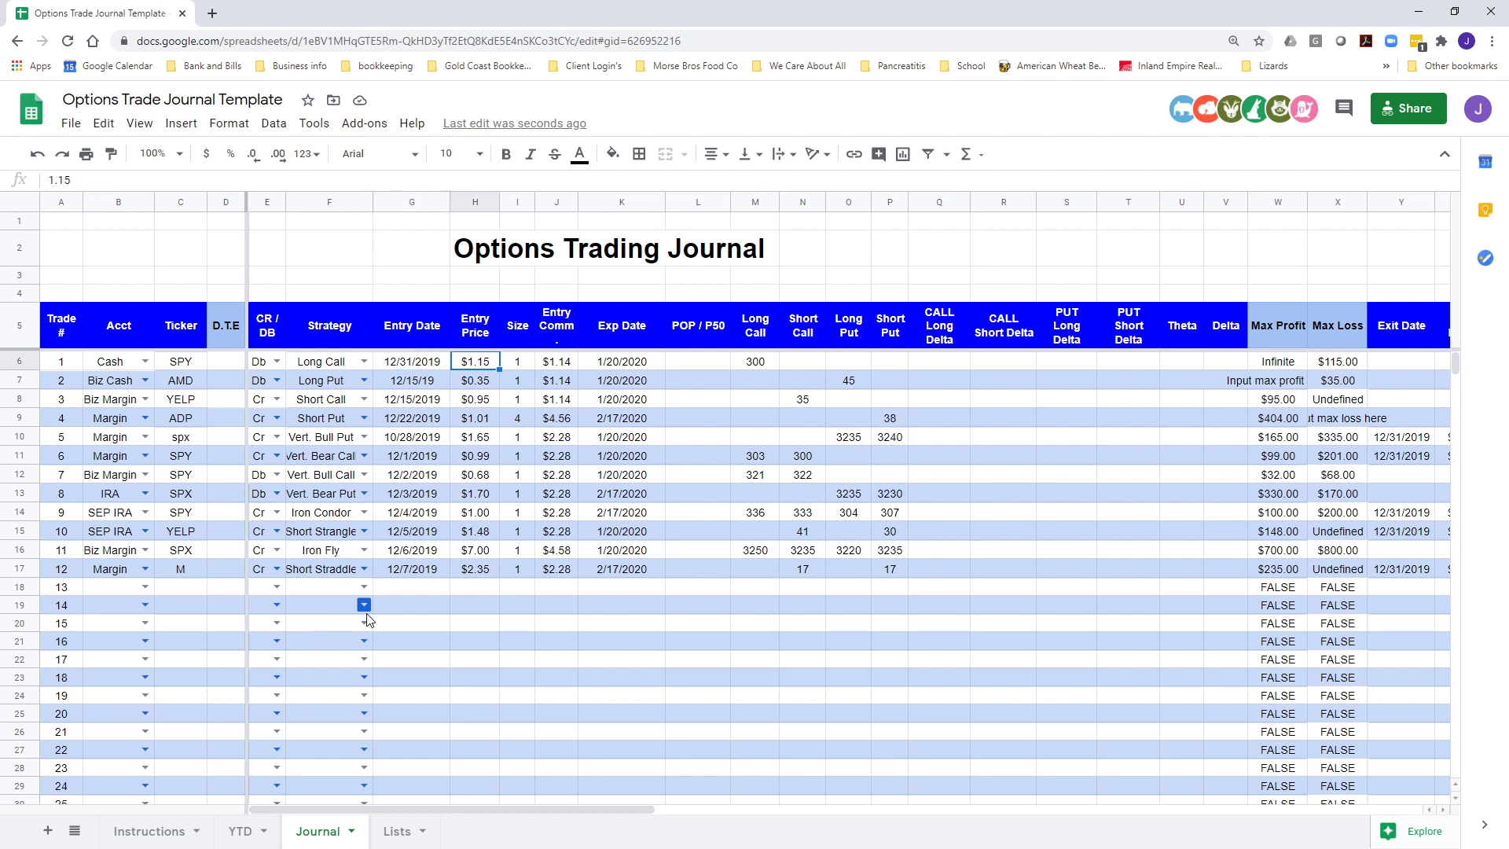
key(Right)
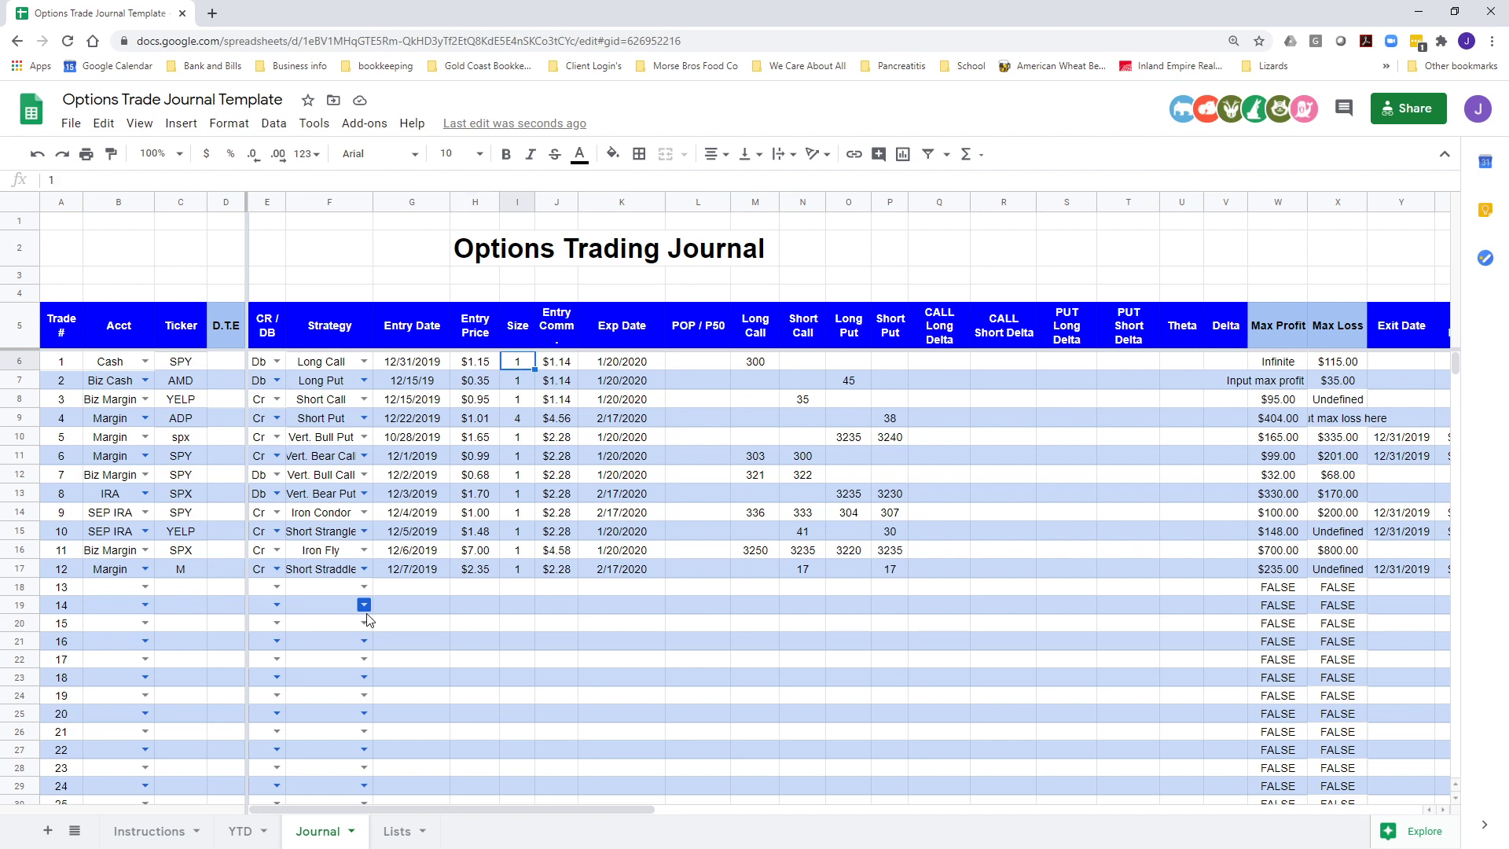
key(Right)
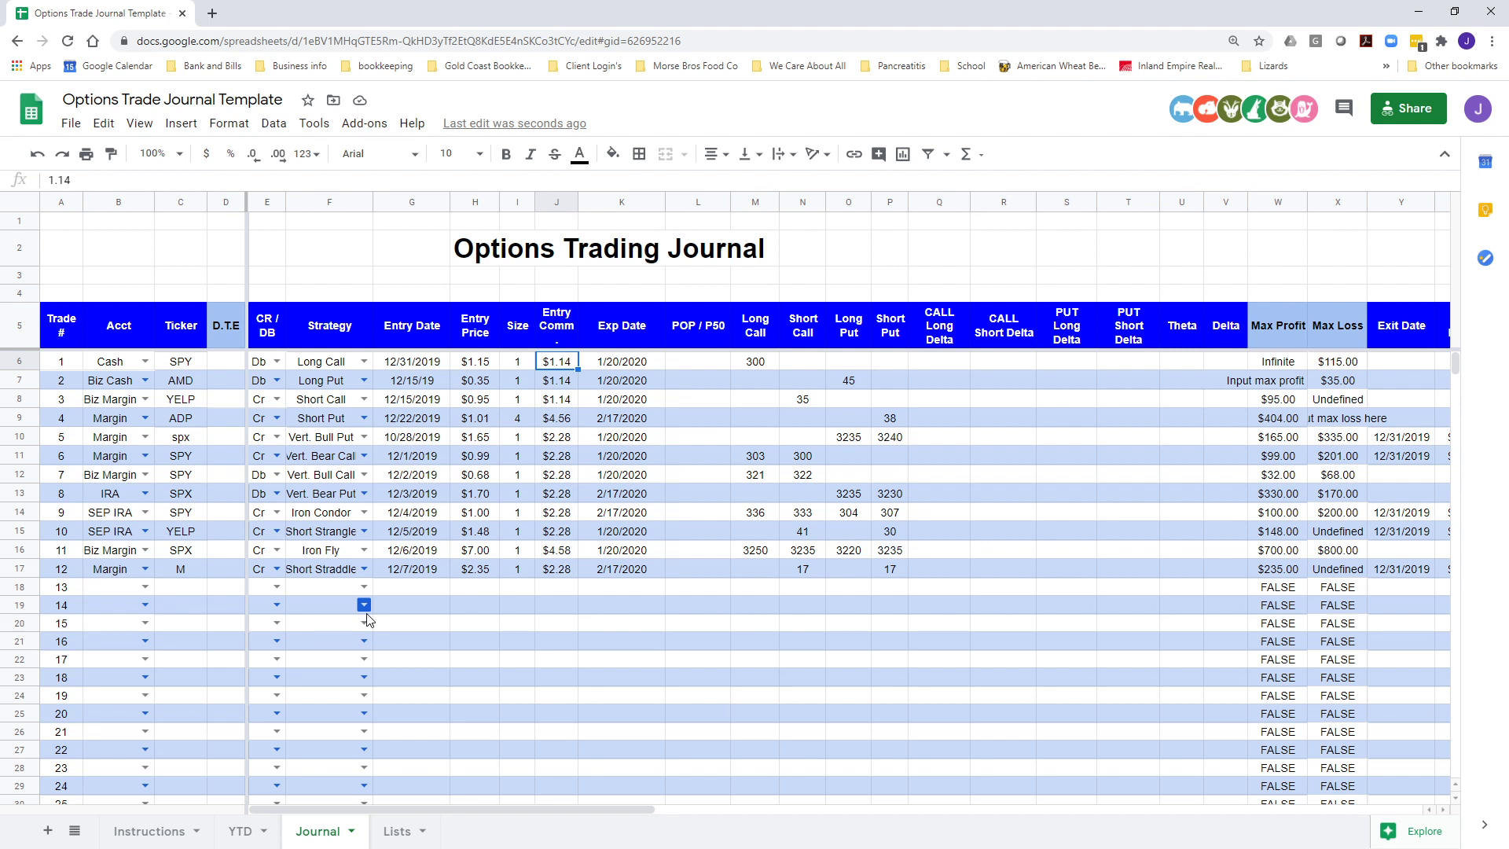
key(Right)
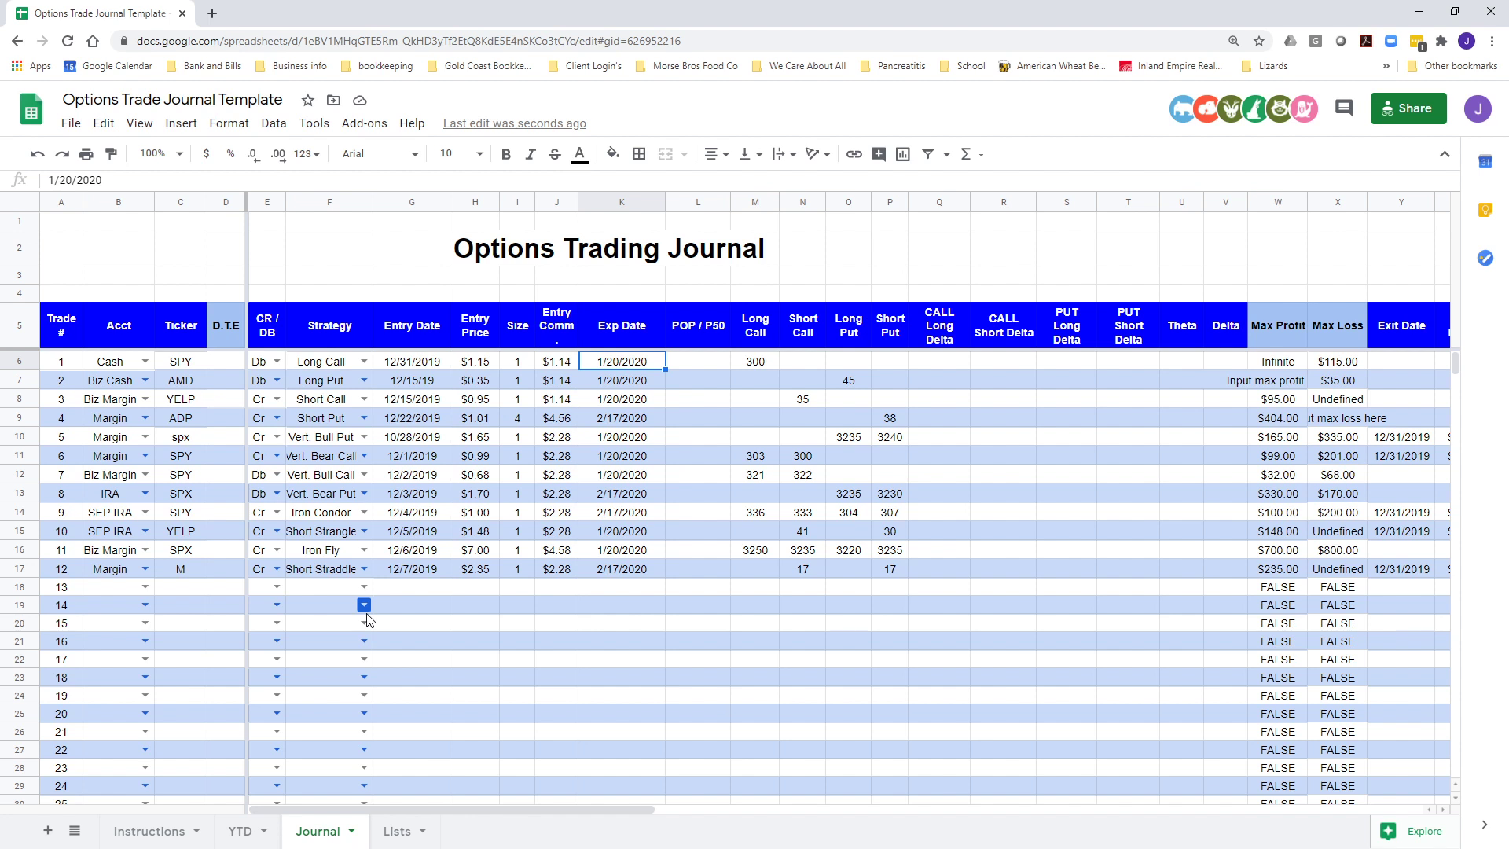
key(Right)
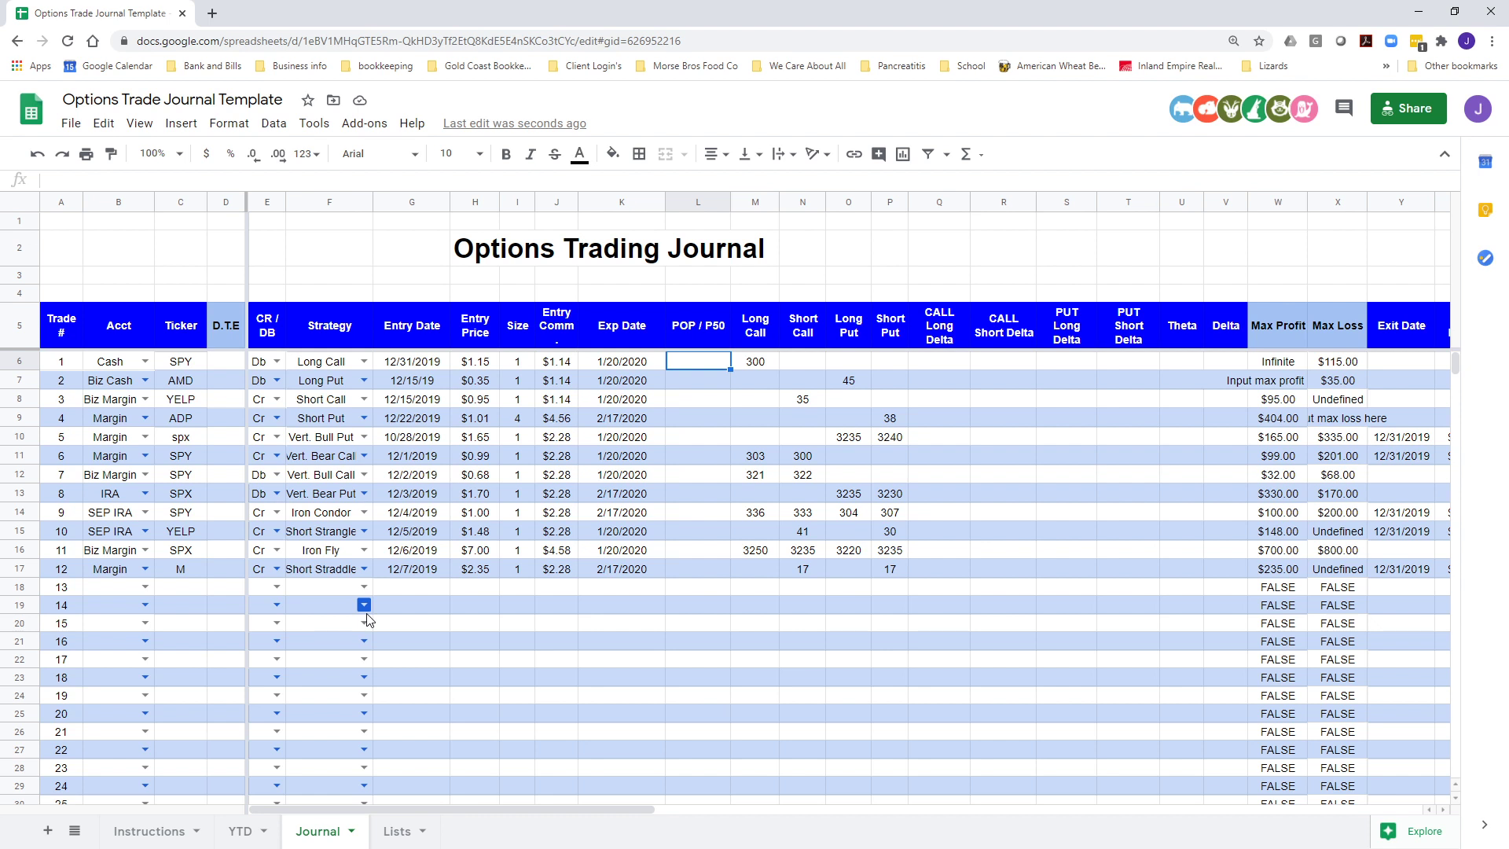
Examine the long and short call and put strike columns for trade 1, including the adjacent CALL Long Delta cell
key(Right)
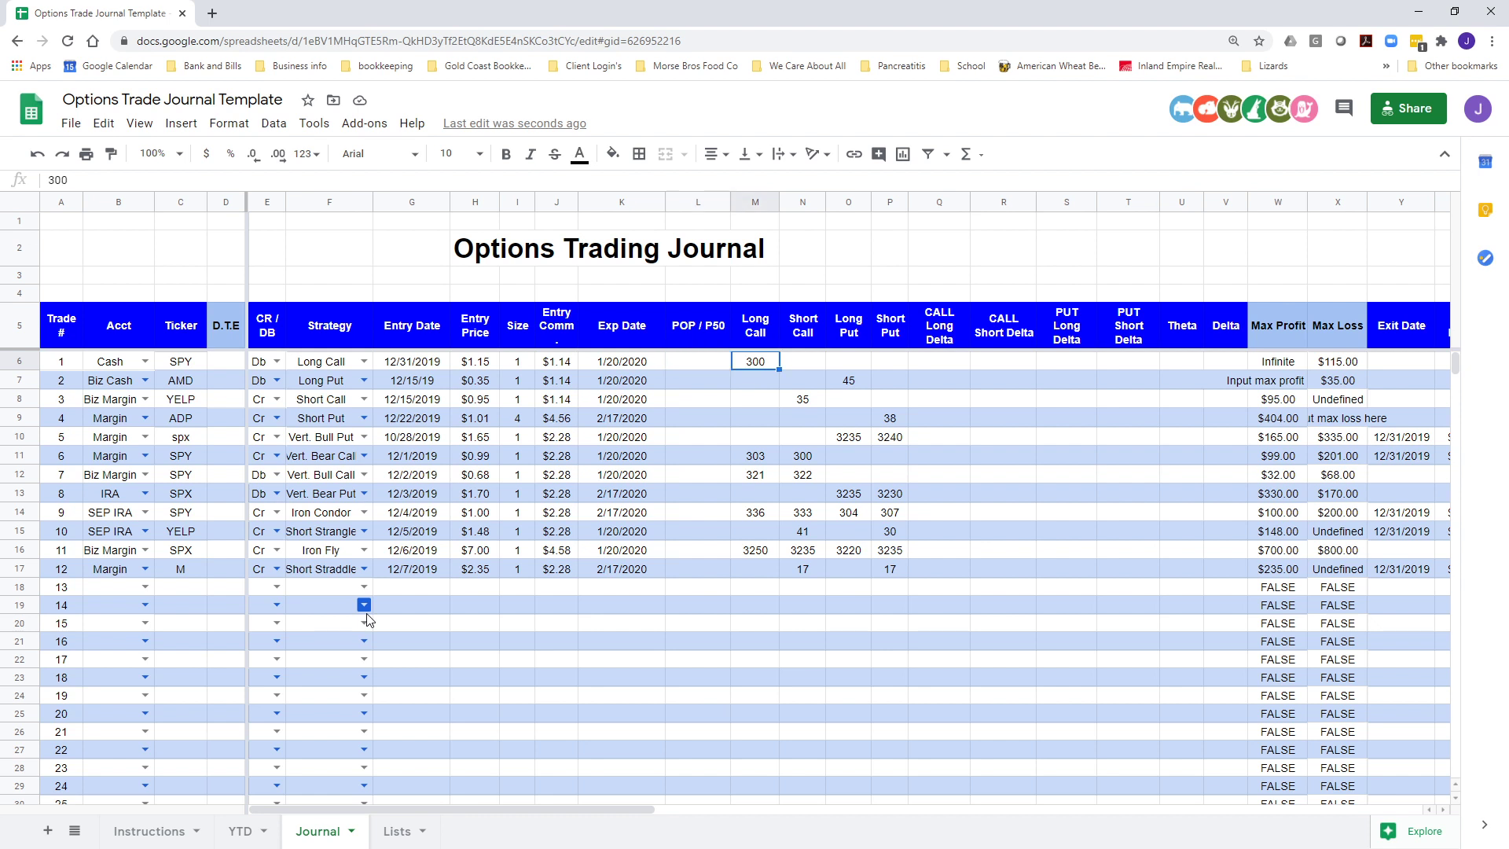
key(Up)
key(Right)
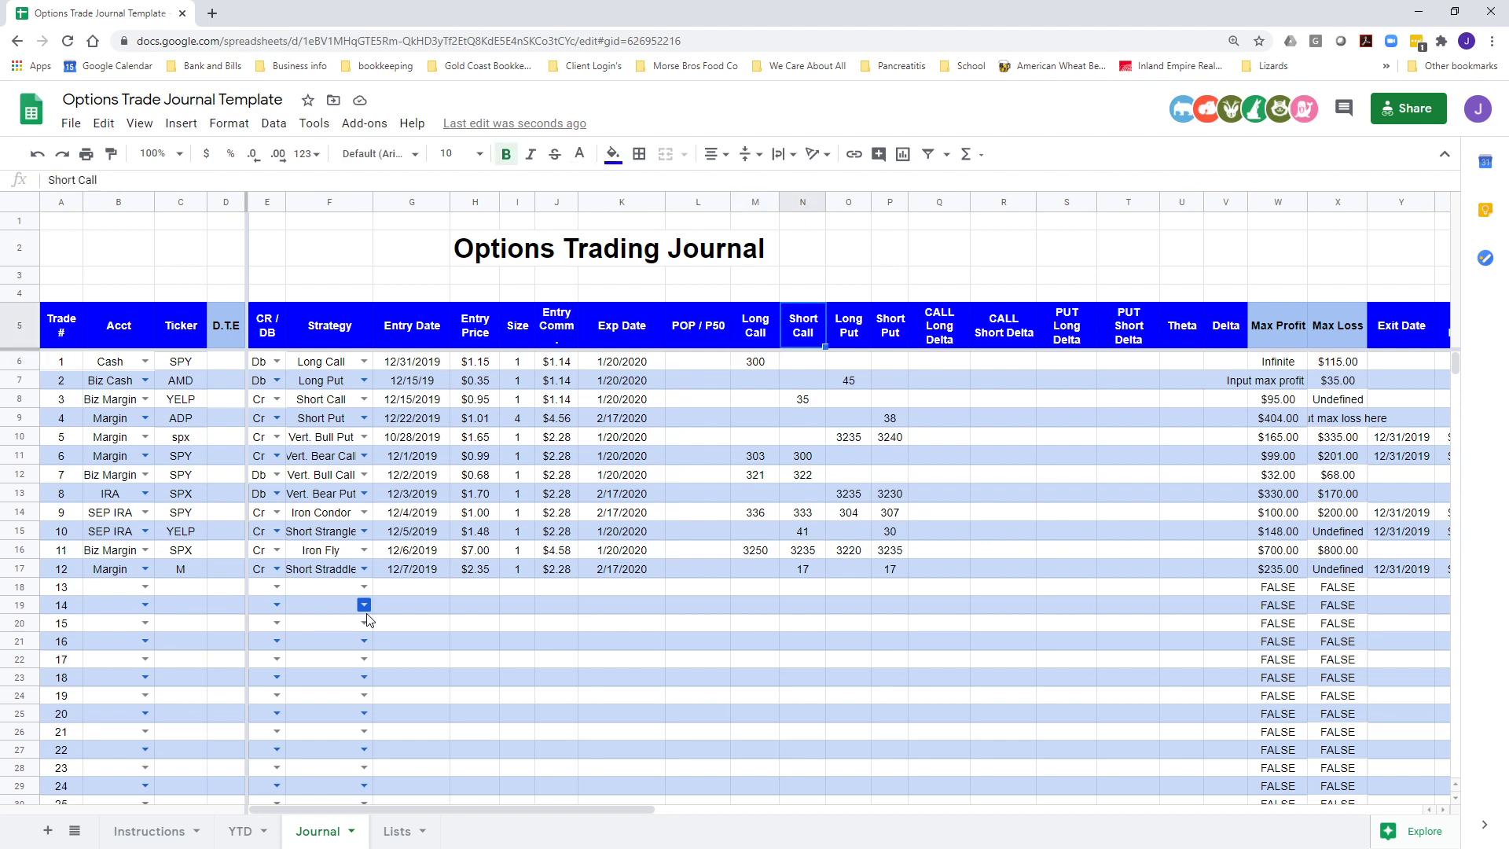
key(Right)
key(Right)
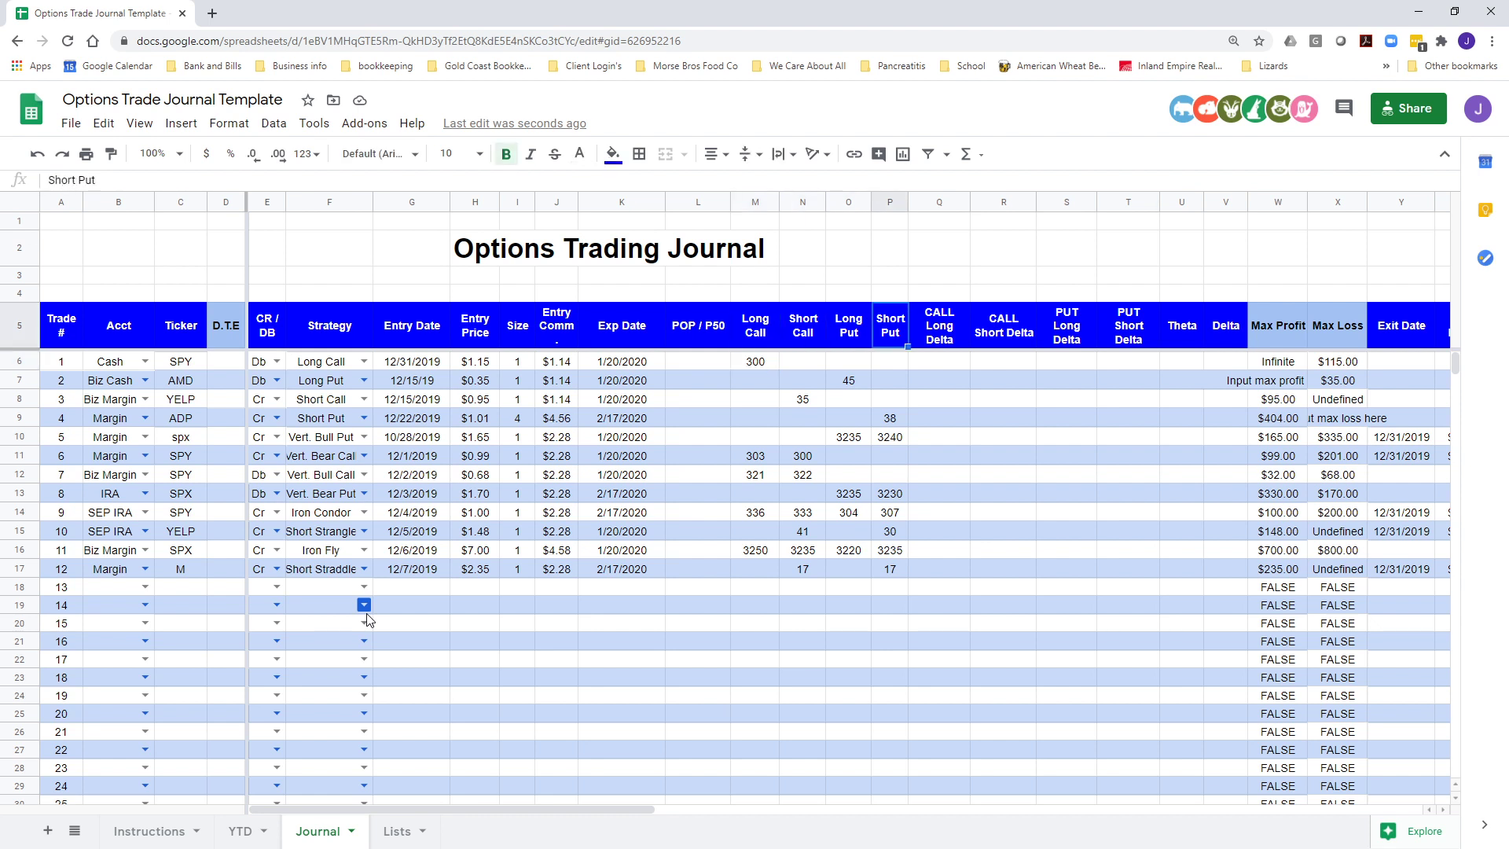
key(Down)
key(Left)
key(Left)
key(Left)
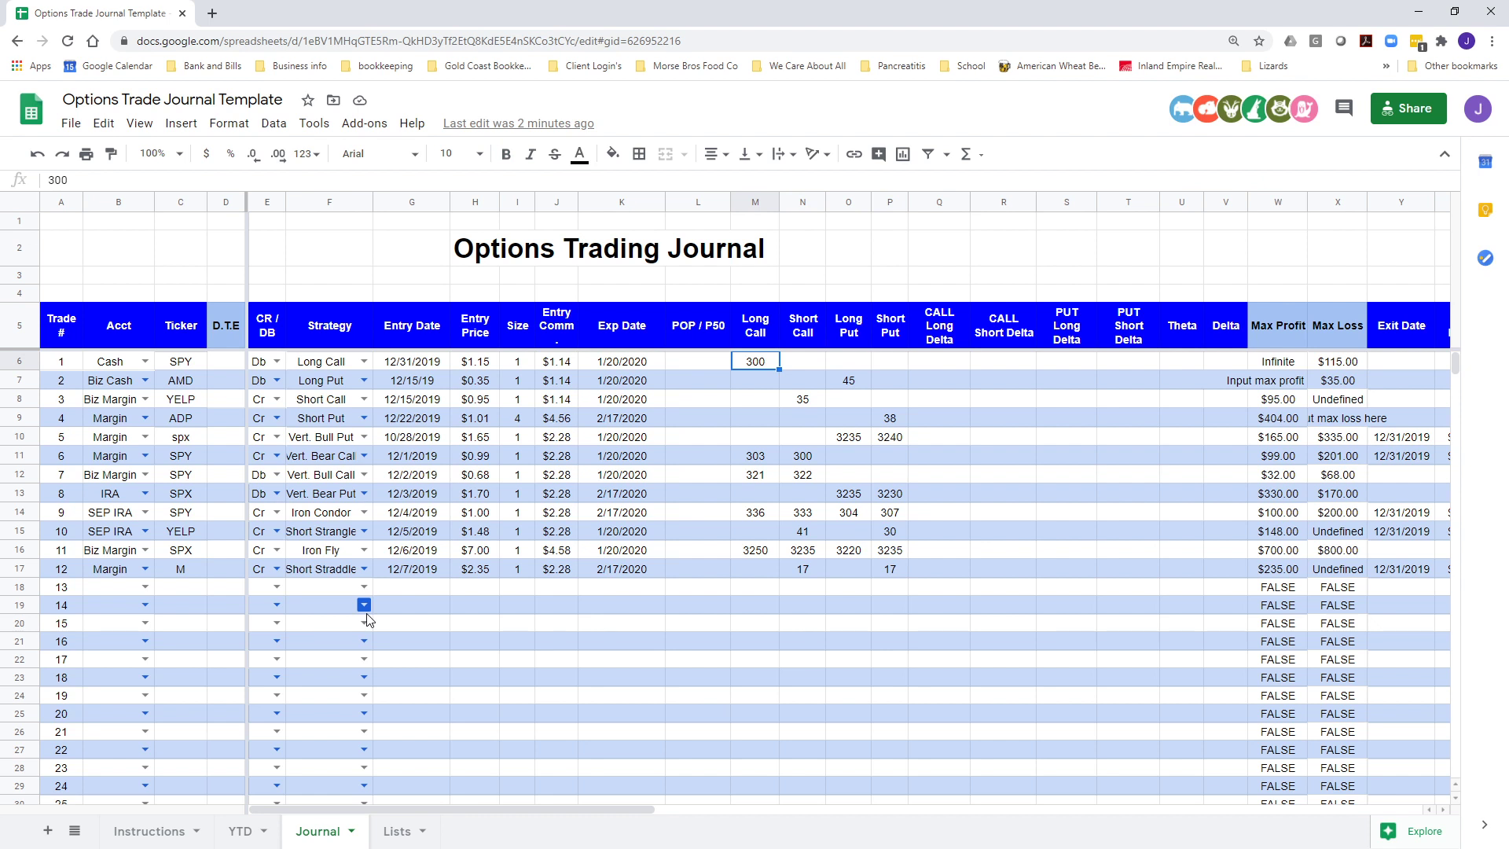
key(Right)
key(Right)
key(Right)
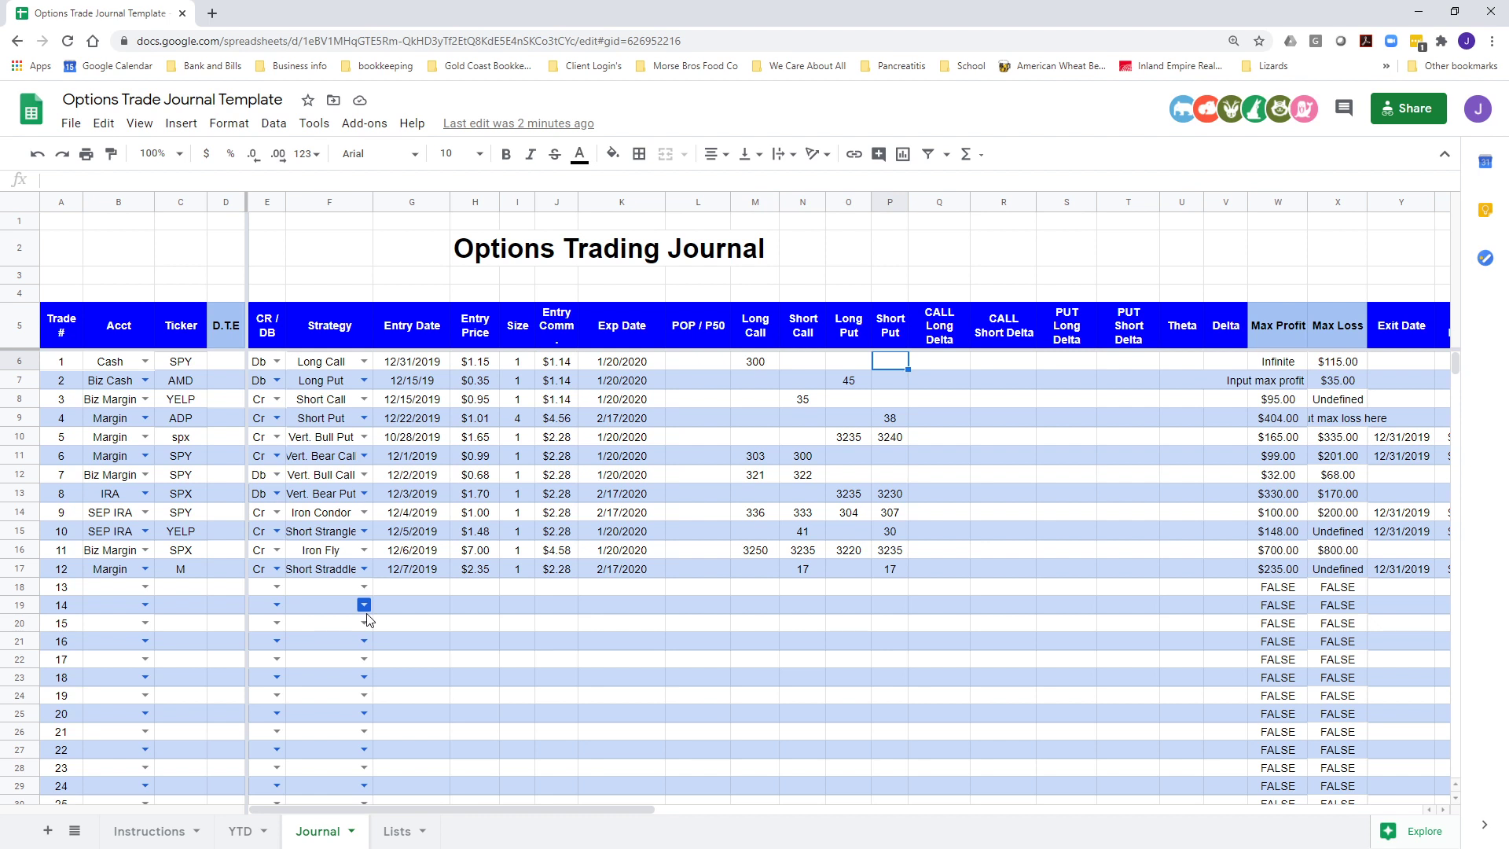
key(Right)
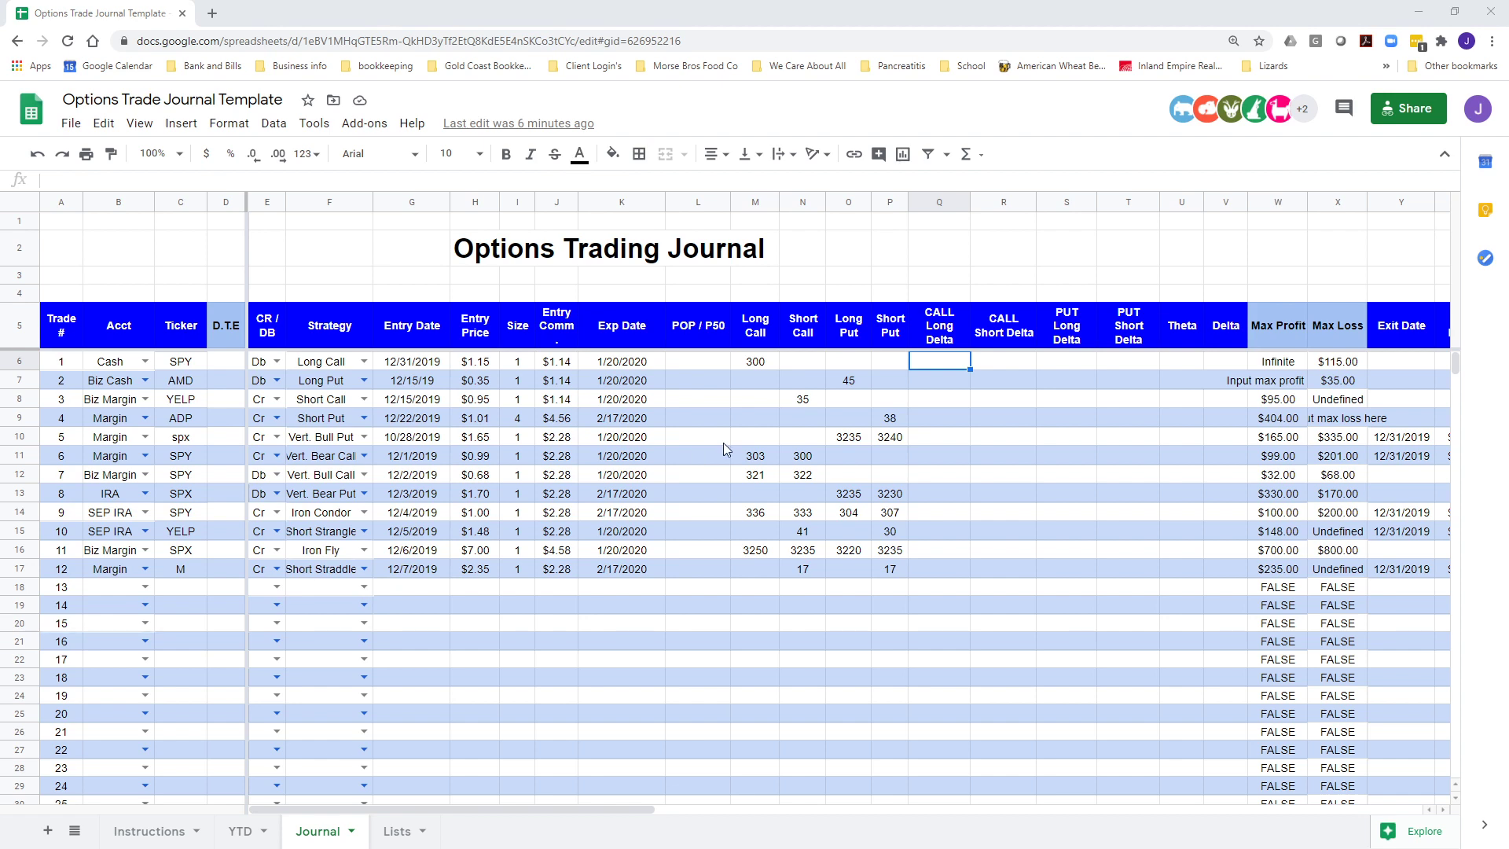
click(763, 363)
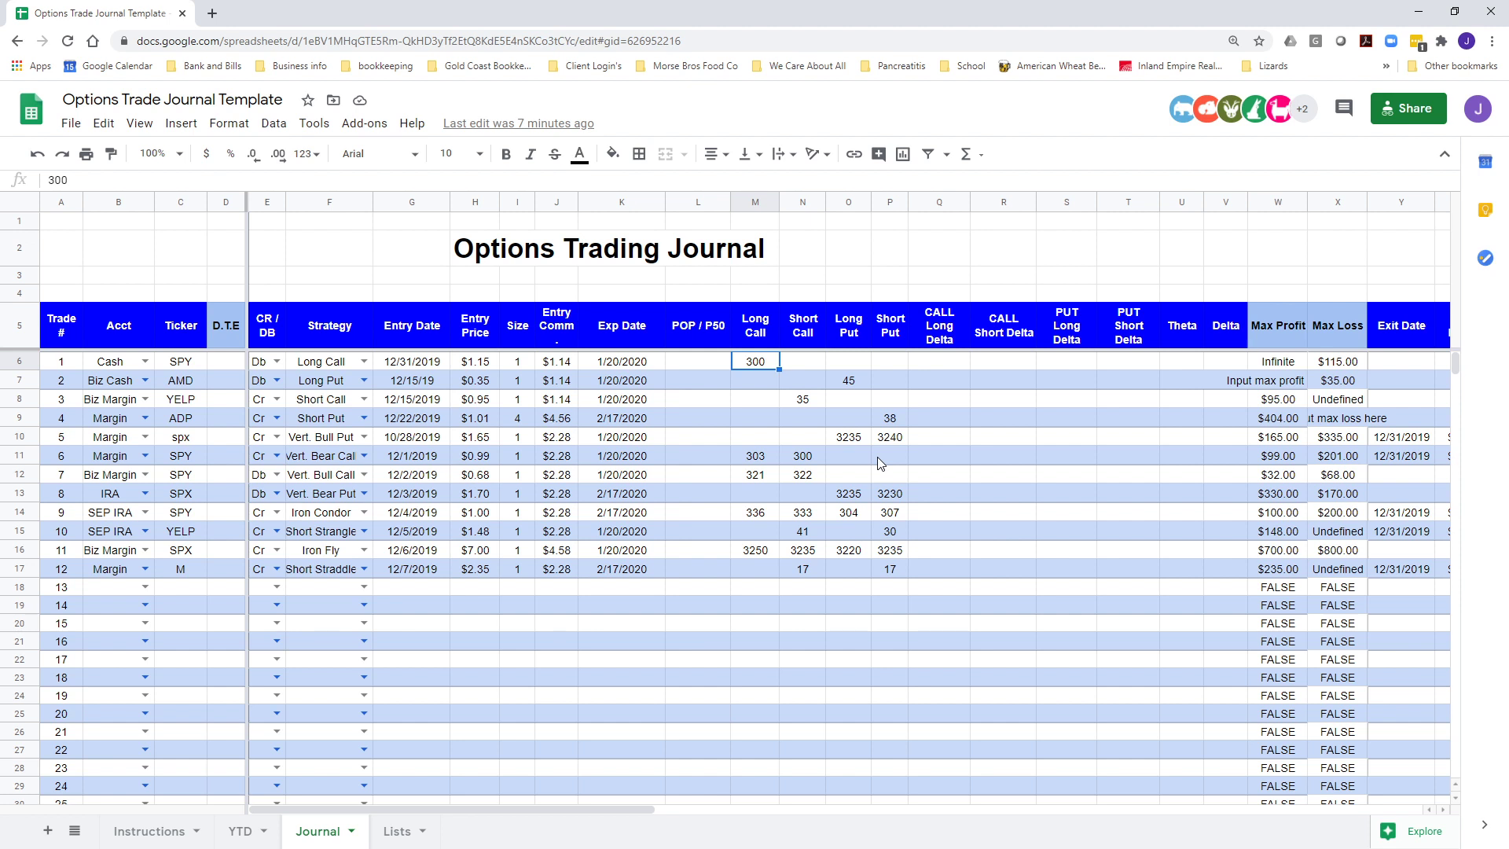
Enter a CALL Long Delta of .50 for trade 1 on the Journal sheet
key(Right)
key(Right)
key(Right)
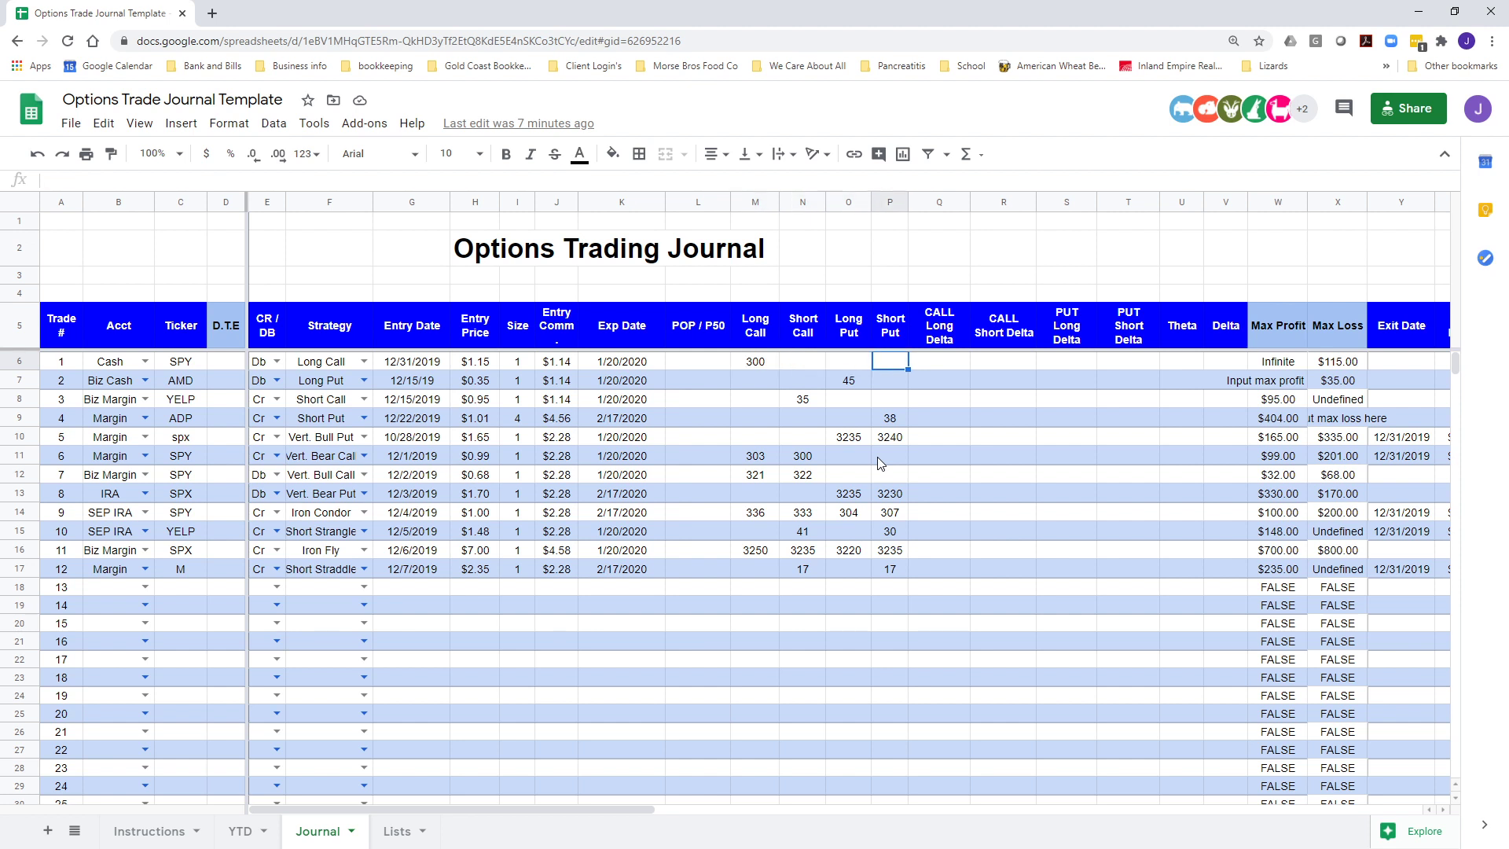
key(Right)
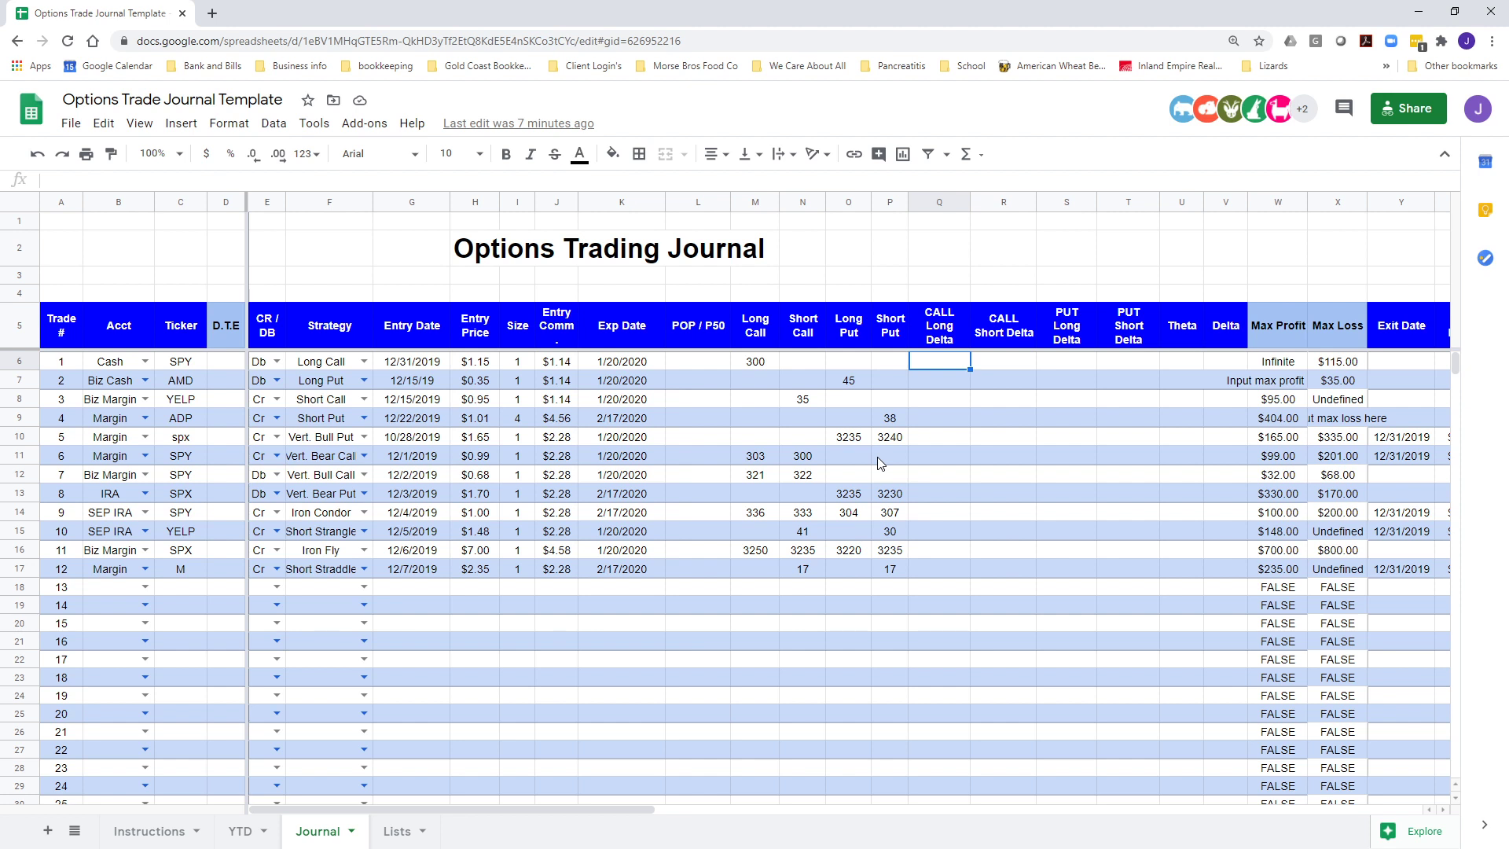
text(.50)
key(Right)
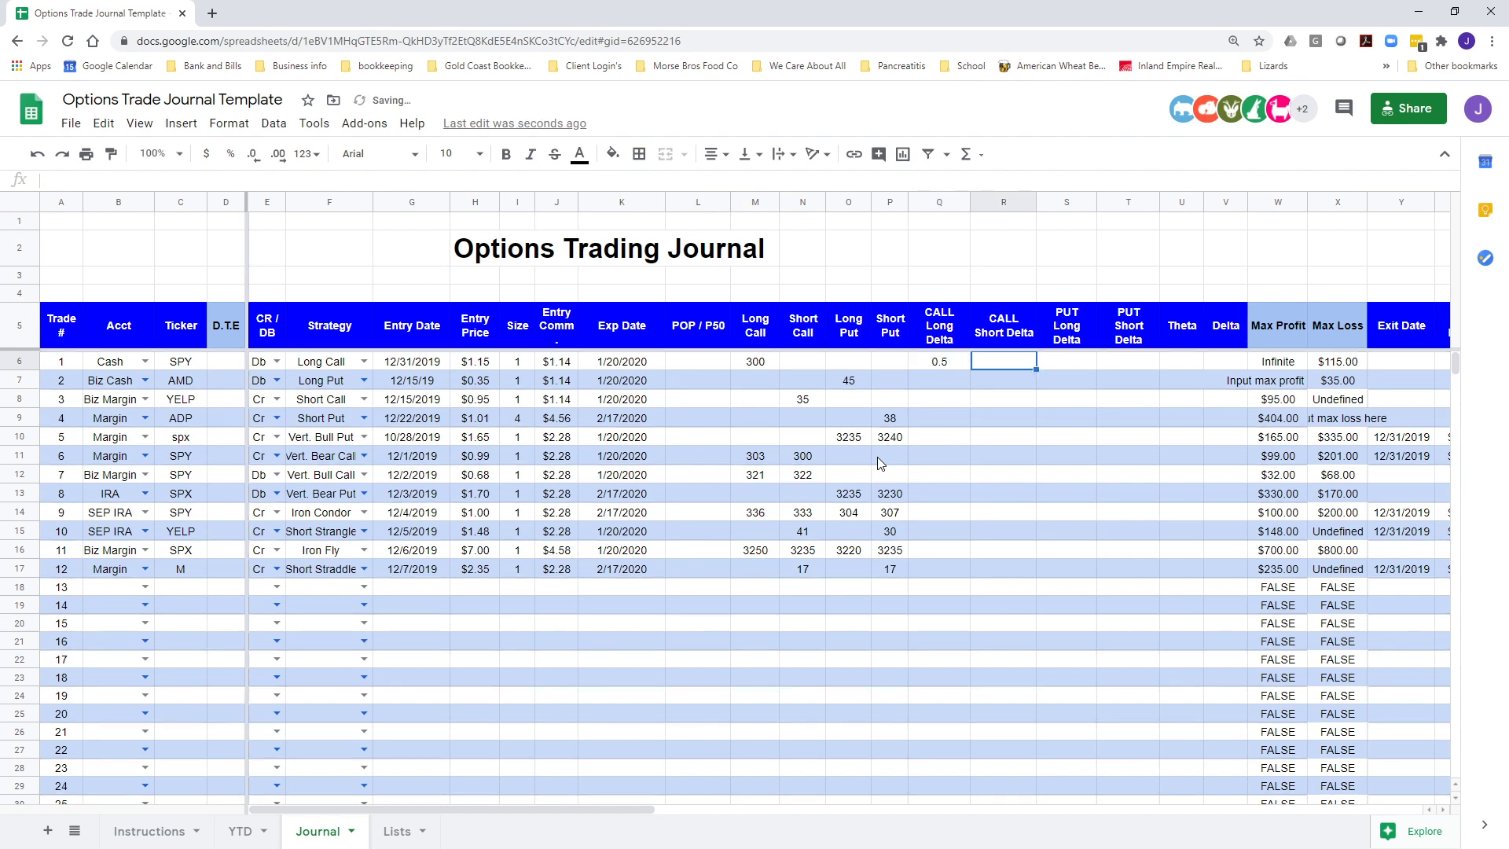
Enter a Theta of -12 and a Delta of 15 for trade 1
key(Right)
key(Right)
key(Right)
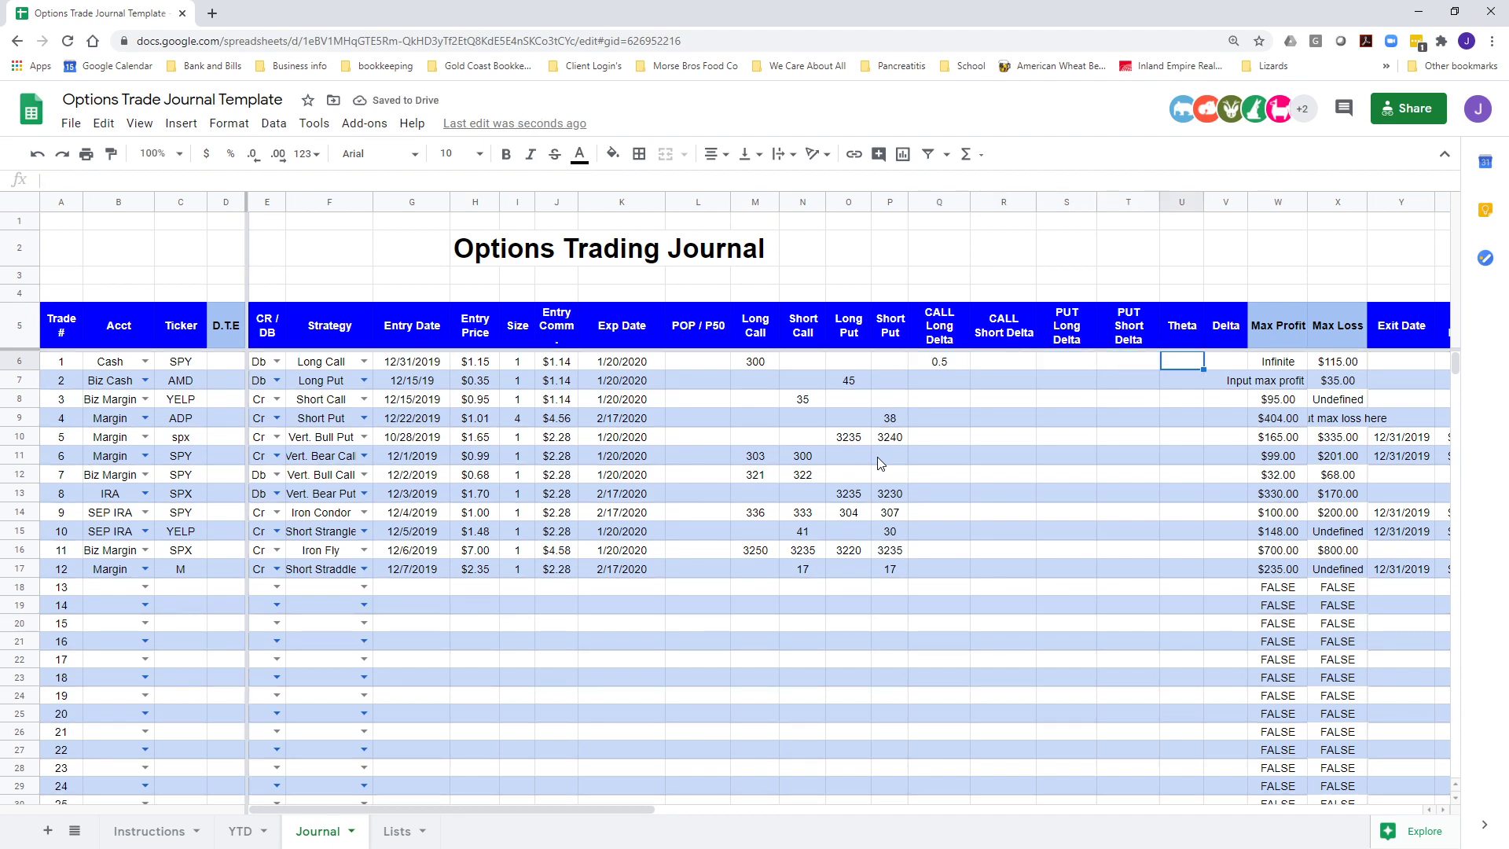
key(Right)
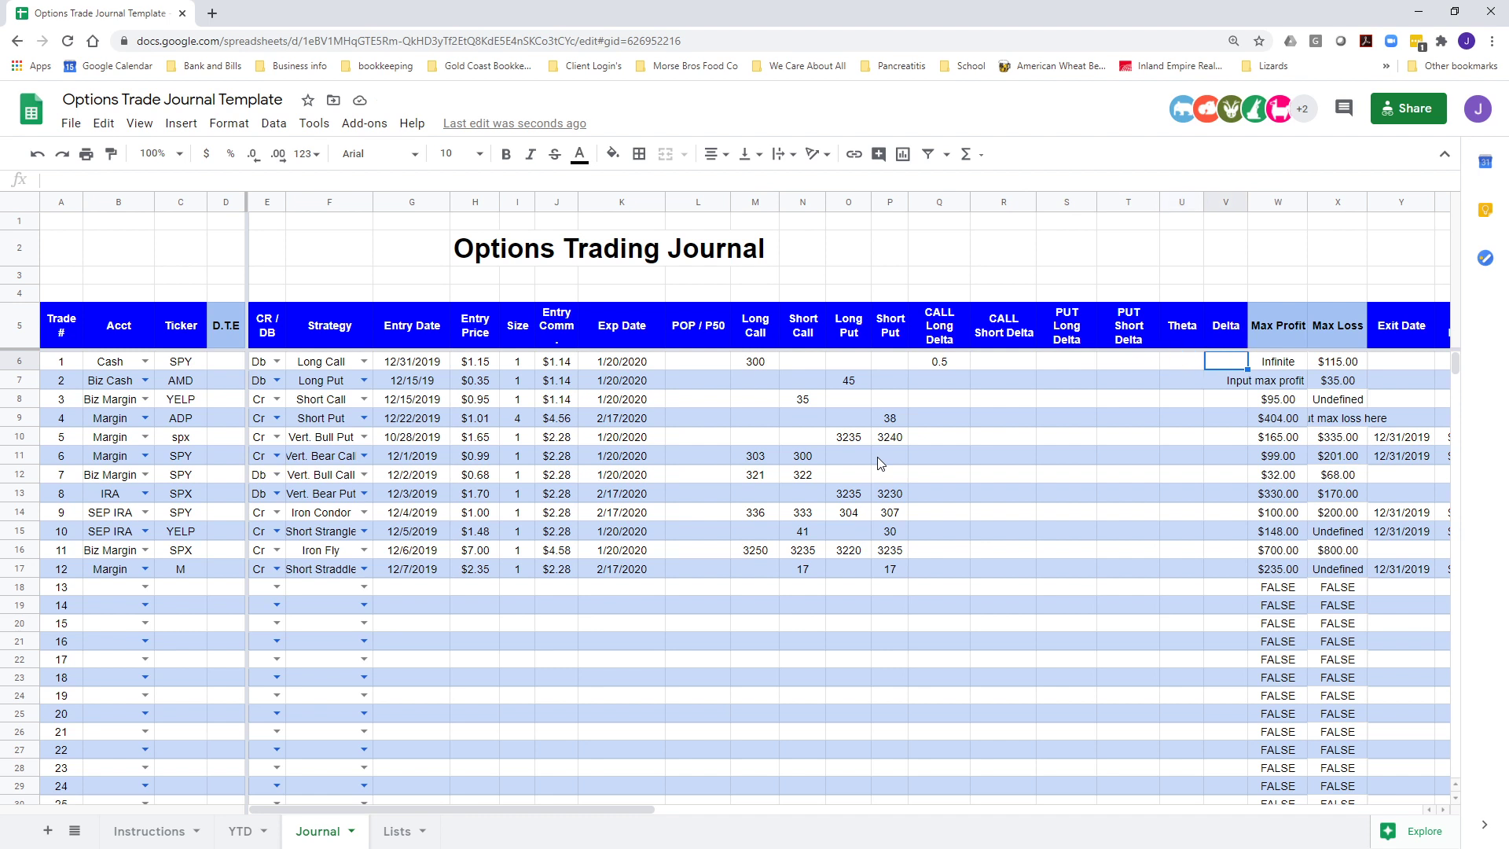
key(Left)
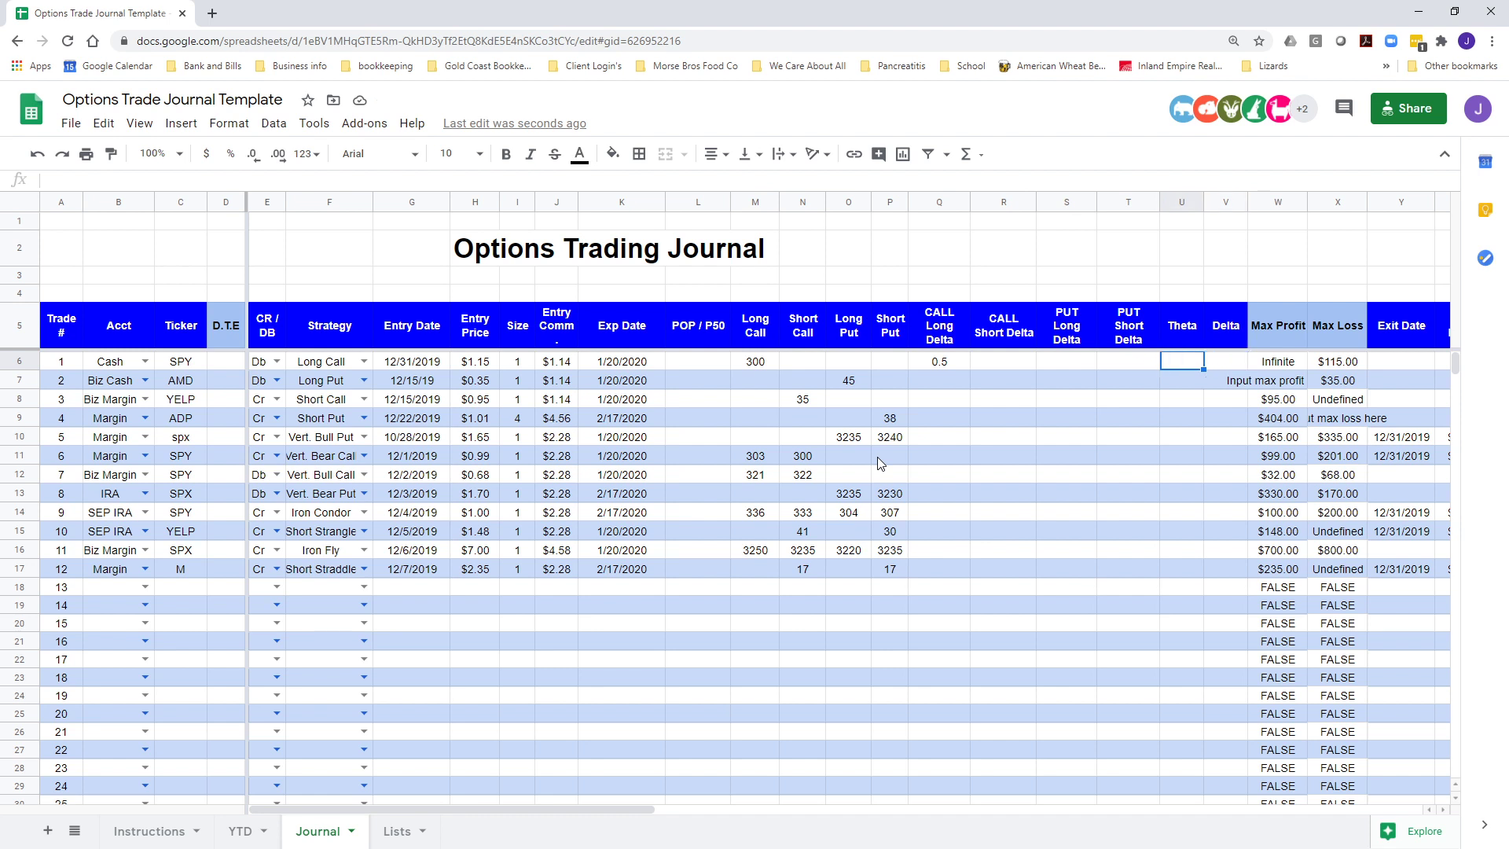
text(-12)
key(Tab)
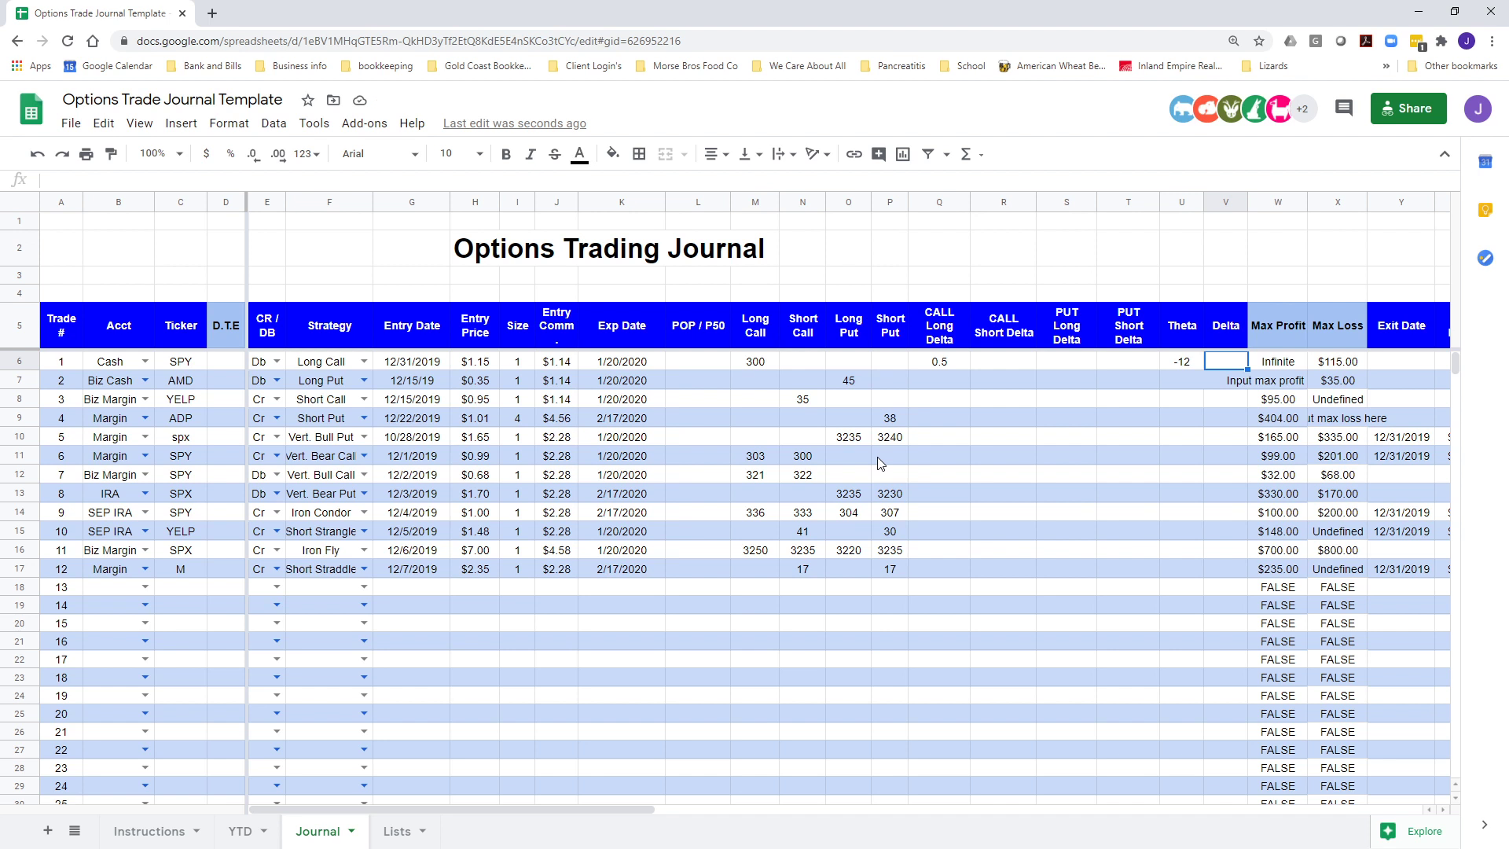
text(15)
key(Return)
Inspect the Max Profit and Max Loss formulas for trade 1
key(Up)
key(Right)
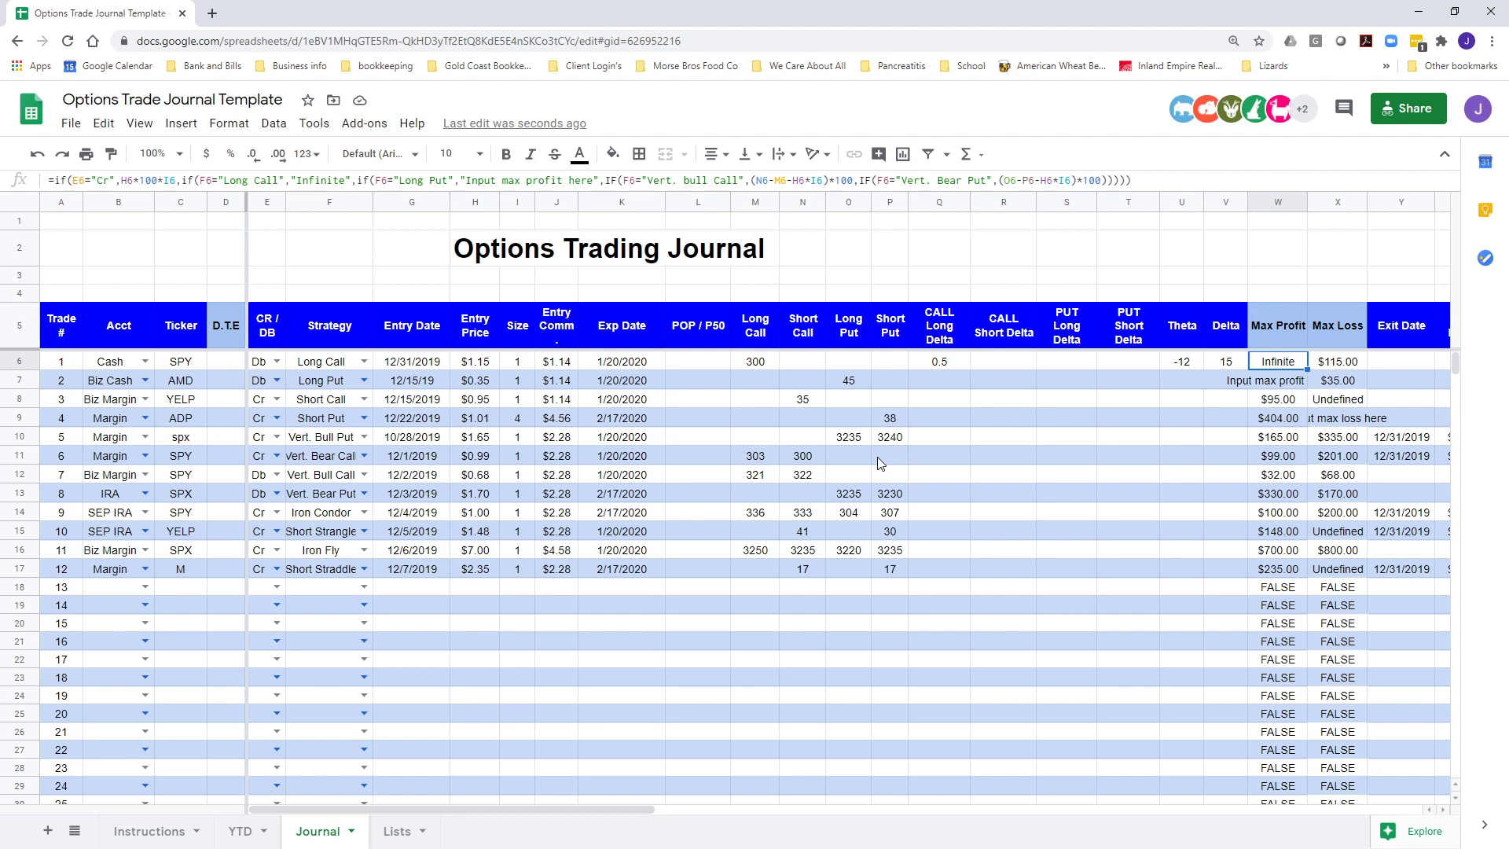
key(Right)
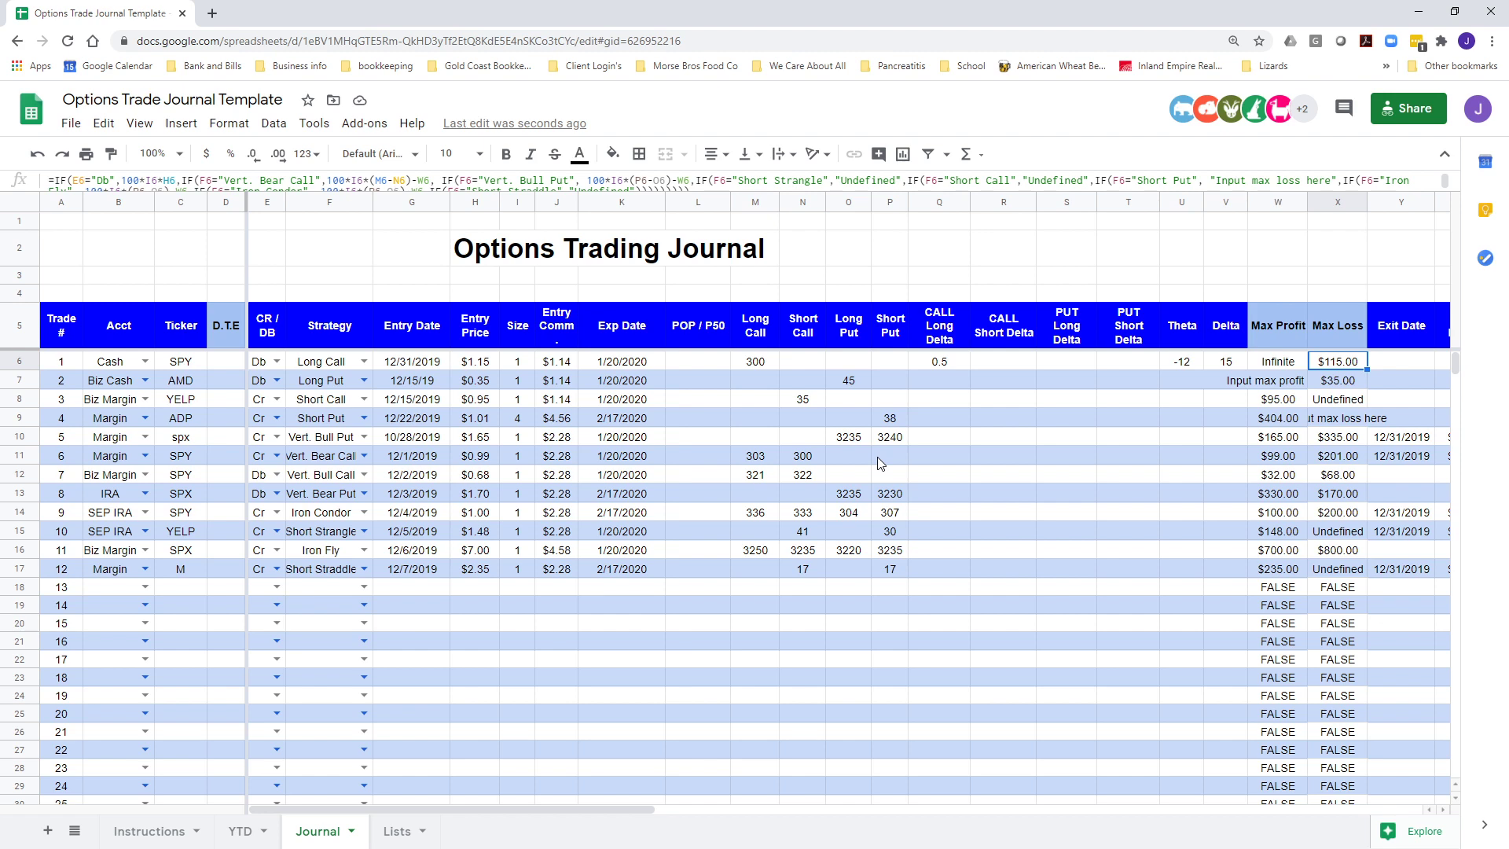
Fill in trade 1's exit details: Exit Date 12/31/19, Exit Price 2 and Exit Comm. .14
key(Right)
key(Right)
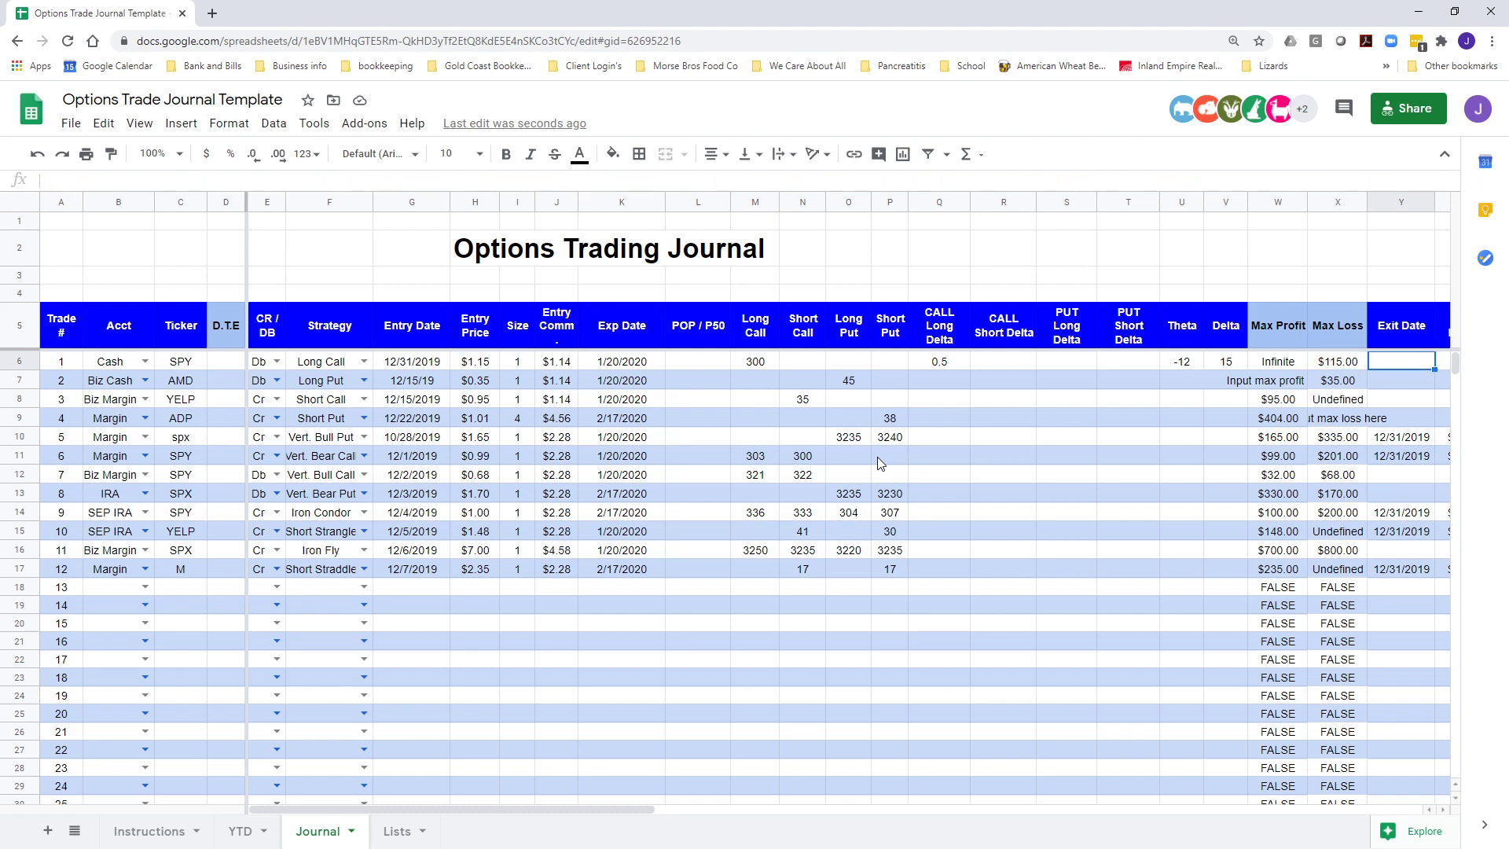
key(Left)
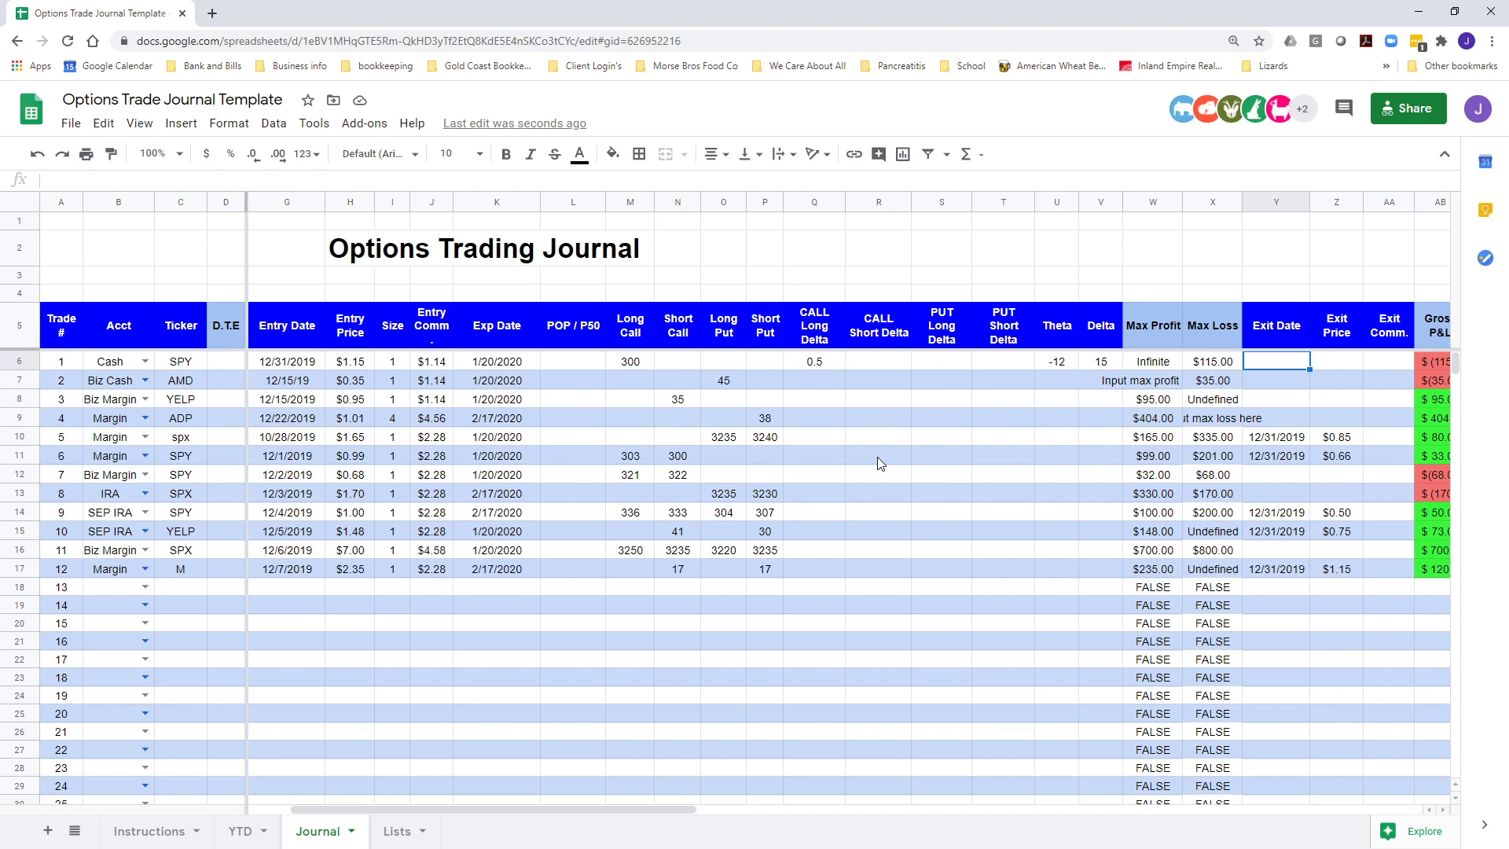
text(12/31/19)
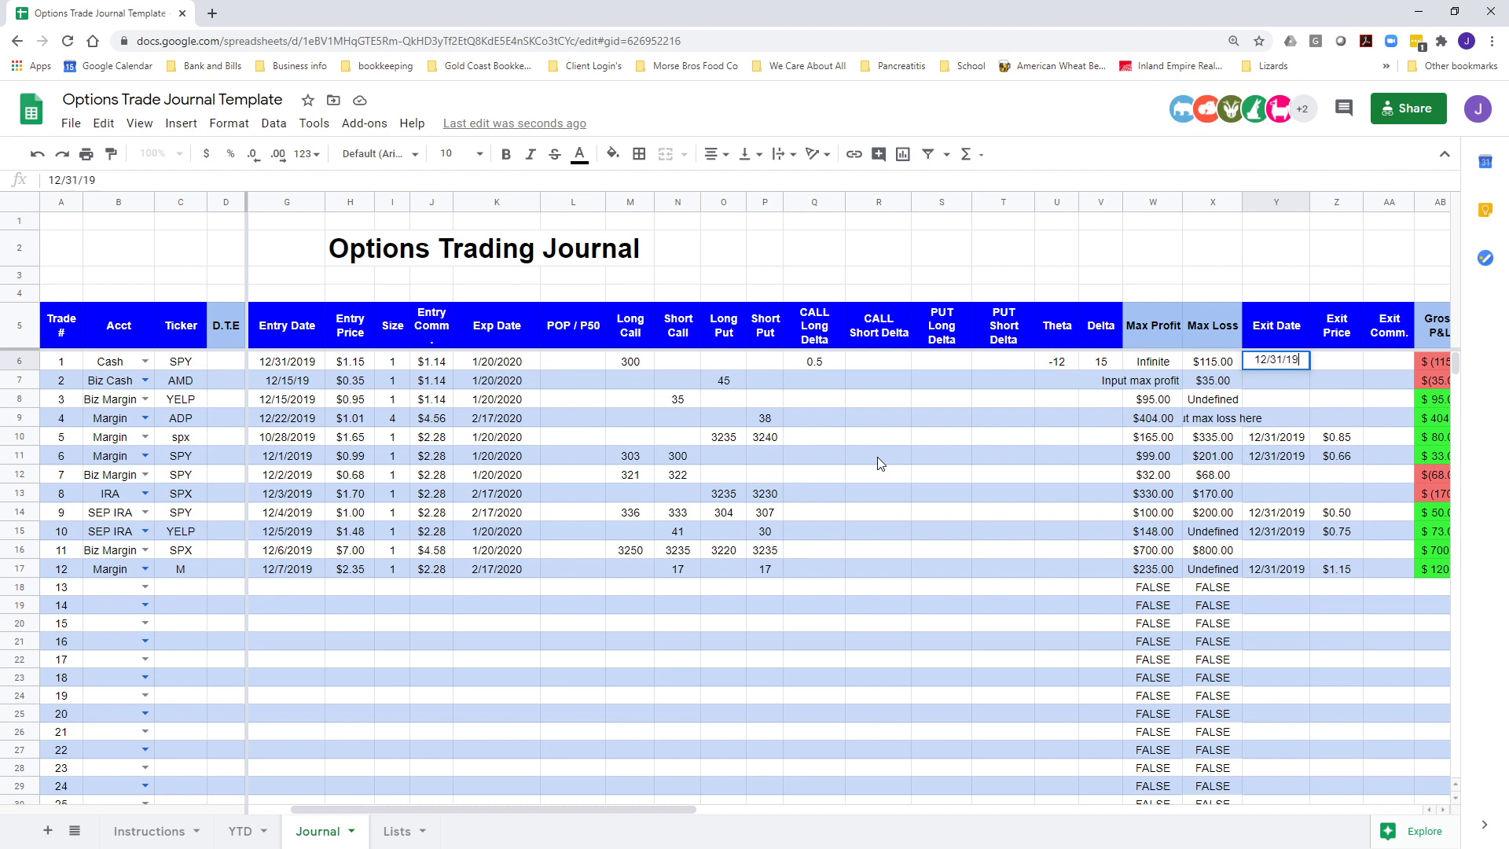
key(Tab)
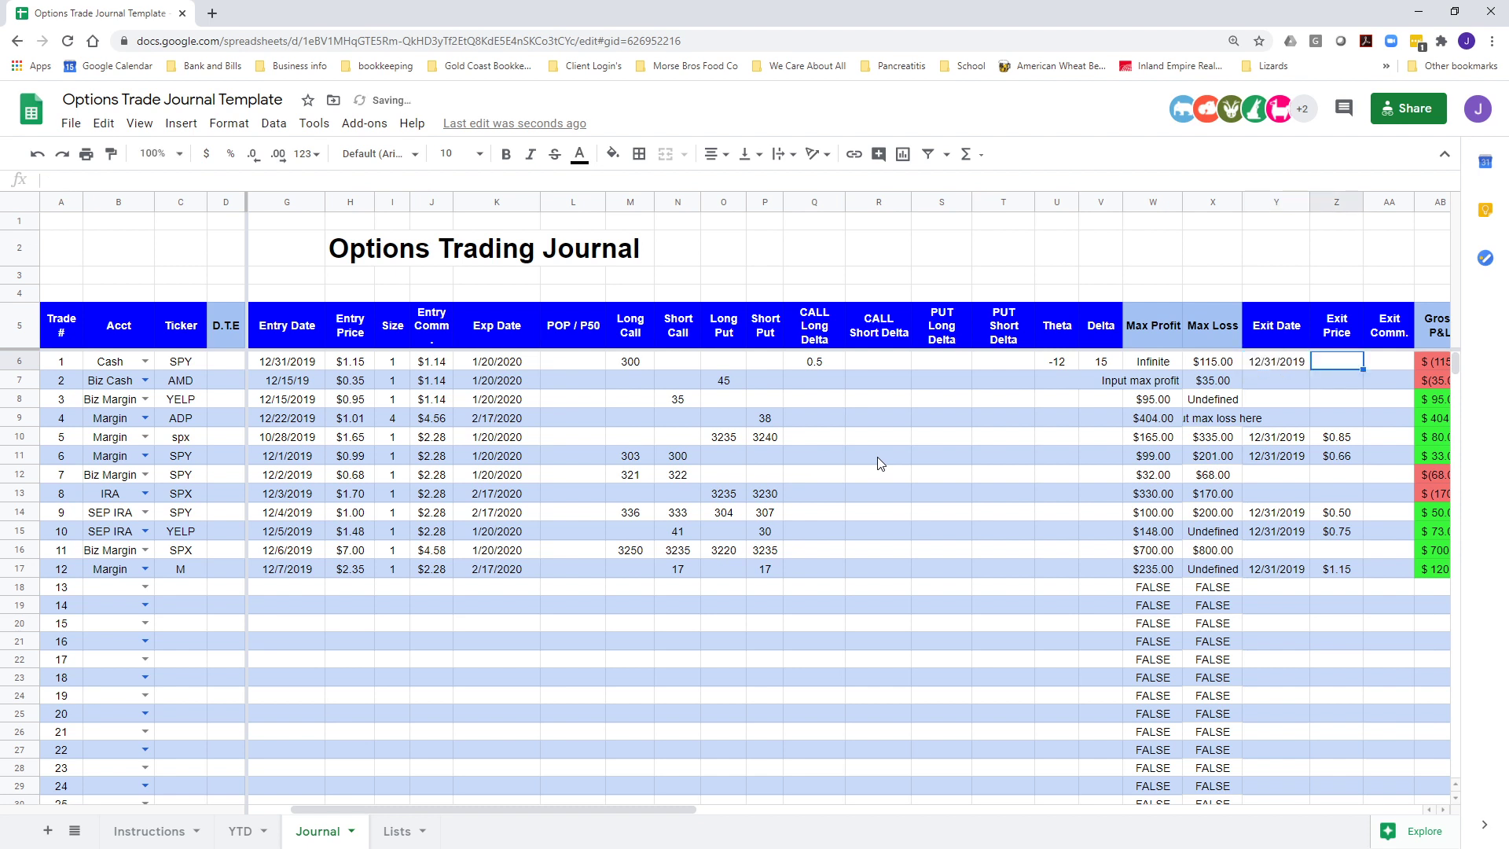
text(2)
key(Tab)
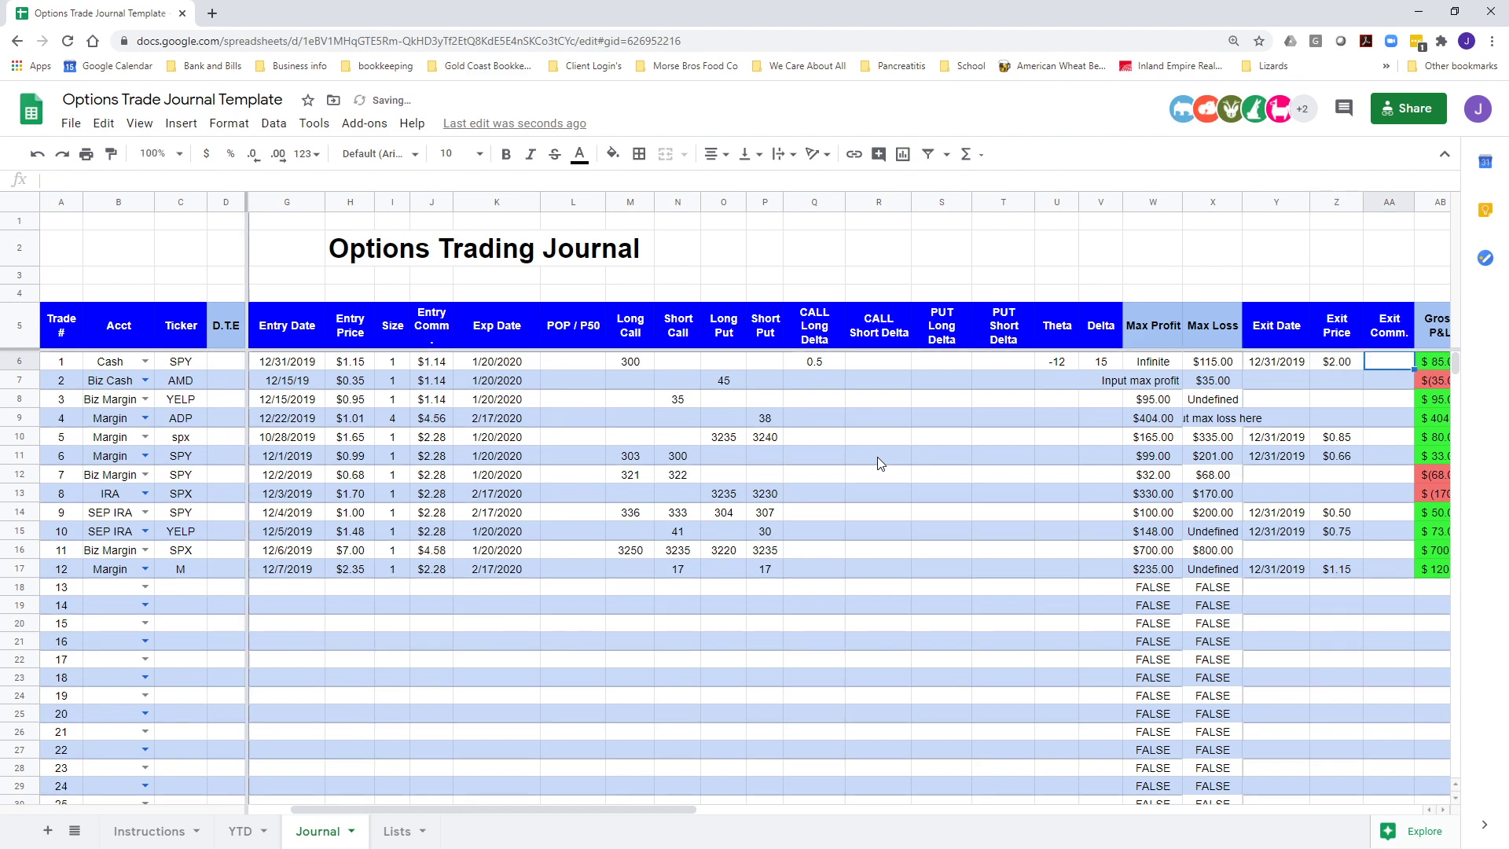
text(.14)
key(Return)
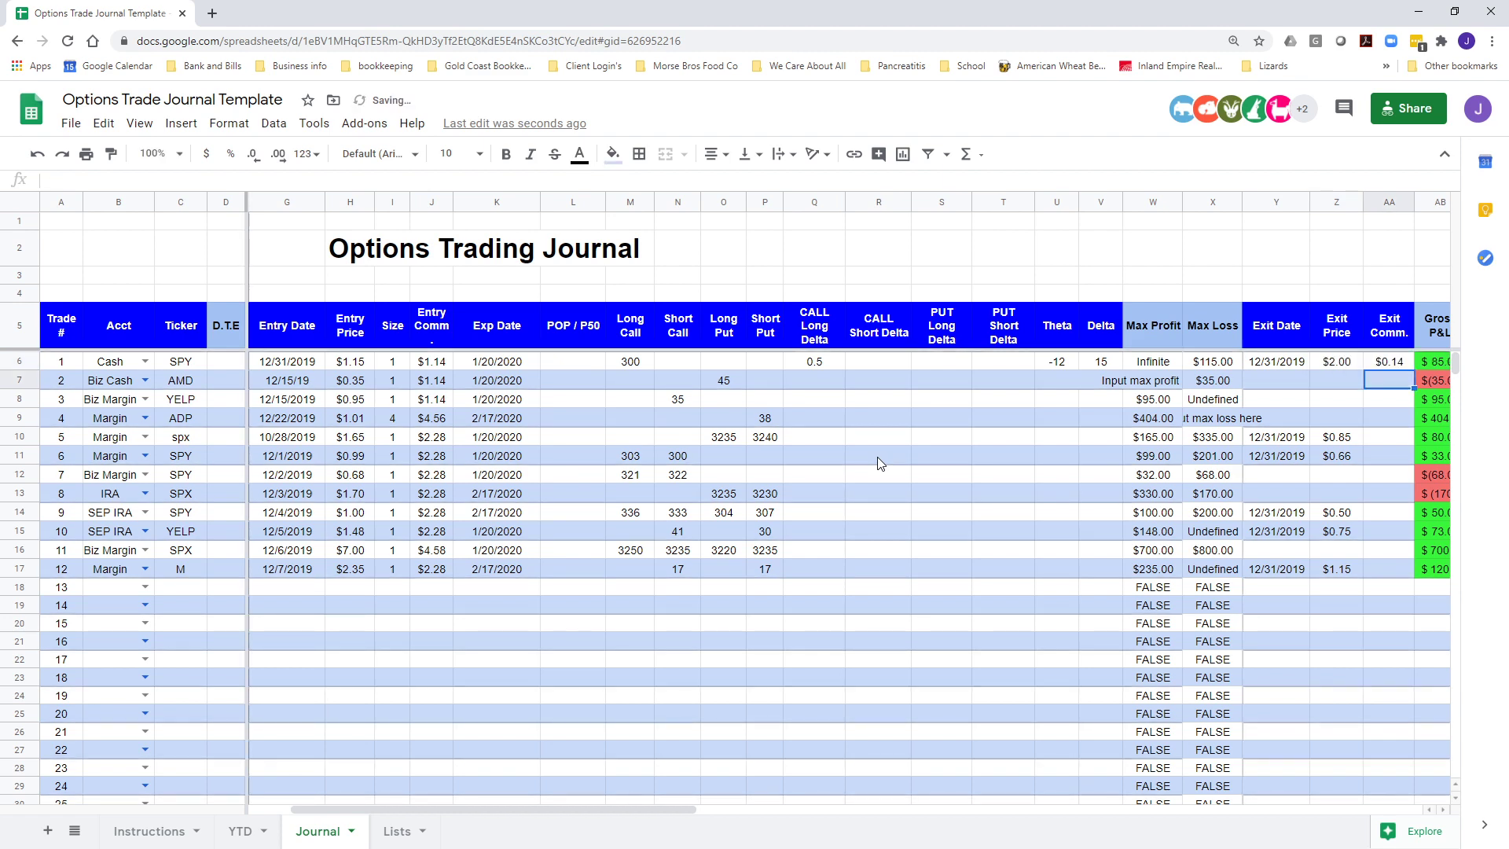
Examine the Gross P&L and % Gain (Loss) formulas for trade 1
key(Up)
key(Right)
key(Right)
key(Right)
key(Right)
key(Right)
key(Right)
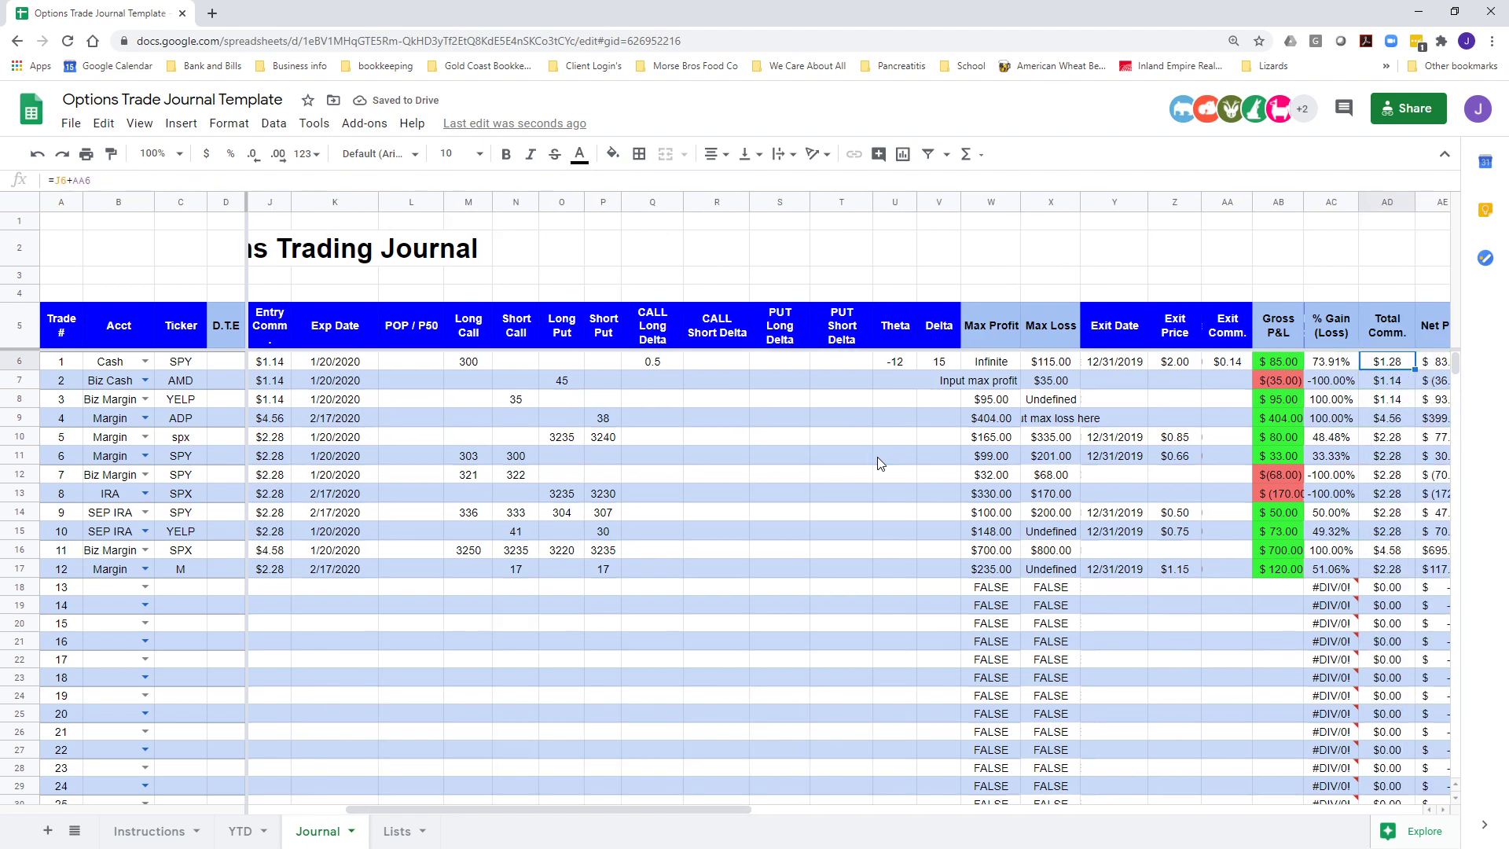
key(Left)
key(Left)
key(Left)
key(Left)
key(Left)
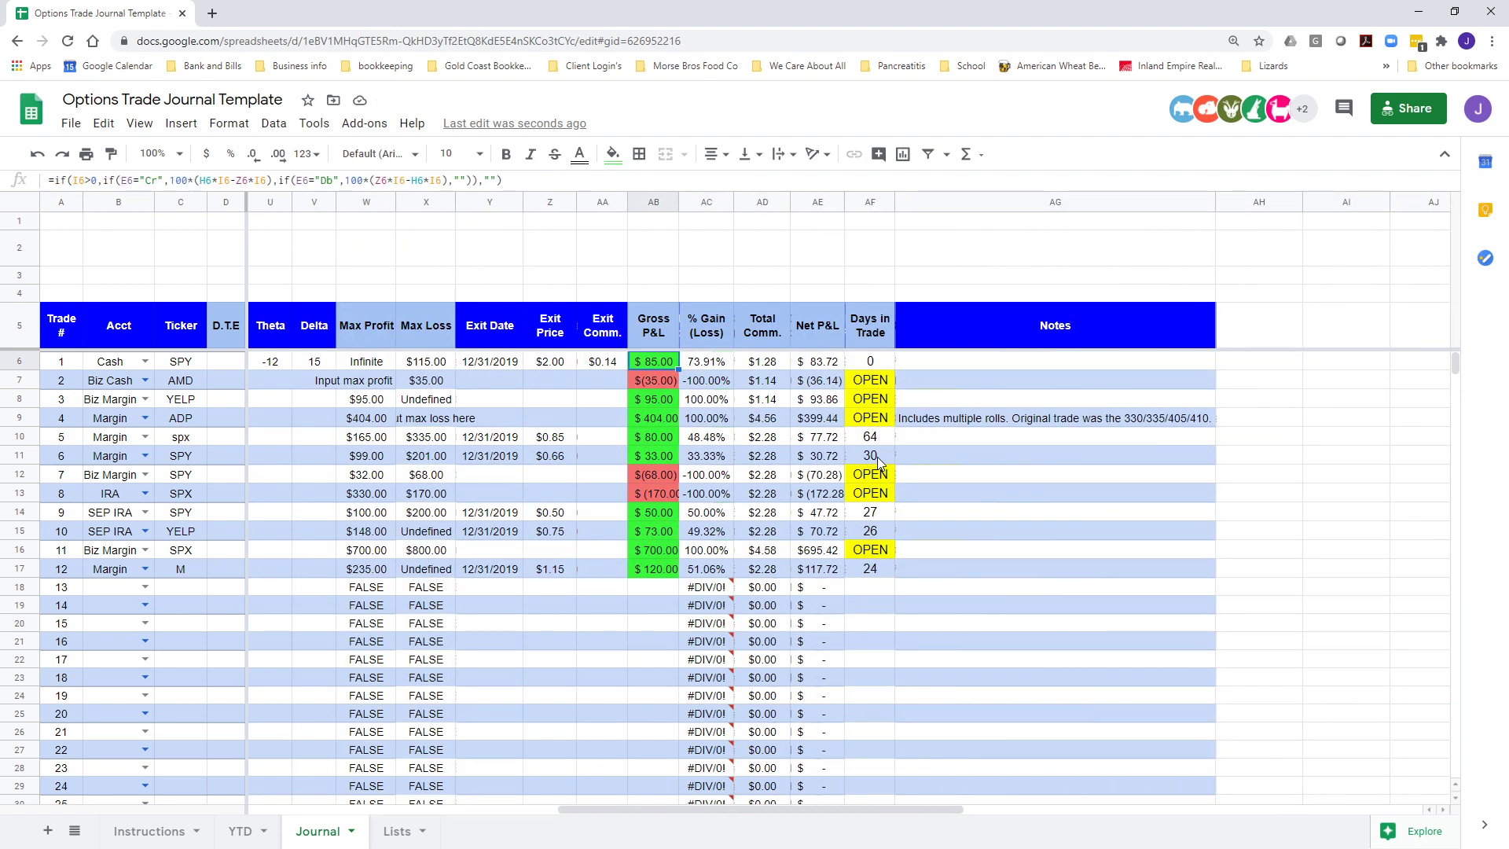
key(Right)
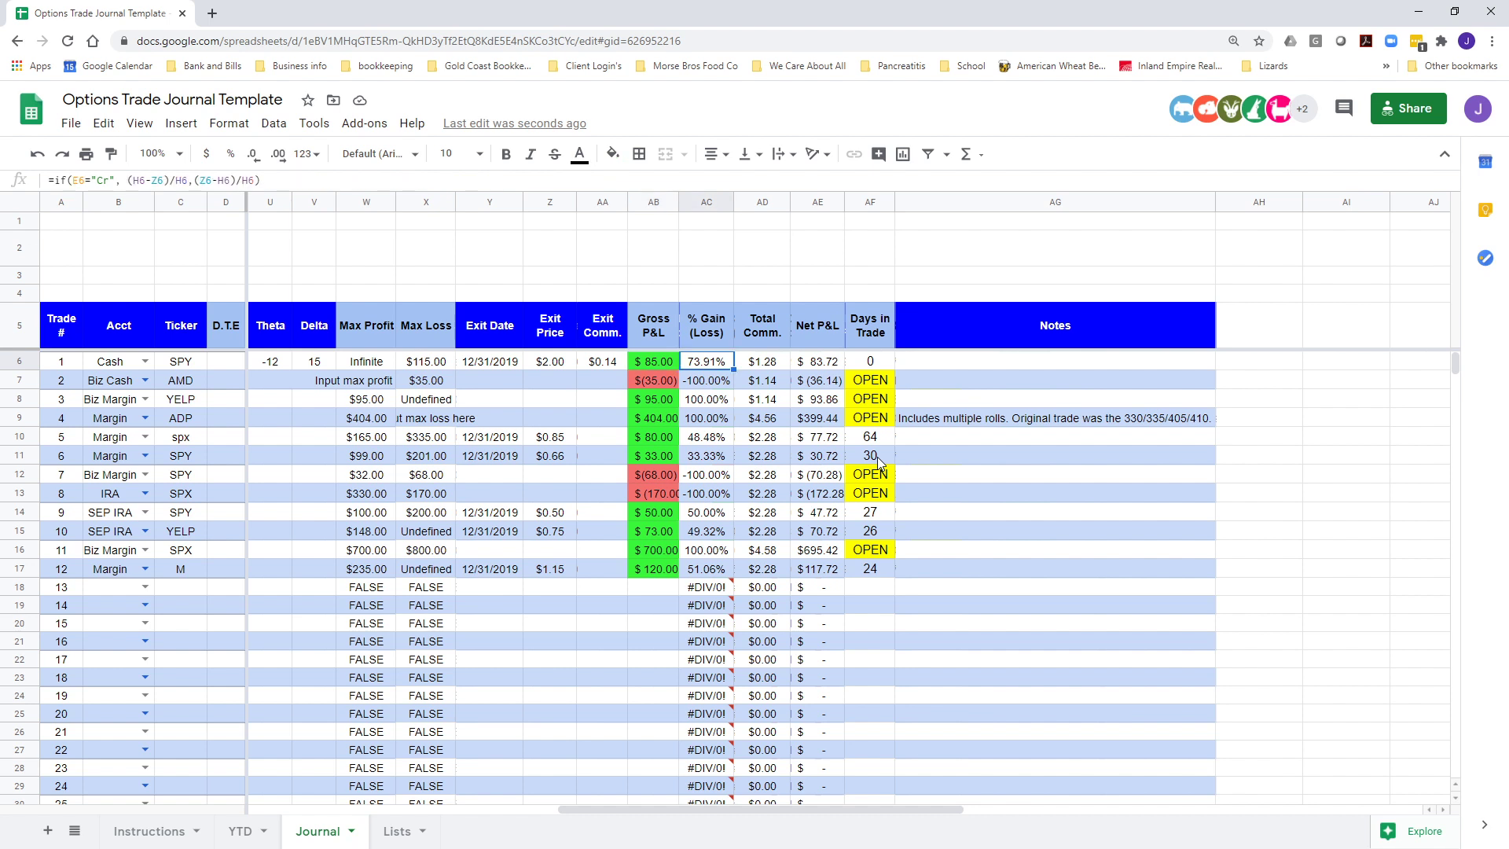
Go through trade 1's Total Comm., Net P&L, Days in Trade and Notes cells
key(Right)
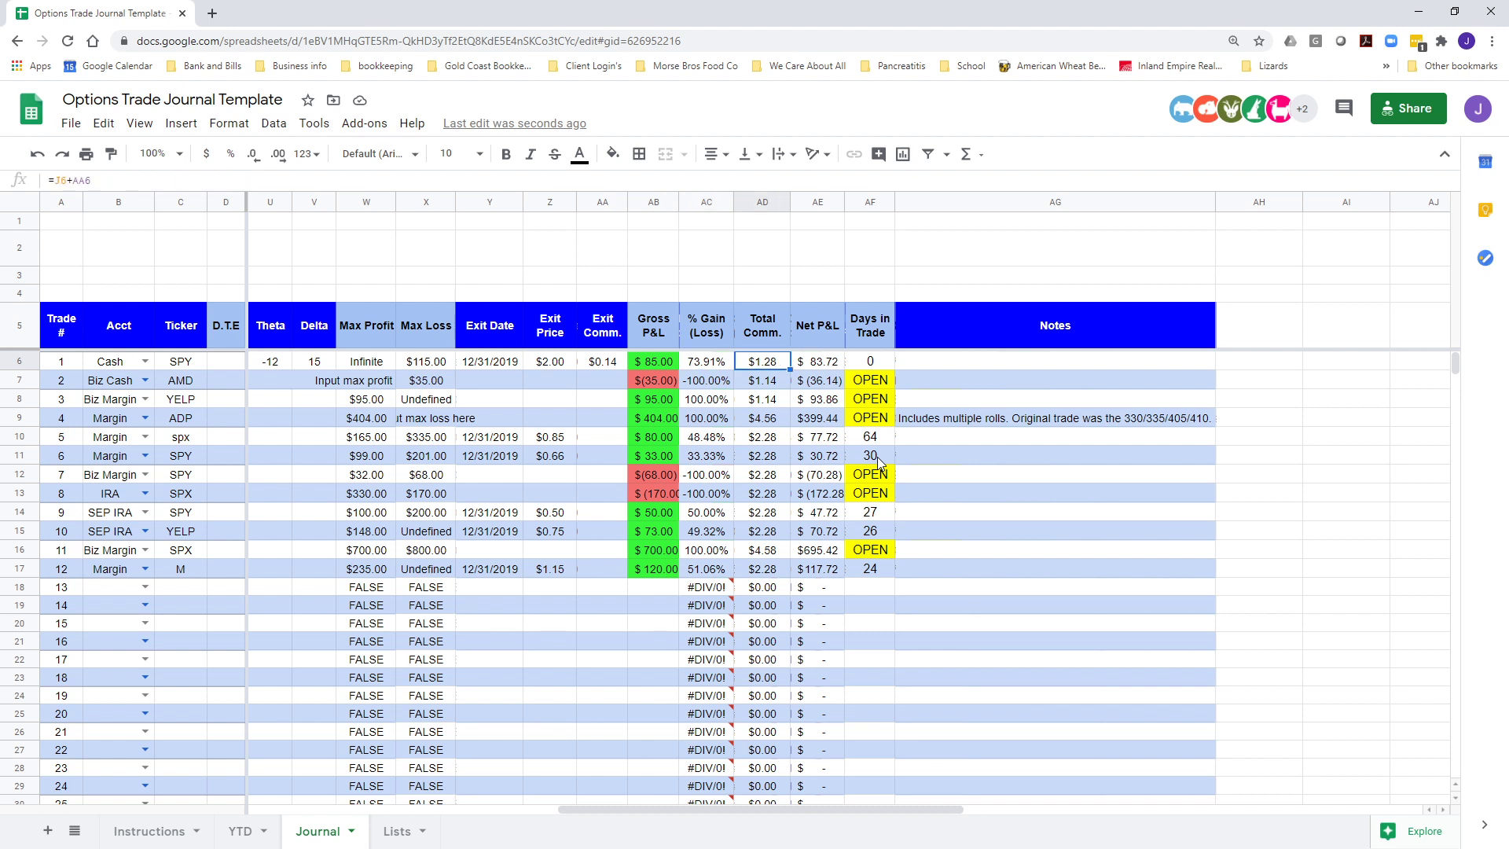
key(Right)
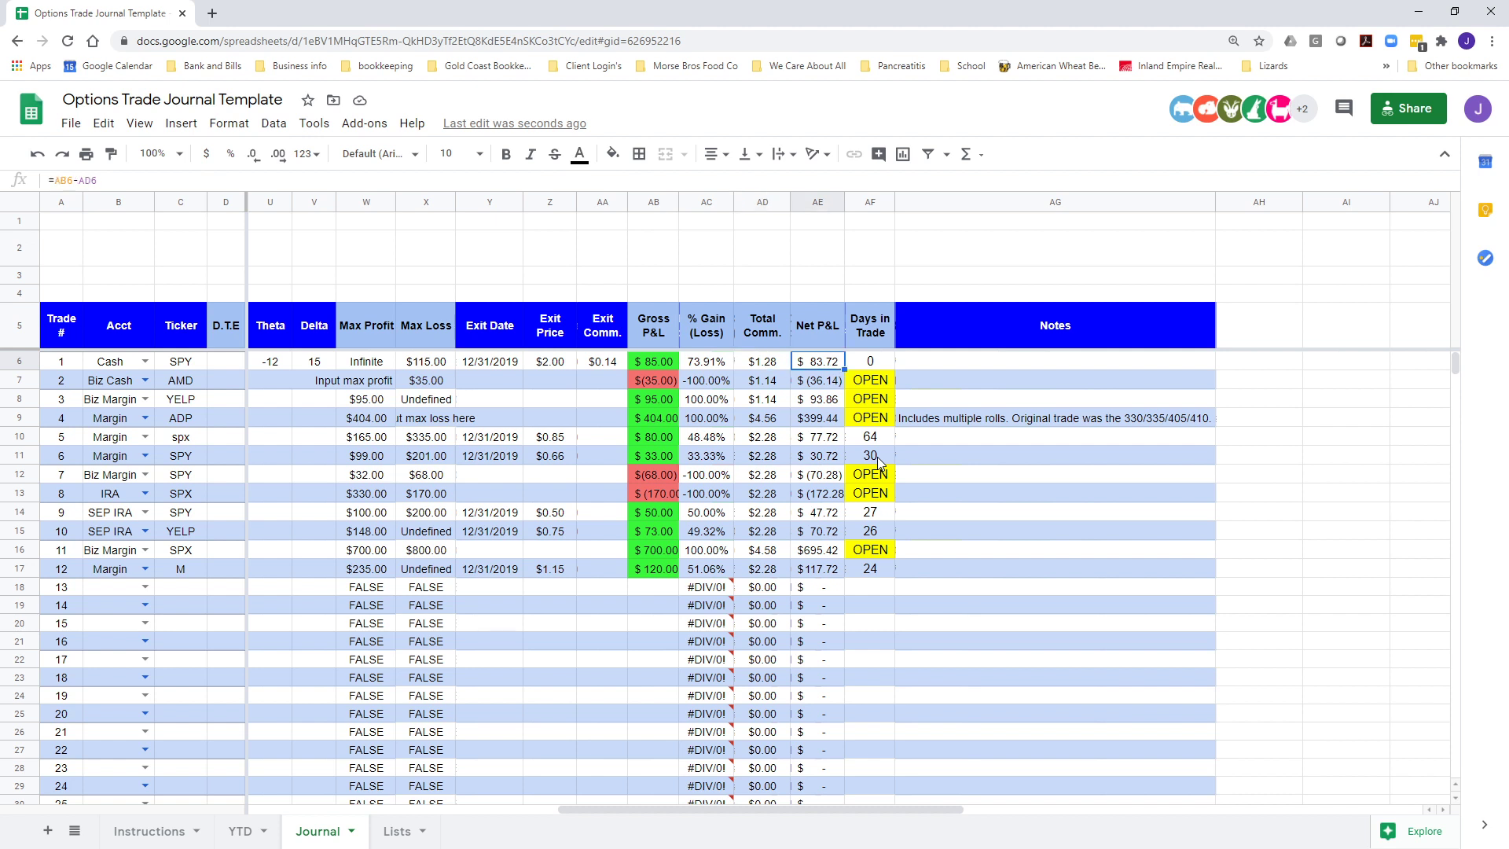
key(Right)
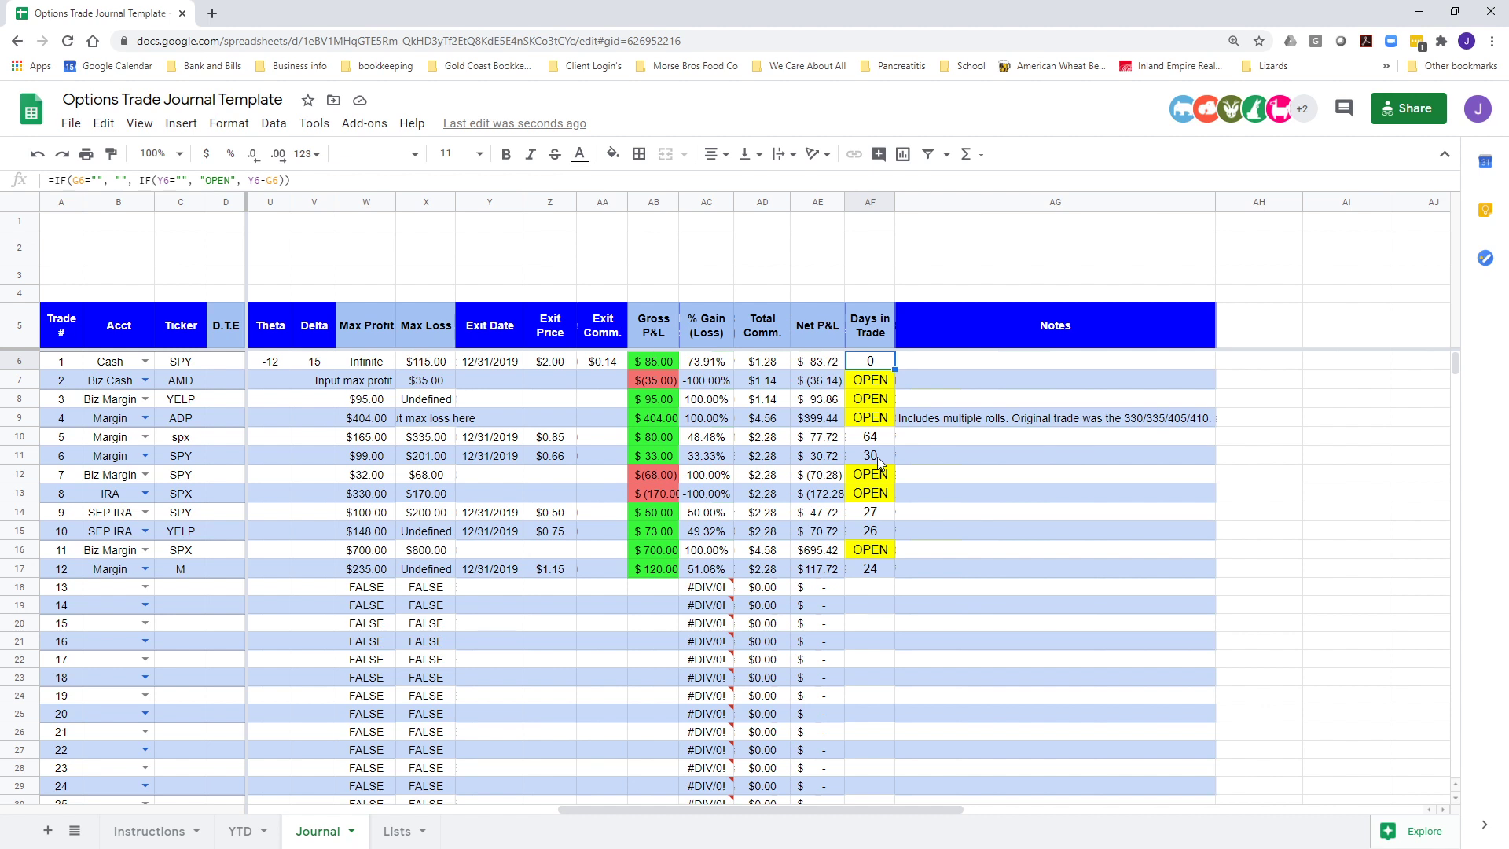
key(Right)
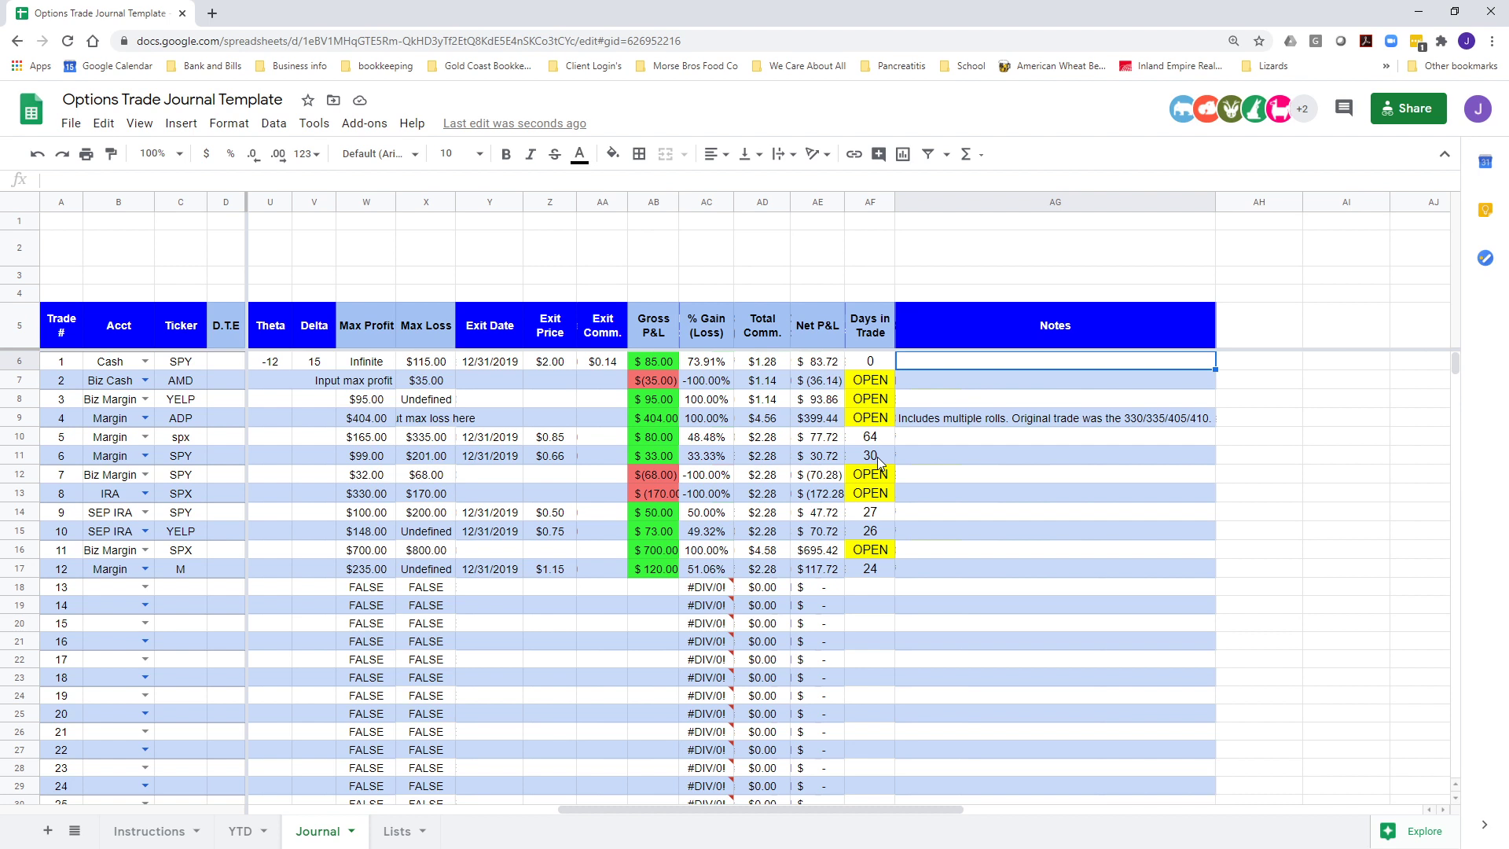
Return to the start of the journal rows and review the Trade #, Acct and Ticker cells of trade 3
key(Left)
key(Left)
key(Left)
key(Left)
key(Left)
key(Left)
key(Left)
key(Left)
key(Left)
key(Left)
key(Left)
key(Left)
key(Left)
key(Left)
key(Left)
key(Left)
key(Left)
key(Left)
key(Left)
key(Left)
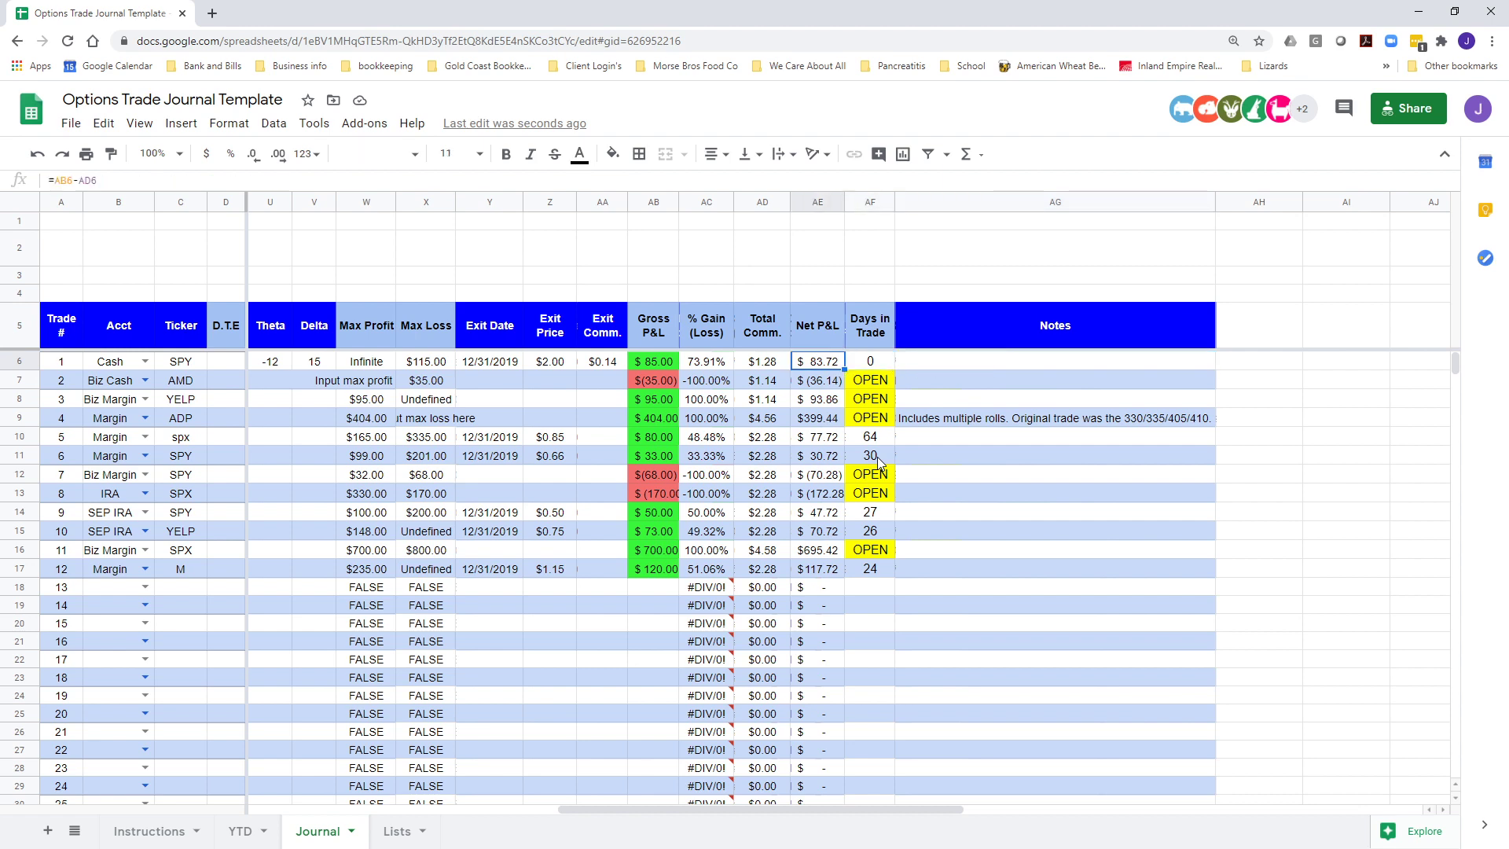
key(Left)
key(Left)
key(Left)
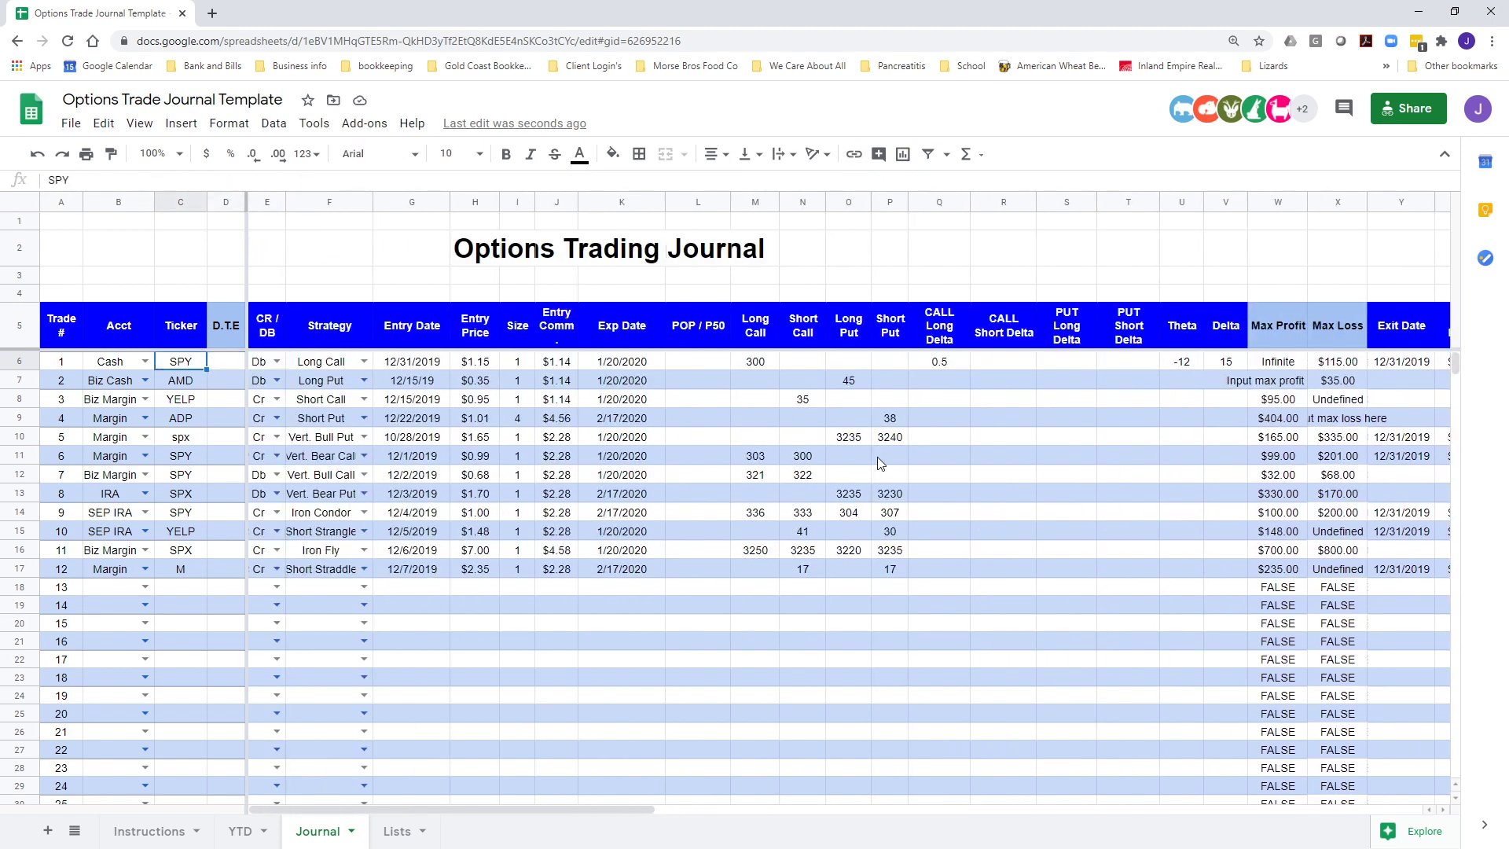
key(Down)
key(Down)
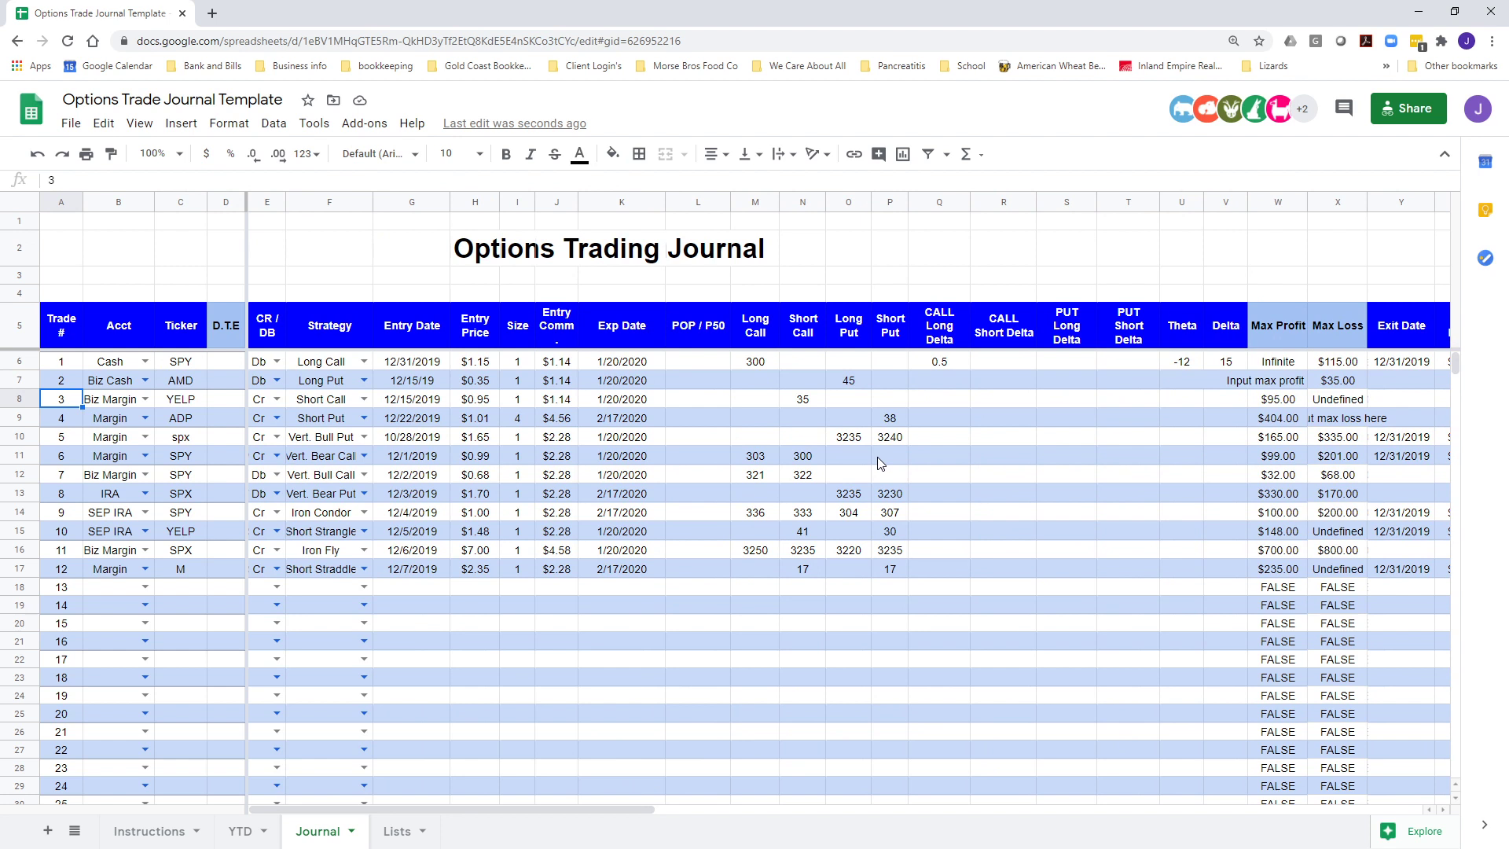
key(Right)
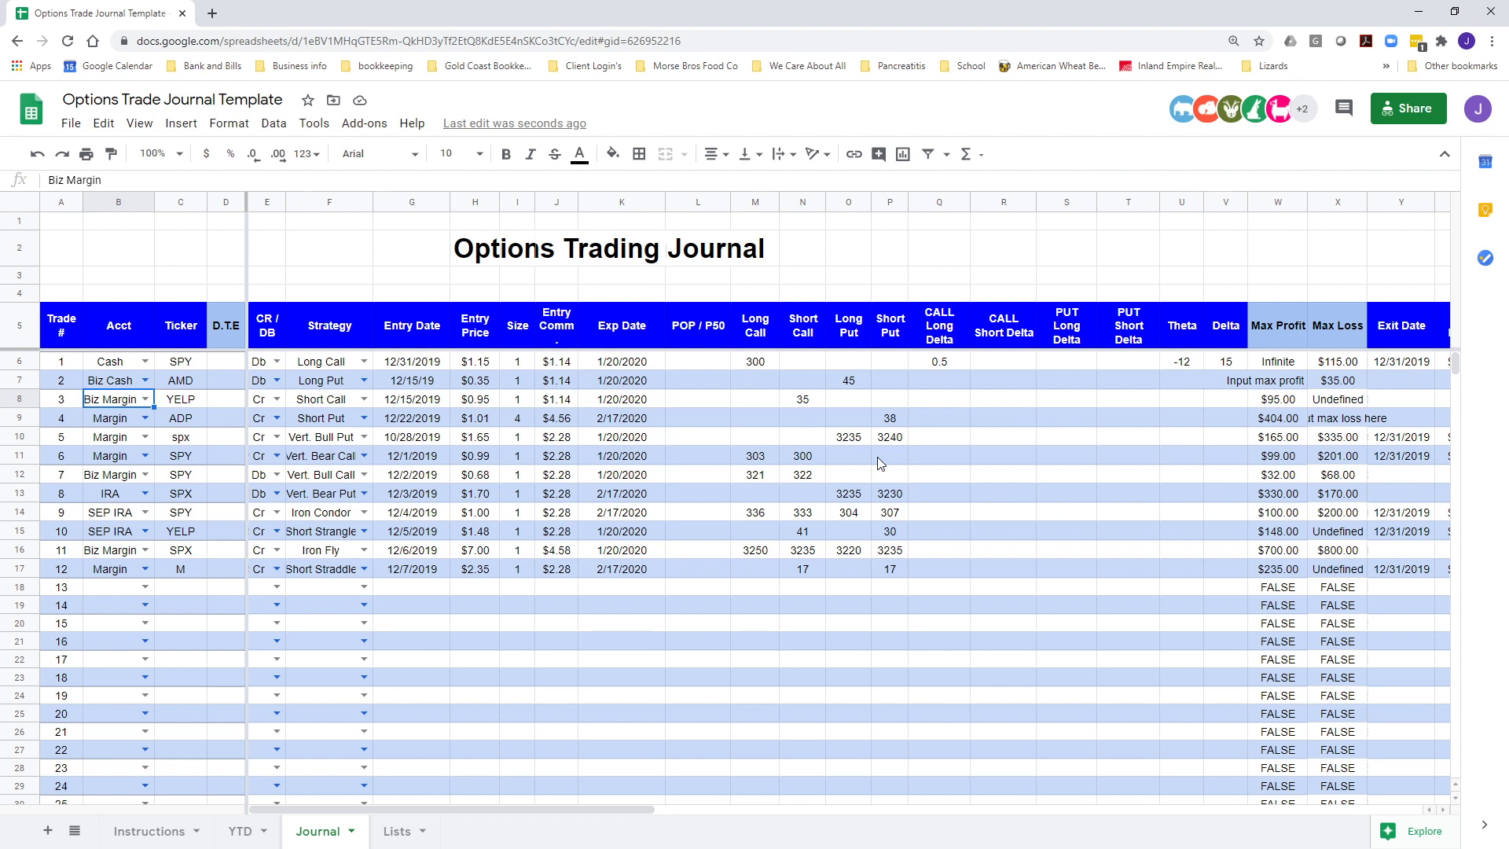
key(Left)
key(Right)
key(Tab)
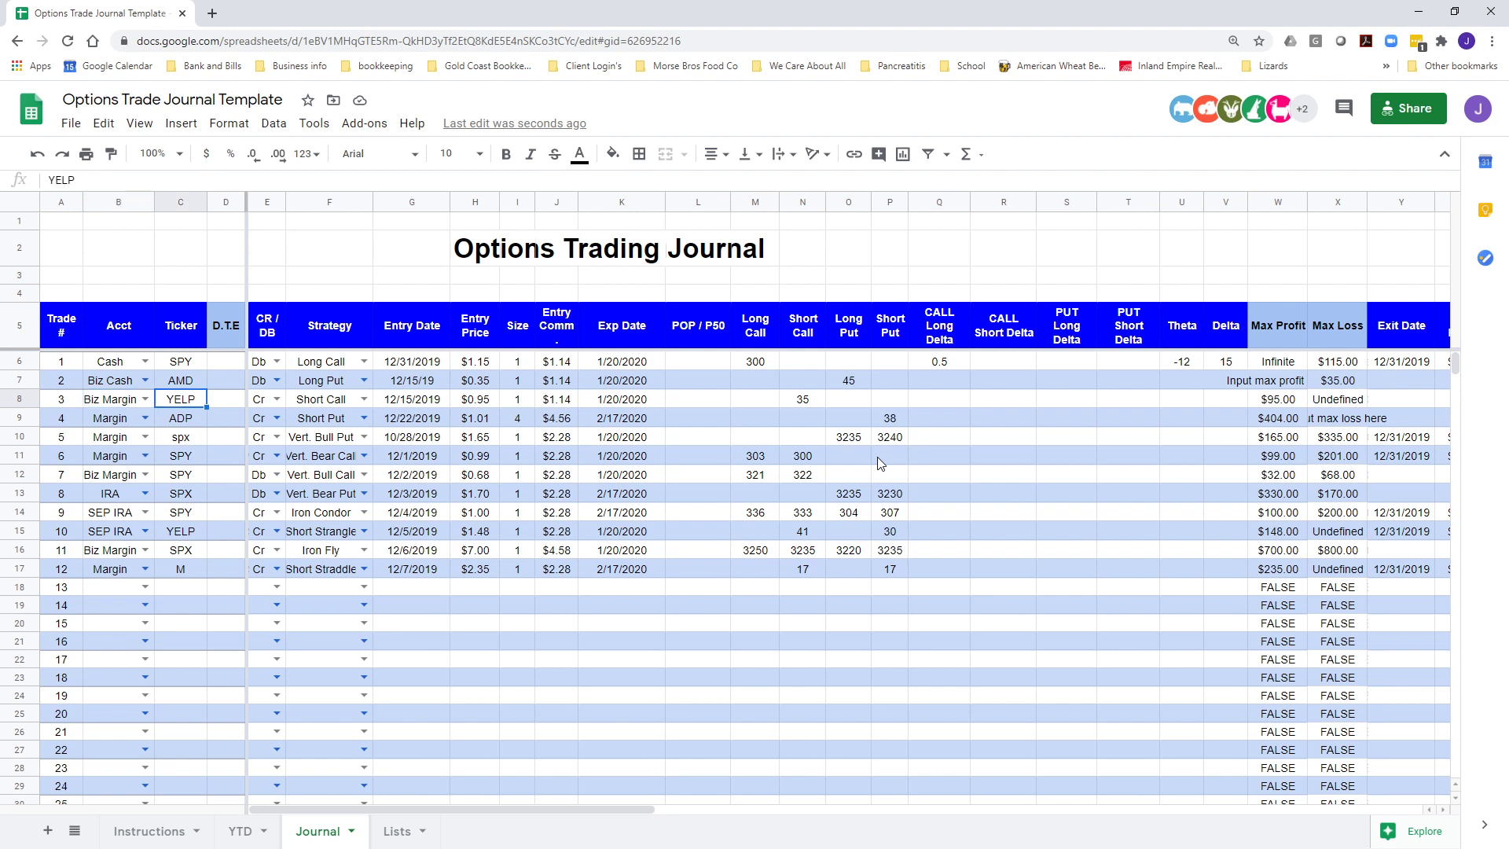
Choose Cr as the CR / DB type and Short Call as the strategy for trade 3
key(Tab)
key(Tab)
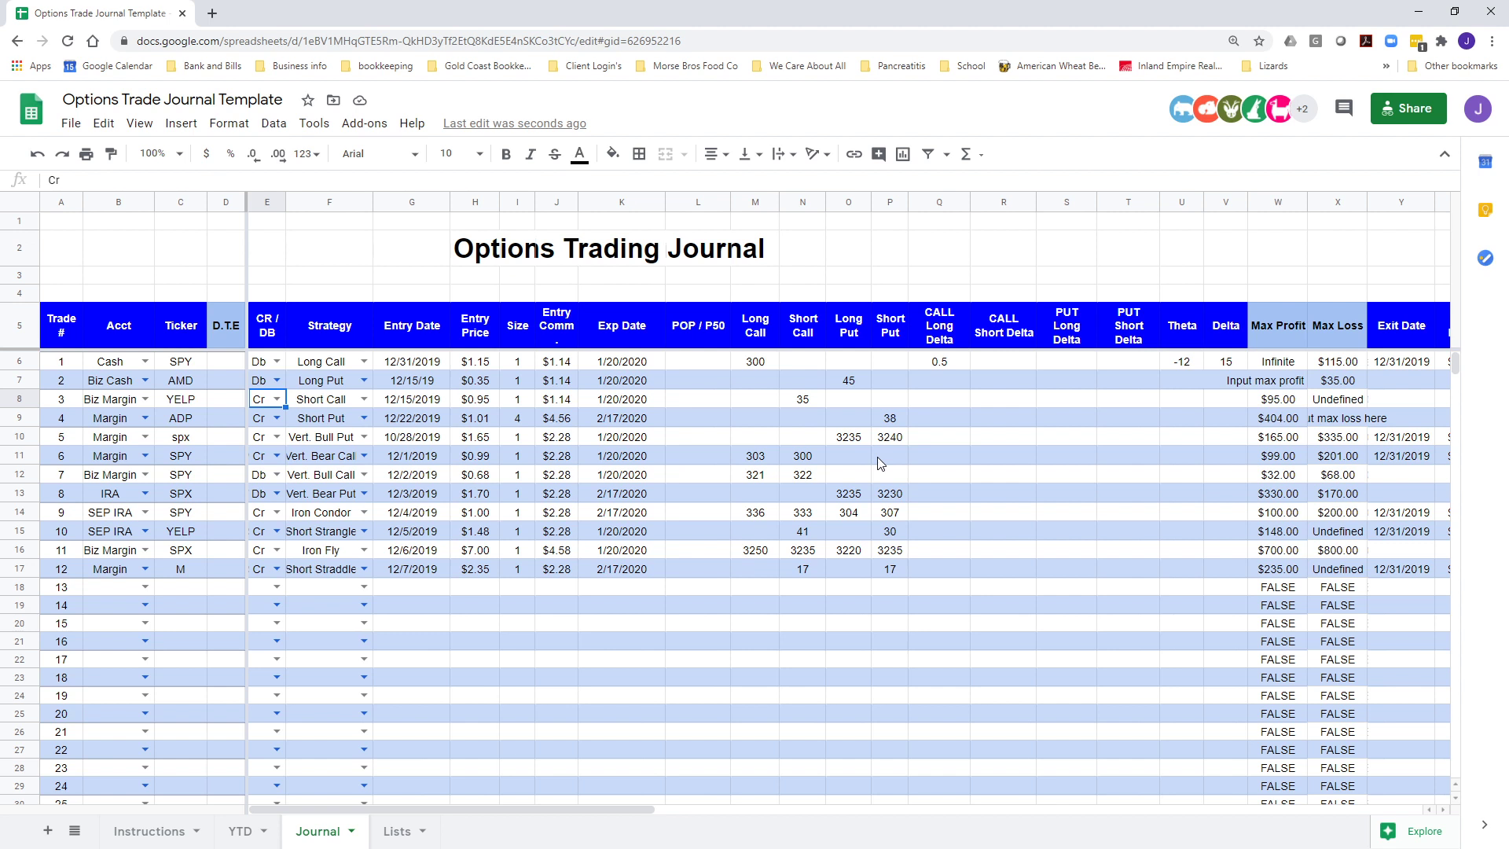
click(277, 399)
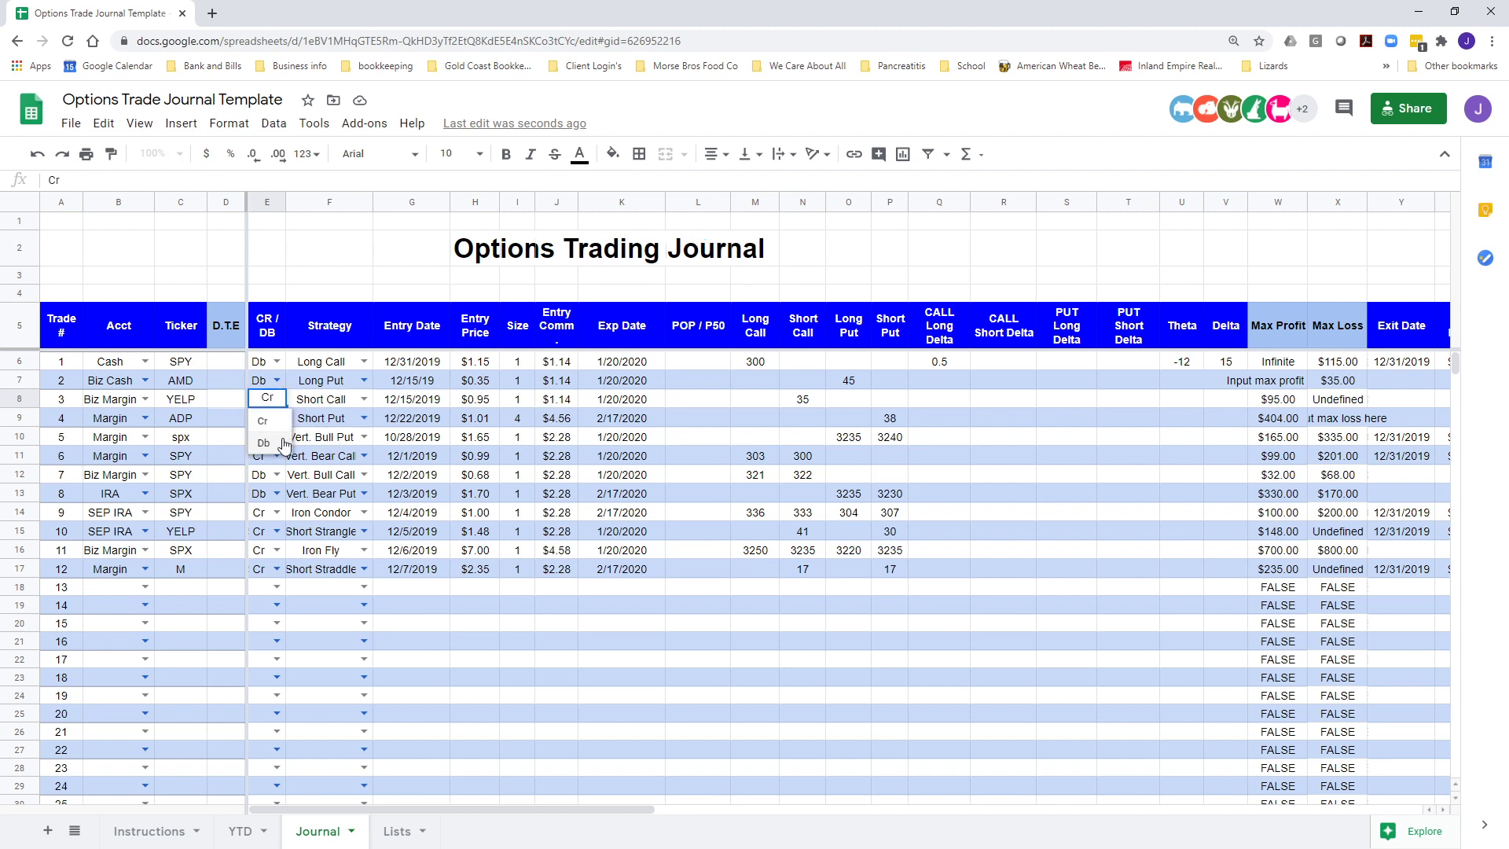
click(267, 424)
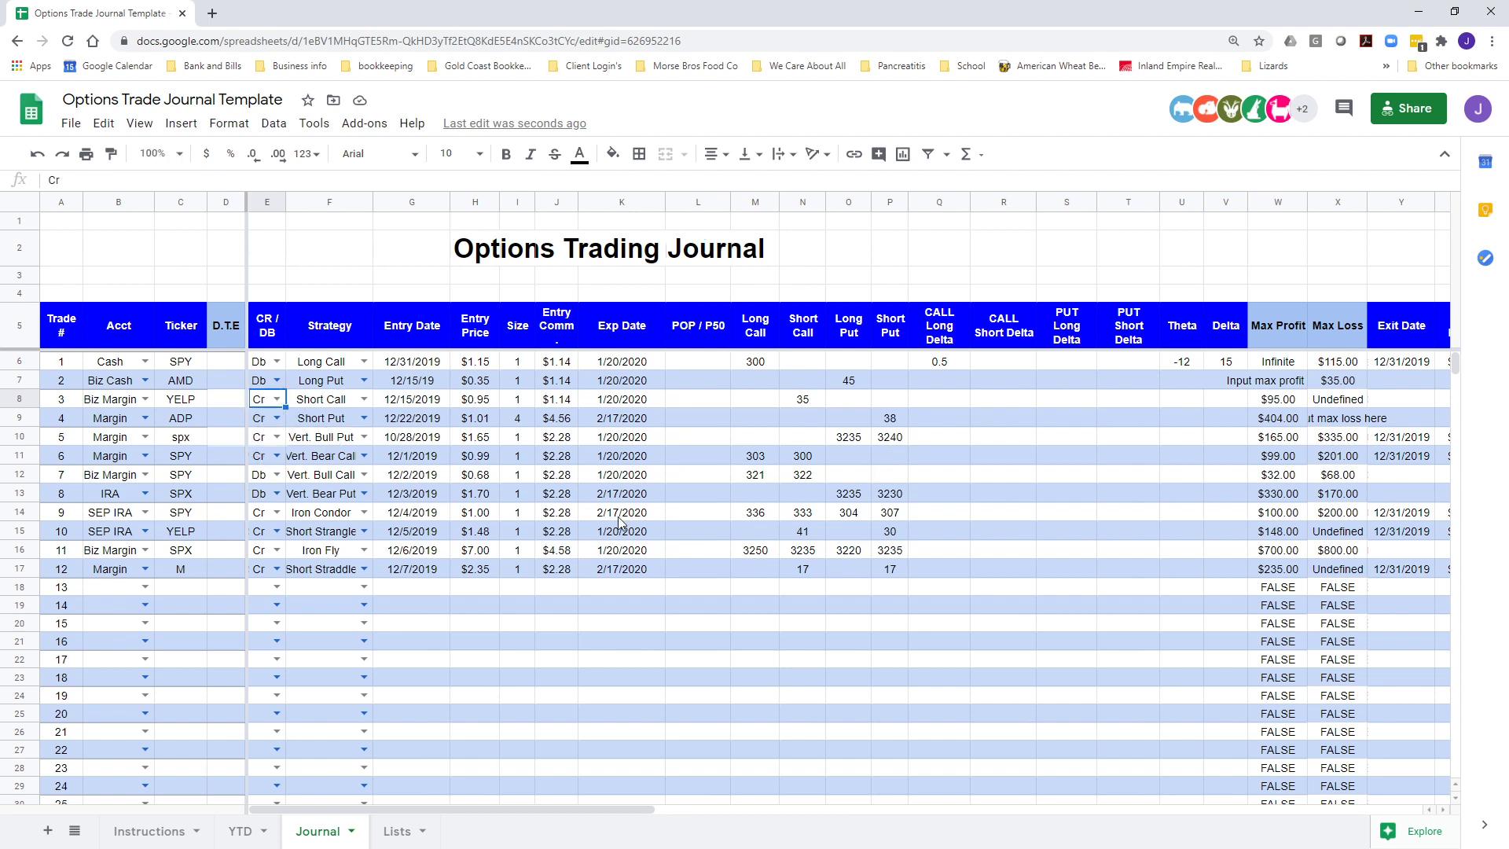
key(Right)
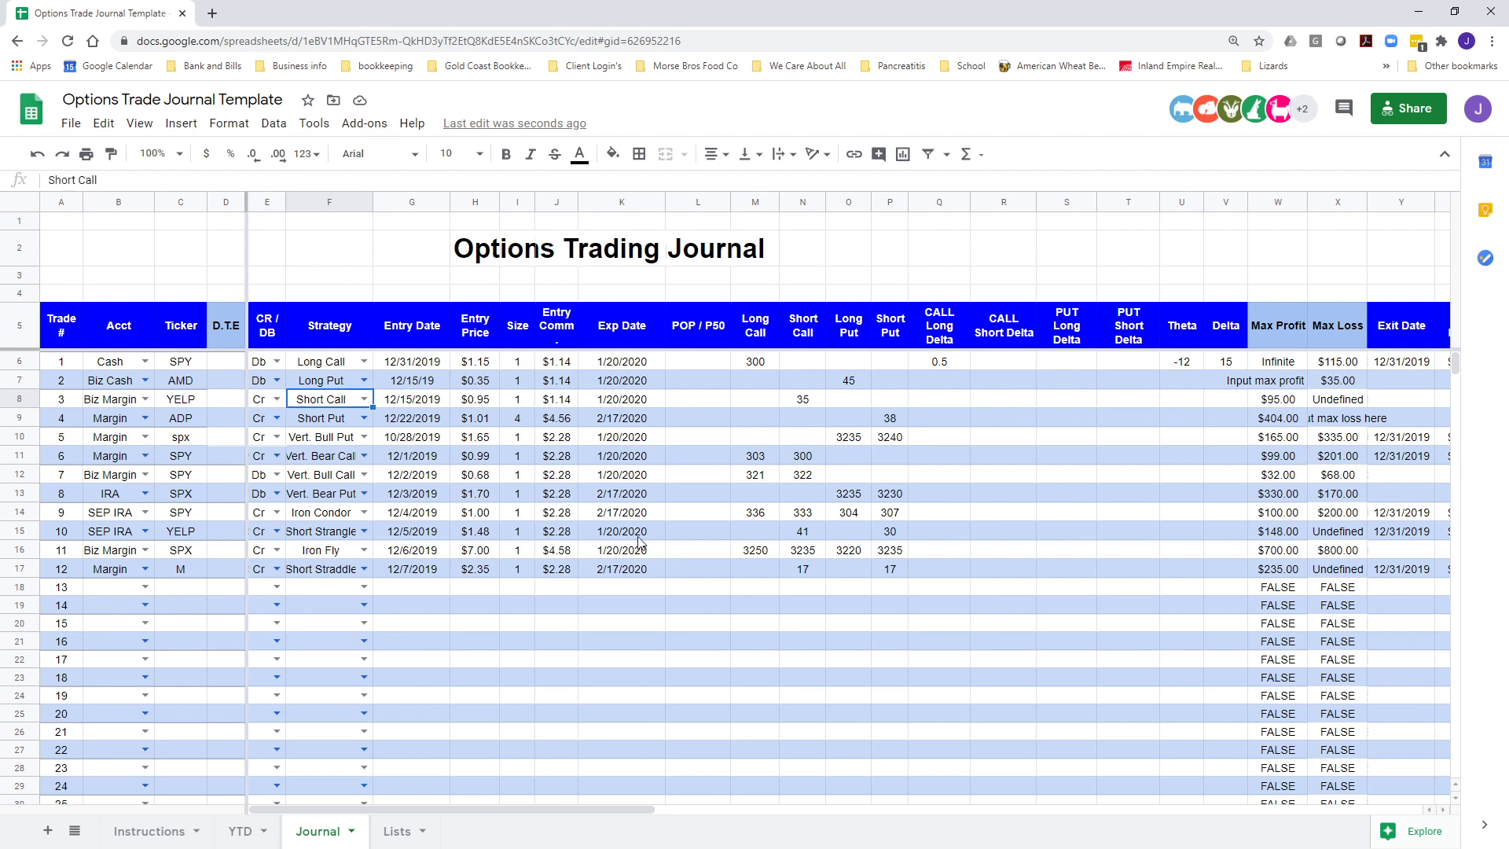
click(364, 400)
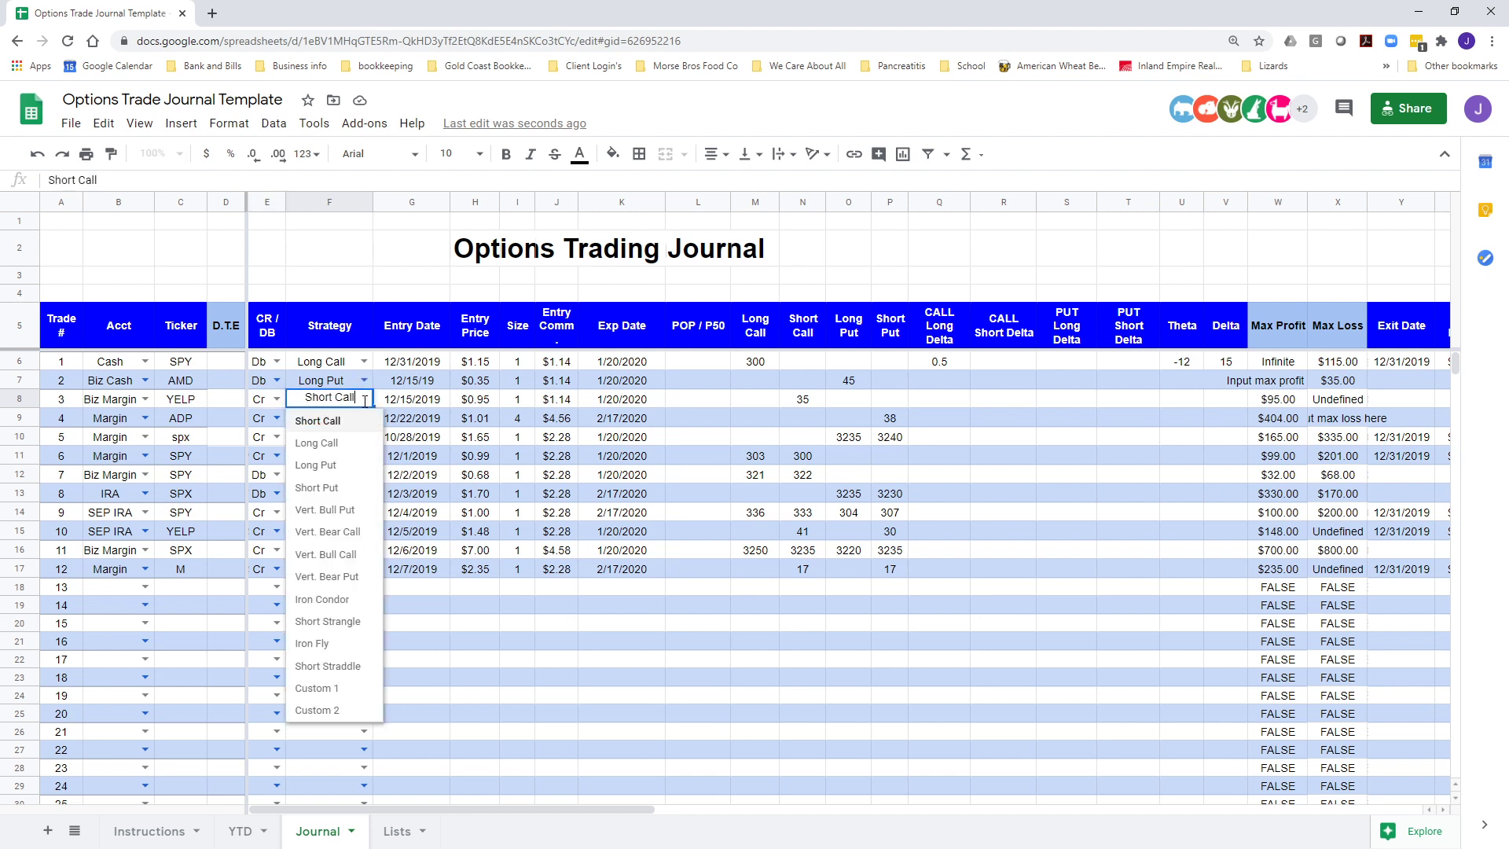
click(317, 420)
Set the Entry Price of trade 3 to 1
key(Right)
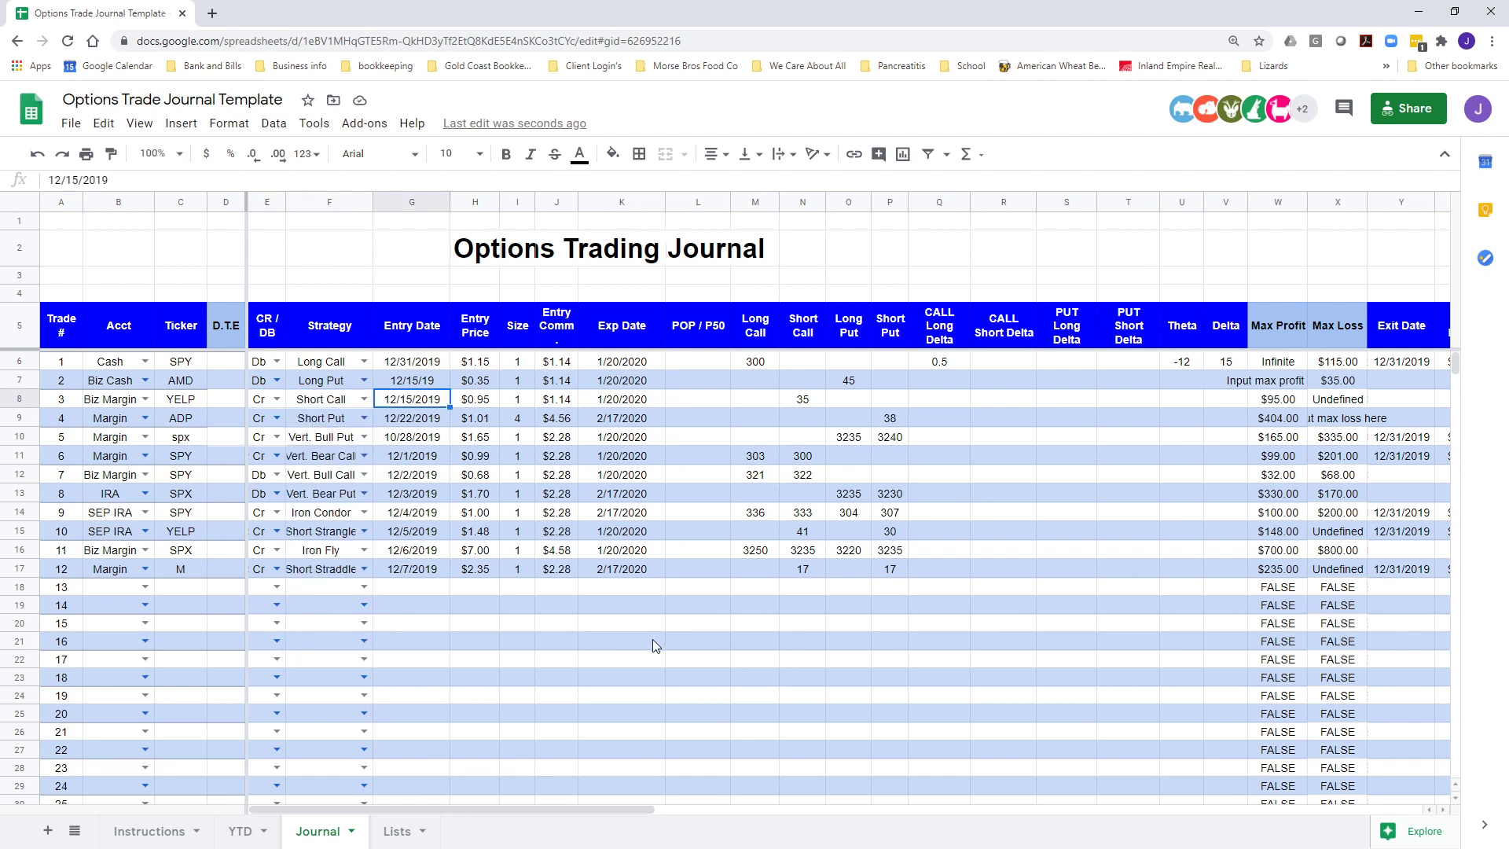
key(Right)
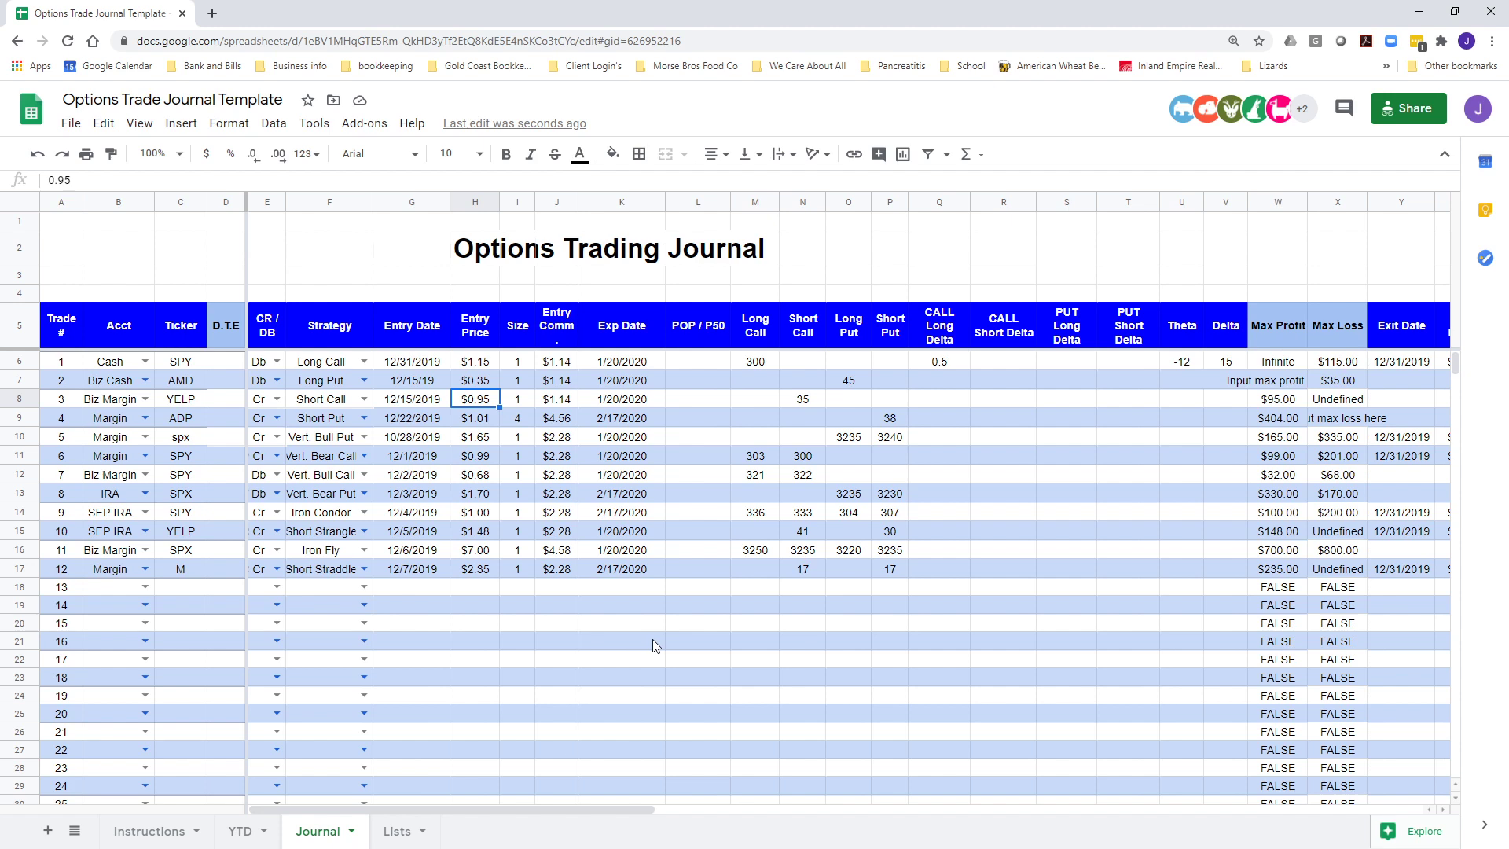
text(1)
key(Tab)
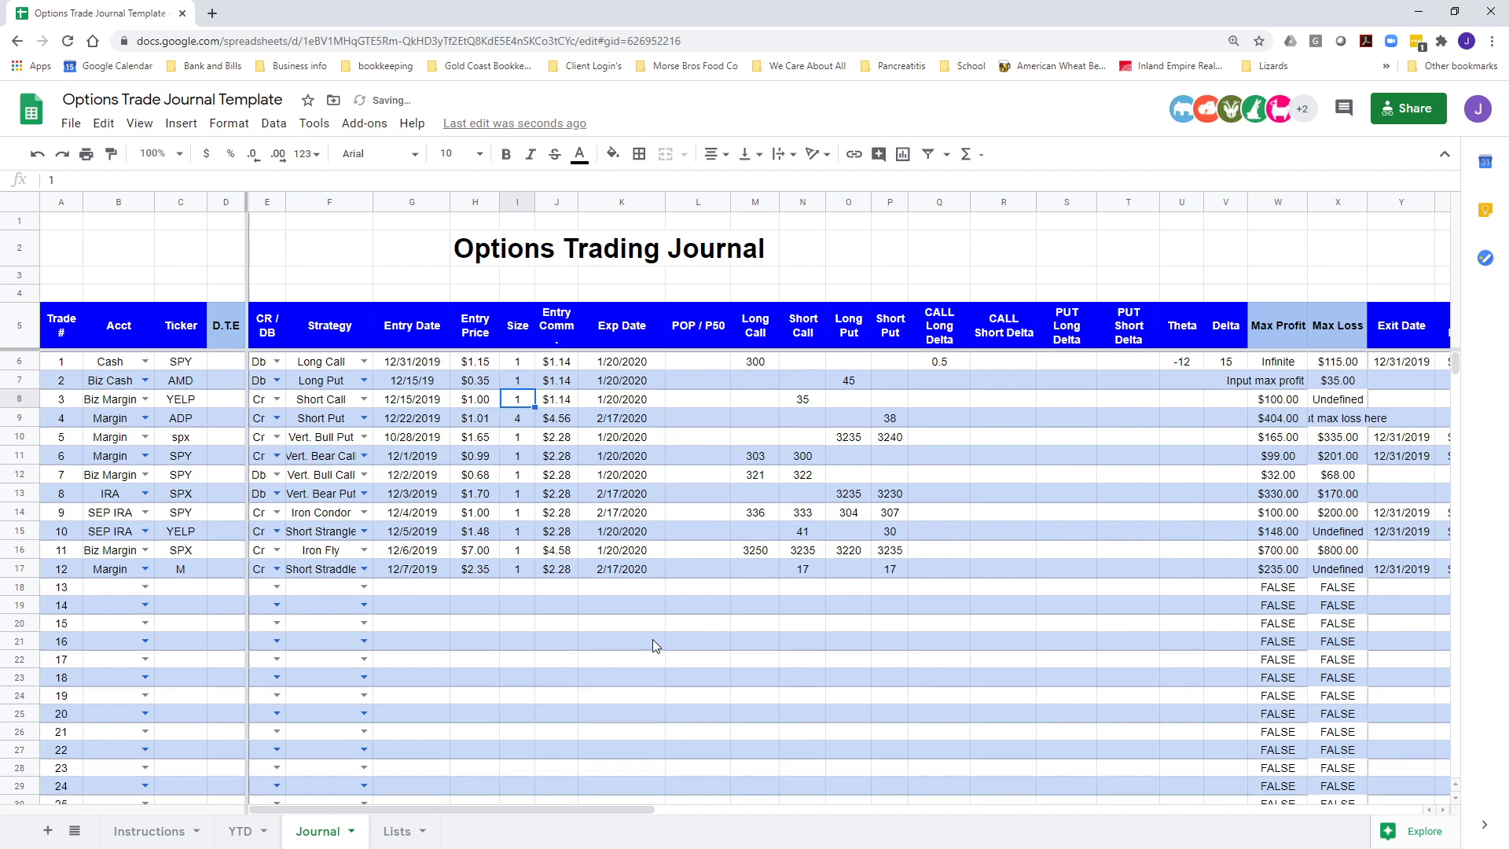
Set the POP / P50 of trade 3 to 70% / 85%
key(Right)
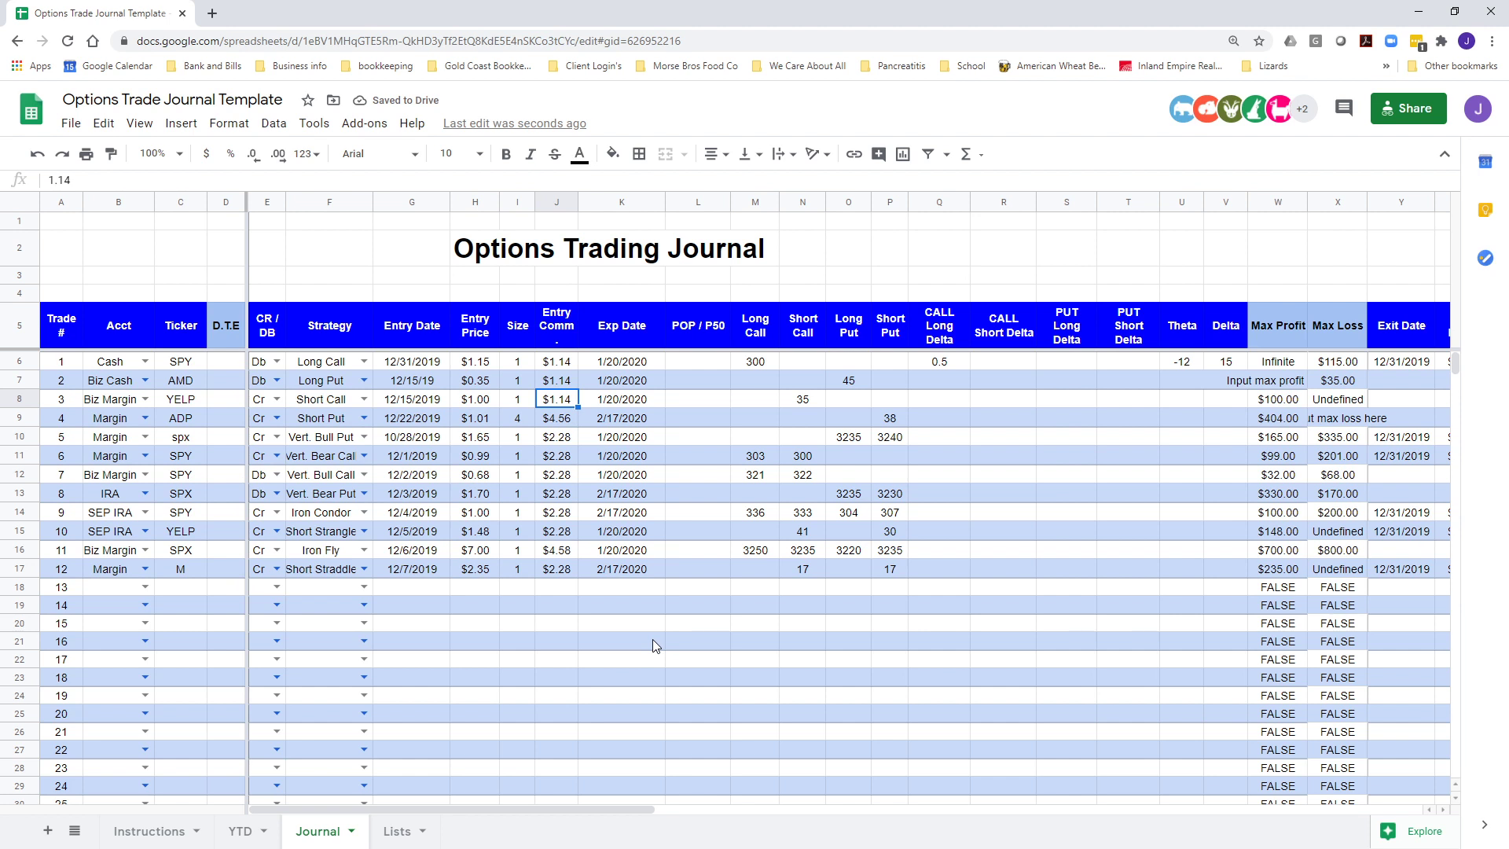
key(Right)
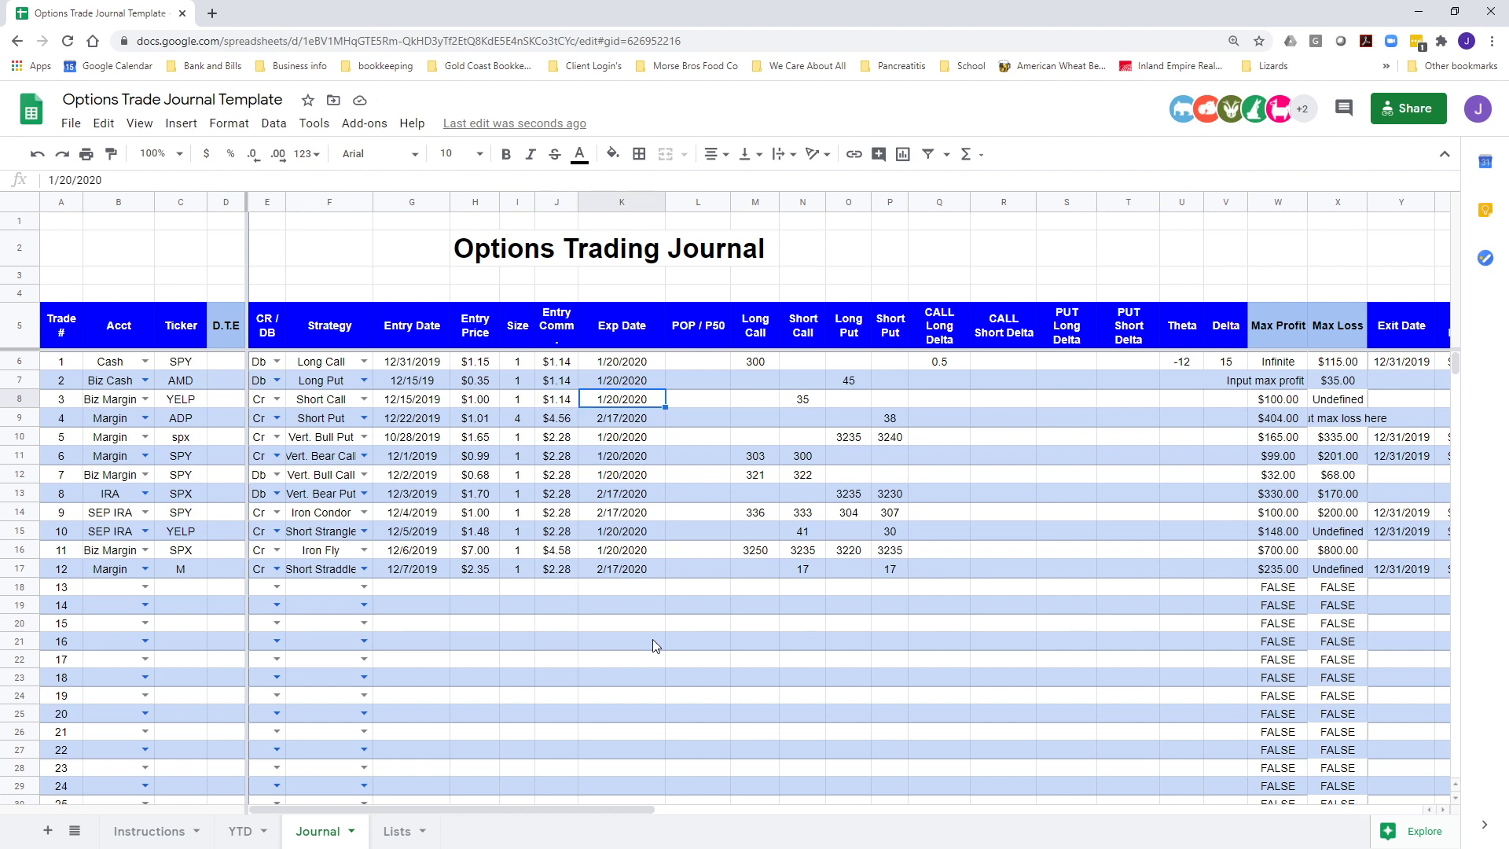
key(Right)
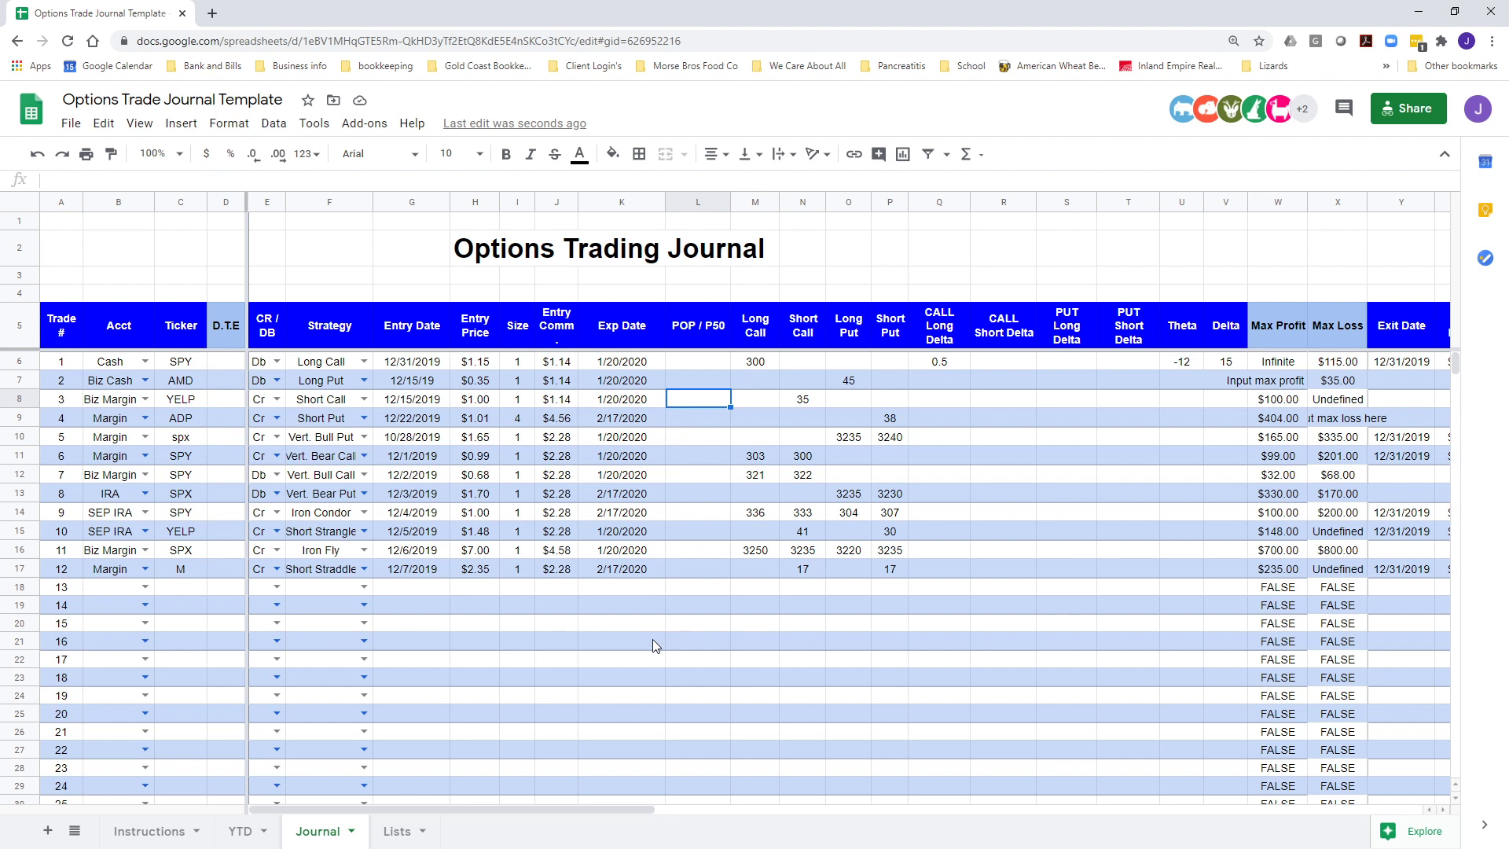
text(70% / 85%)
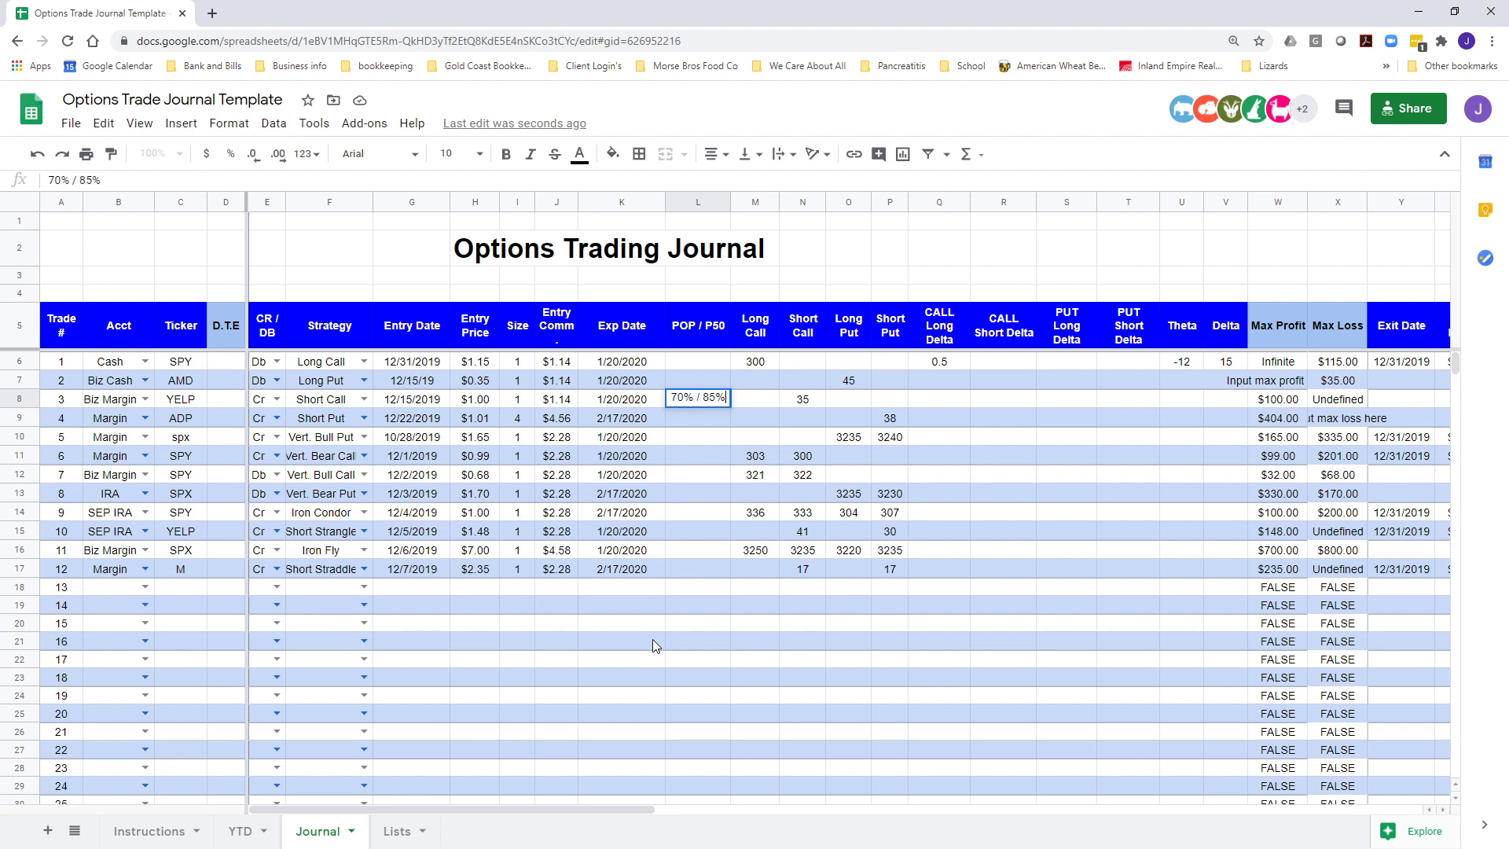
key(Tab)
Set the CALL Short Delta of trade 3 to 0.2
key(Tab)
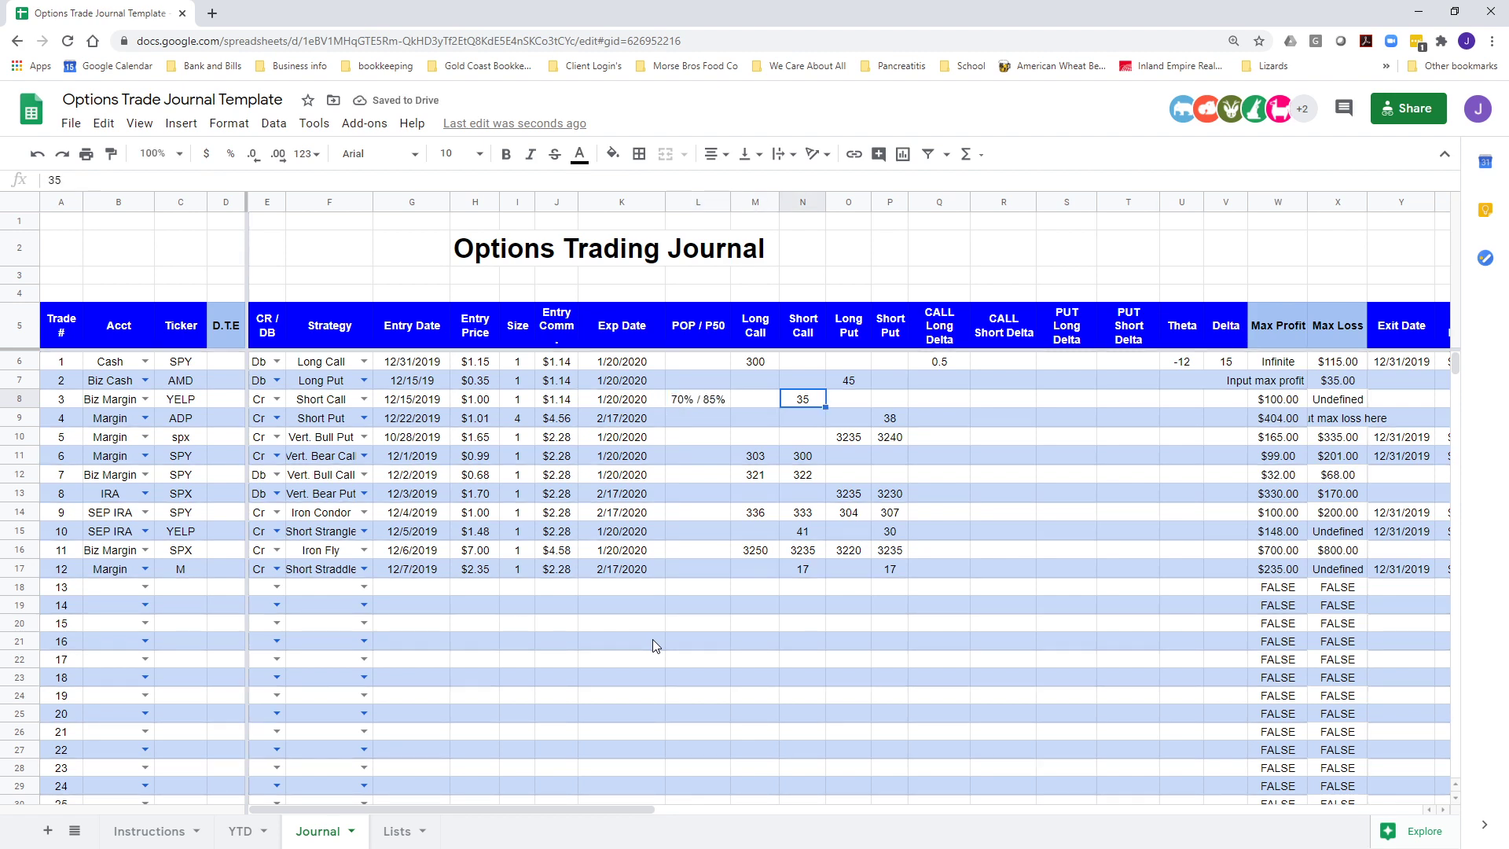
key(Tab)
key(Tab)
key(Tab)
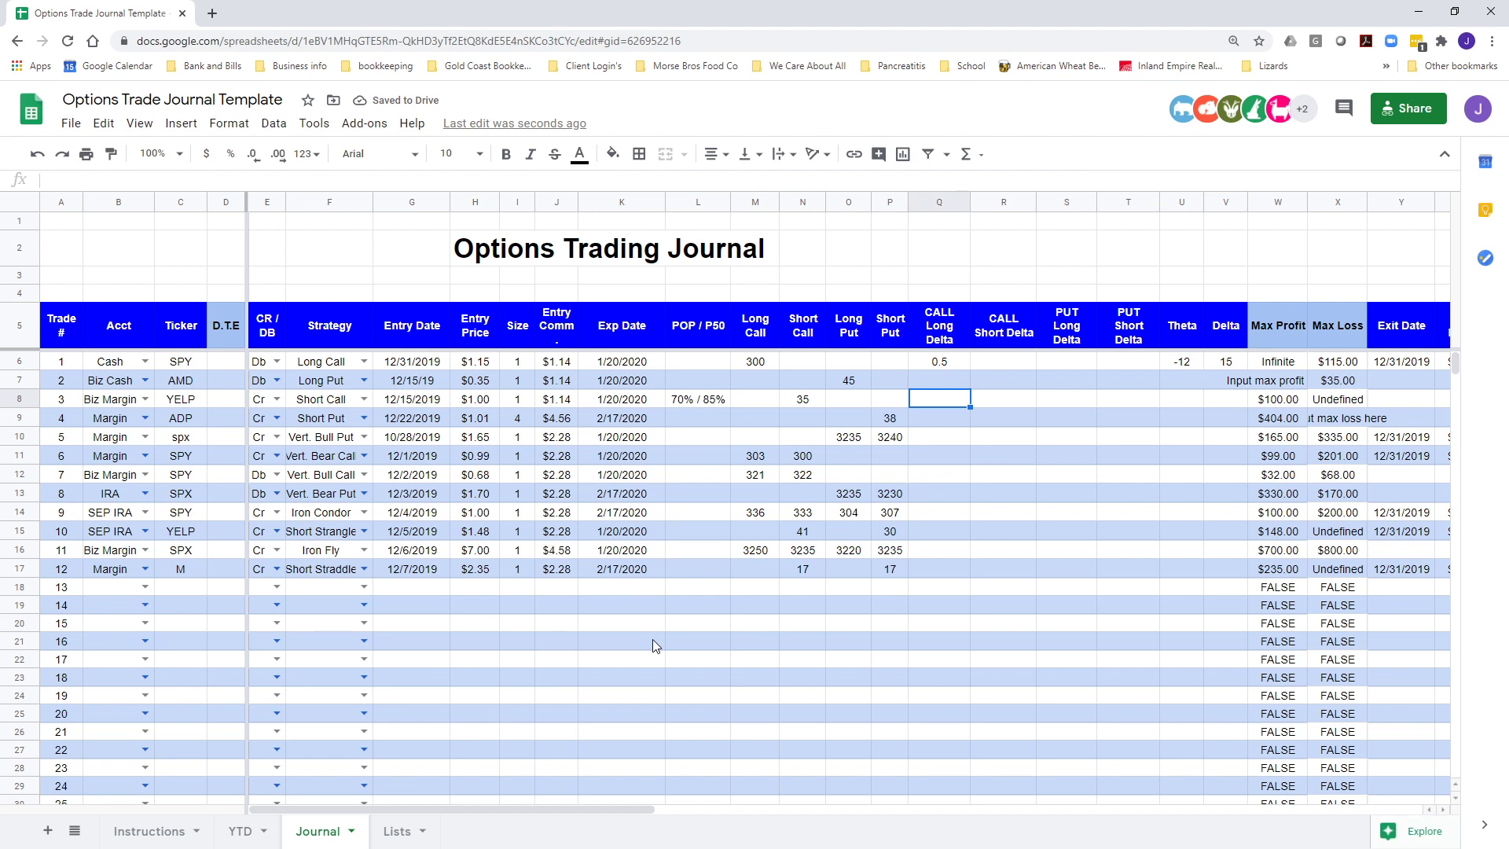
key(Tab)
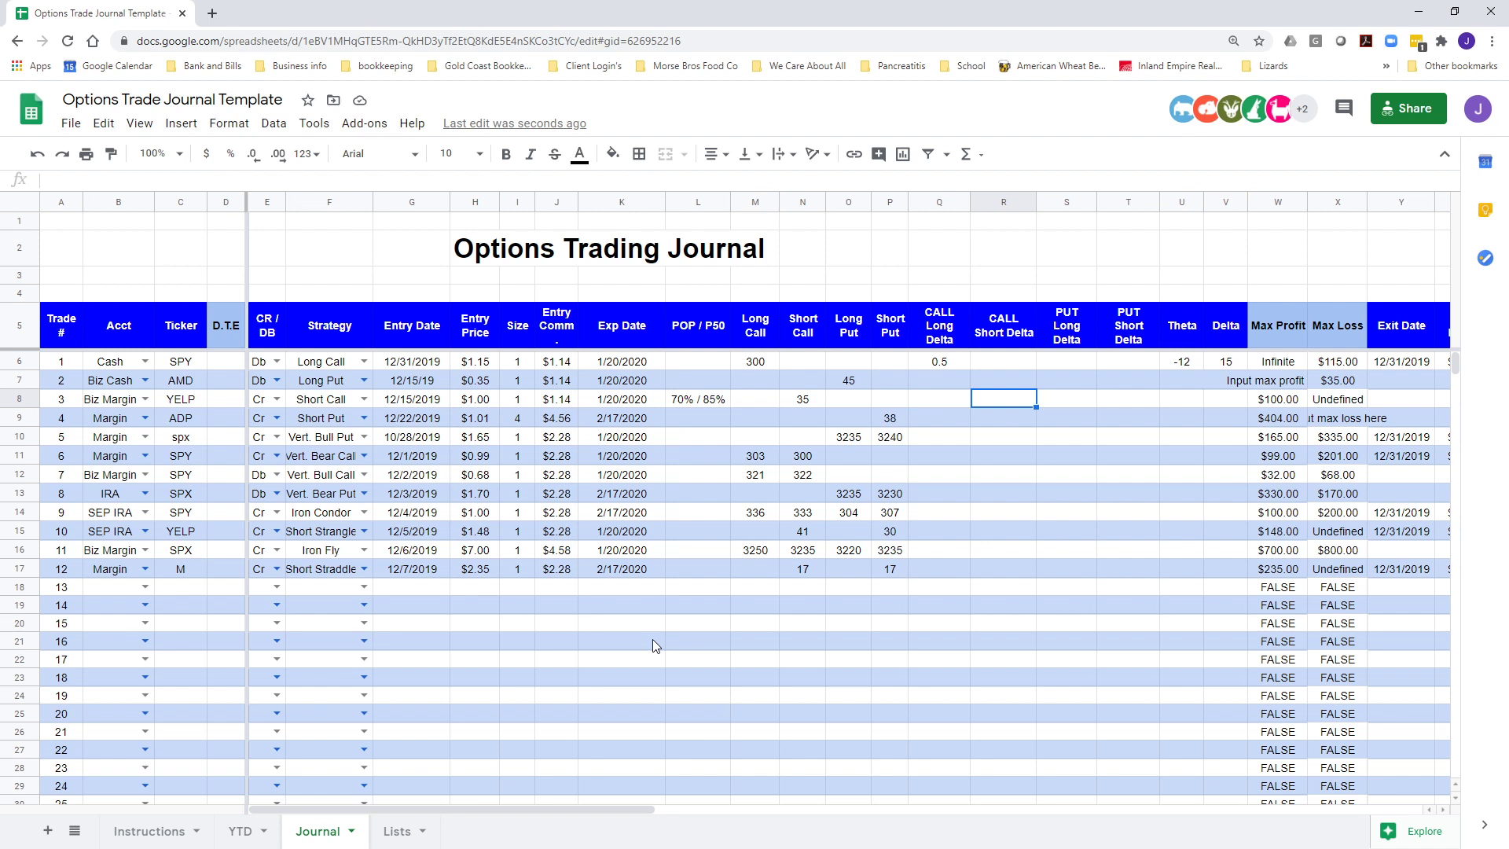
text(0.2)
key(Tab)
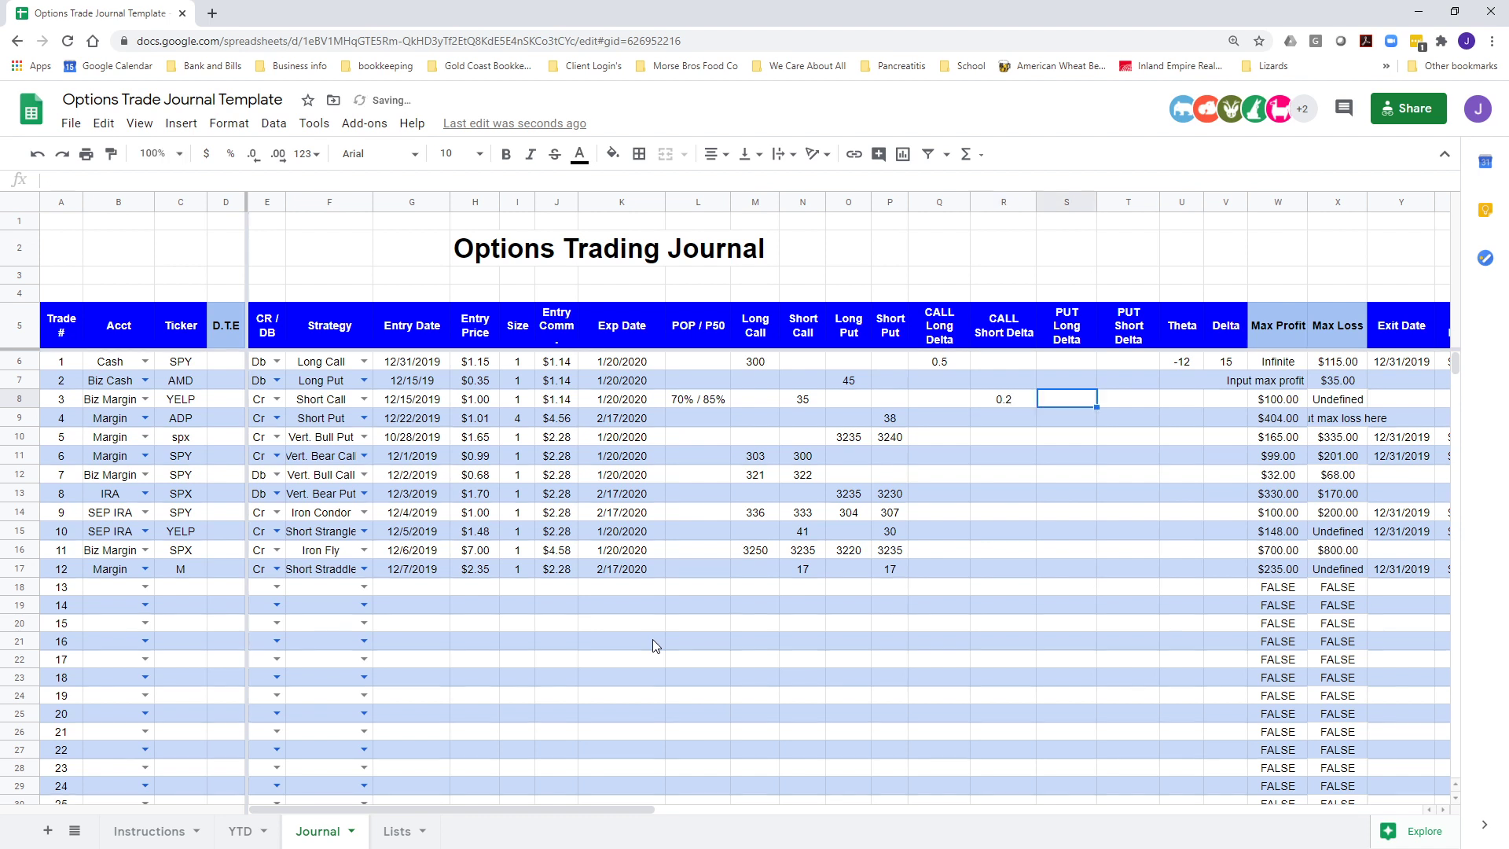
Enter a Theta of 1.25 and a Delta of -2 for trade 3
key(Tab)
key(Tab)
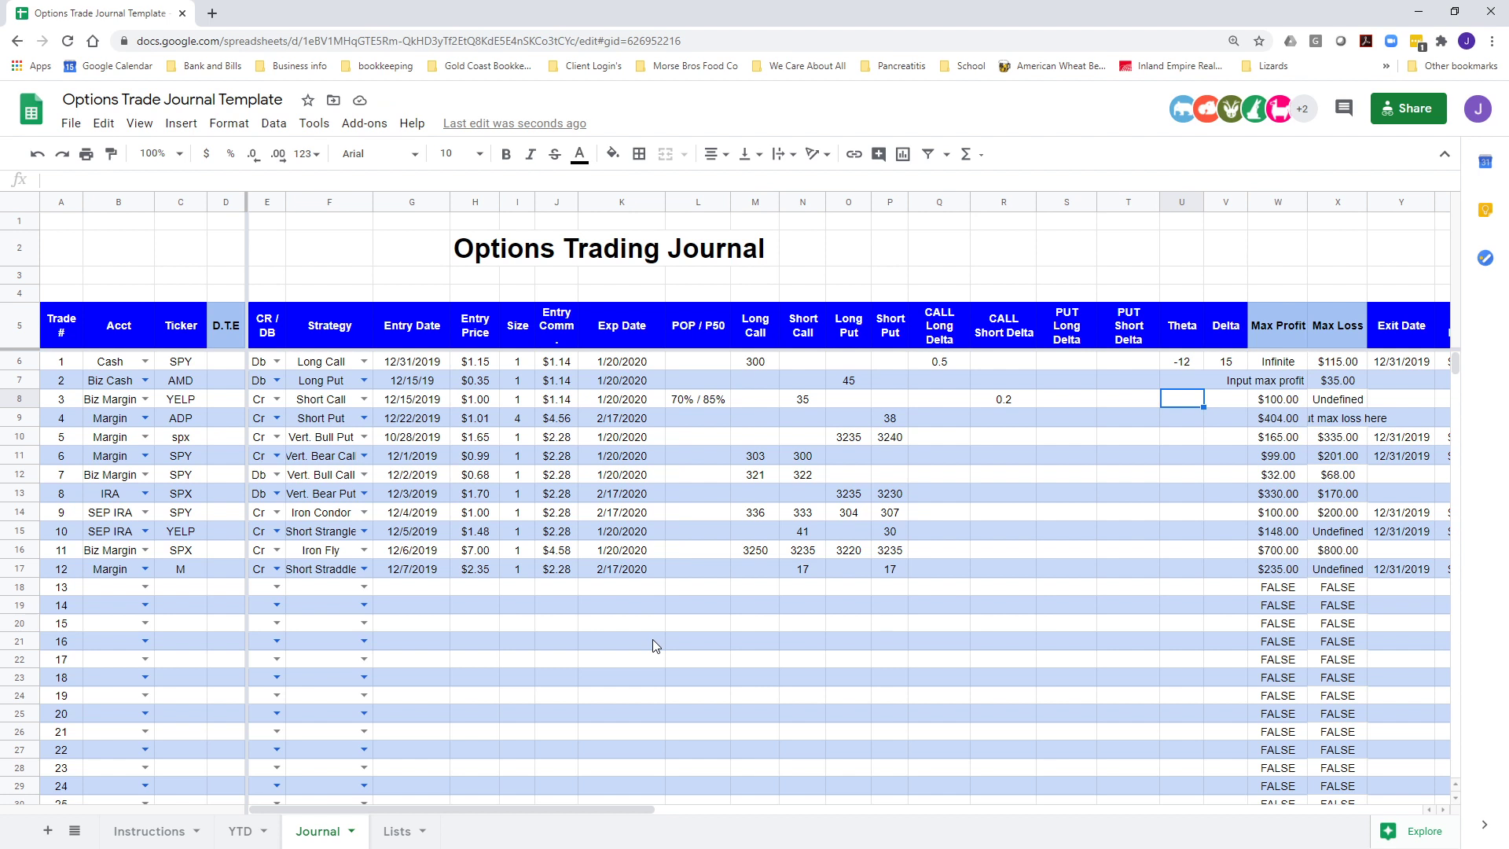
text(1.25)
key(Tab)
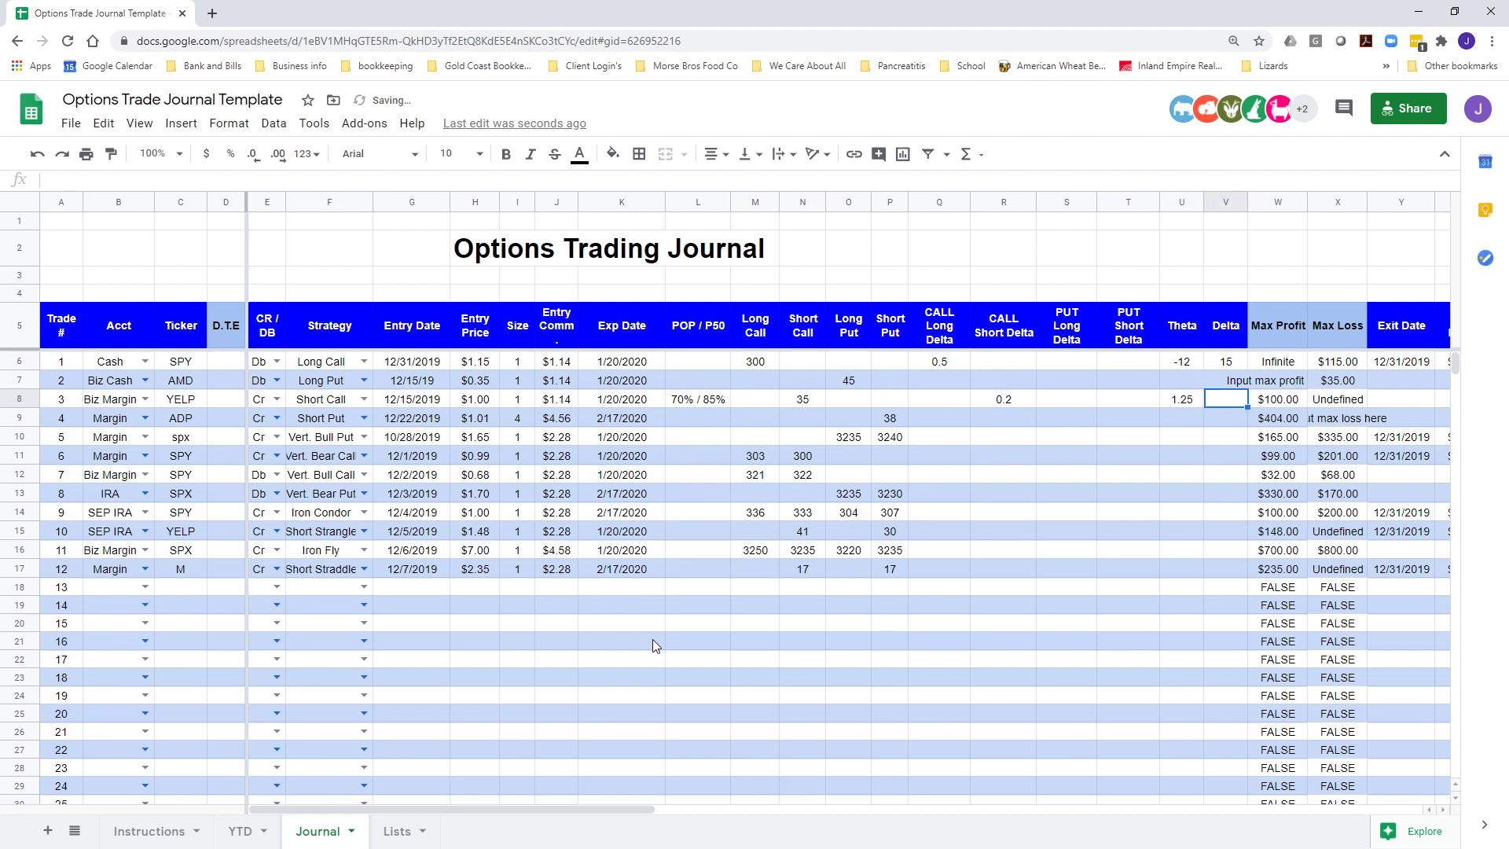
text(-2)
key(Tab)
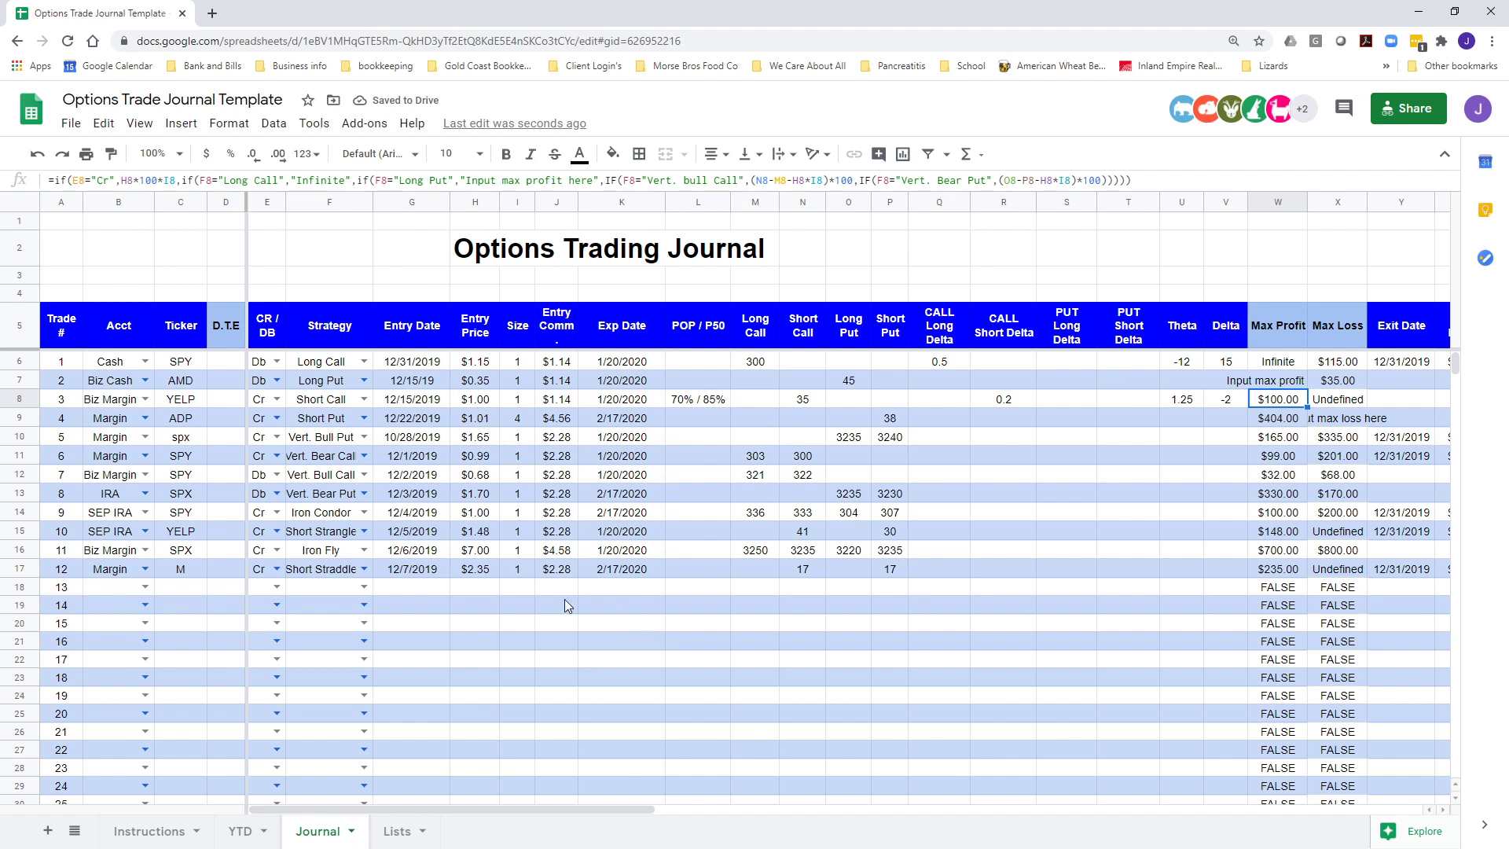
Set the Exit Date of trade 3 to 1/31/2020
key(Tab)
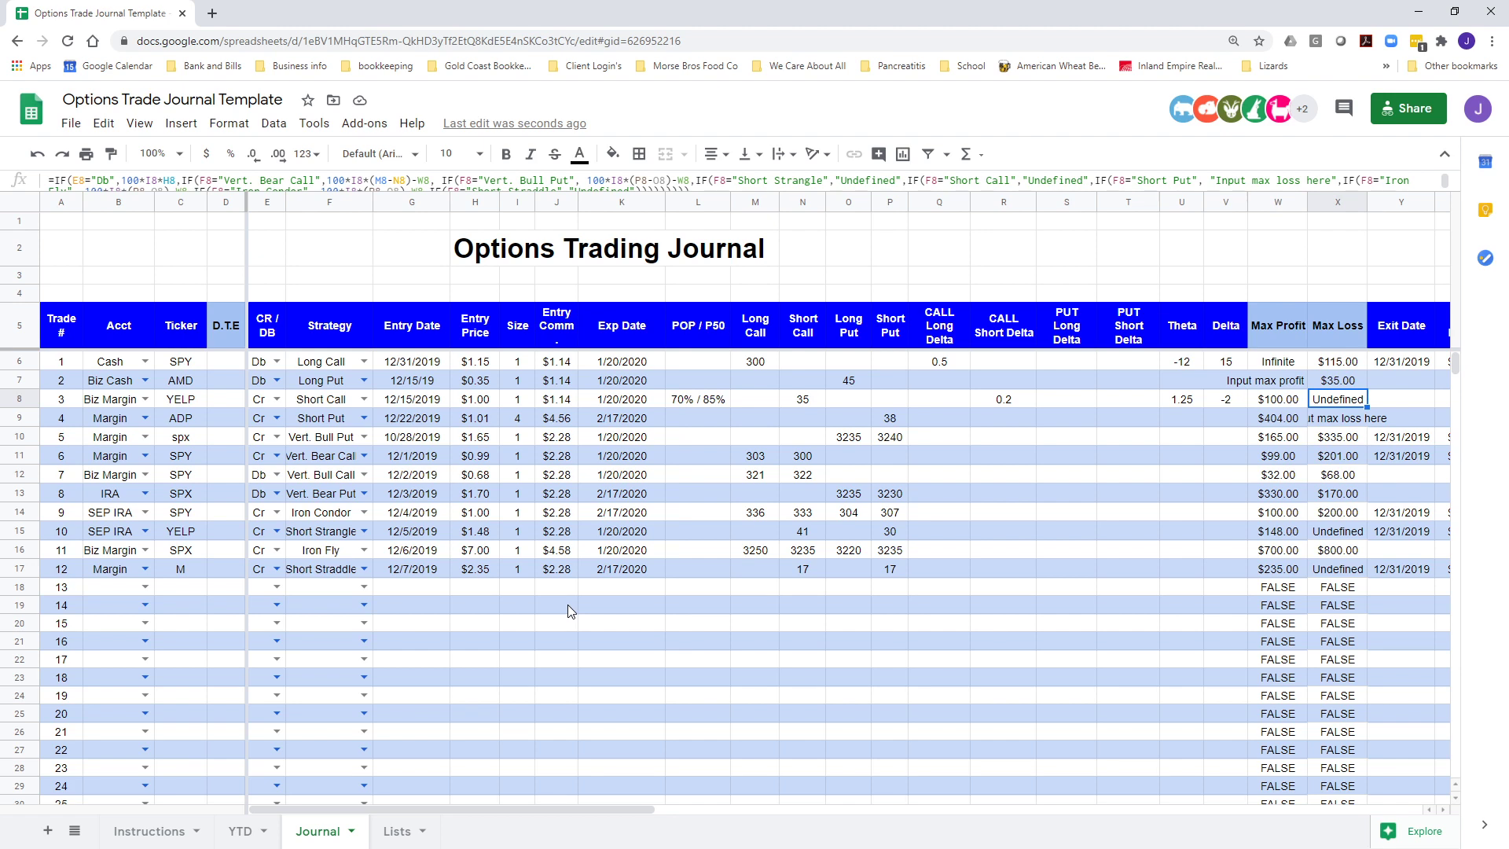
key(Right)
key(Right)
key(Right)
key(Right)
key(Right)
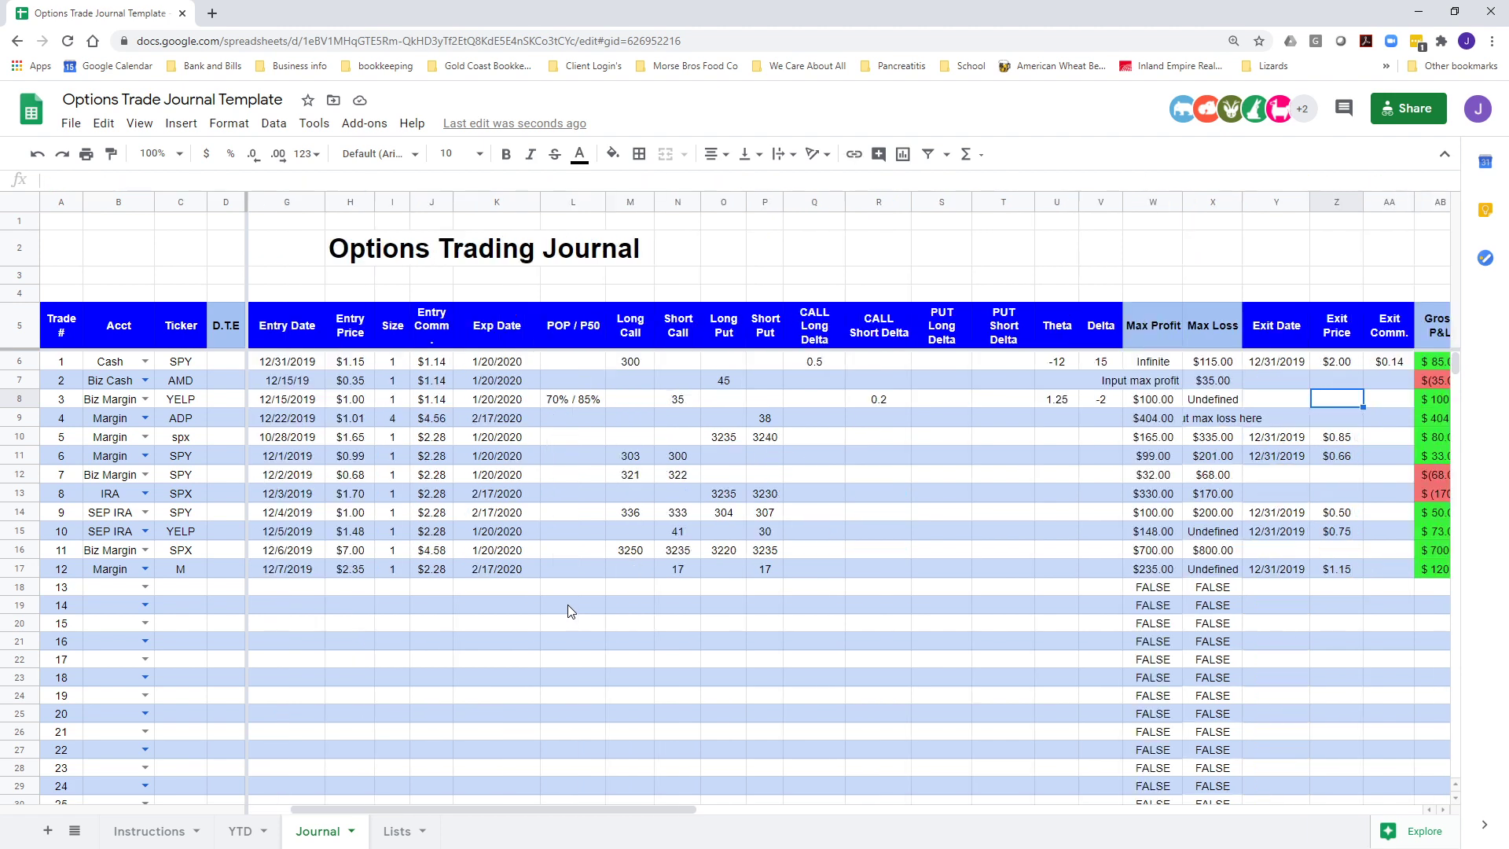
key(Left)
key(Left)
key(Left)
key(Left)
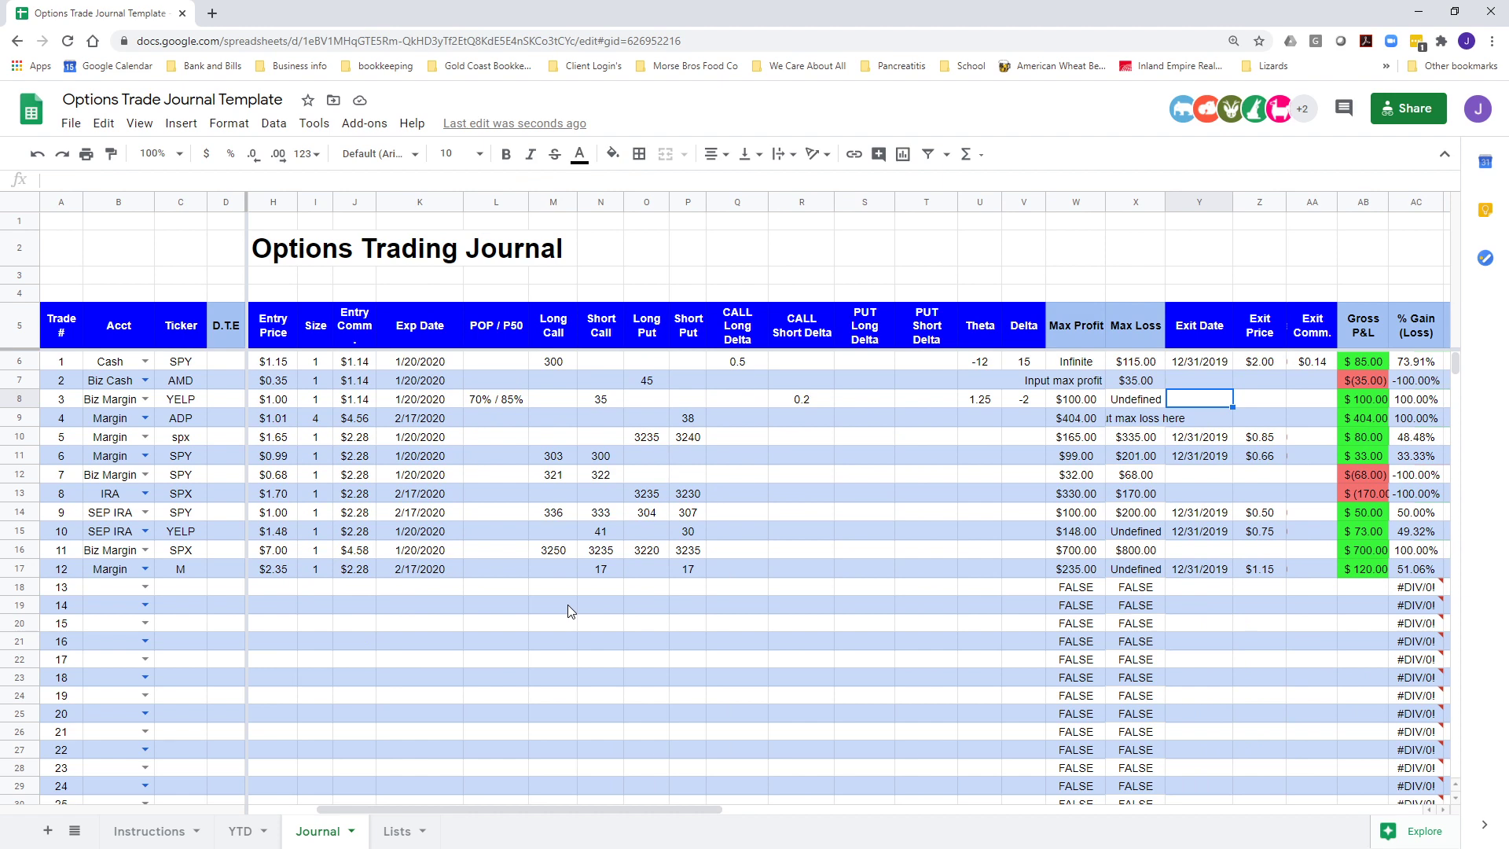
text(1/31/2020)
key(Tab)
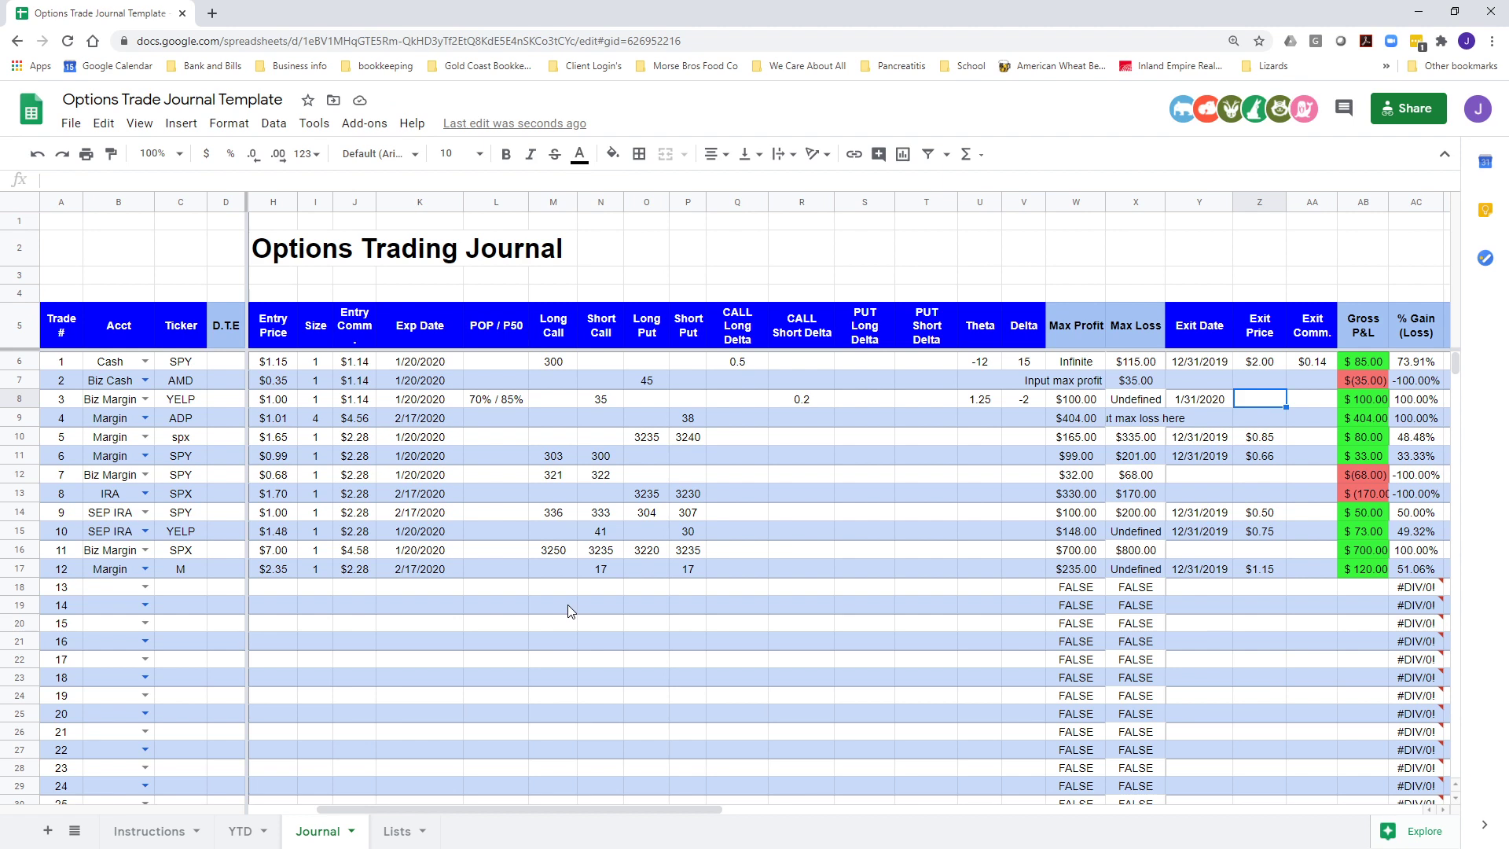
Enter an Exit Price of .50 and an Exit Comm. of .14 for trade 3
text(.50)
key(Tab)
text(.14)
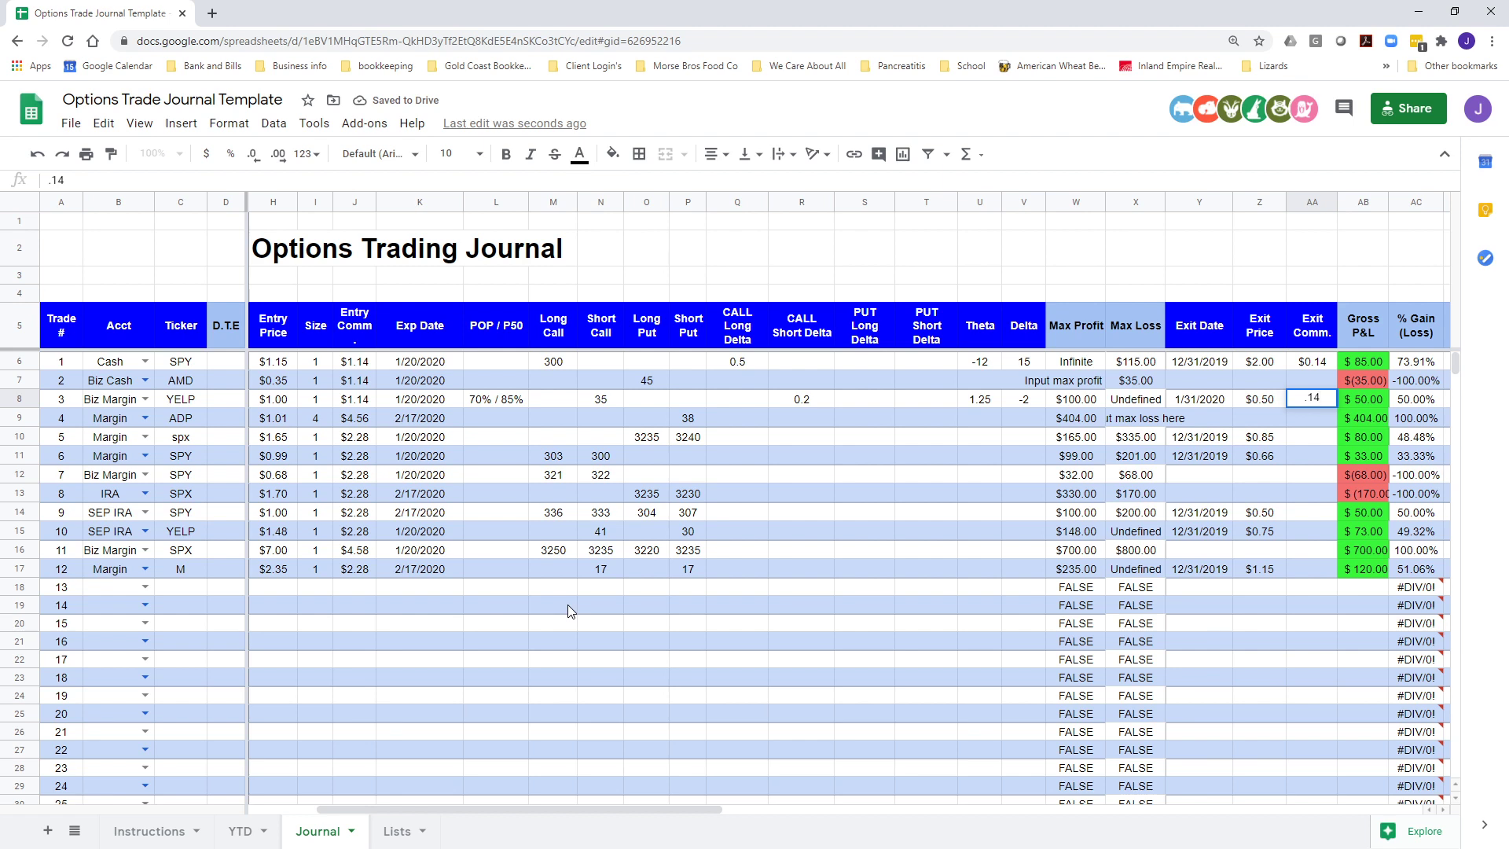
key(Tab)
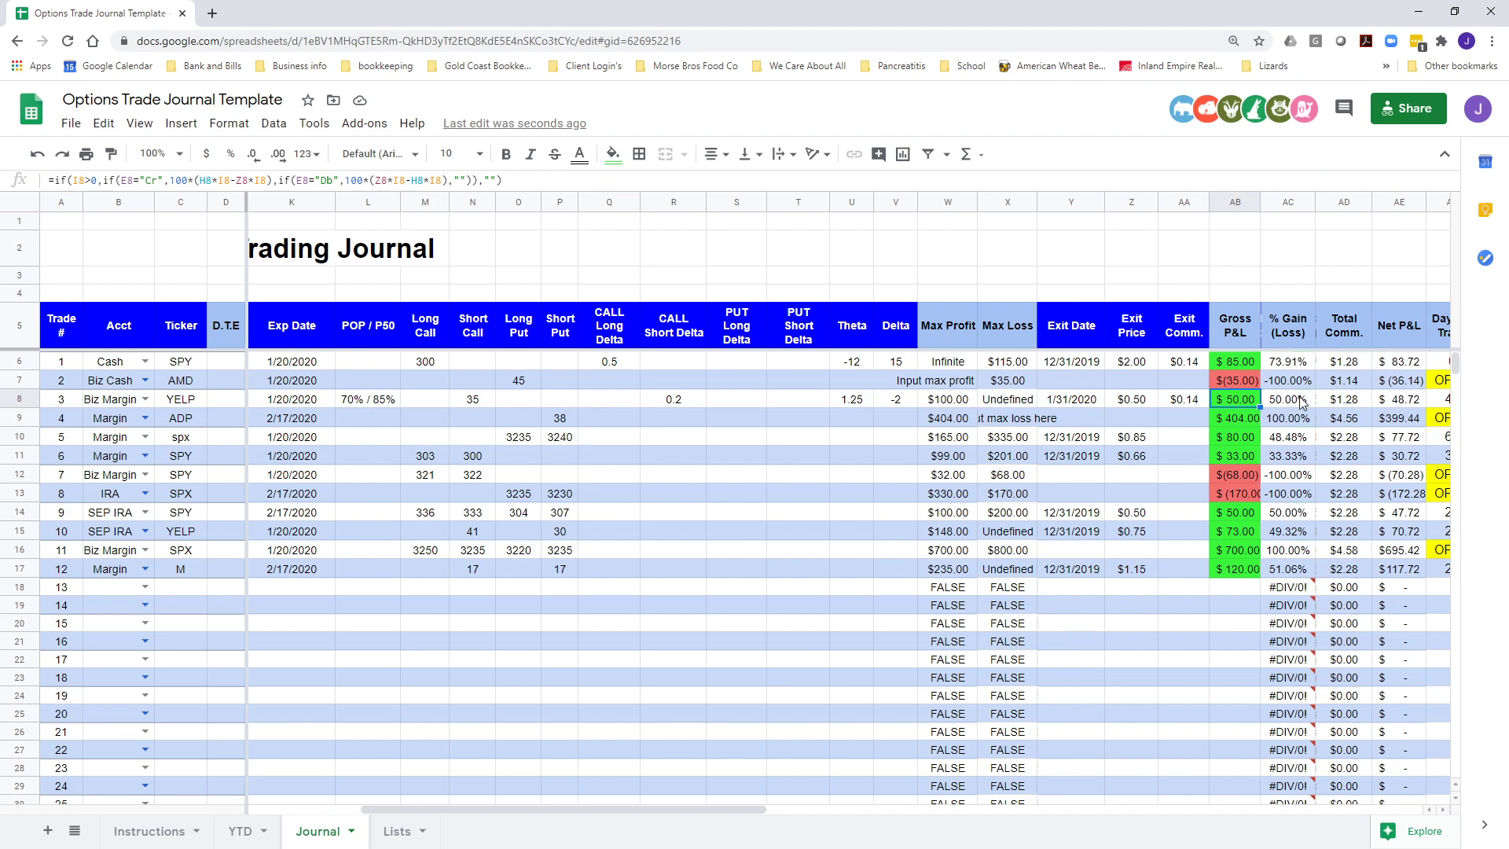
Review trade 3's Total Comm., Net P&L, Days in Trade and notes cells
click(1344, 400)
key(Right)
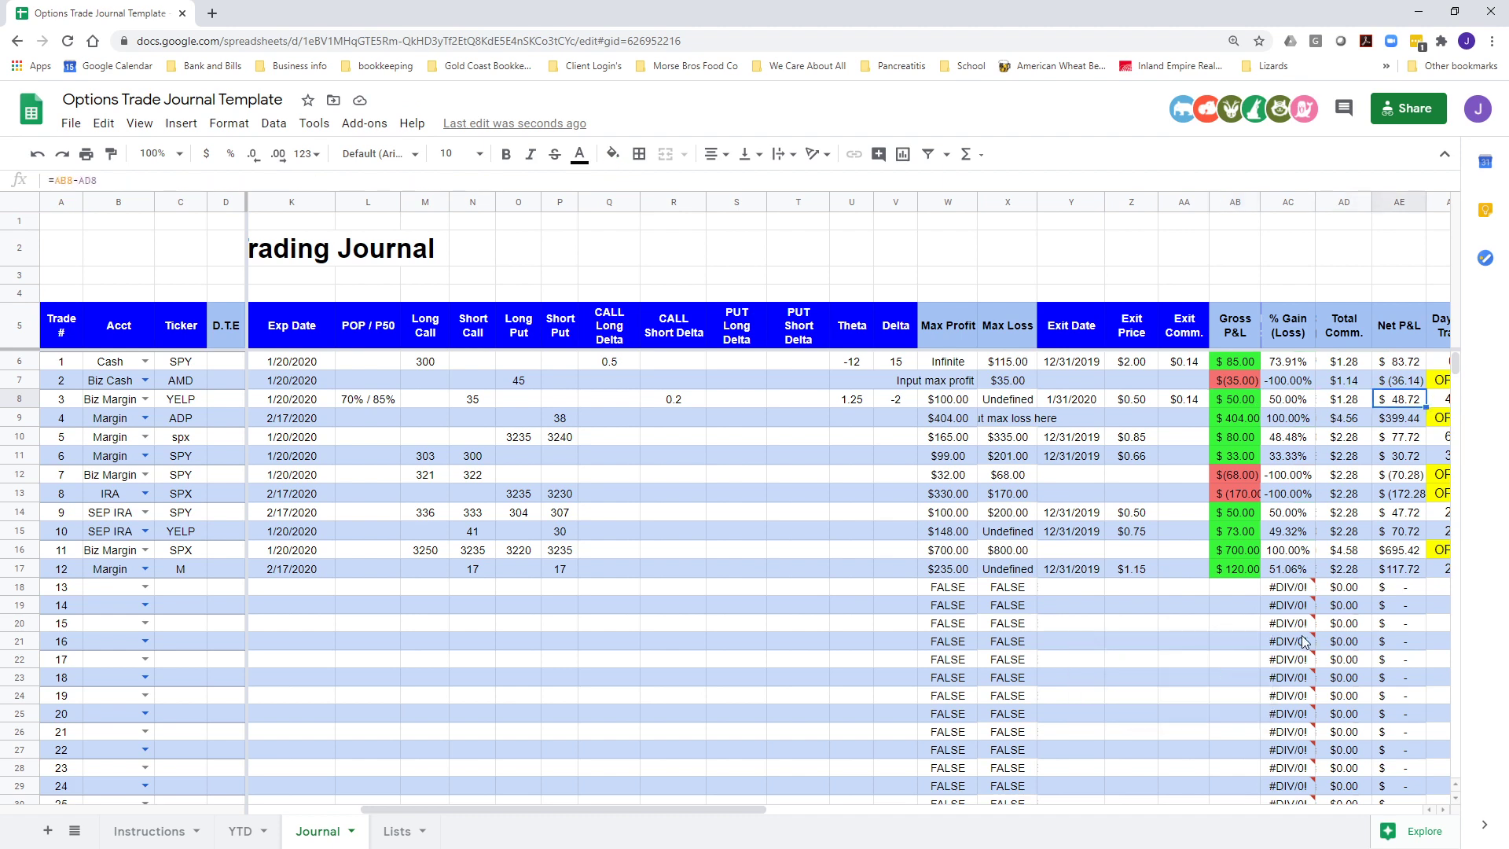
key(Right)
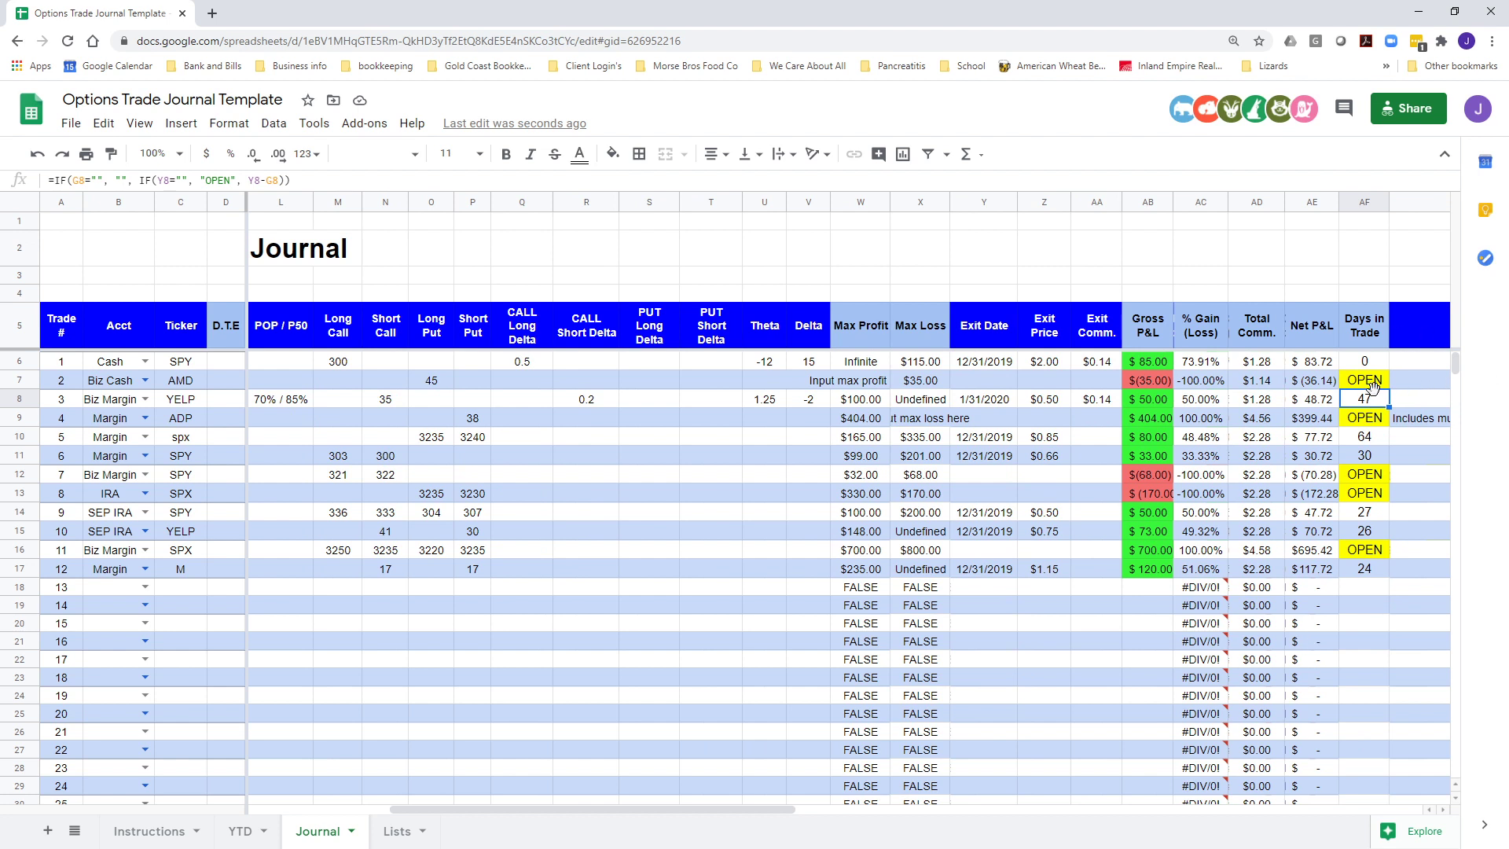
click(1404, 401)
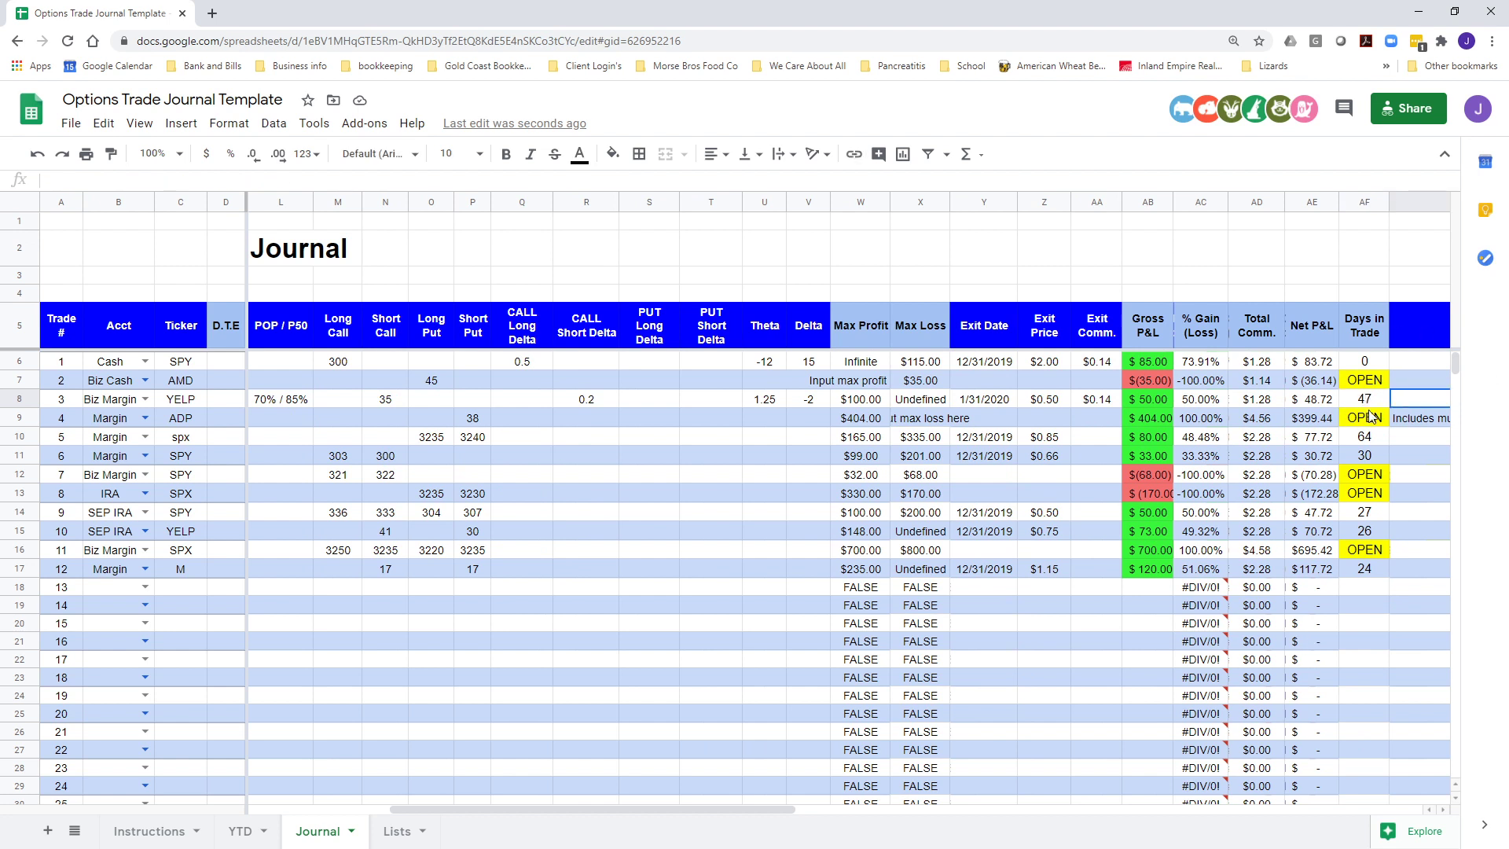
click(1371, 407)
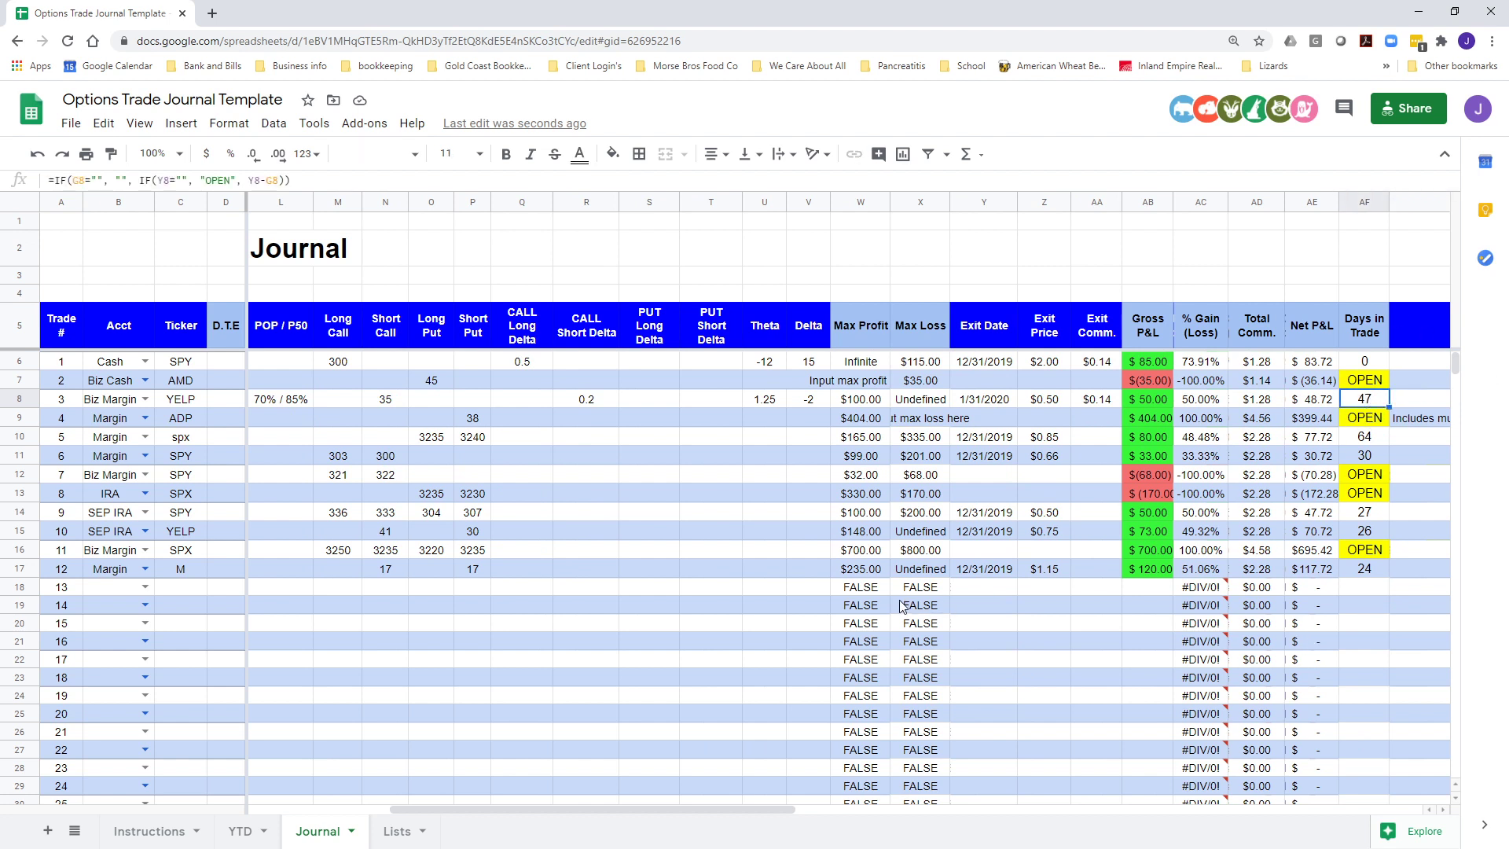
click(1410, 402)
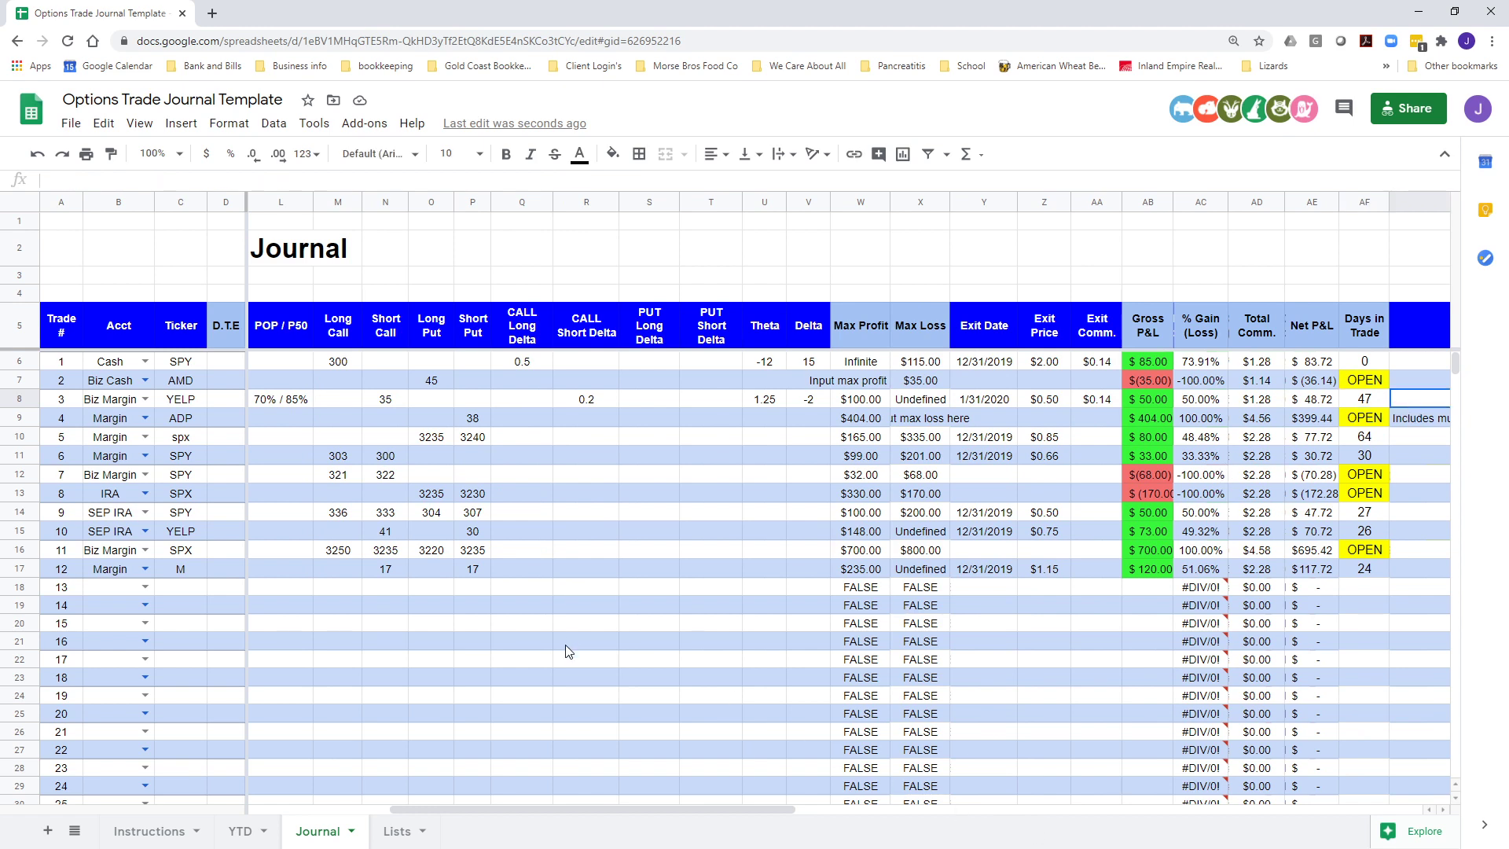
Return to the start of the journal rows and review trade 5's cells from Acct through Exp Date, including its CR / DB choices
drag(549, 808, 394, 811)
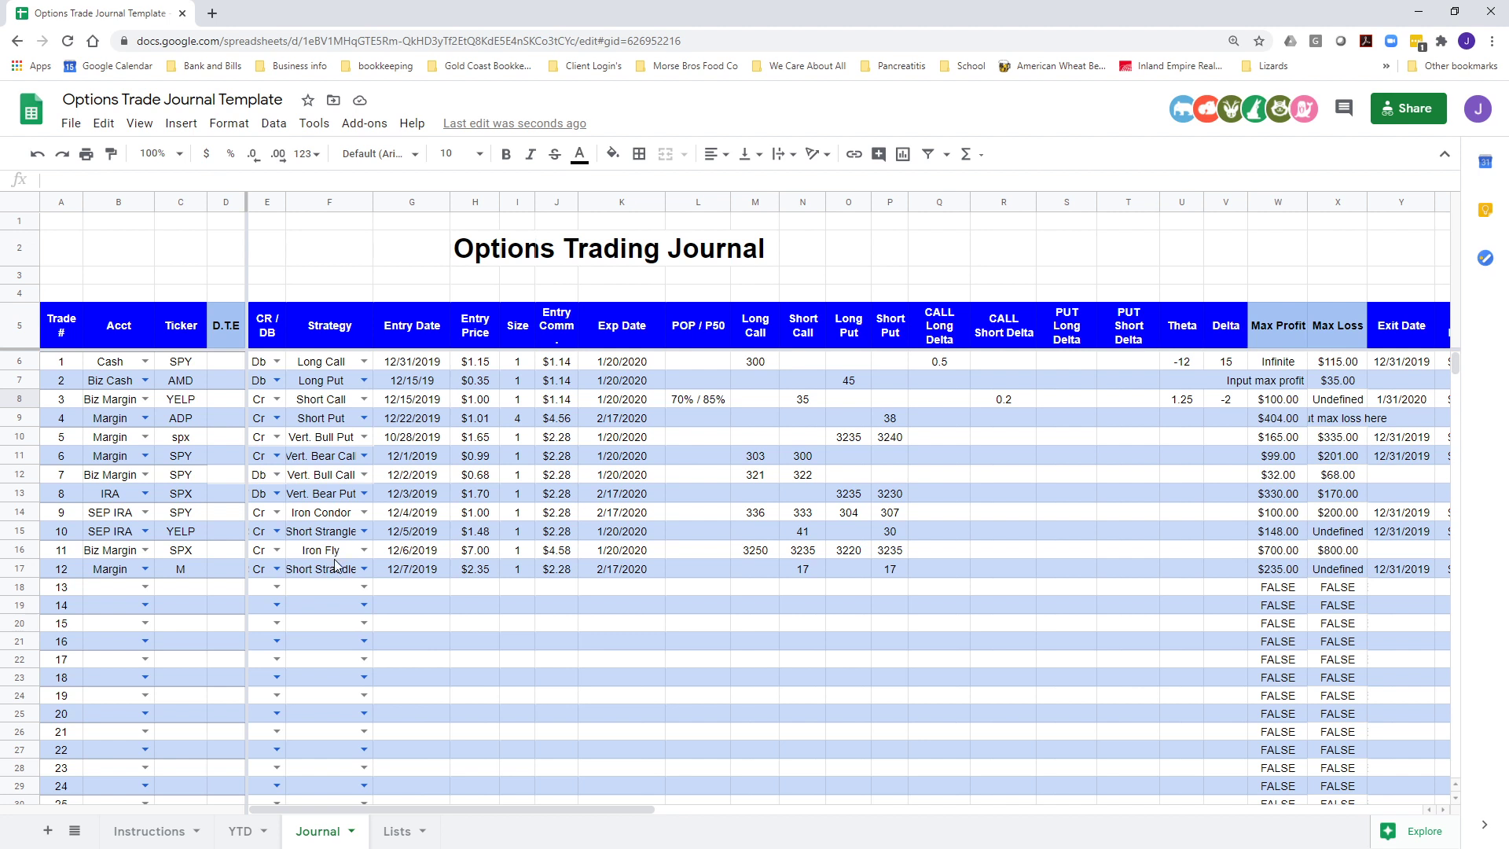
click(317, 443)
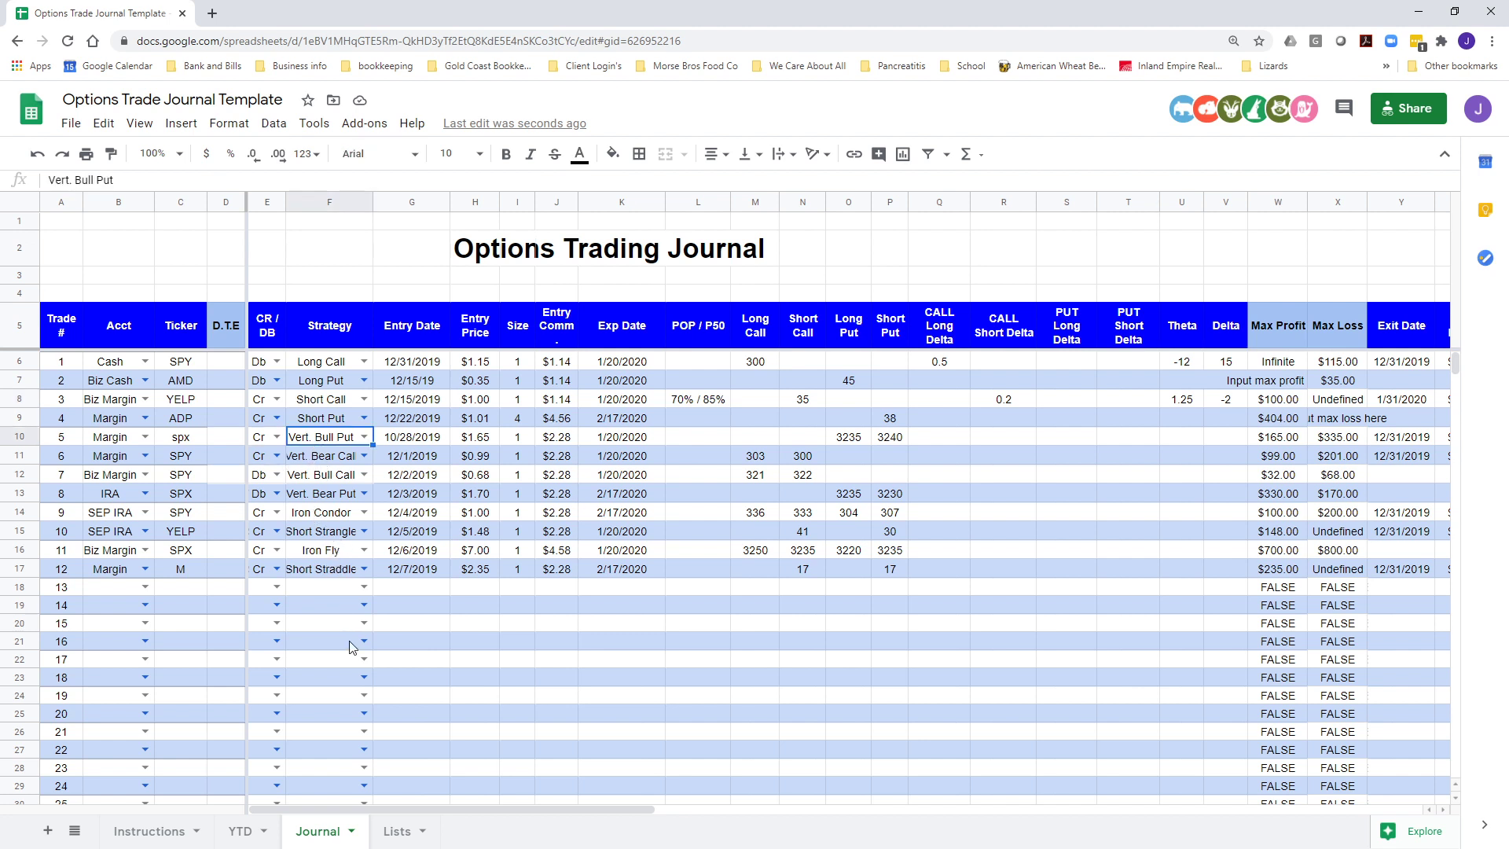
click(128, 444)
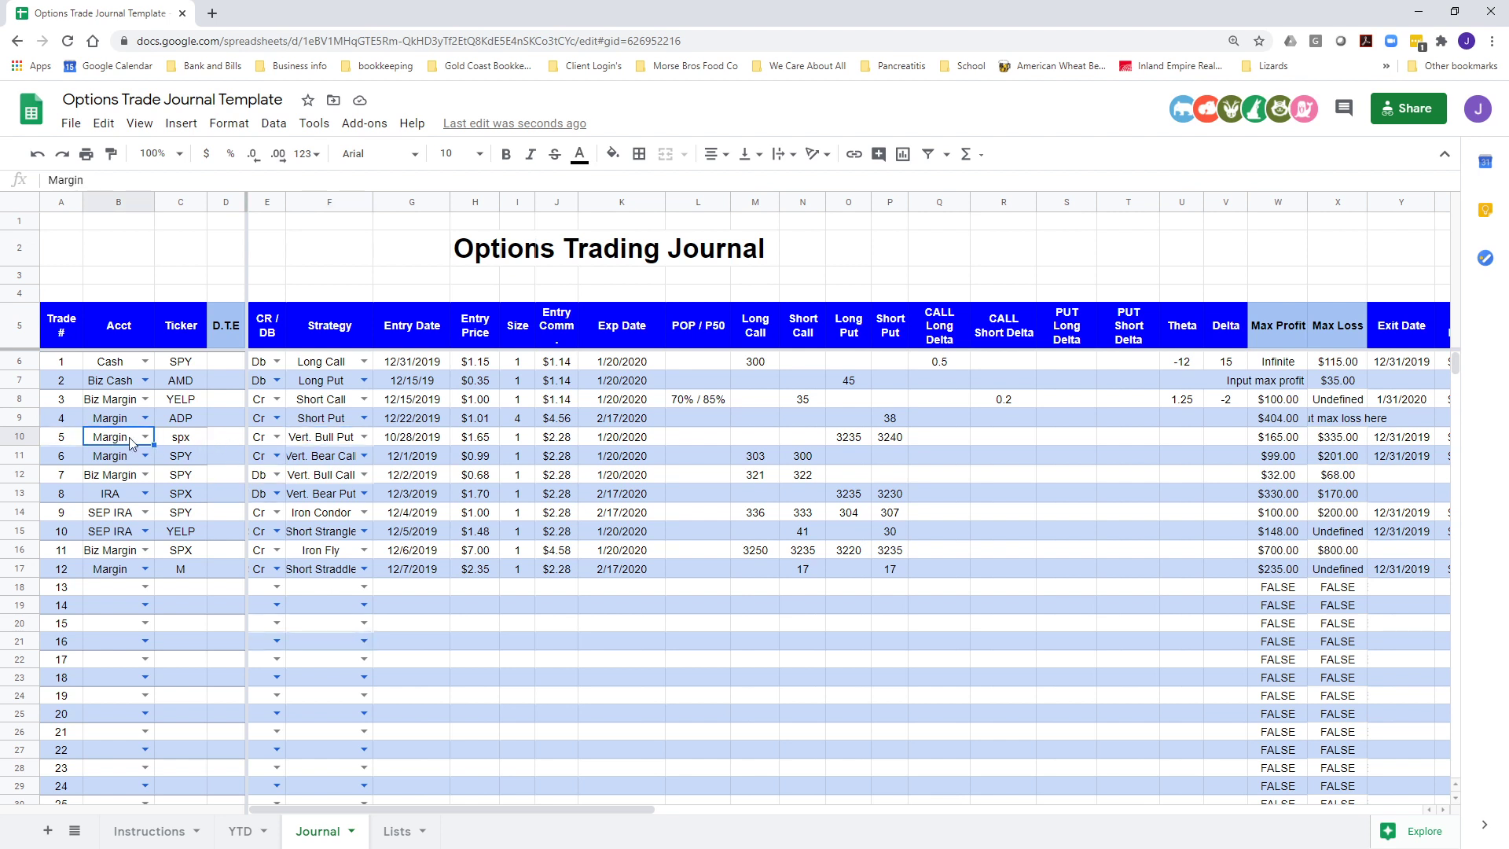
click(278, 439)
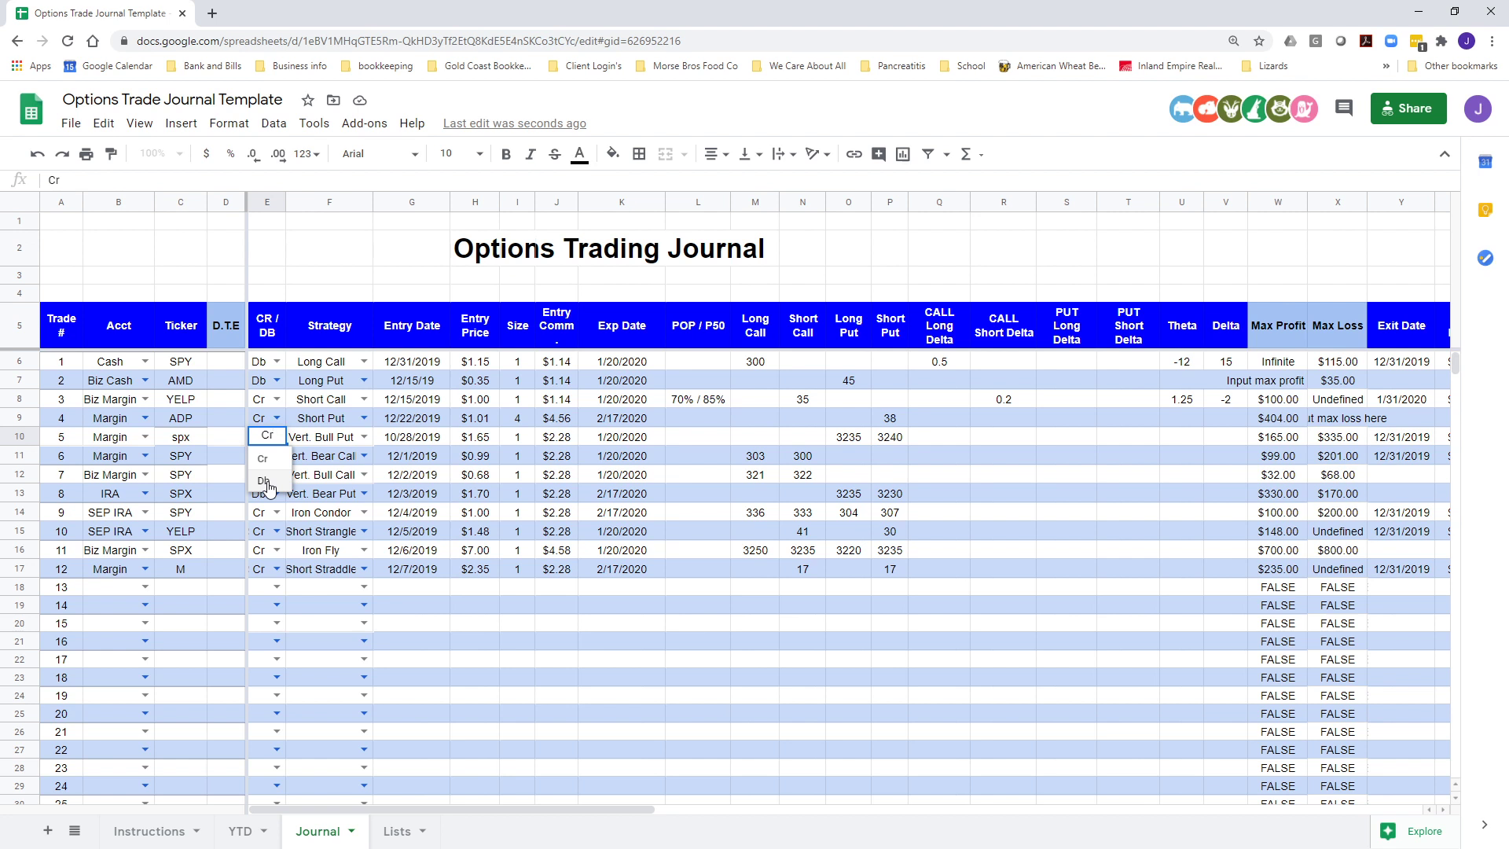
click(316, 440)
click(386, 441)
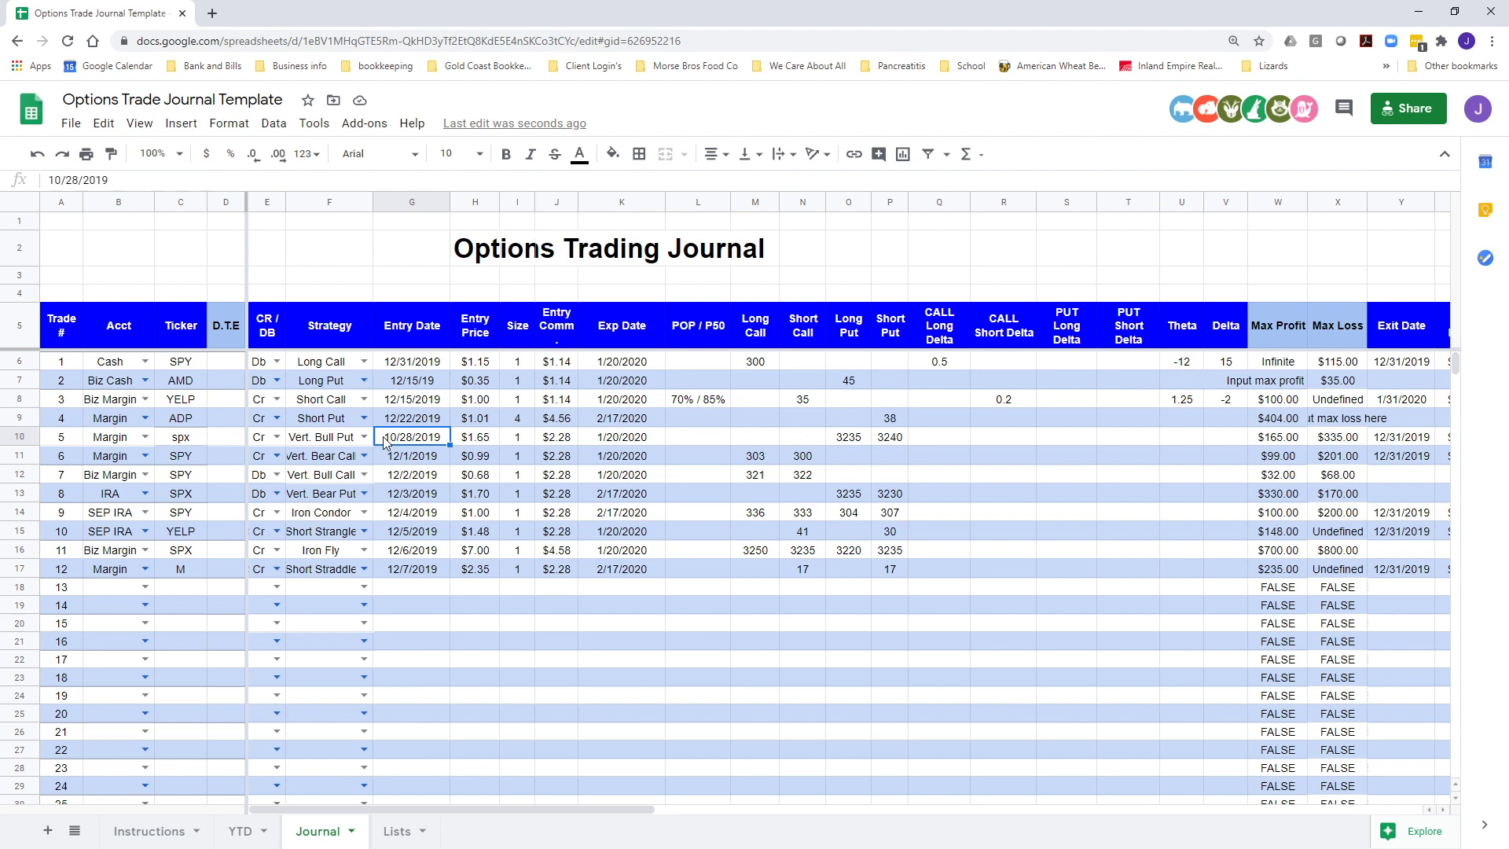
click(469, 438)
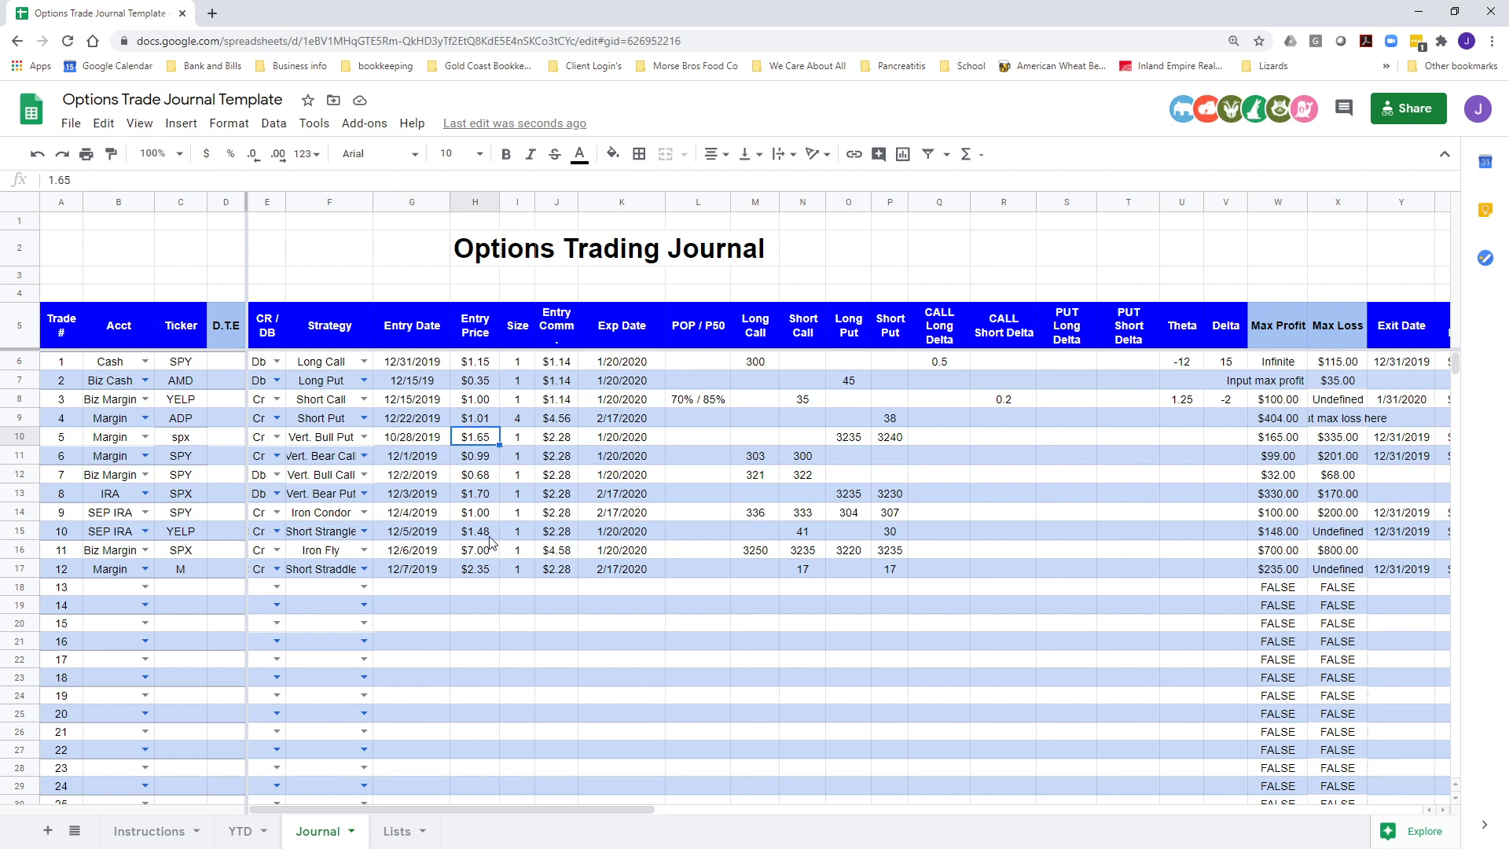
click(519, 439)
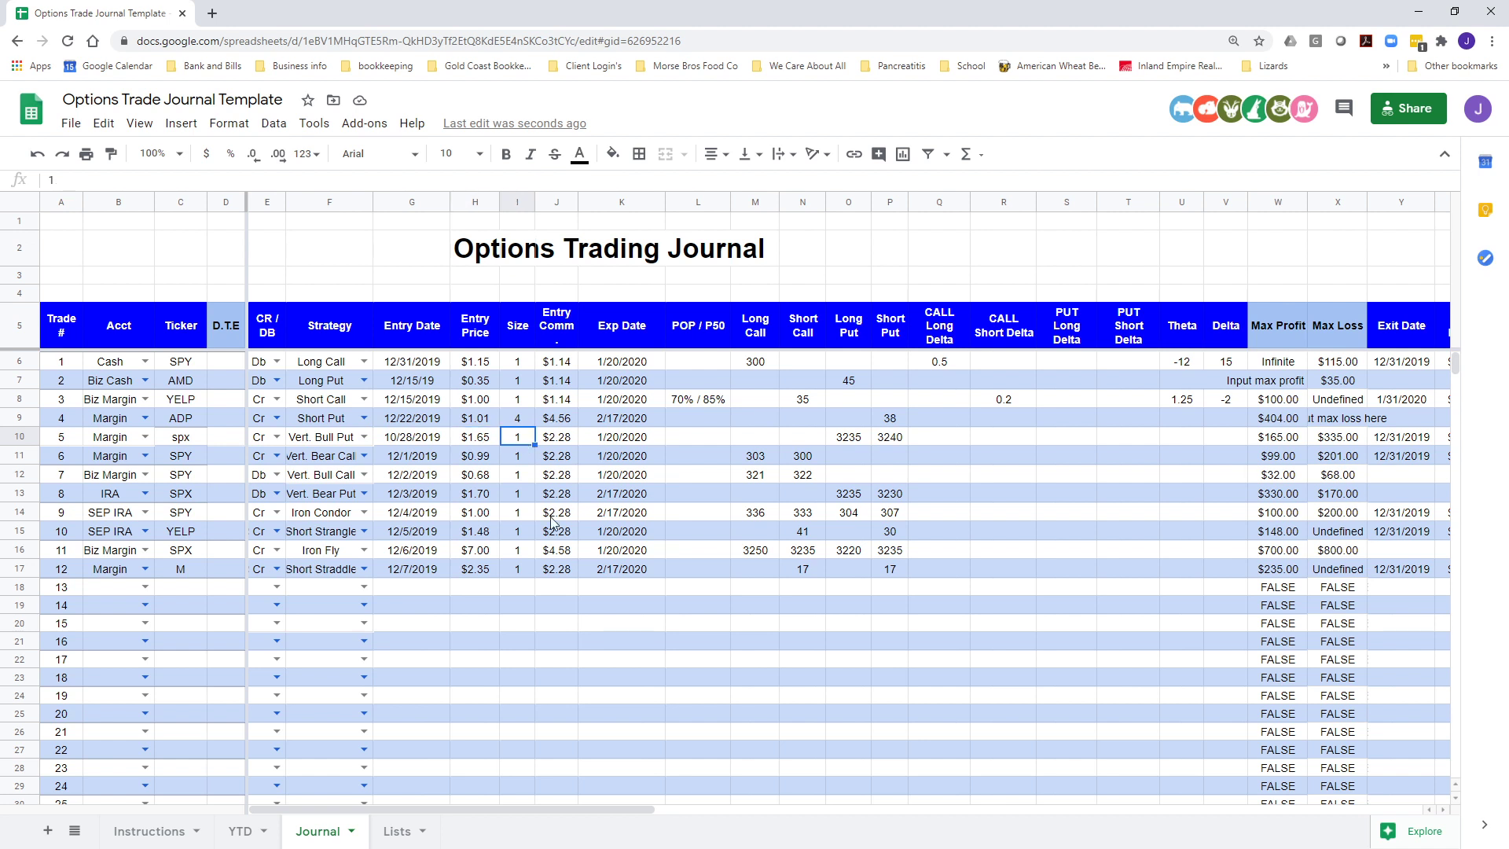
click(563, 441)
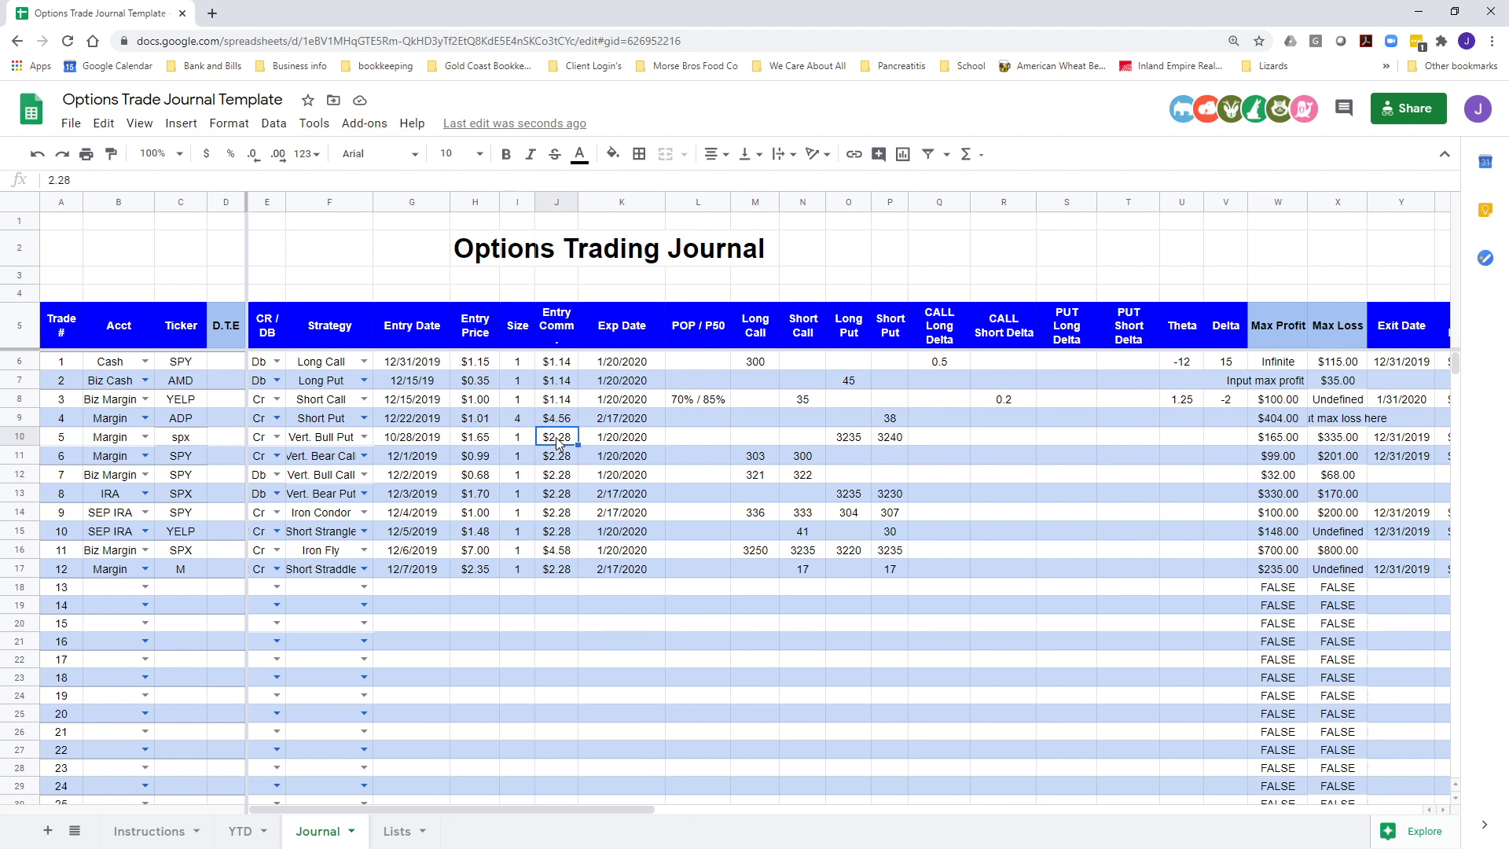
click(630, 440)
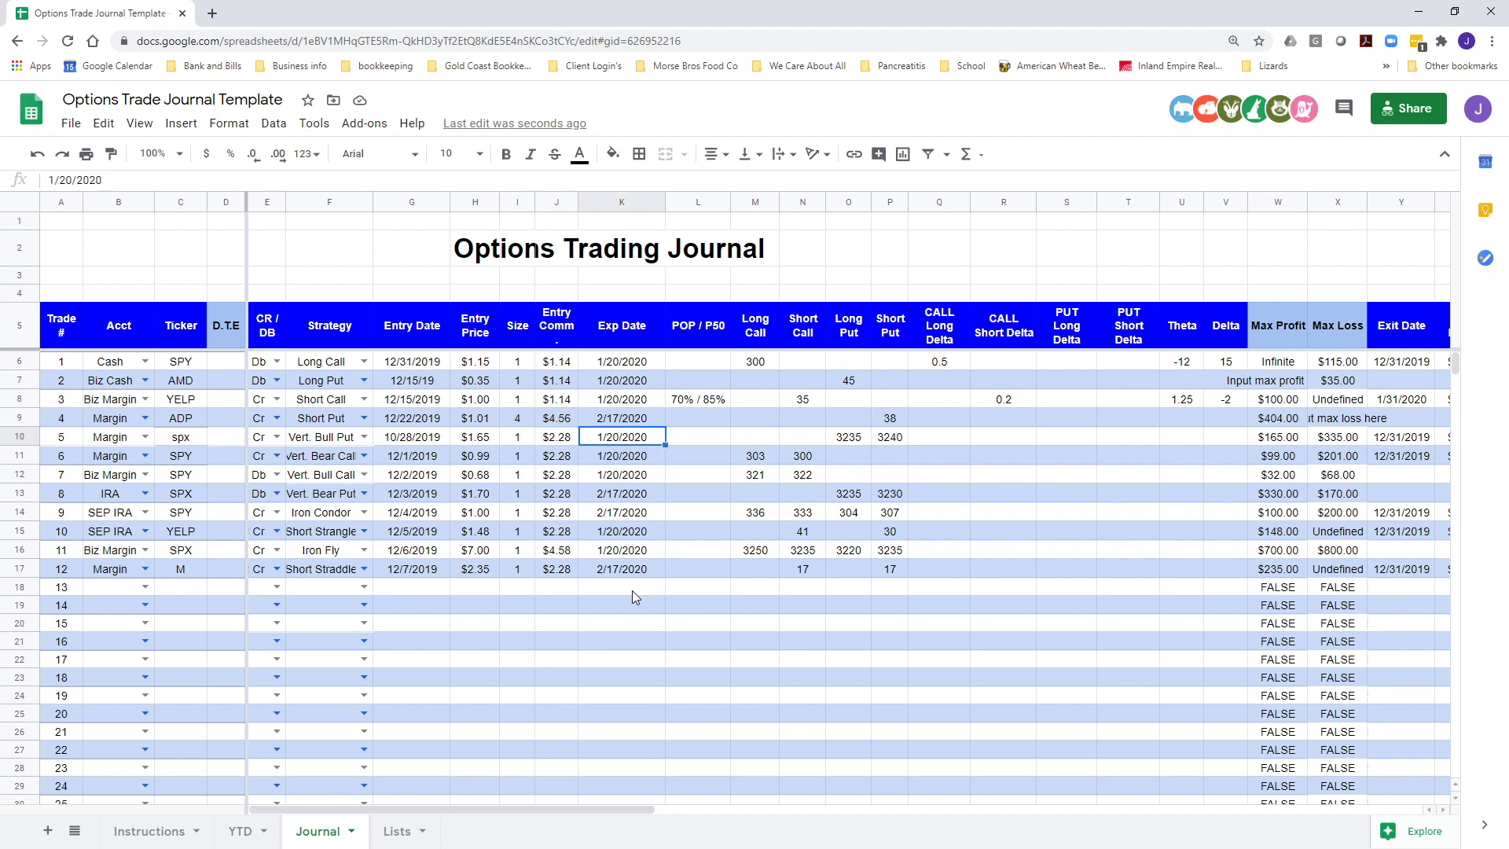
Set the POP / P50 of trade 5 to 65% / 72%
click(672, 442)
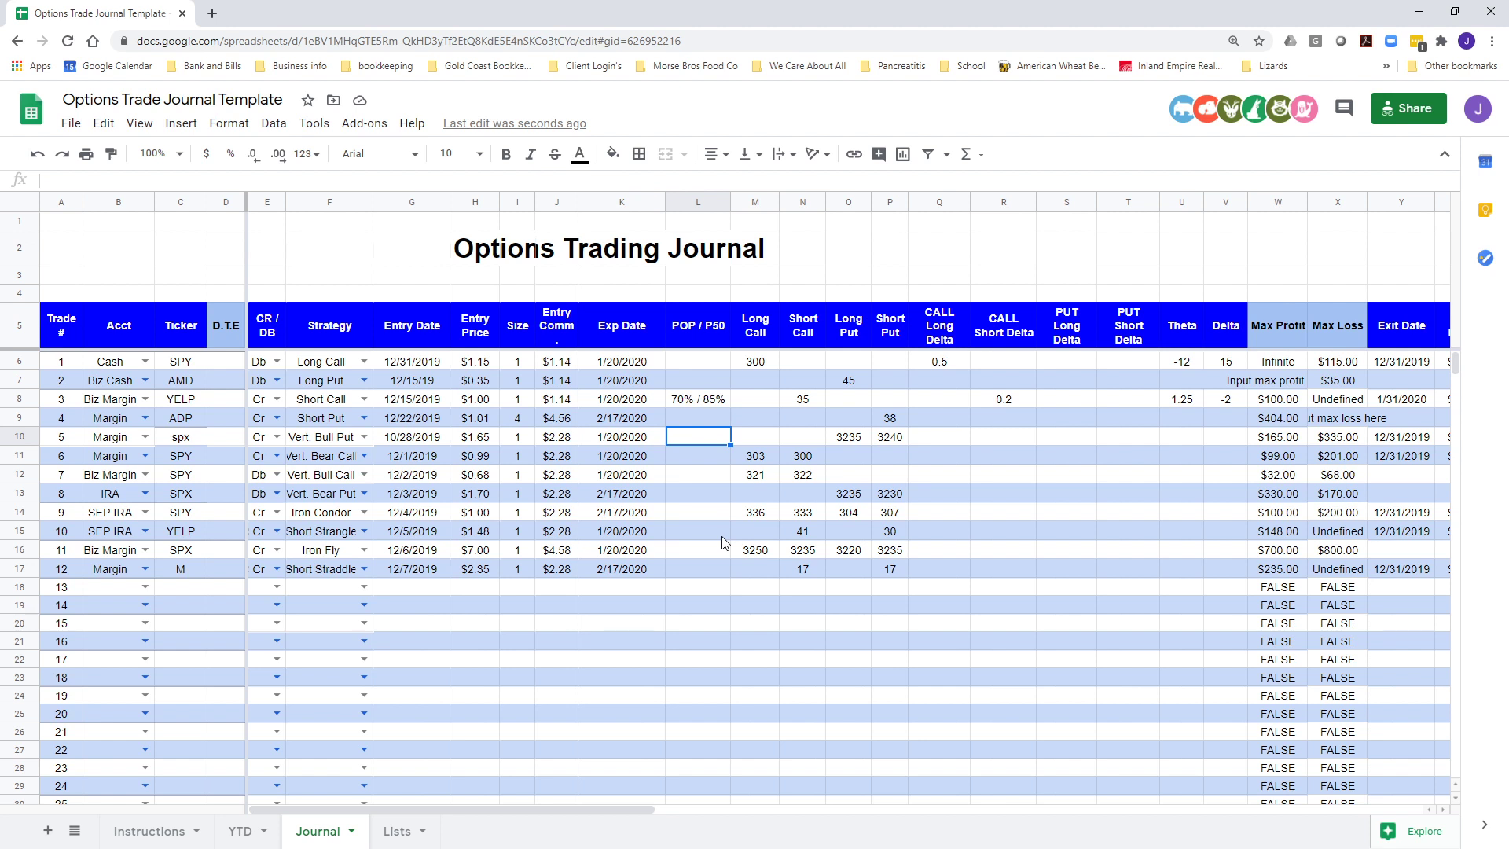
text(65% / 72%)
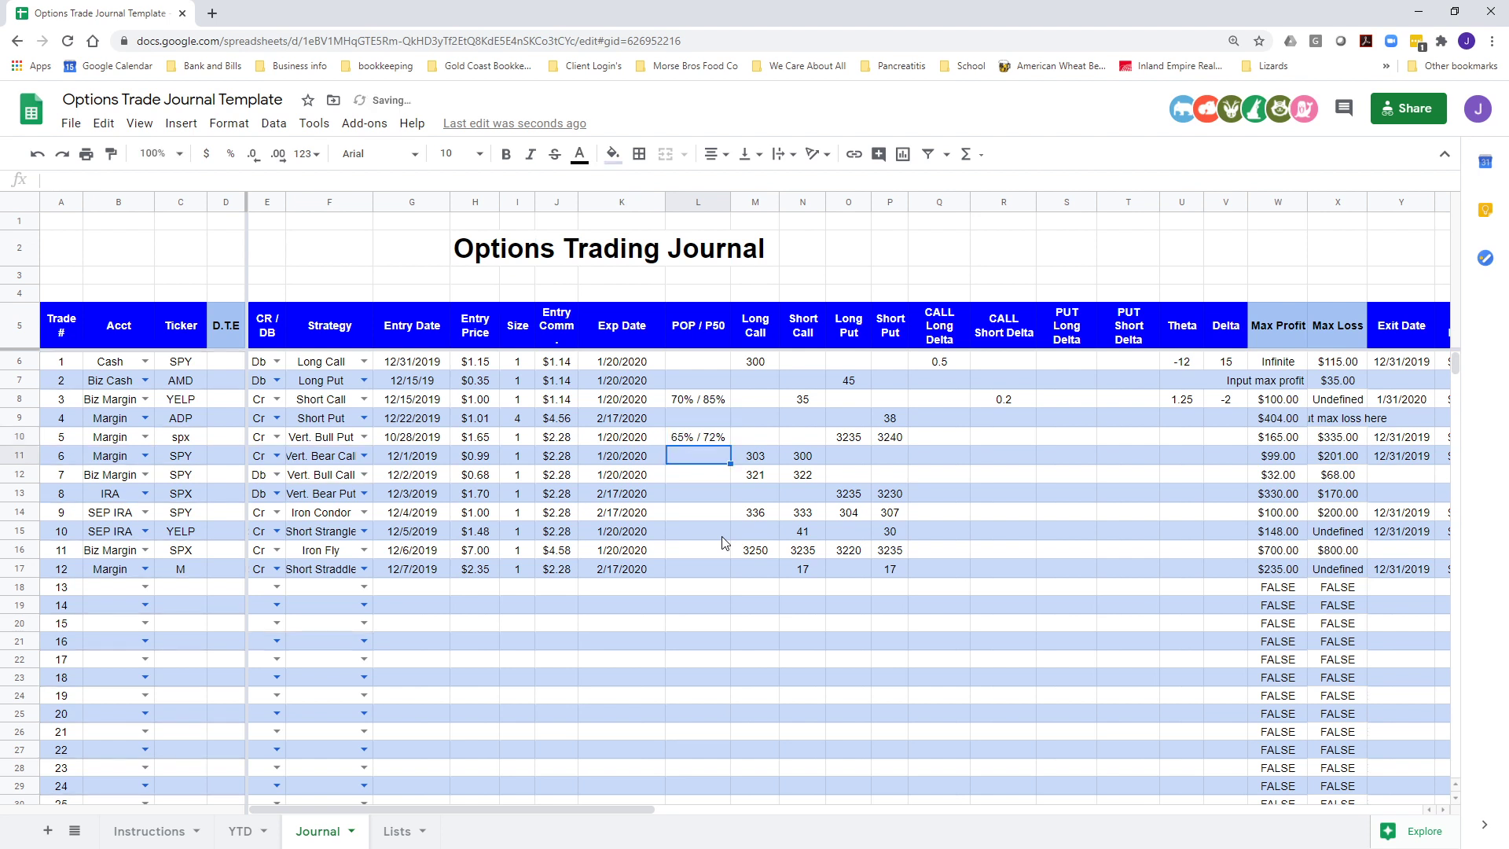
key(Tab)
Check the Long Put and Short Put strike cells of trade 5
key(Tab)
key(Tab)
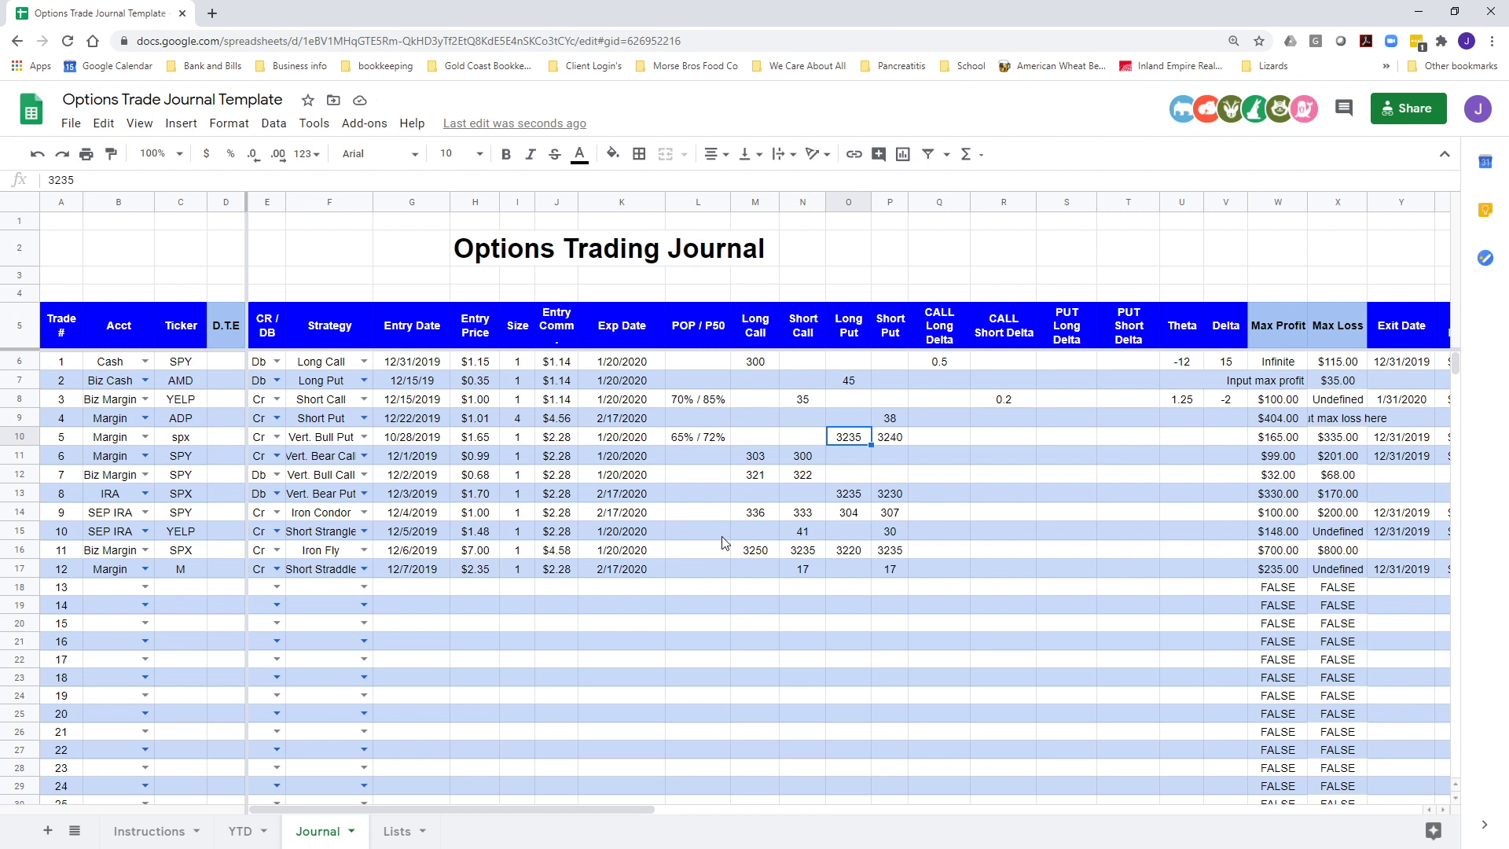
key(Tab)
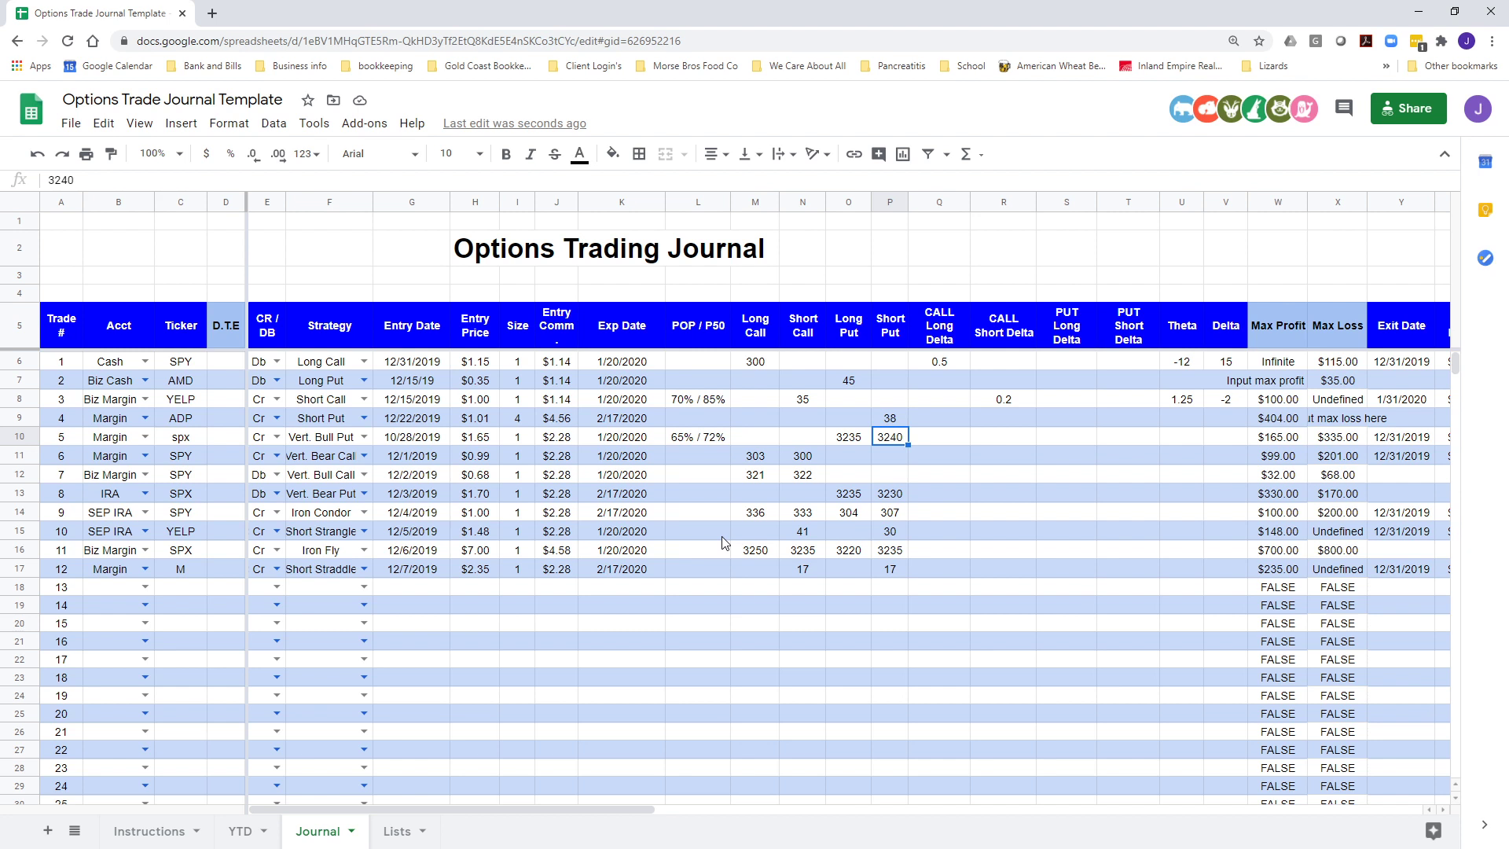
Set trade 5's PUT Long Delta to 0.25 and PUT Short Delta to 0.3
key(Tab)
key(Tab)
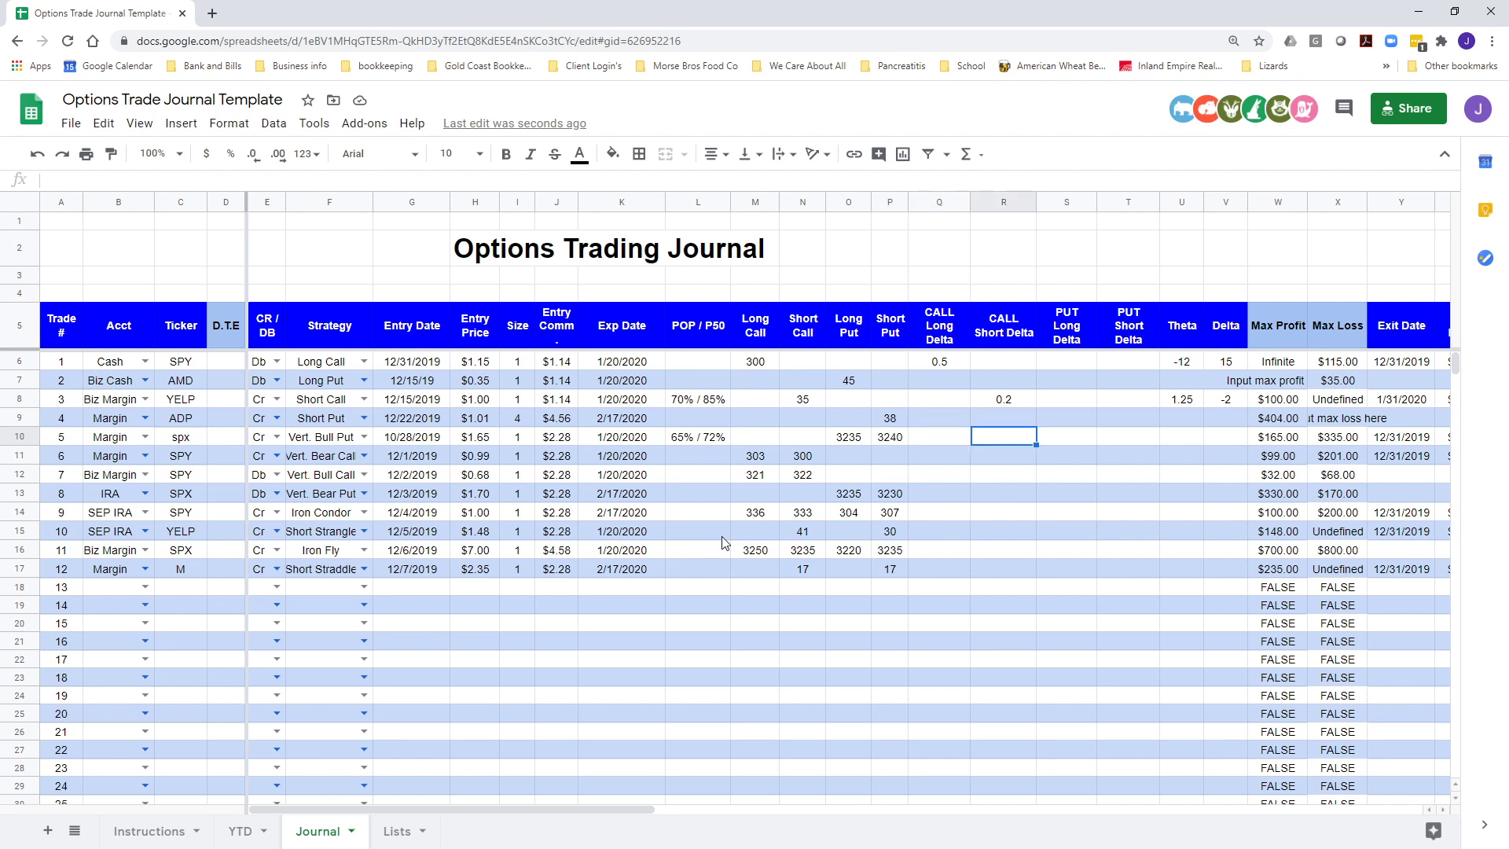
key(Tab)
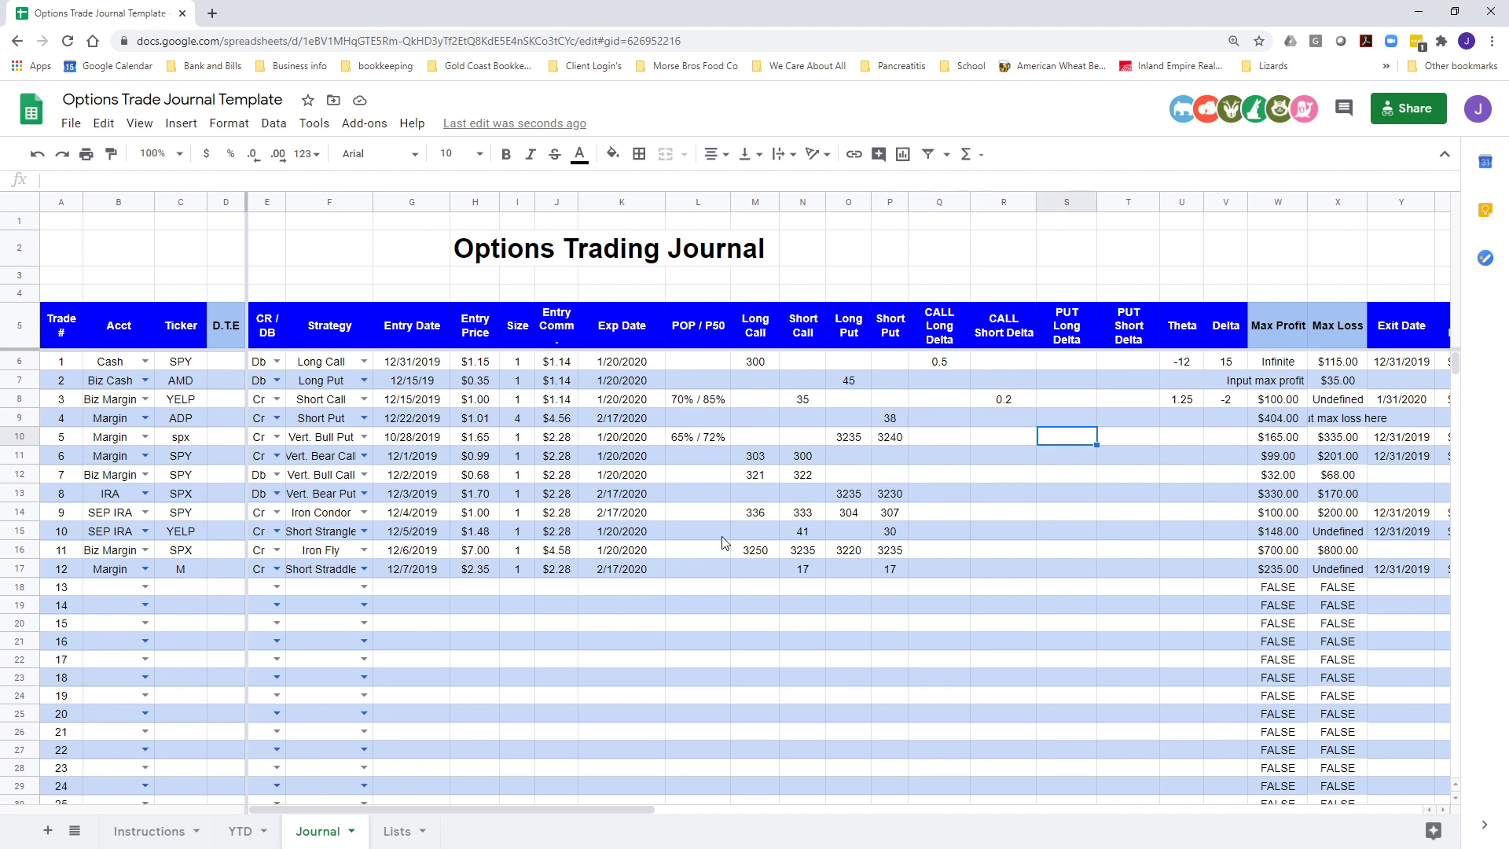
text(.25)
key(Tab)
text(.3)
key(Tab)
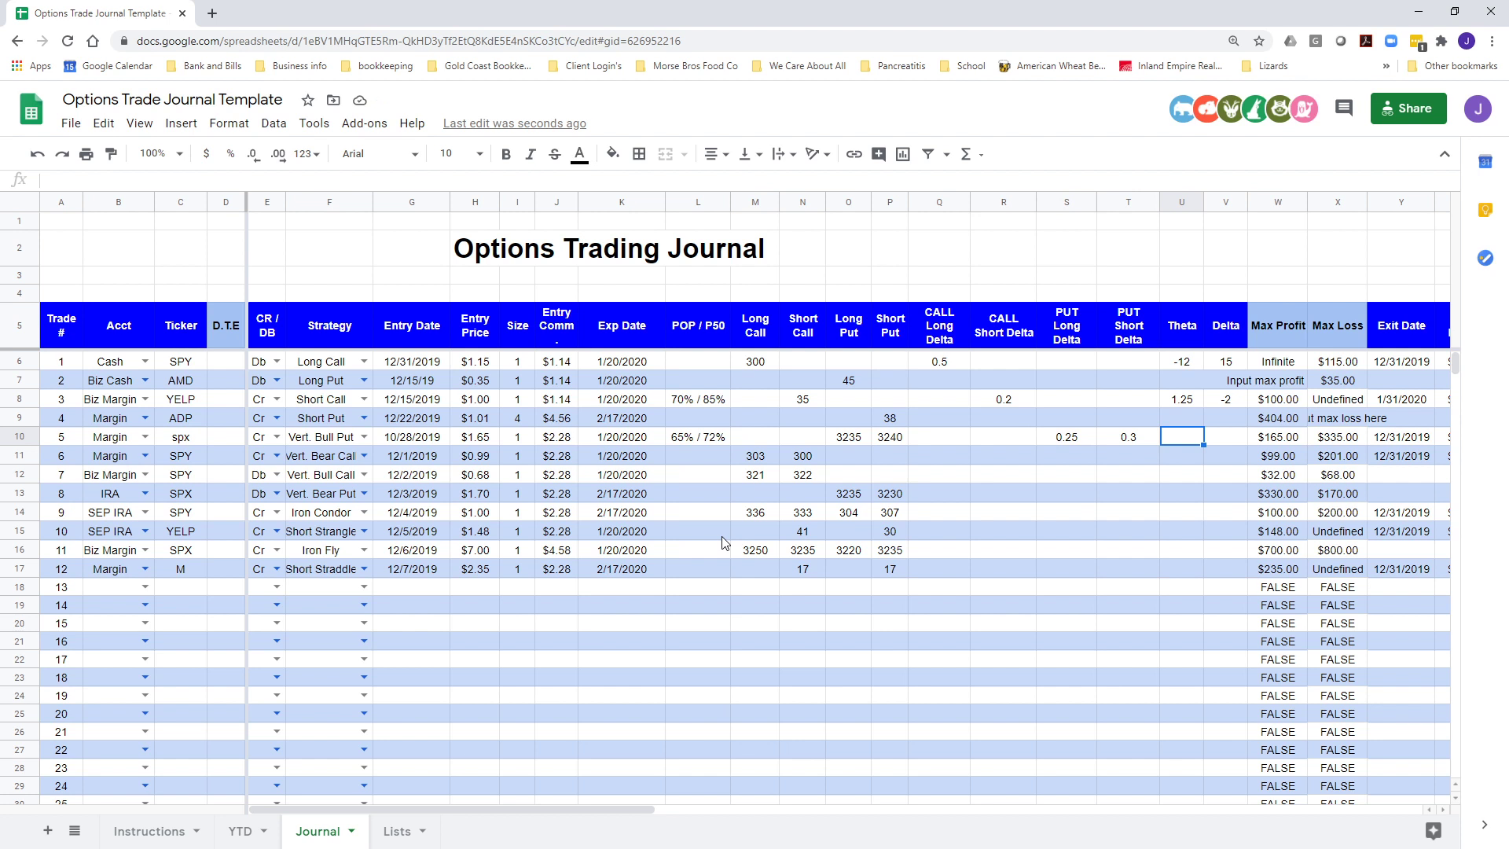
Set trade 5's Theta to 45 and Delta to 25
text(45)
key(Tab)
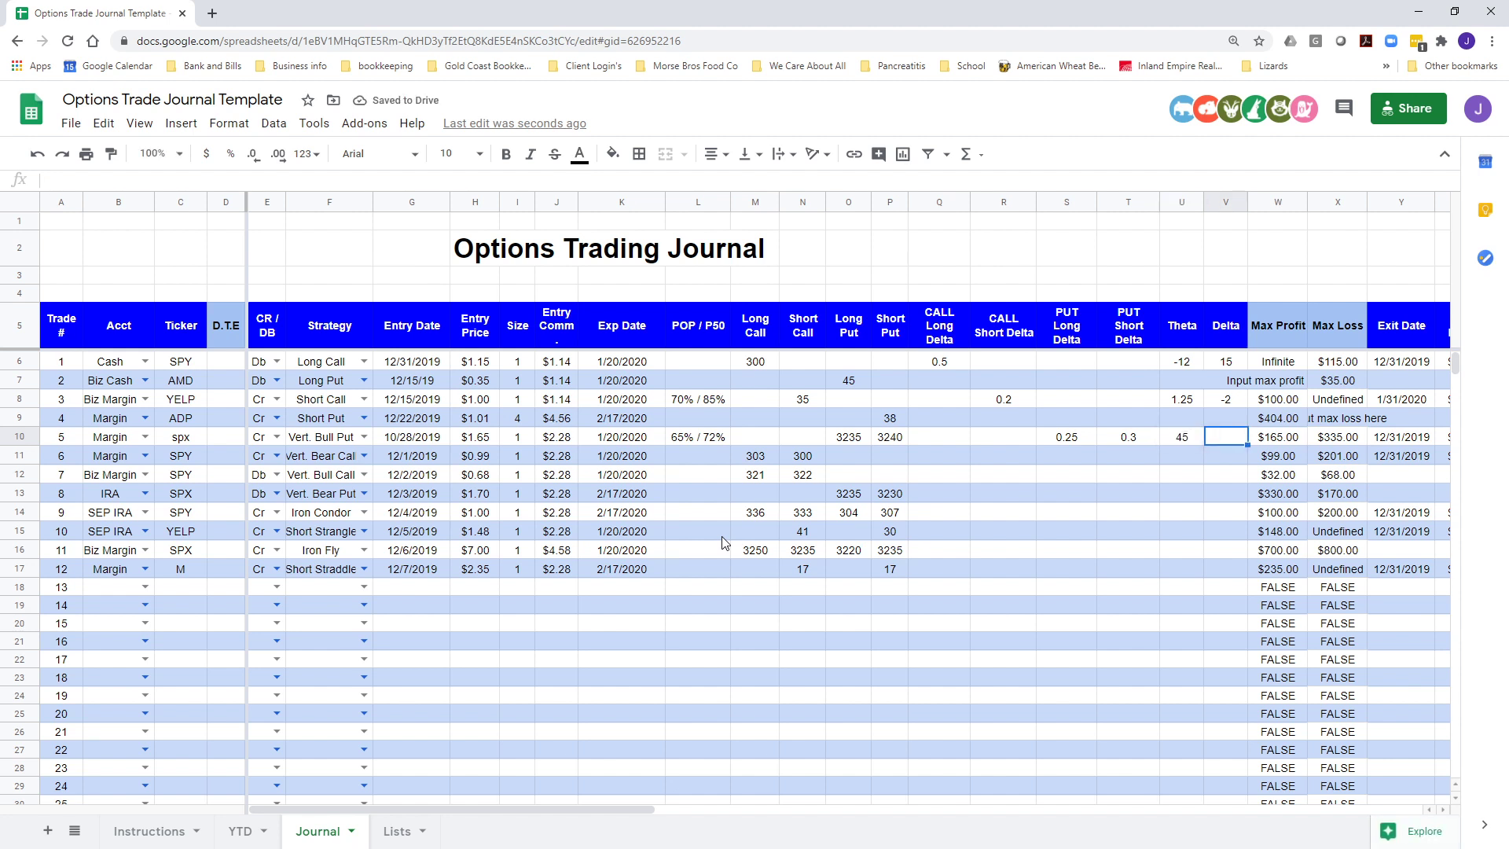
text(25)
key(Tab)
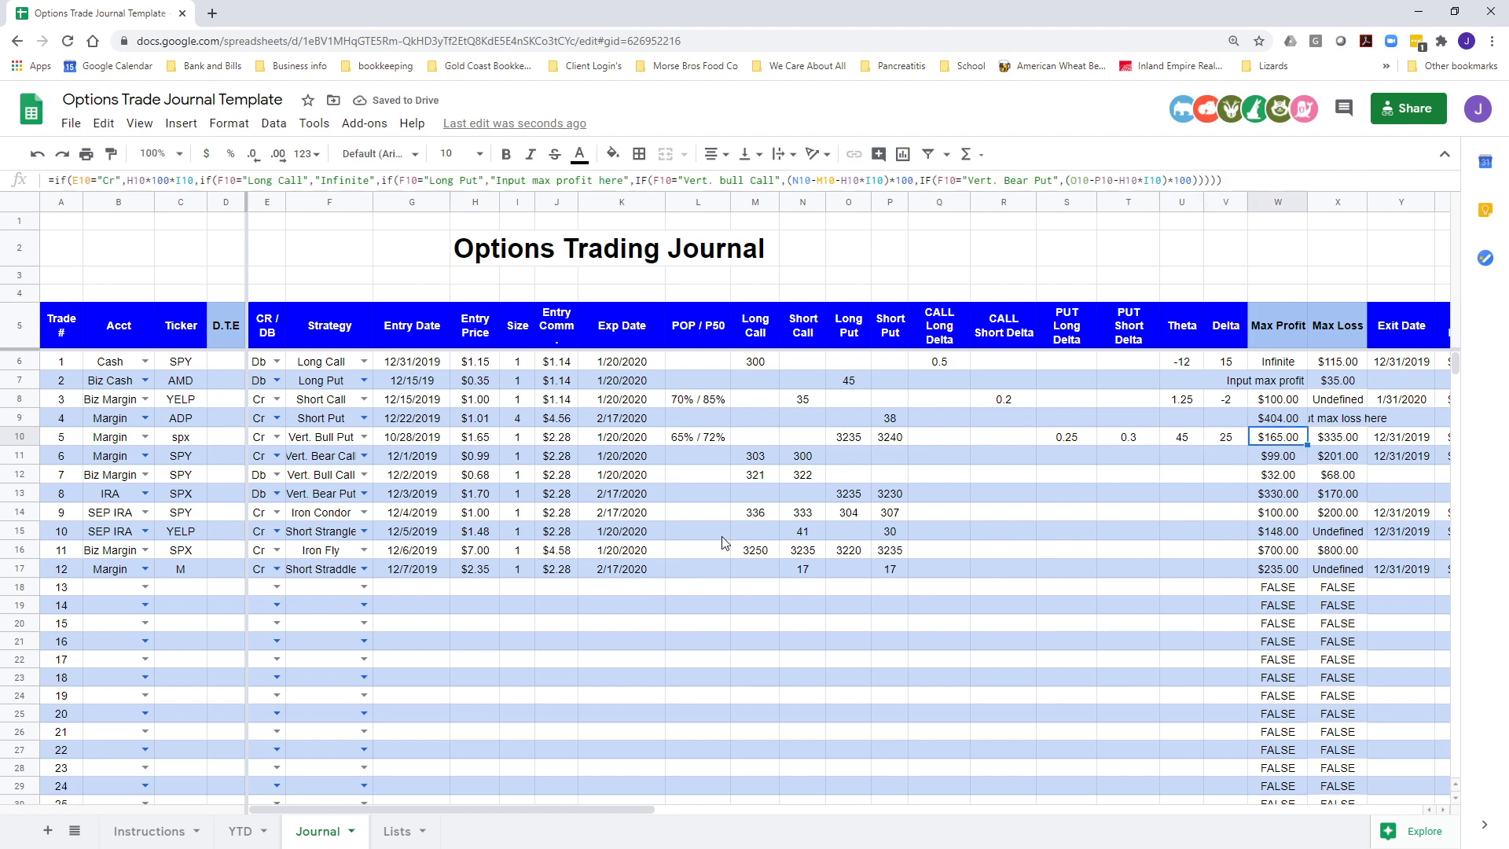
Examine how trade 5's Max Loss relates to its Long Put and Short Put strikes and its Entry Price
key(Tab)
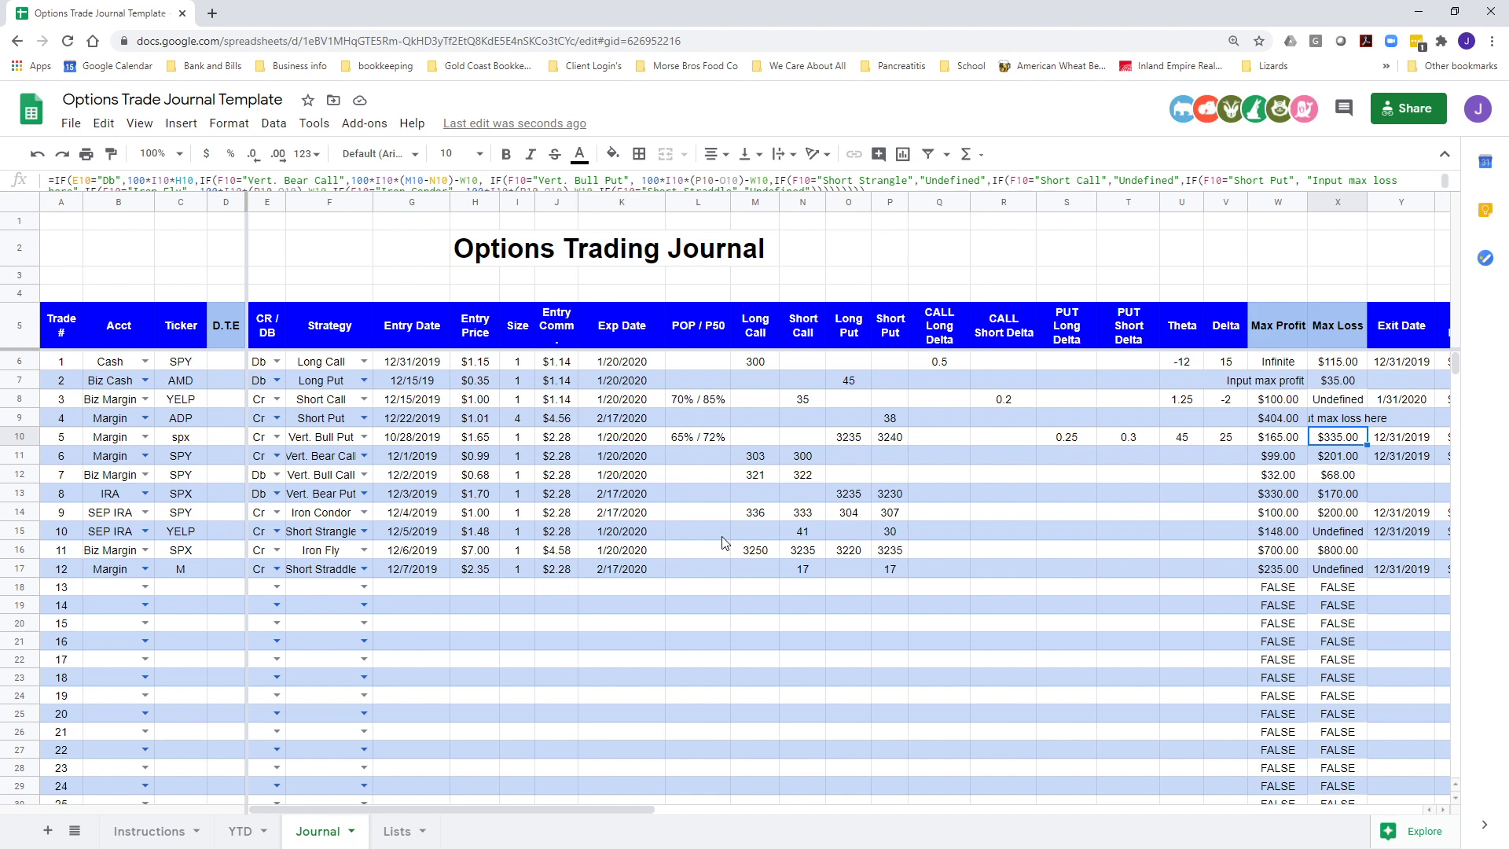
click(861, 438)
shift+click(882, 442)
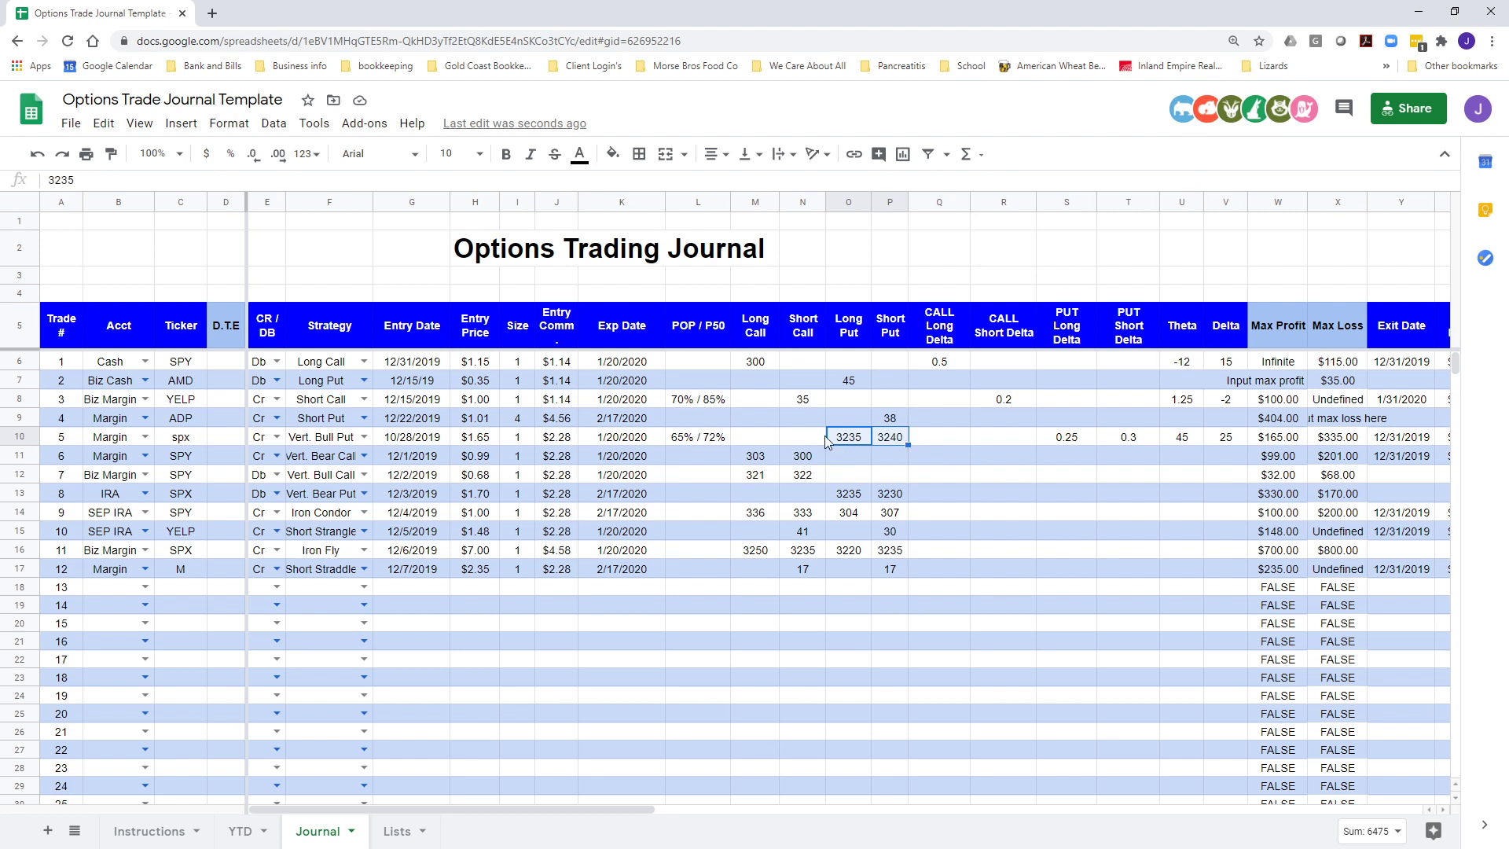
click(935, 442)
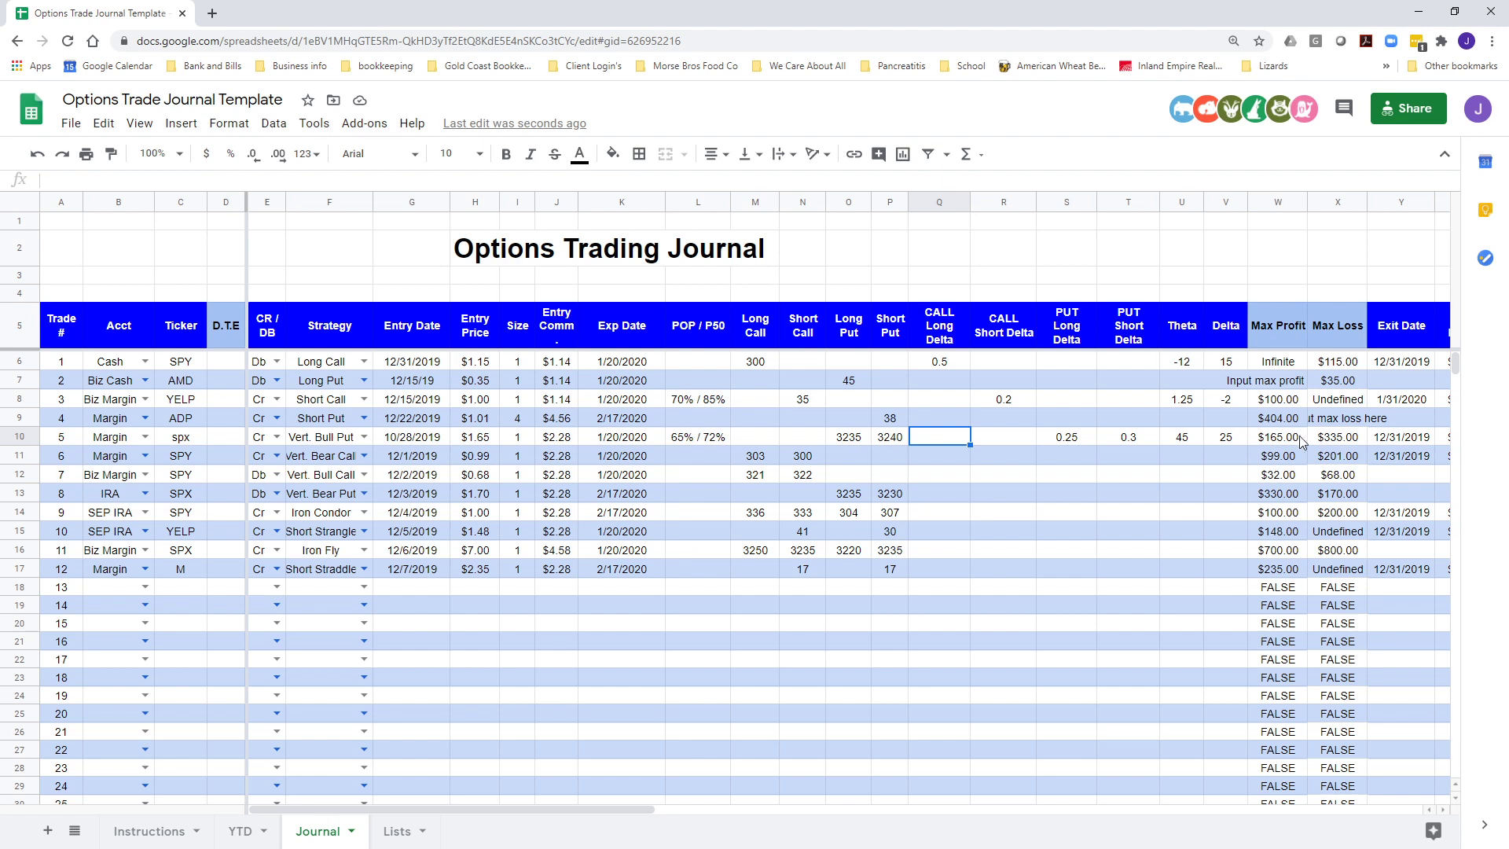
click(476, 444)
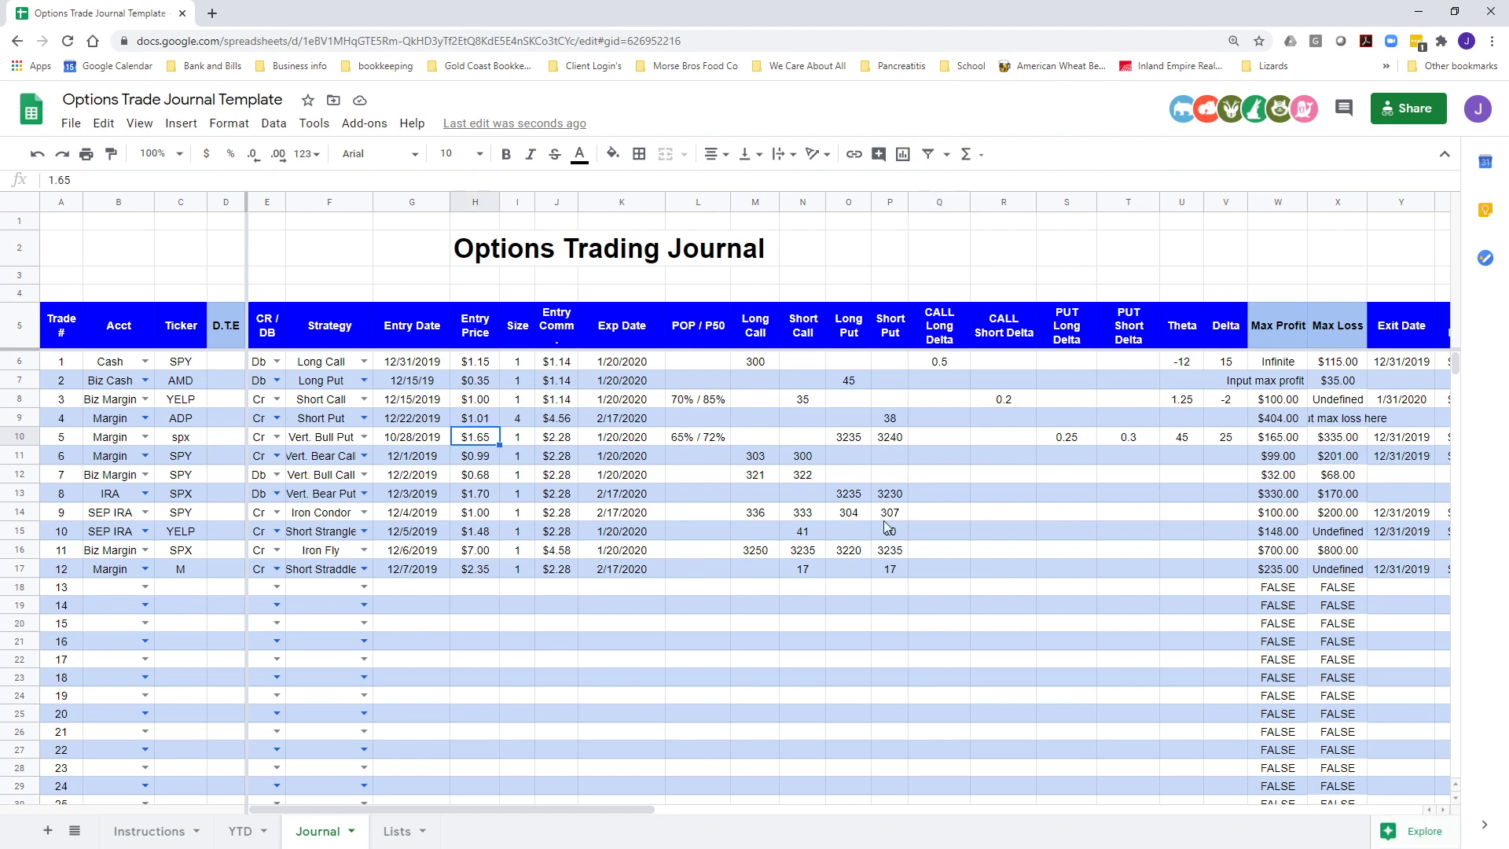
click(1336, 442)
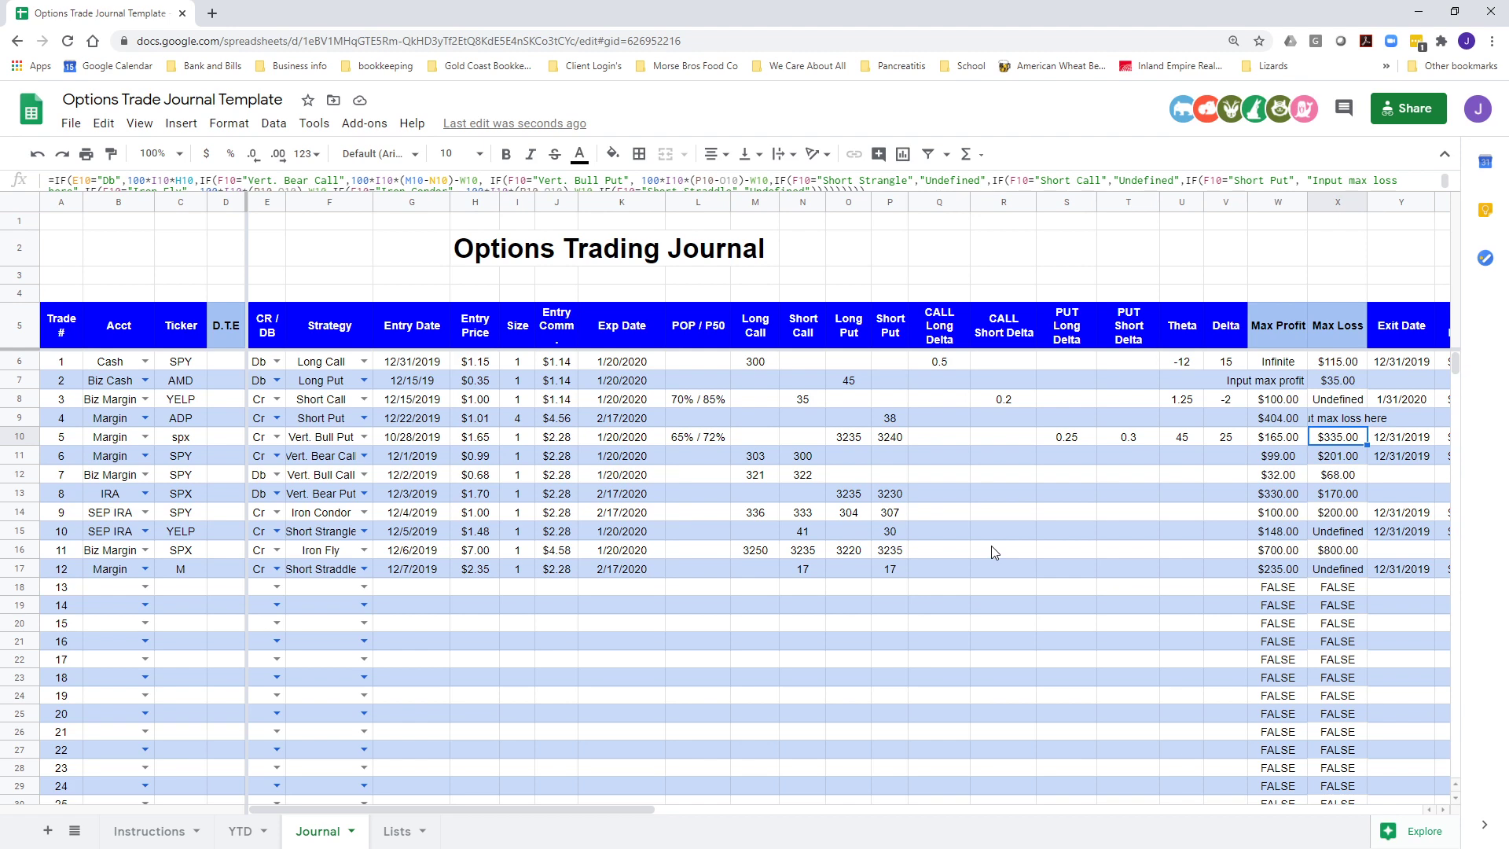
Check trade 5's Exit Date and Exit Price and set its Exit Comm. to 0.28
key(Right)
key(Right)
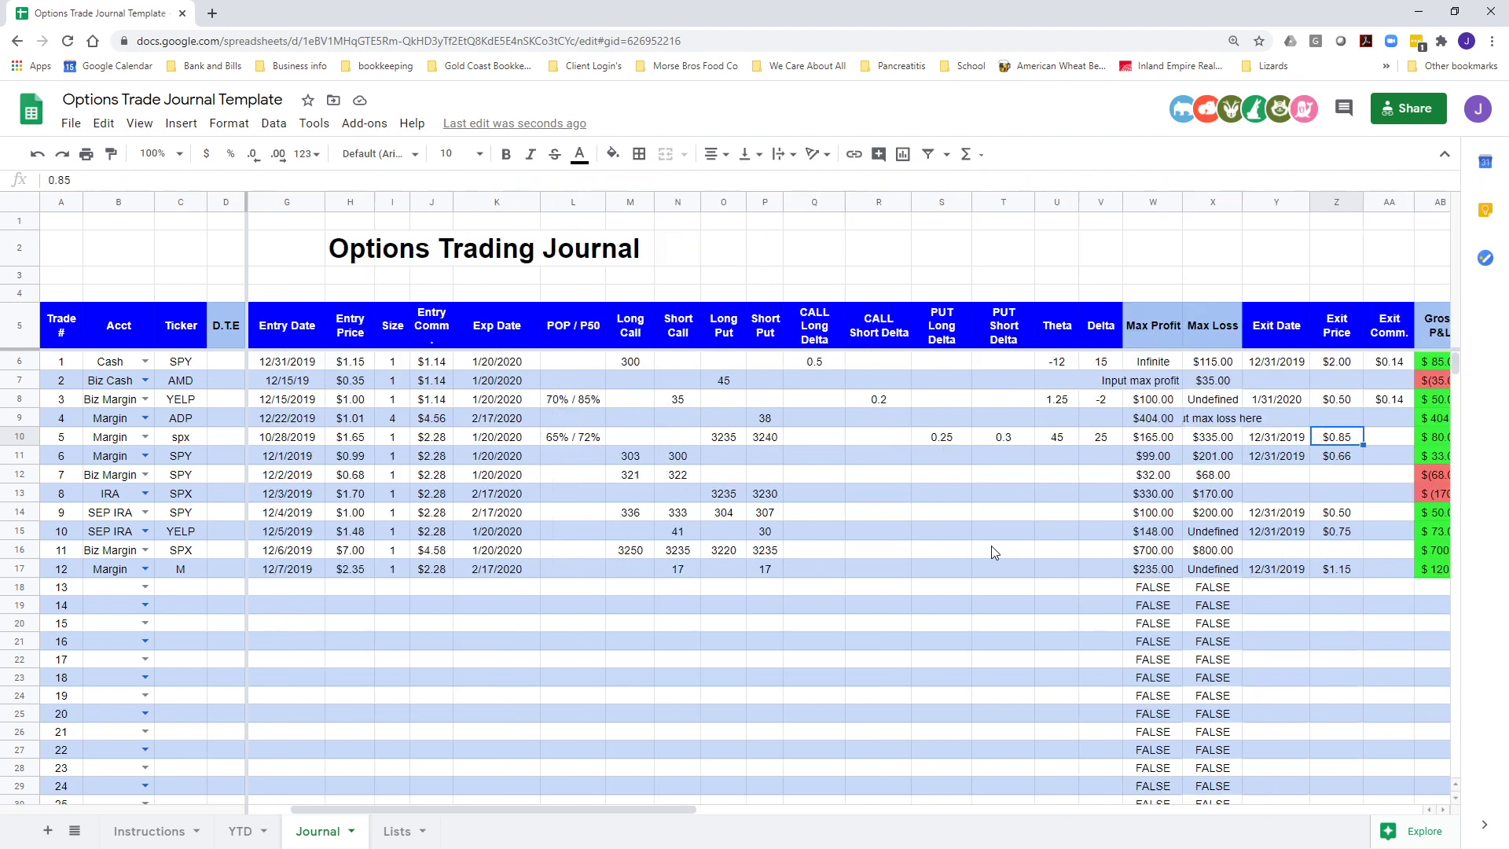
key(Left)
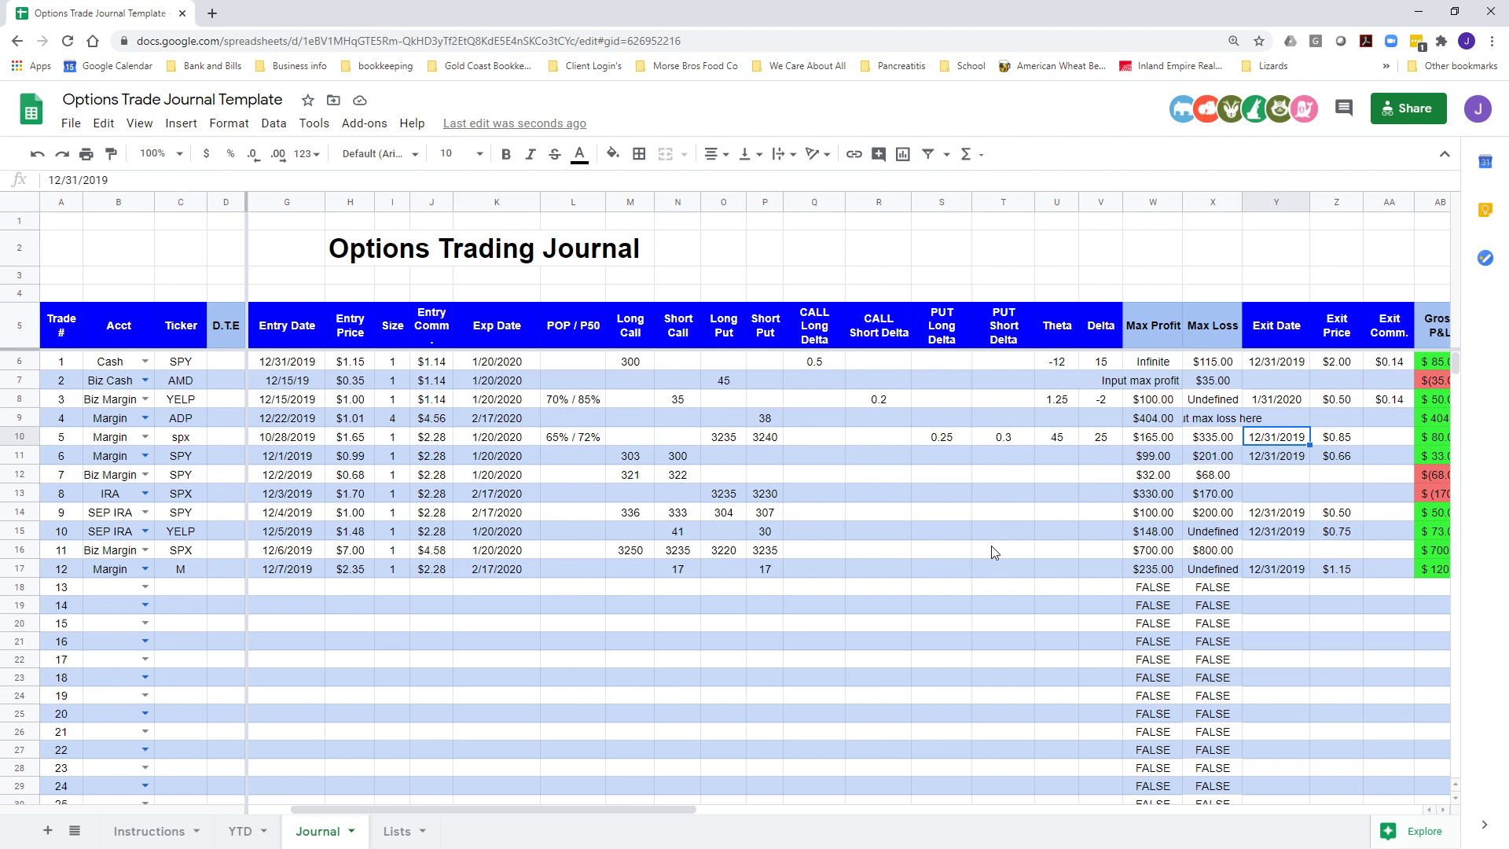
key(Right)
key(Right)
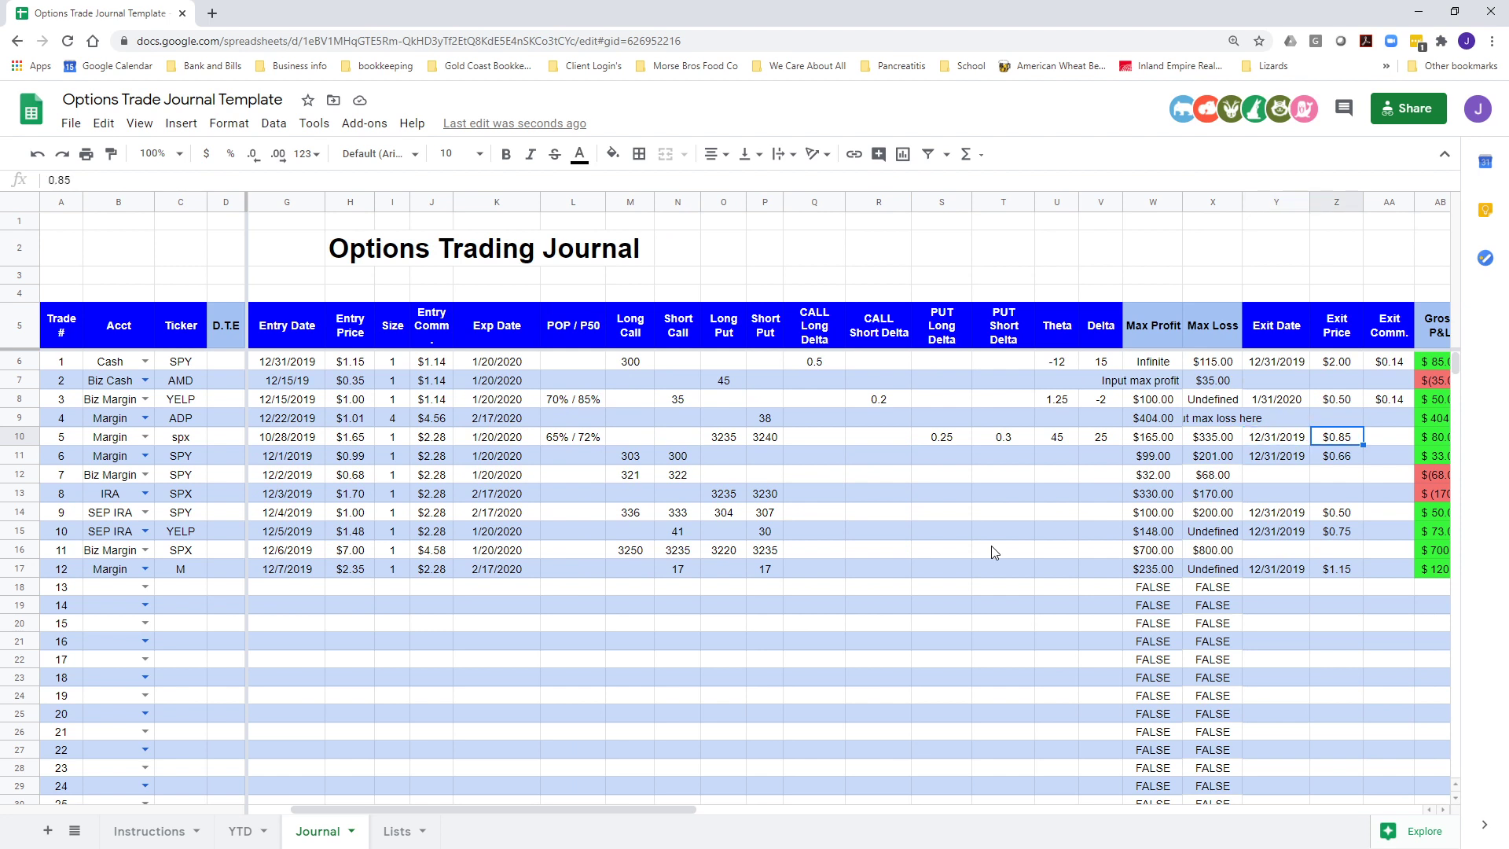
text(0.28)
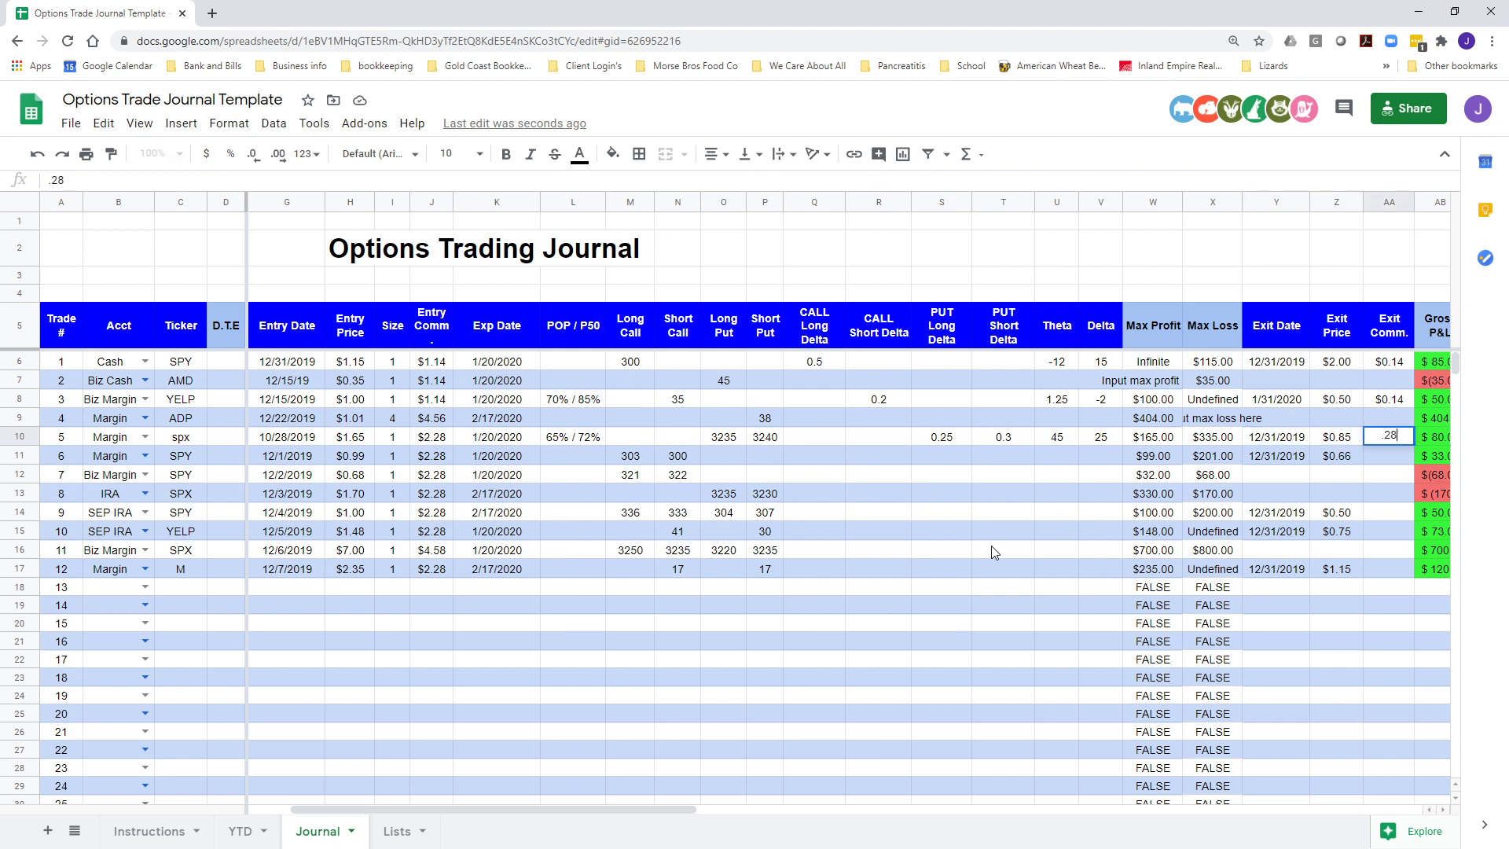
key(Tab)
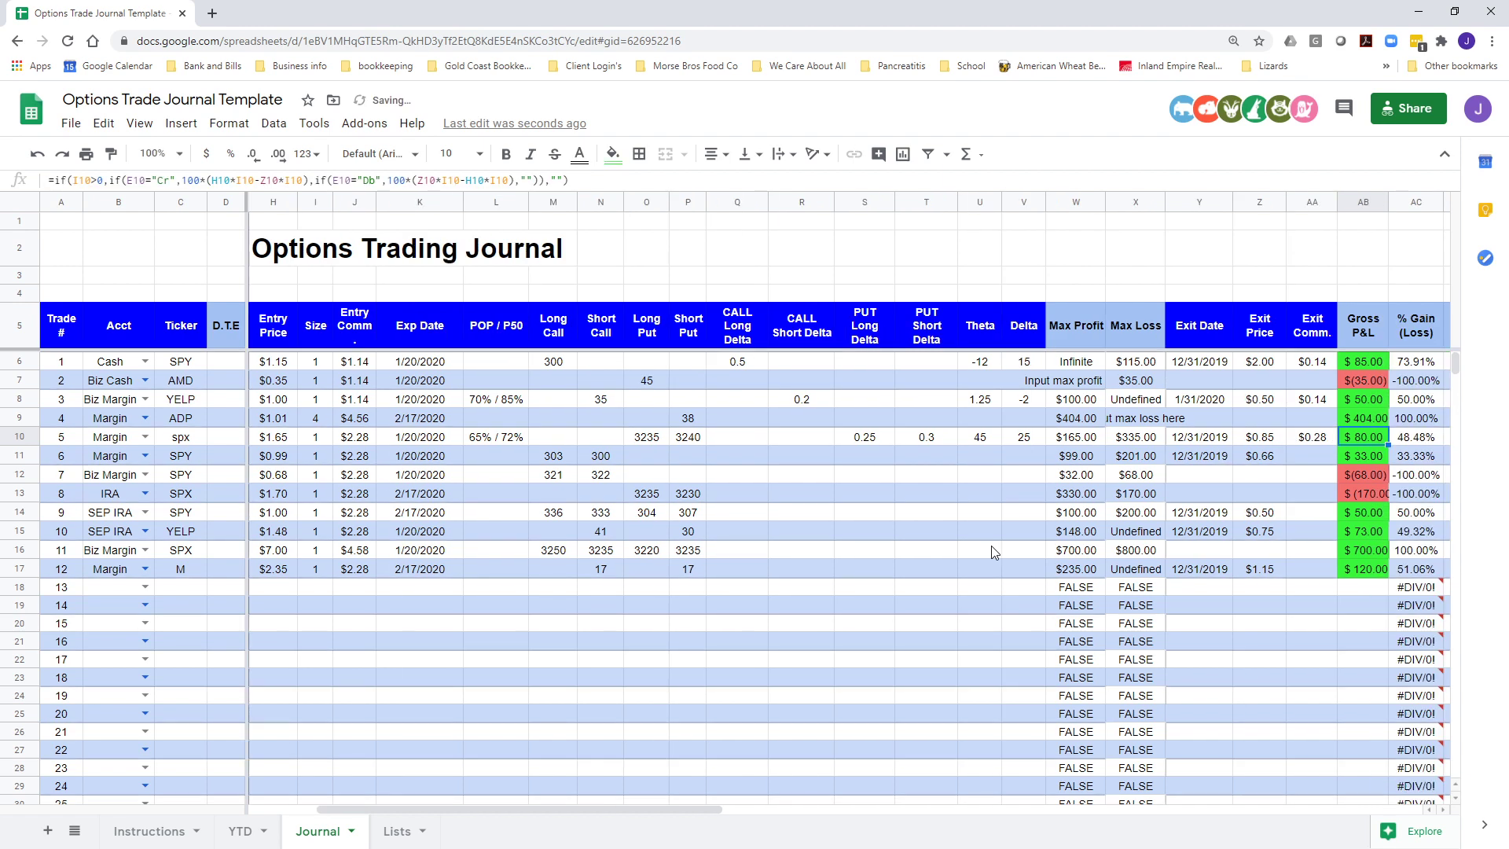
Review trade 5's cells from % Gain (Loss) through Total Comm., Net P&L, Days in Trade and Notes
key(Right)
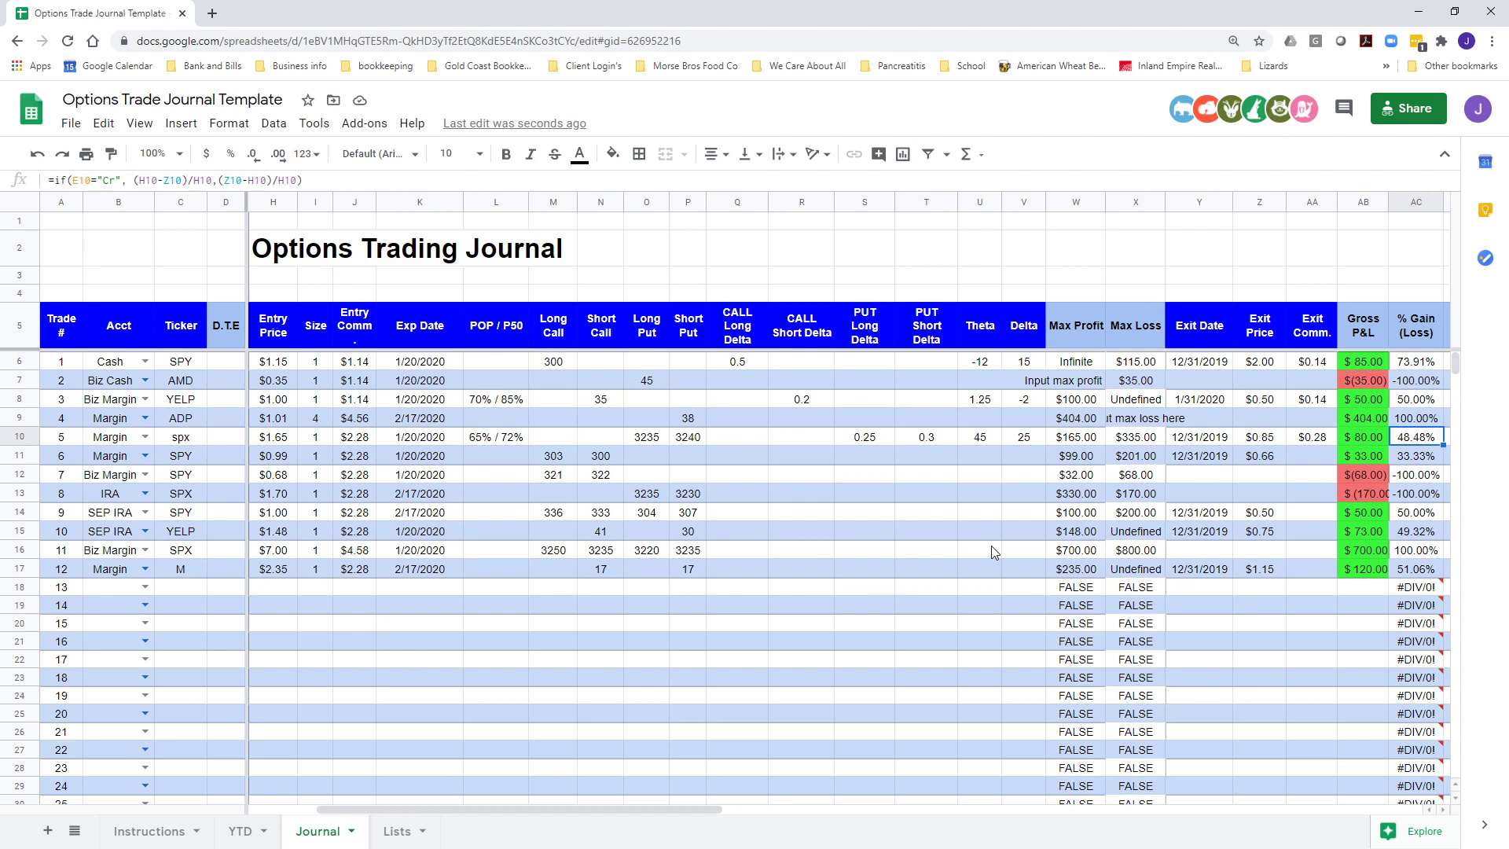
key(Right)
key(Right)
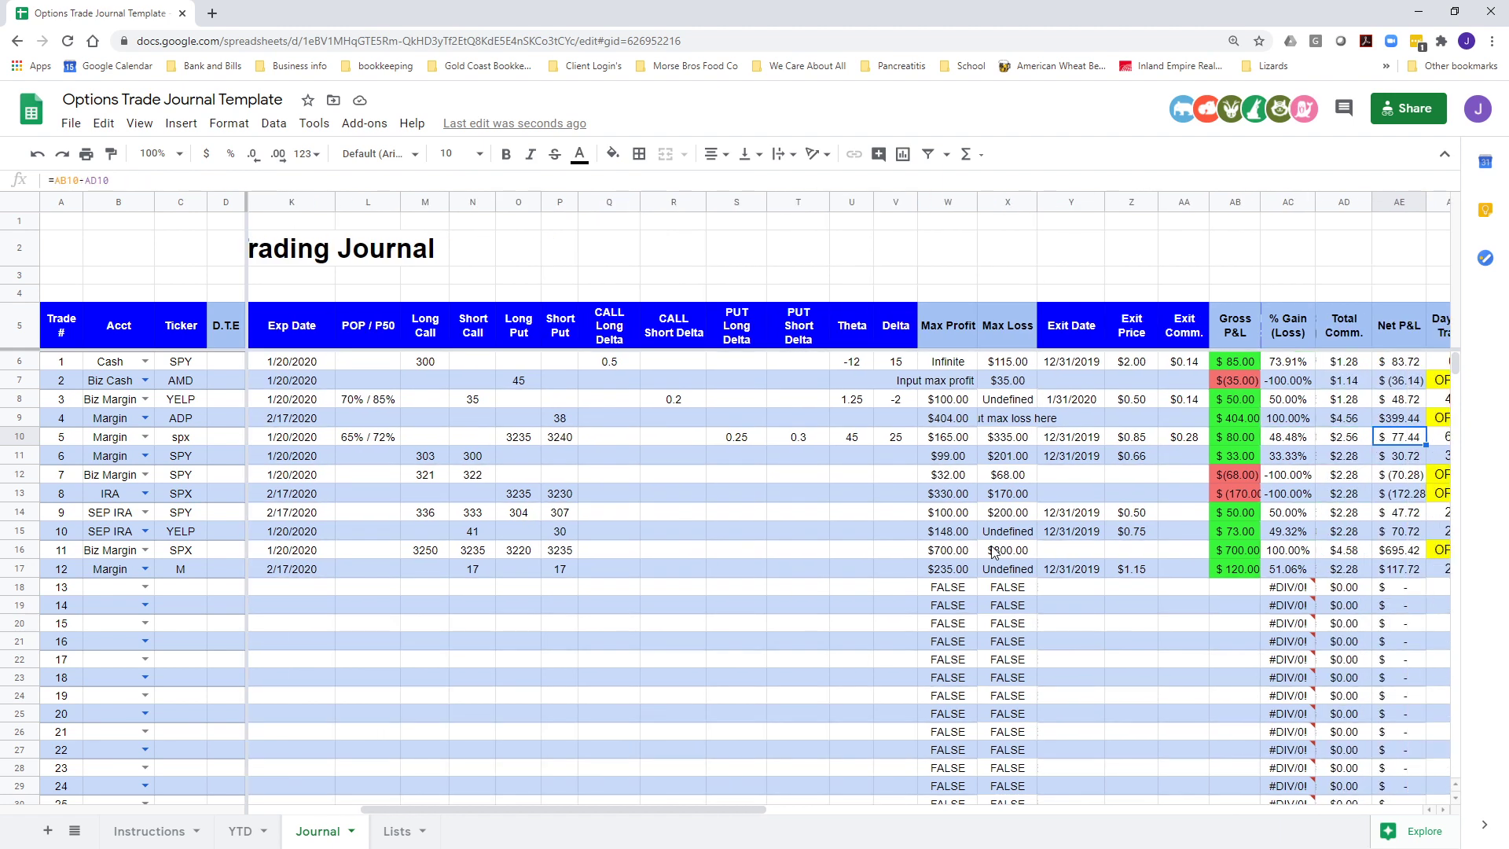
key(Right)
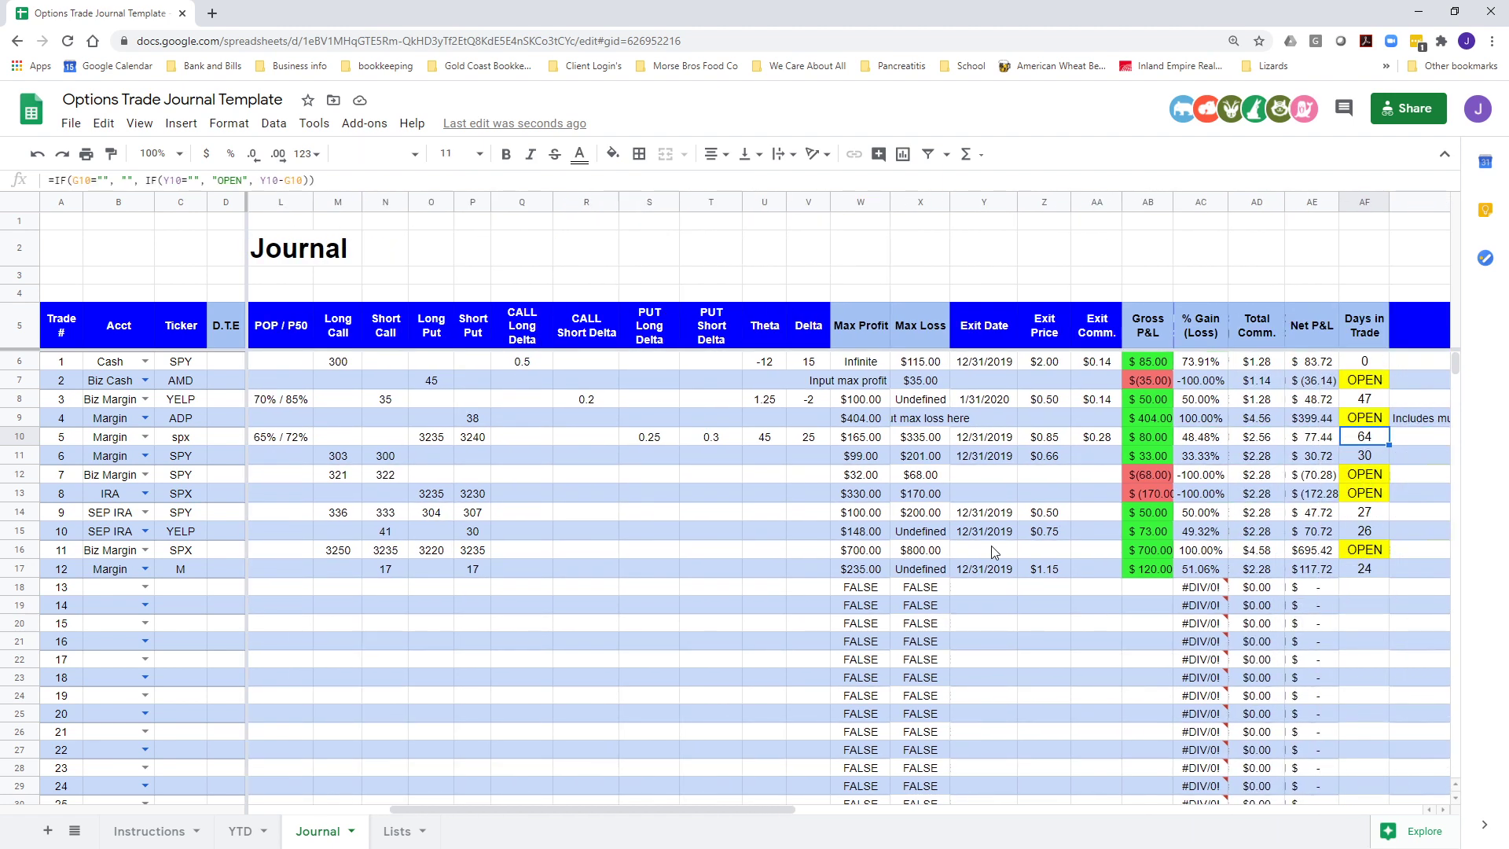
key(Right)
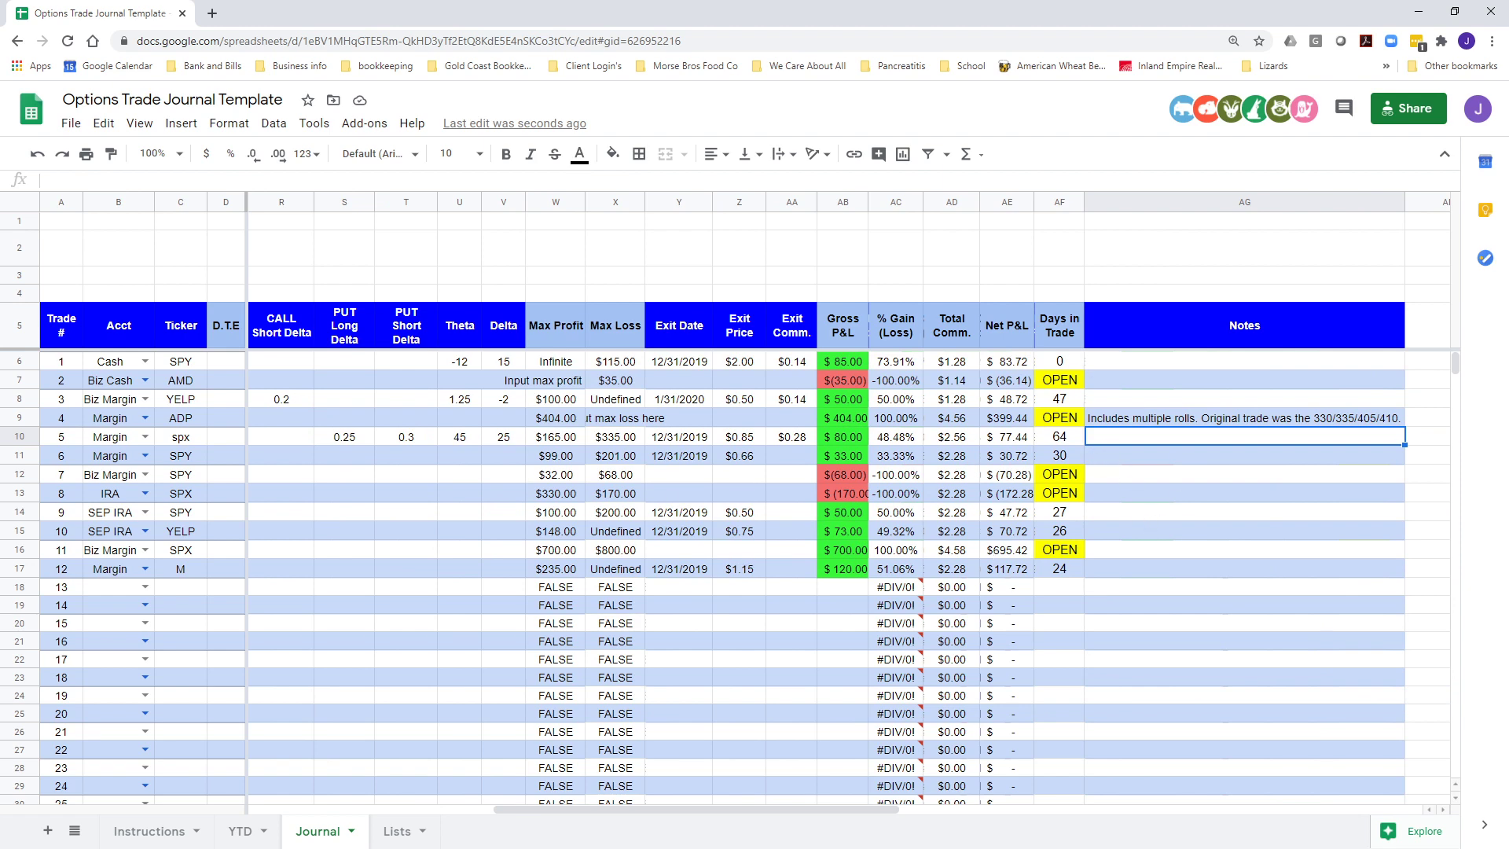
Check the Long Call and Short Call strikes of trade 6, the vertical bear call
drag(681, 813, 474, 813)
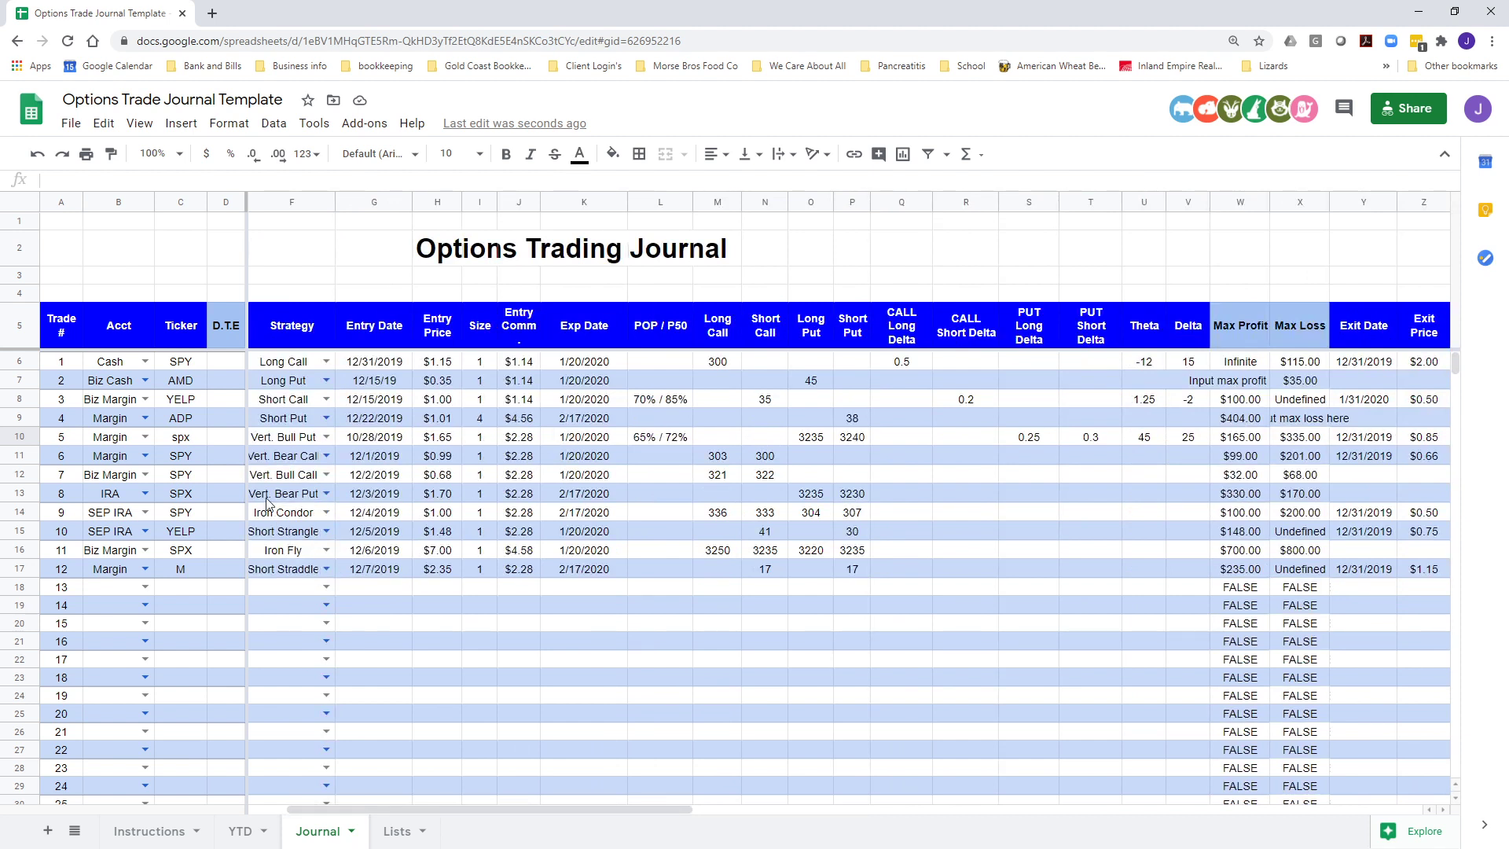
click(703, 461)
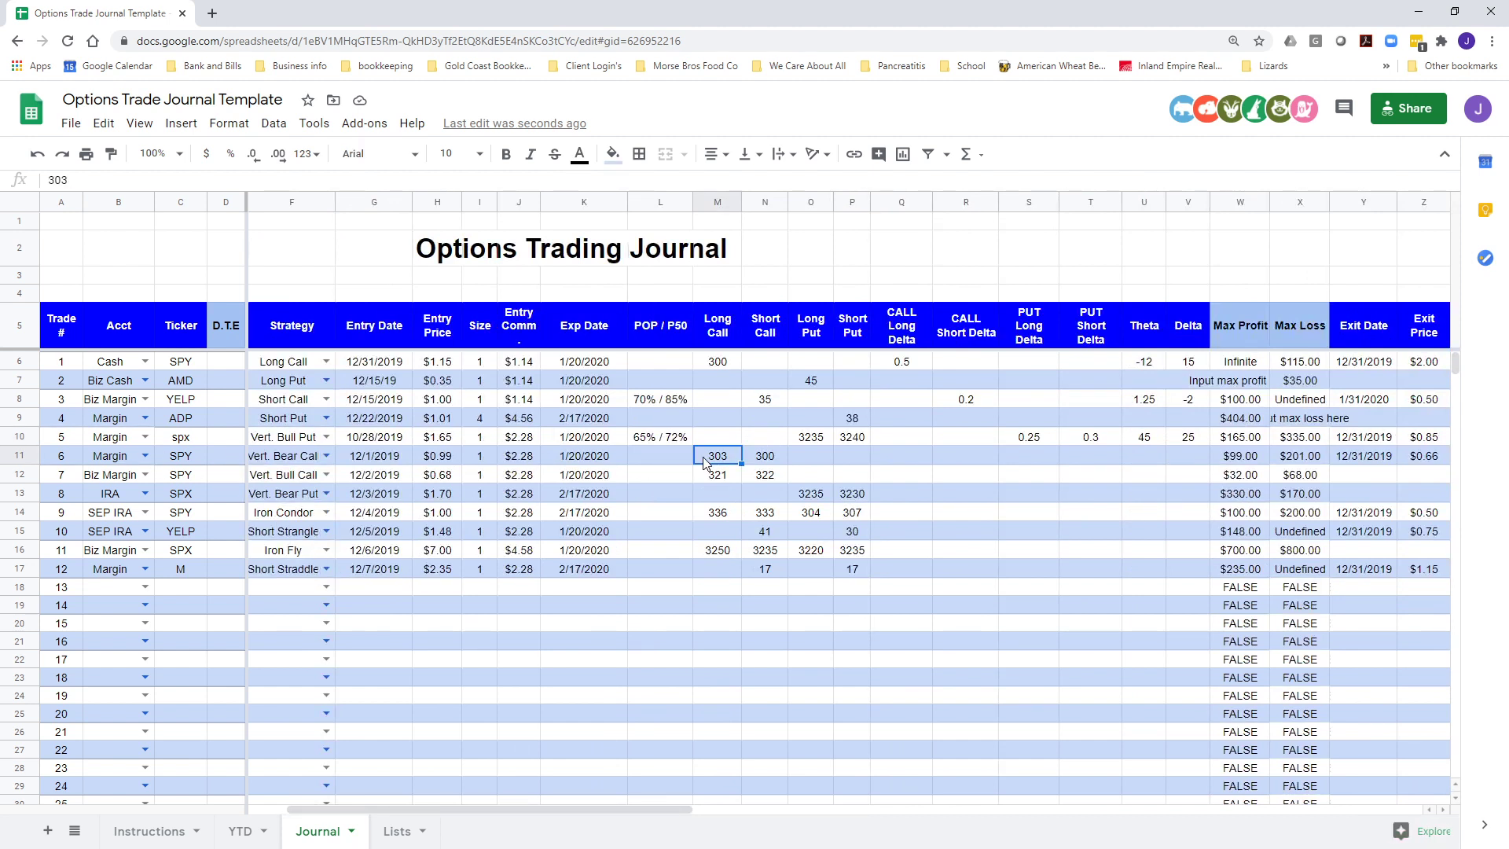
key(Right)
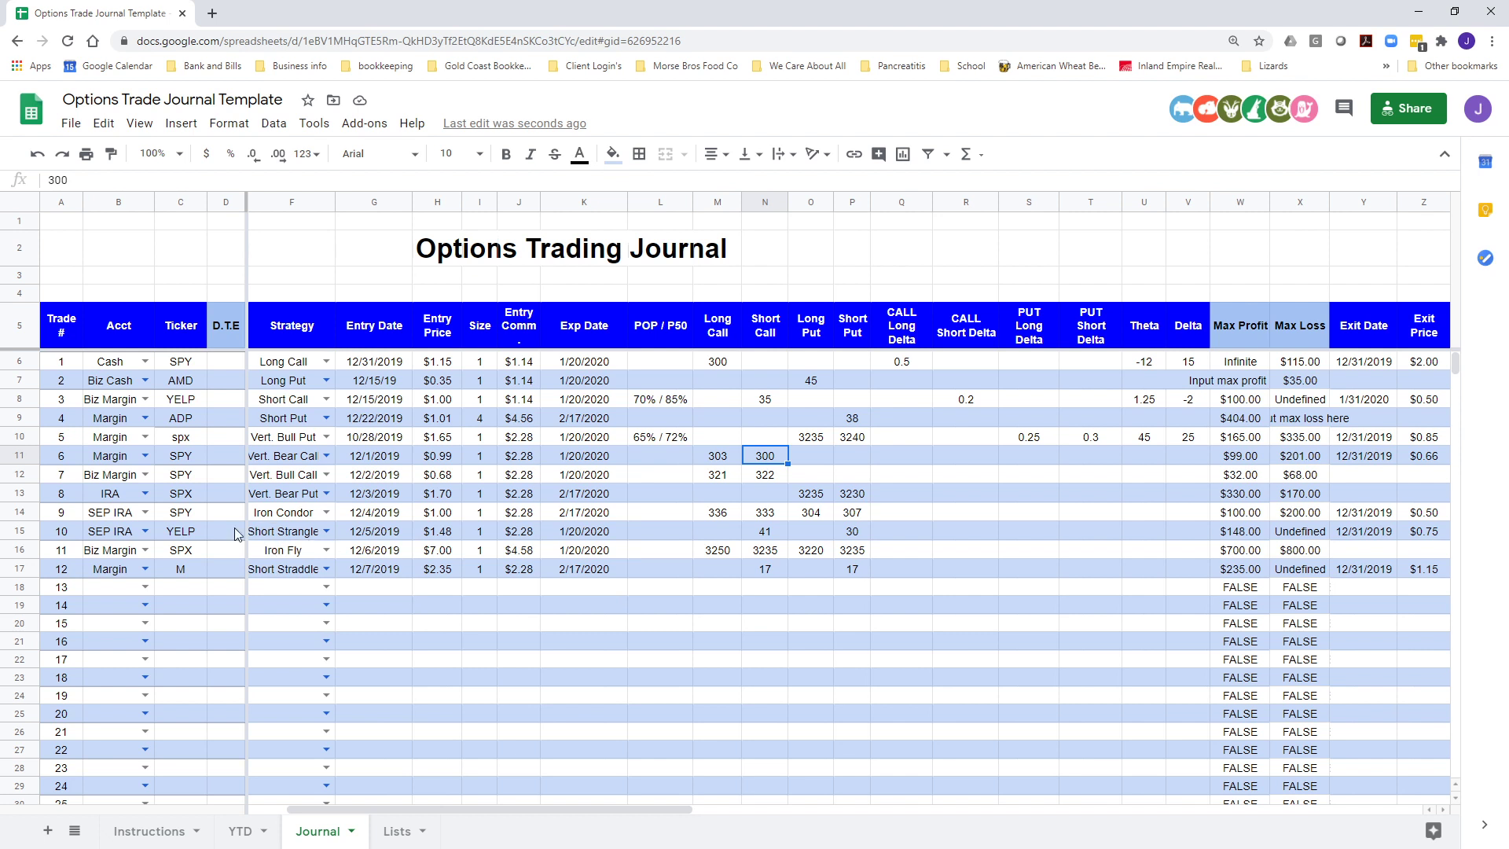
Review trade 10's Short Strangle strategy, CR / DB choice, Short Call and Short Put strikes, and Max Loss cell
click(284, 536)
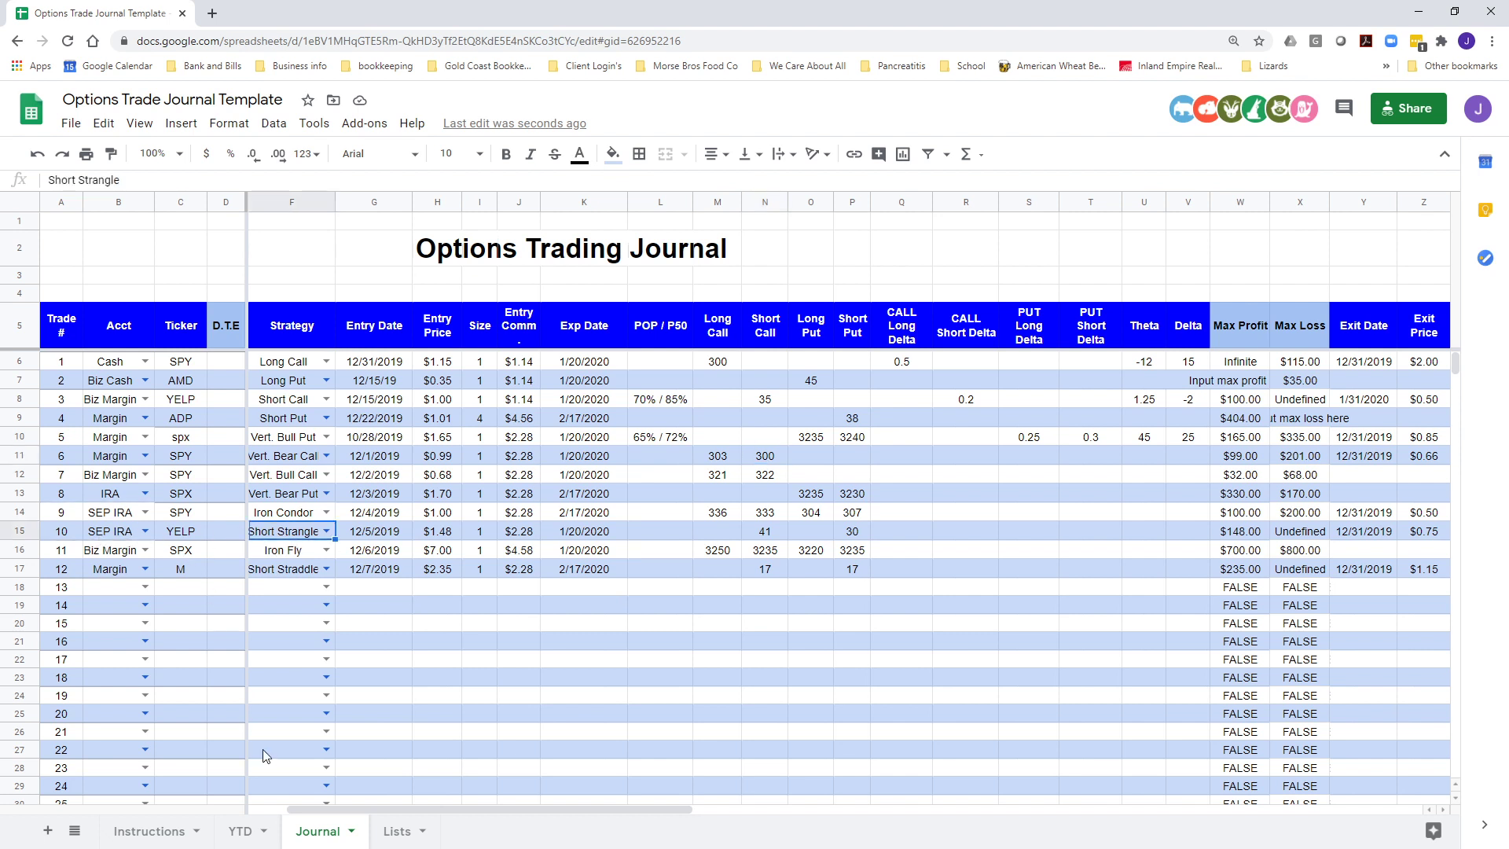
key(Left)
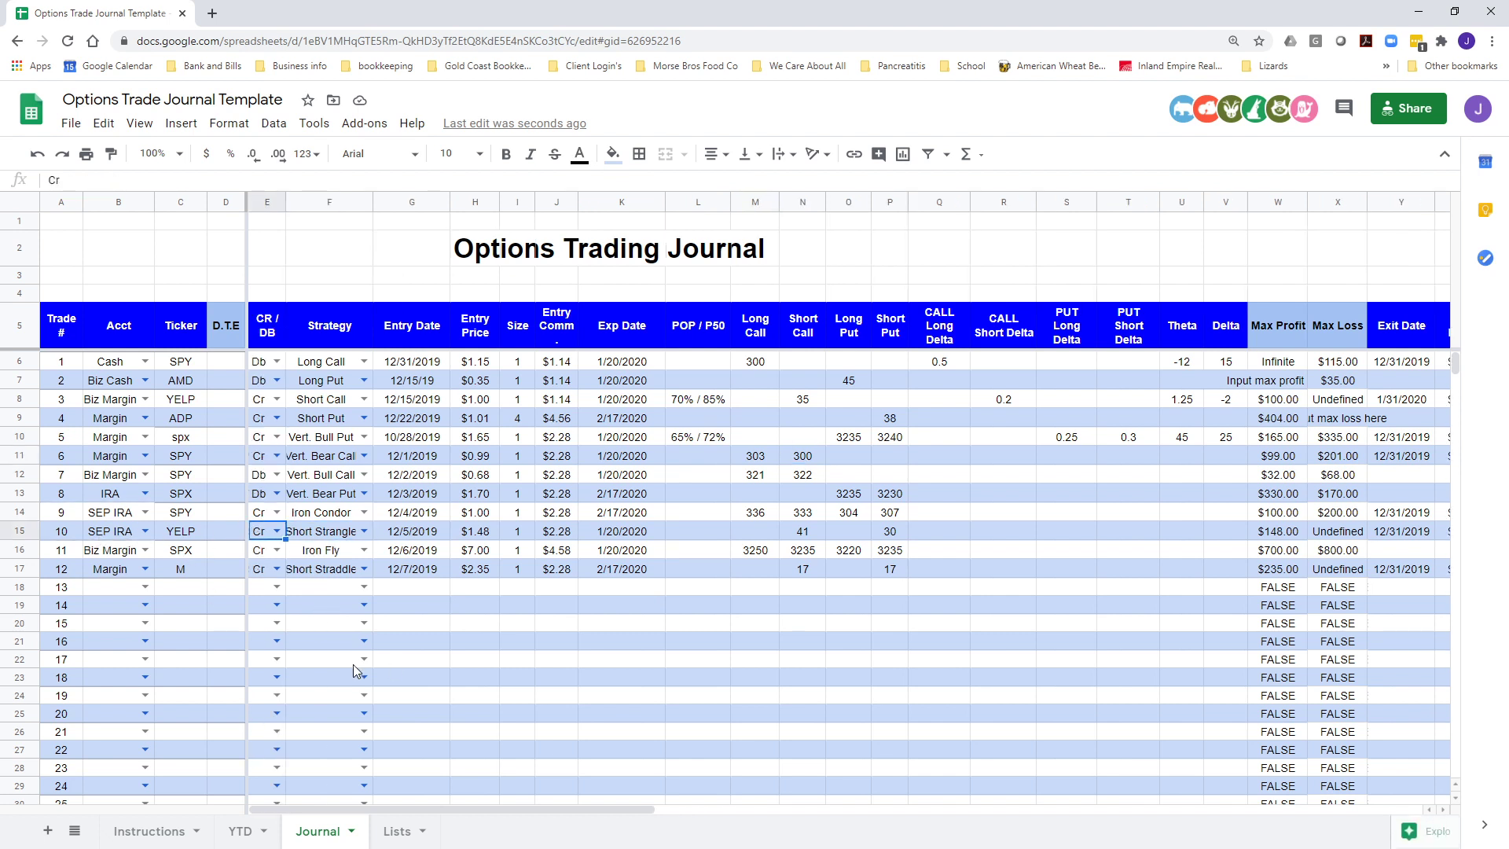
click(803, 537)
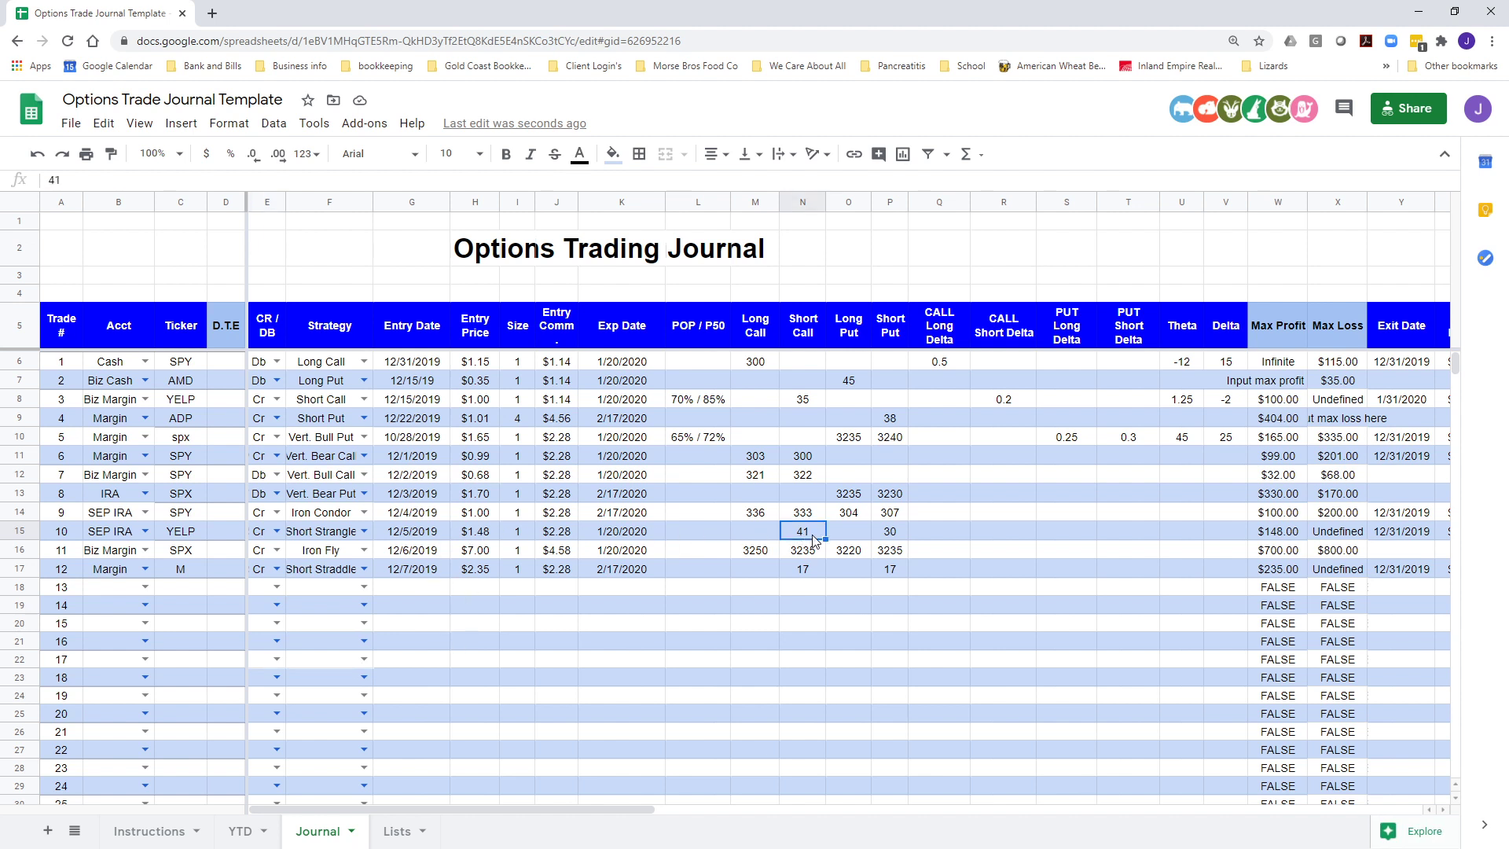
click(888, 538)
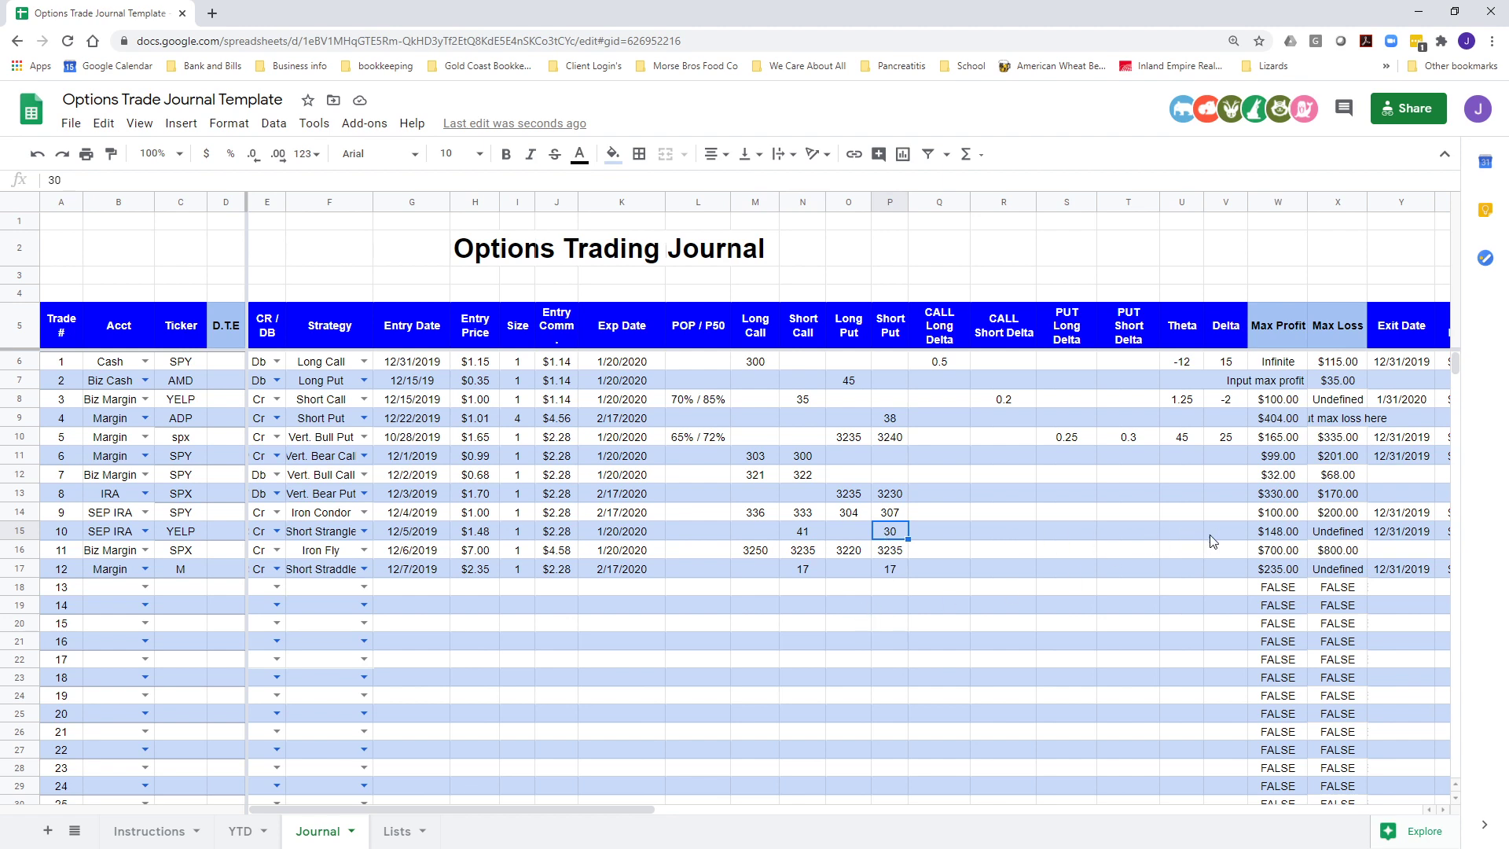
drag(592, 808, 729, 810)
click(1013, 532)
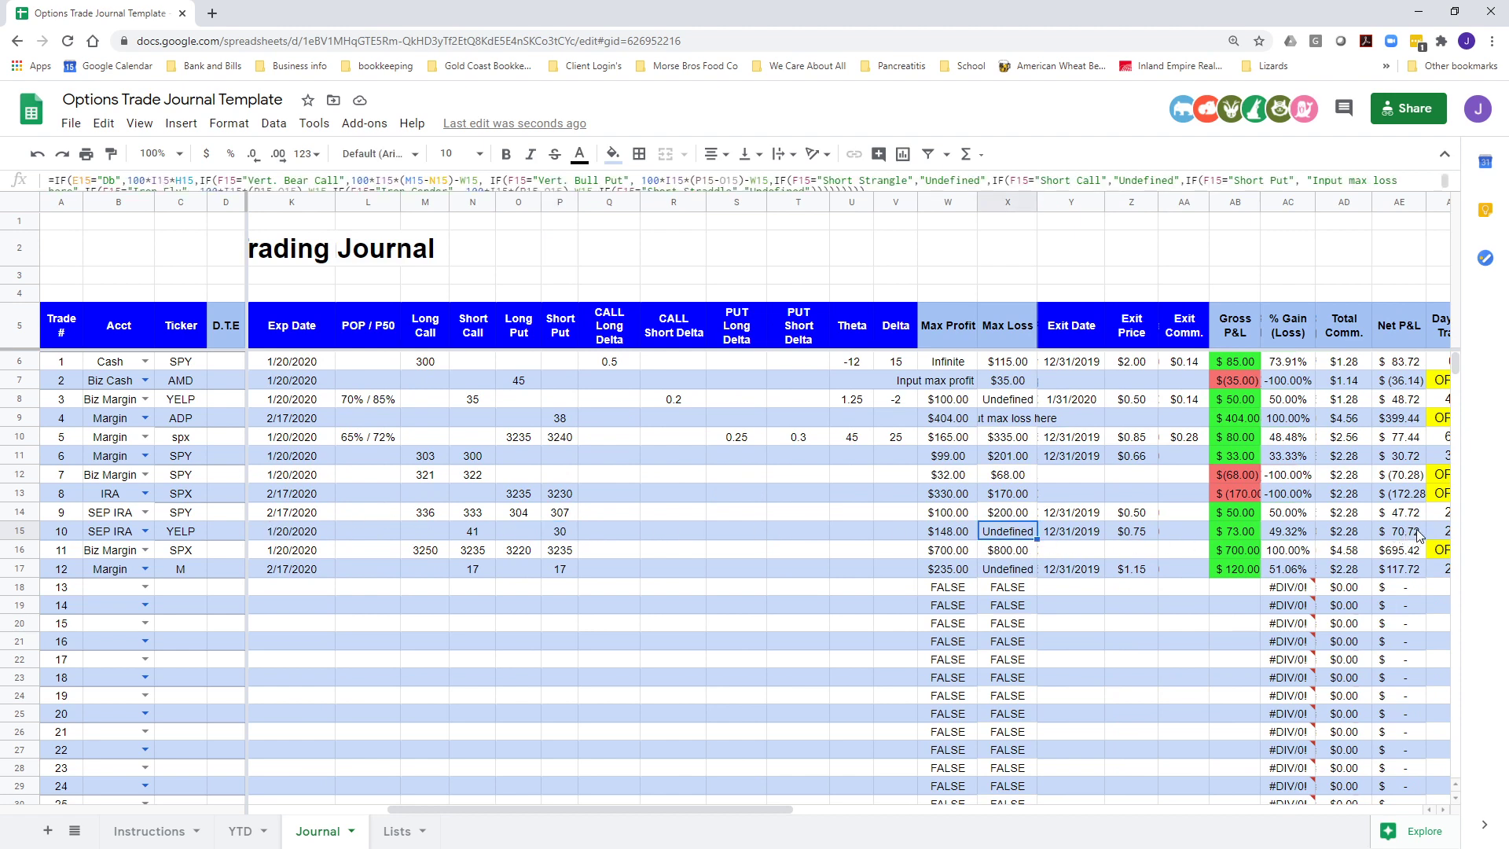
Select trade 9's Iron Condor row and check its Long Call strike
drag(616, 813, 436, 805)
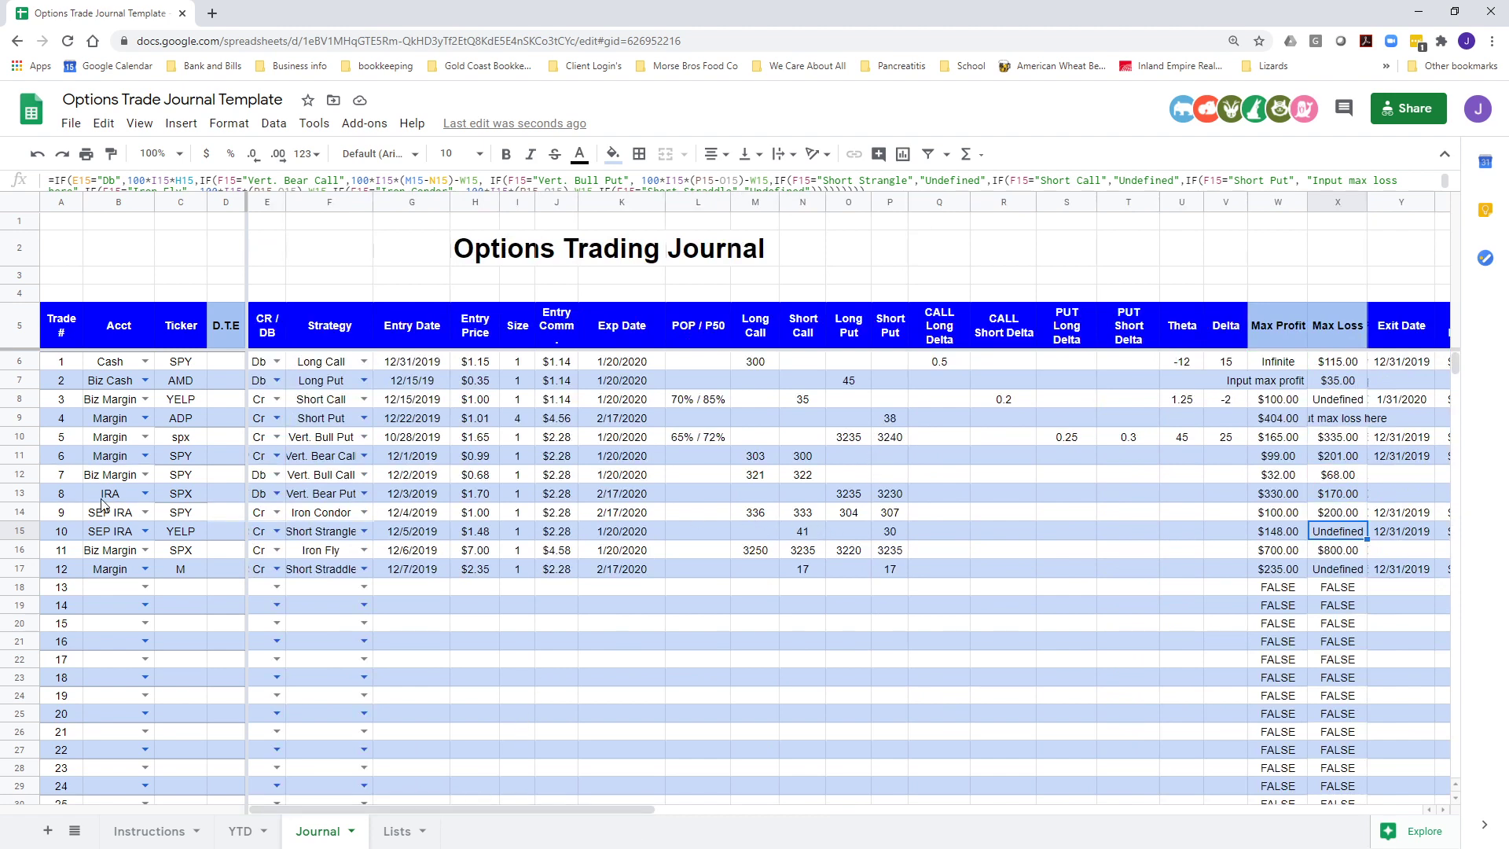
click(23, 516)
click(753, 514)
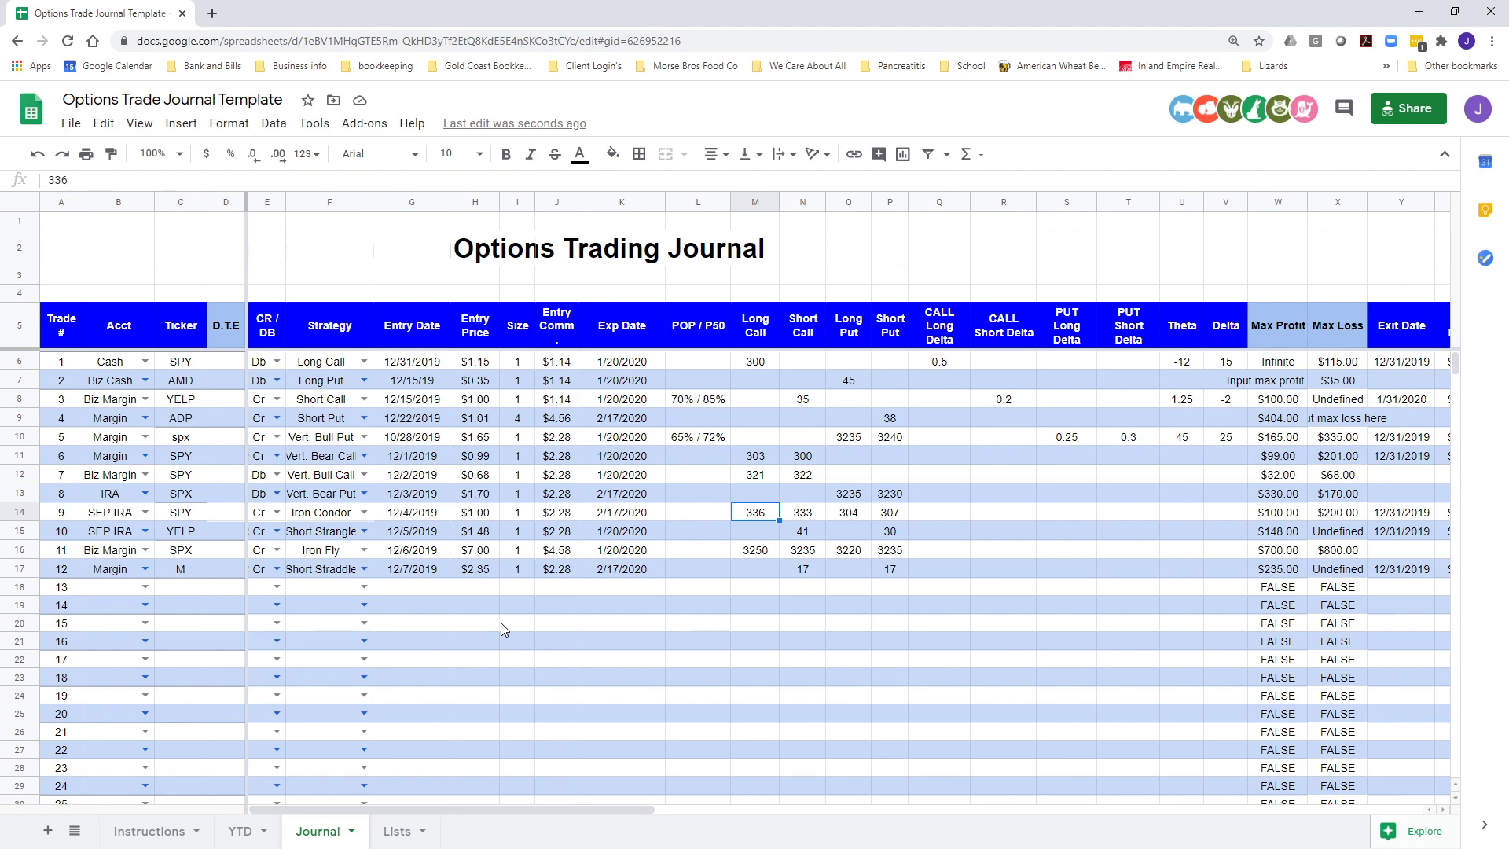
Select trade 4's row and review its cells from Strategy through Exp Date
drag(483, 807, 398, 825)
click(16, 418)
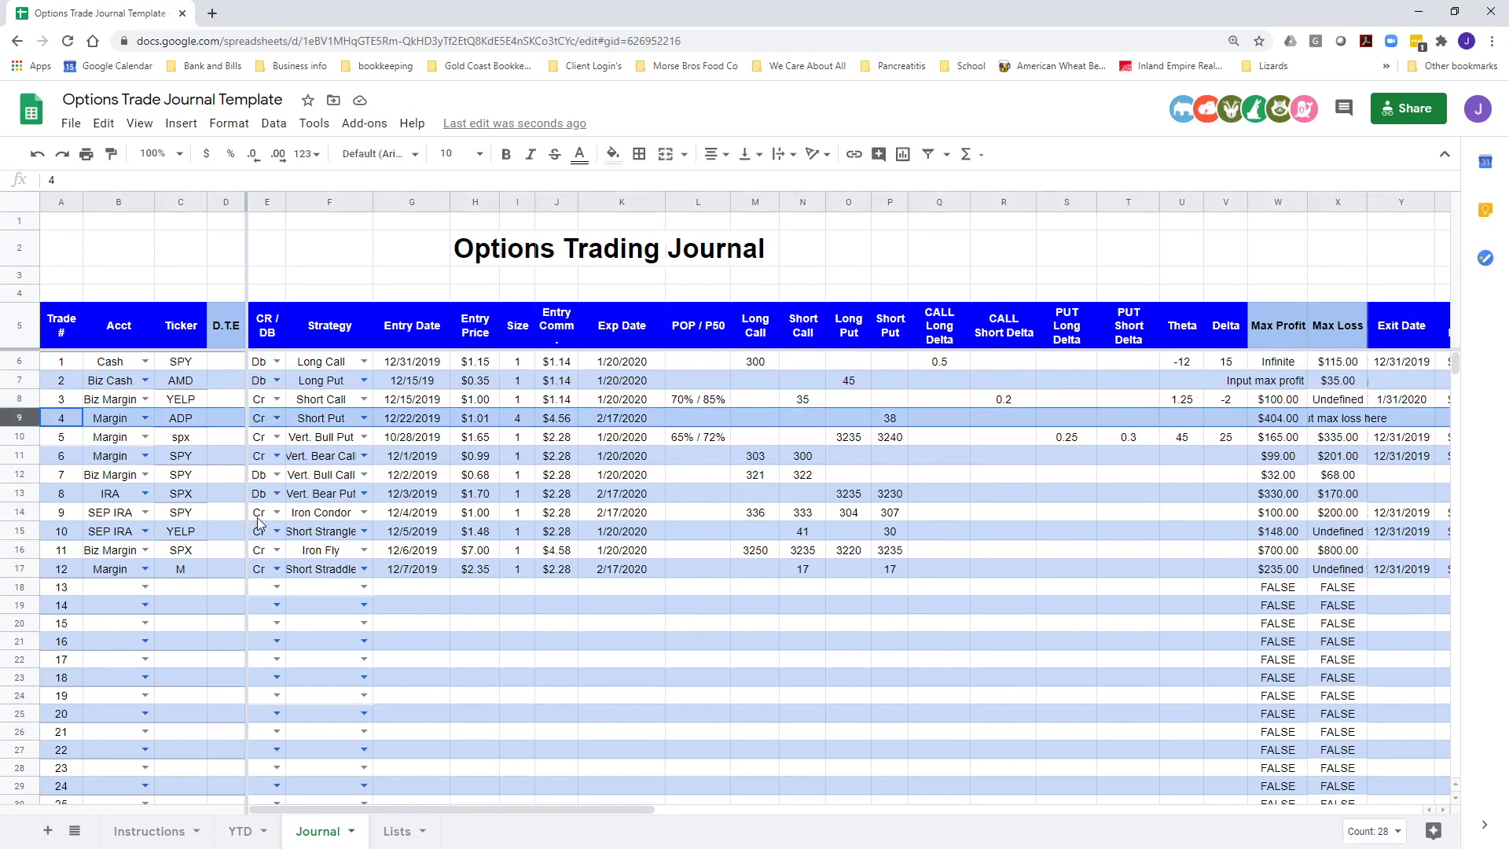
click(319, 421)
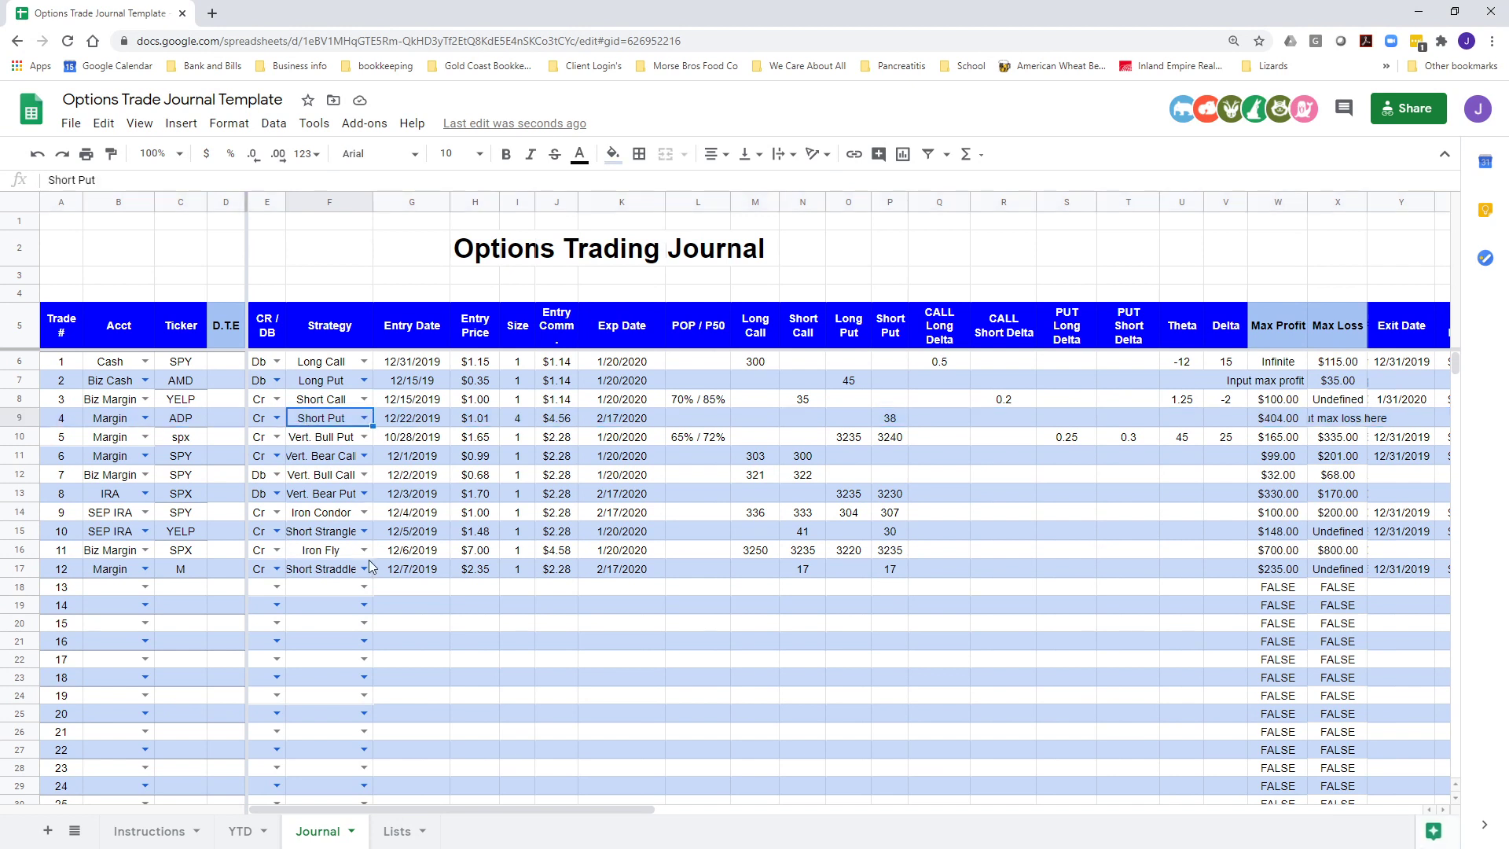
key(Right)
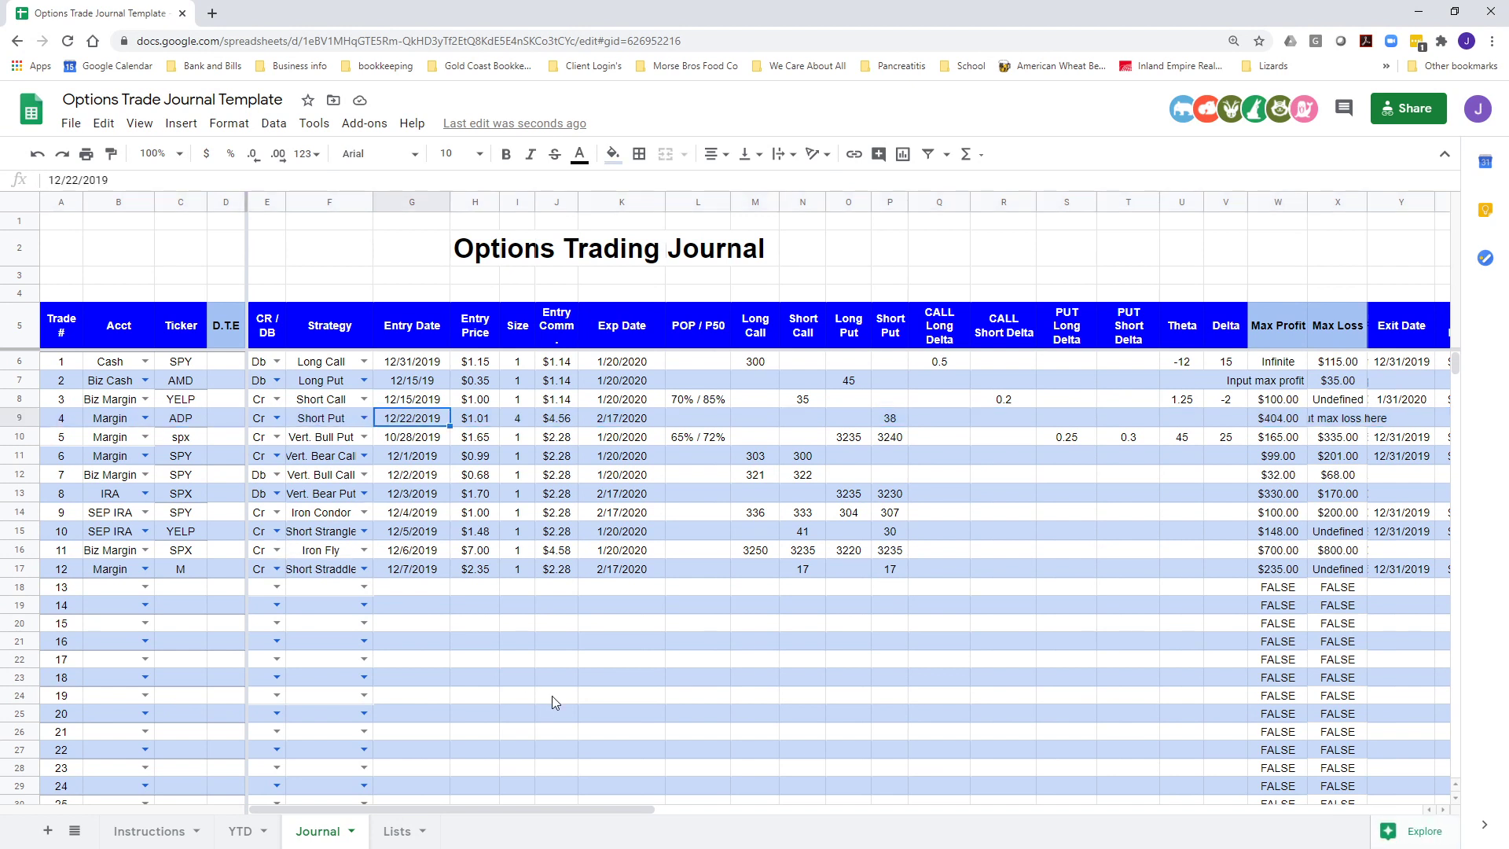
key(Right)
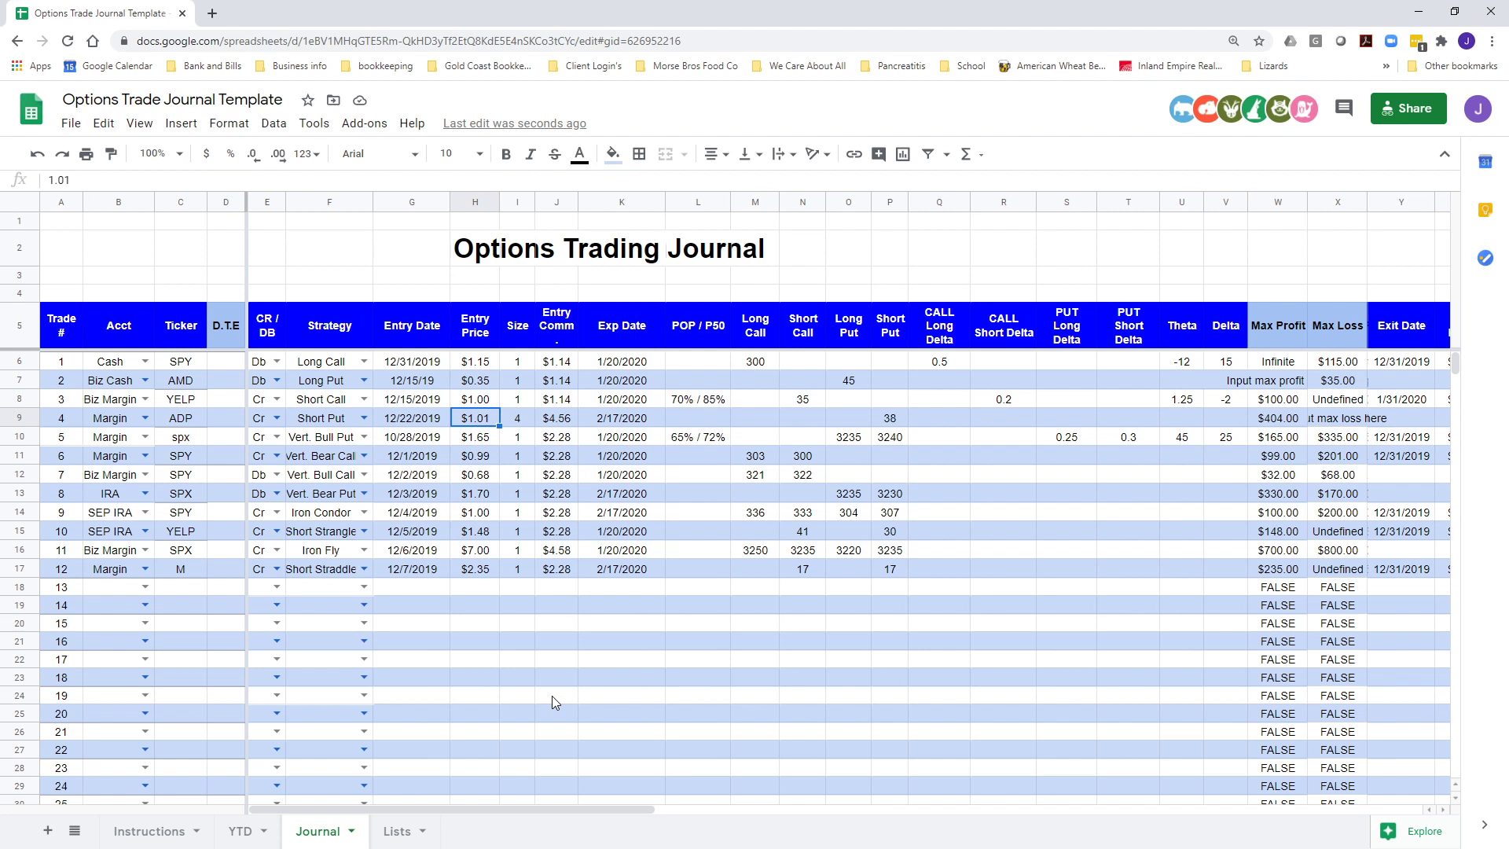
key(Right)
key(Right)
key(Right)
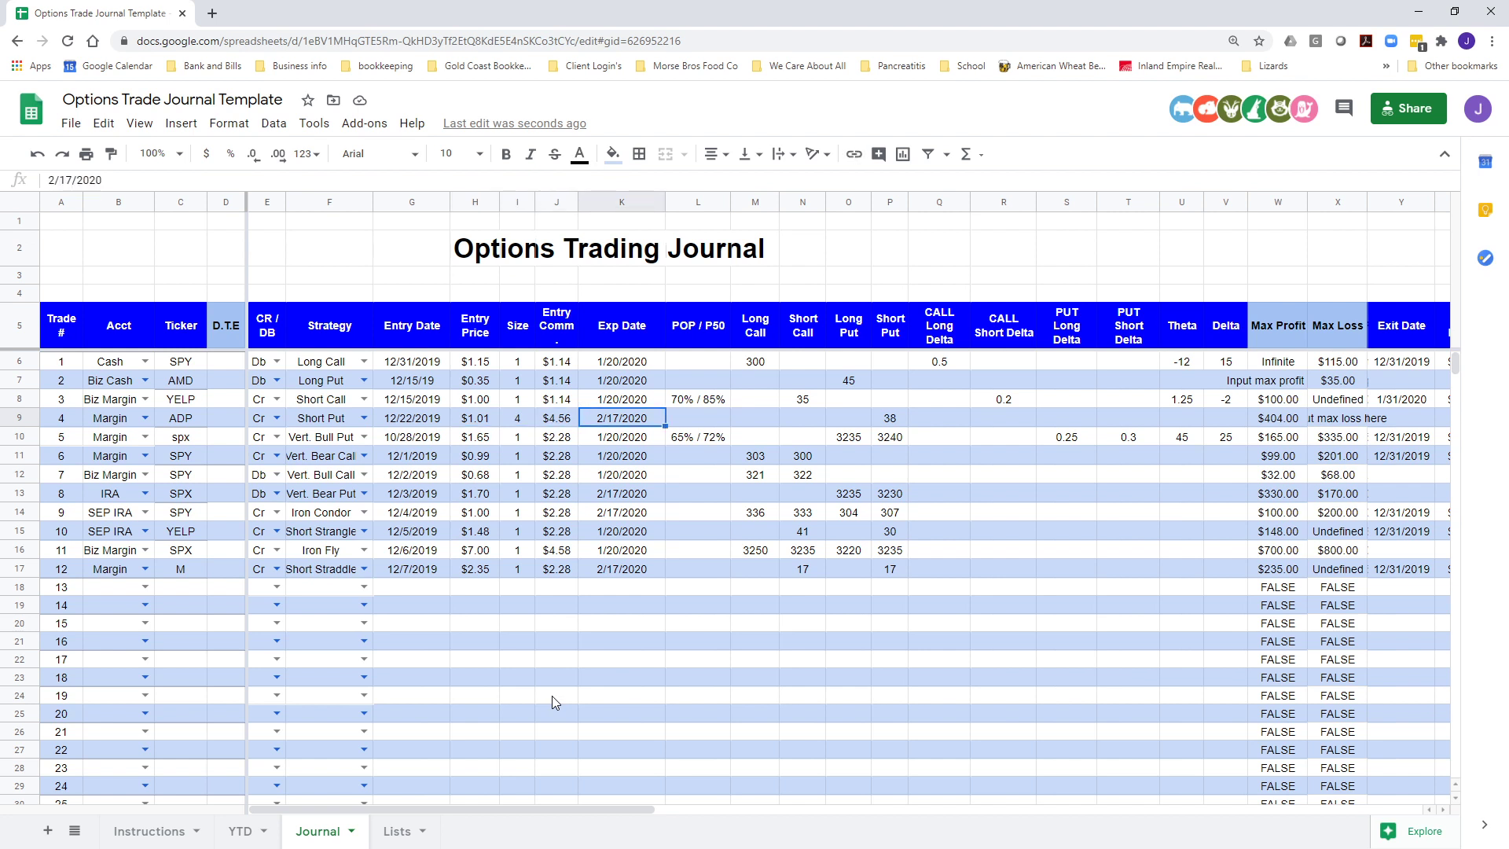
Review trade 4's cells from POP / P50 across to Max Loss
key(Right)
key(Right)
key(Right)
key(Right)
key(Right)
key(Right)
key(Right)
key(Right)
key(Right)
key(Right)
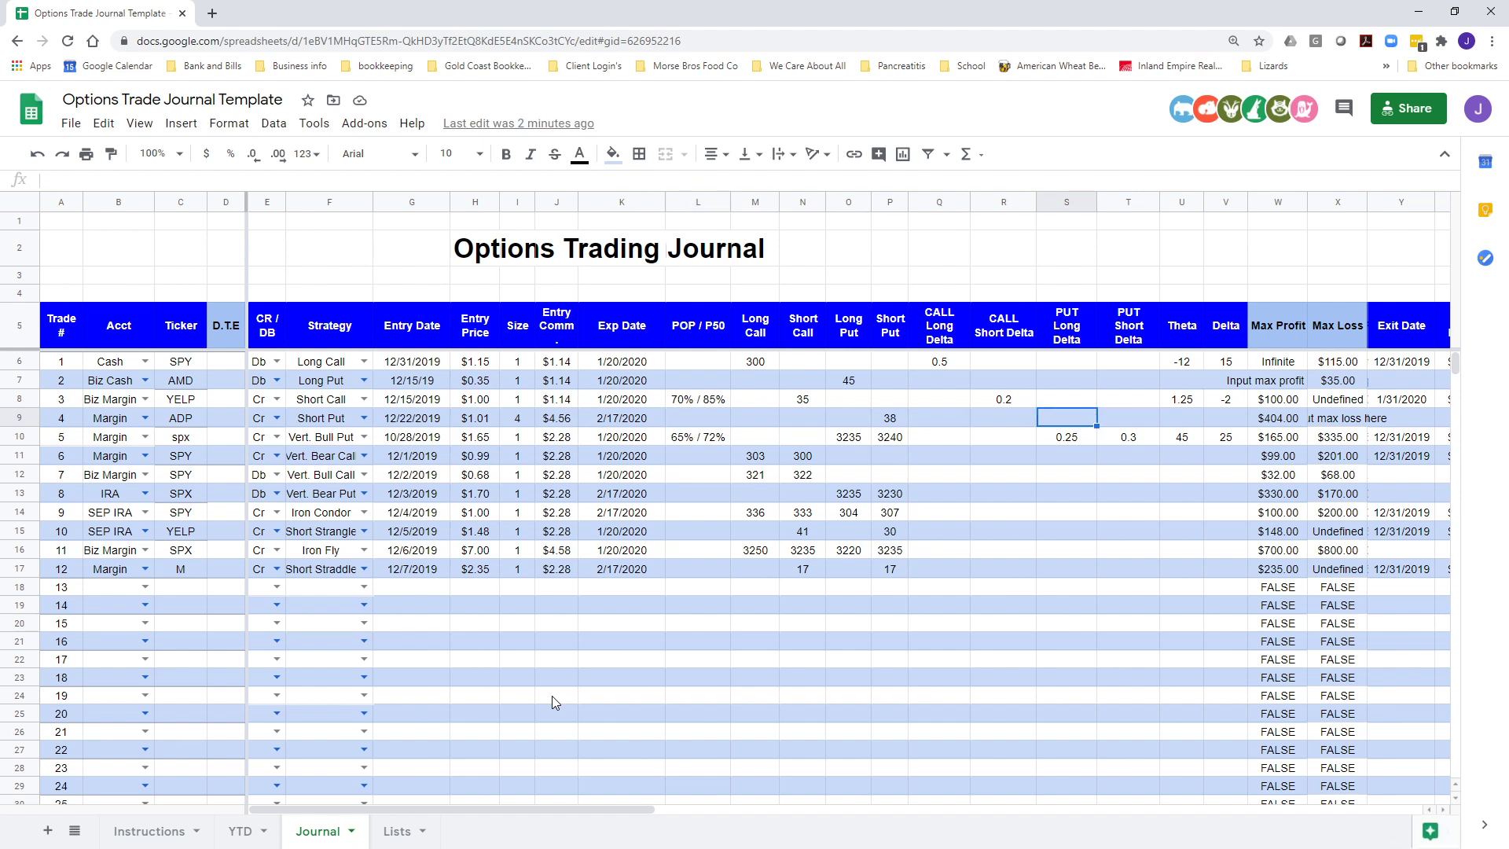
key(Right)
key(Right)
key(Right)
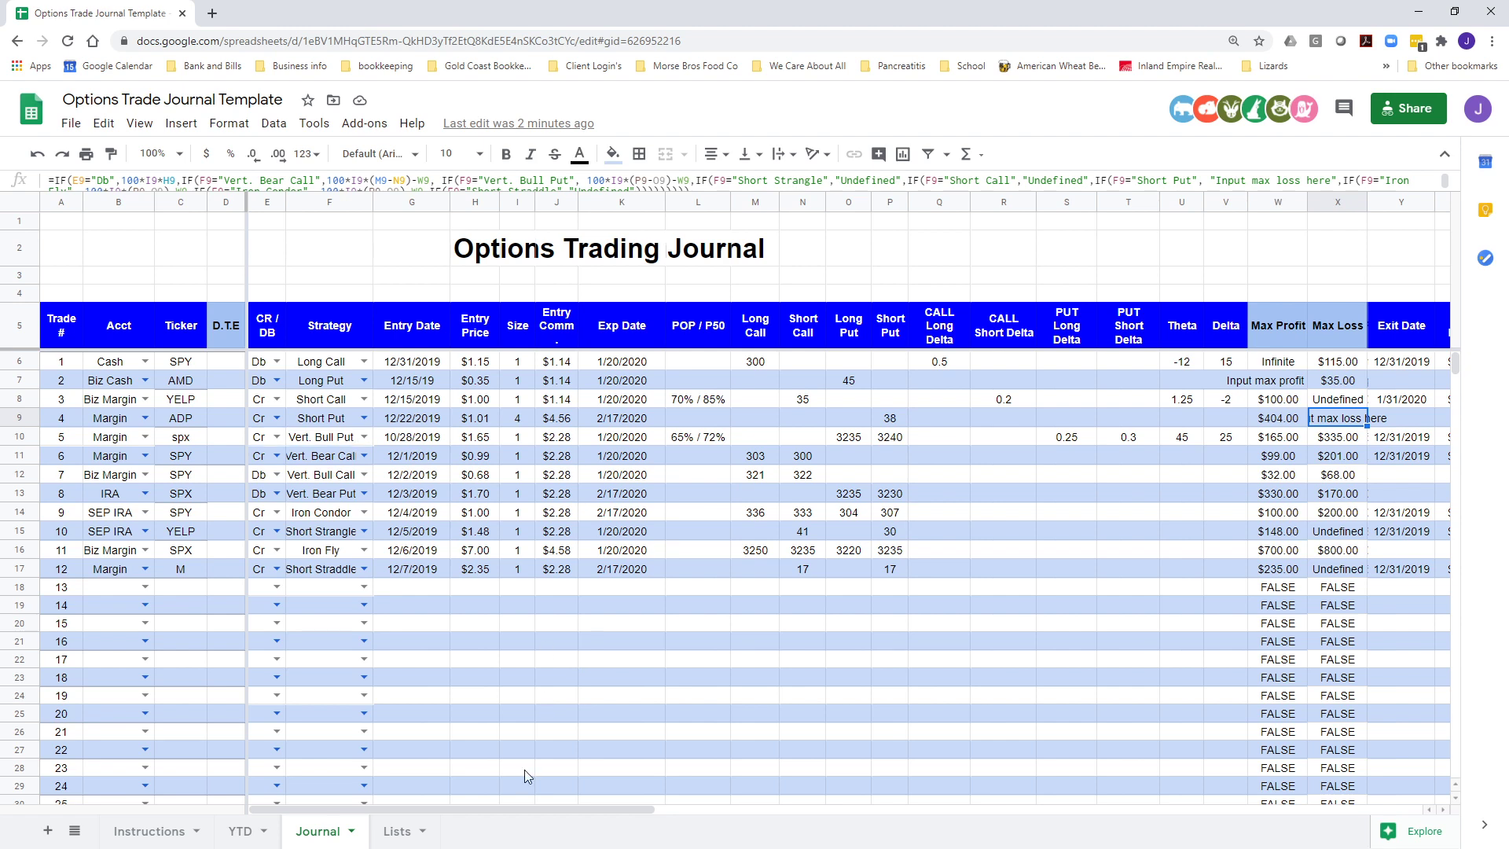
Left-align the text in trade 4's Max Loss cell
drag(517, 812, 734, 811)
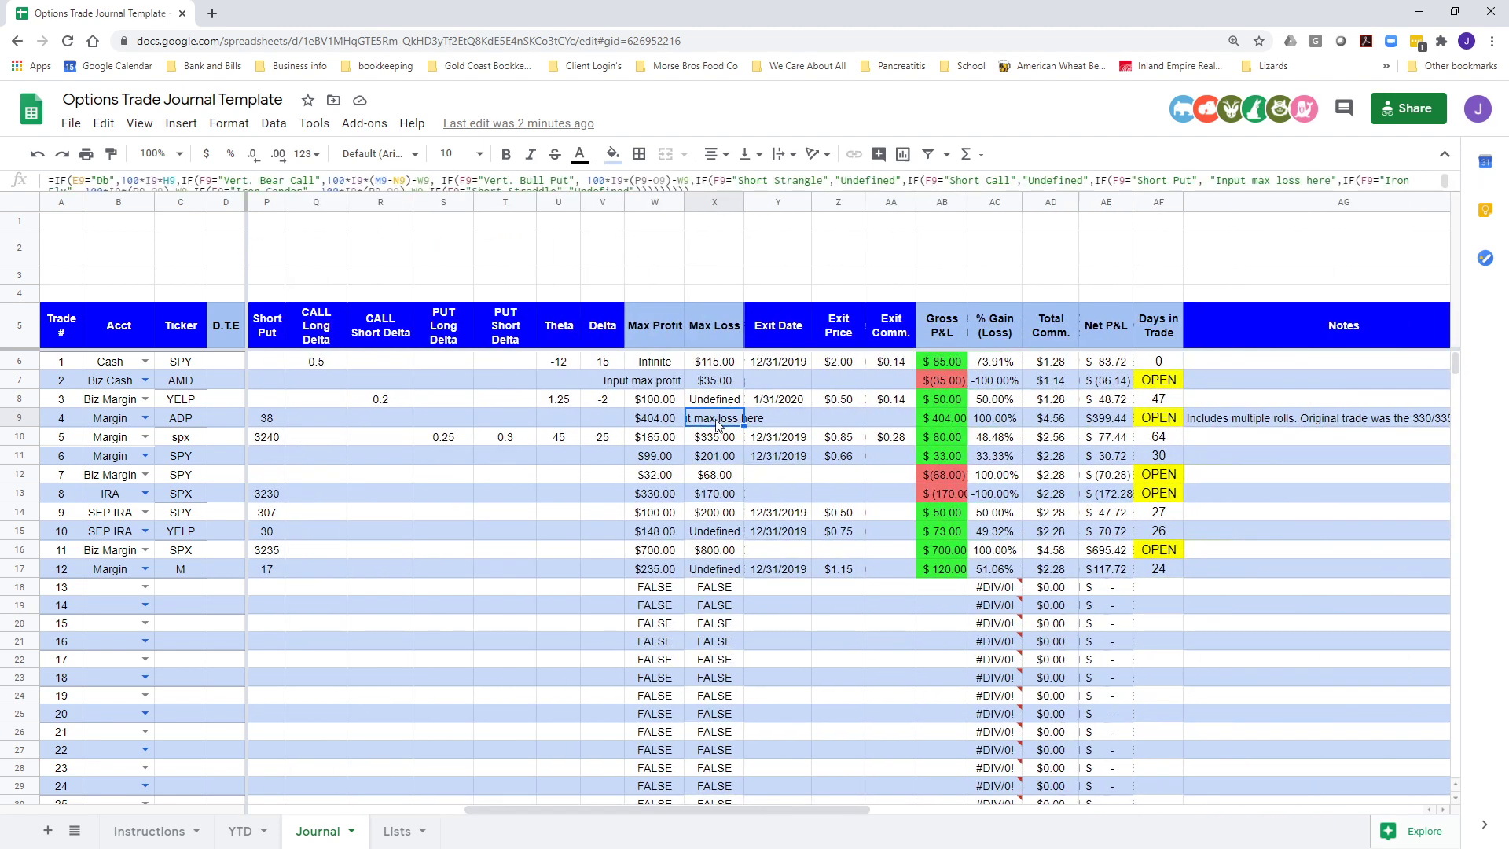
click(712, 153)
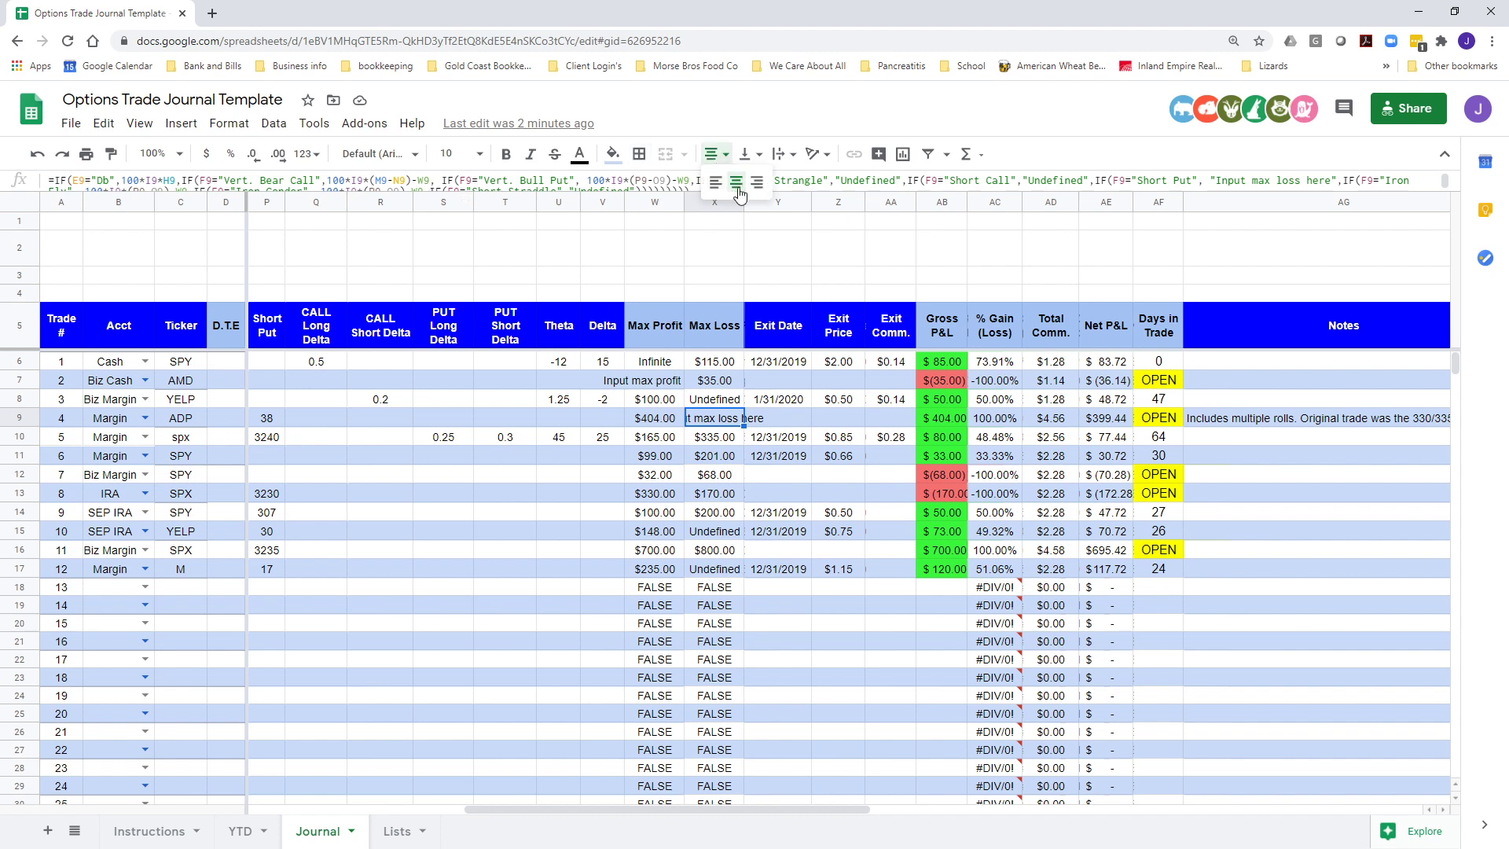
click(720, 189)
click(799, 535)
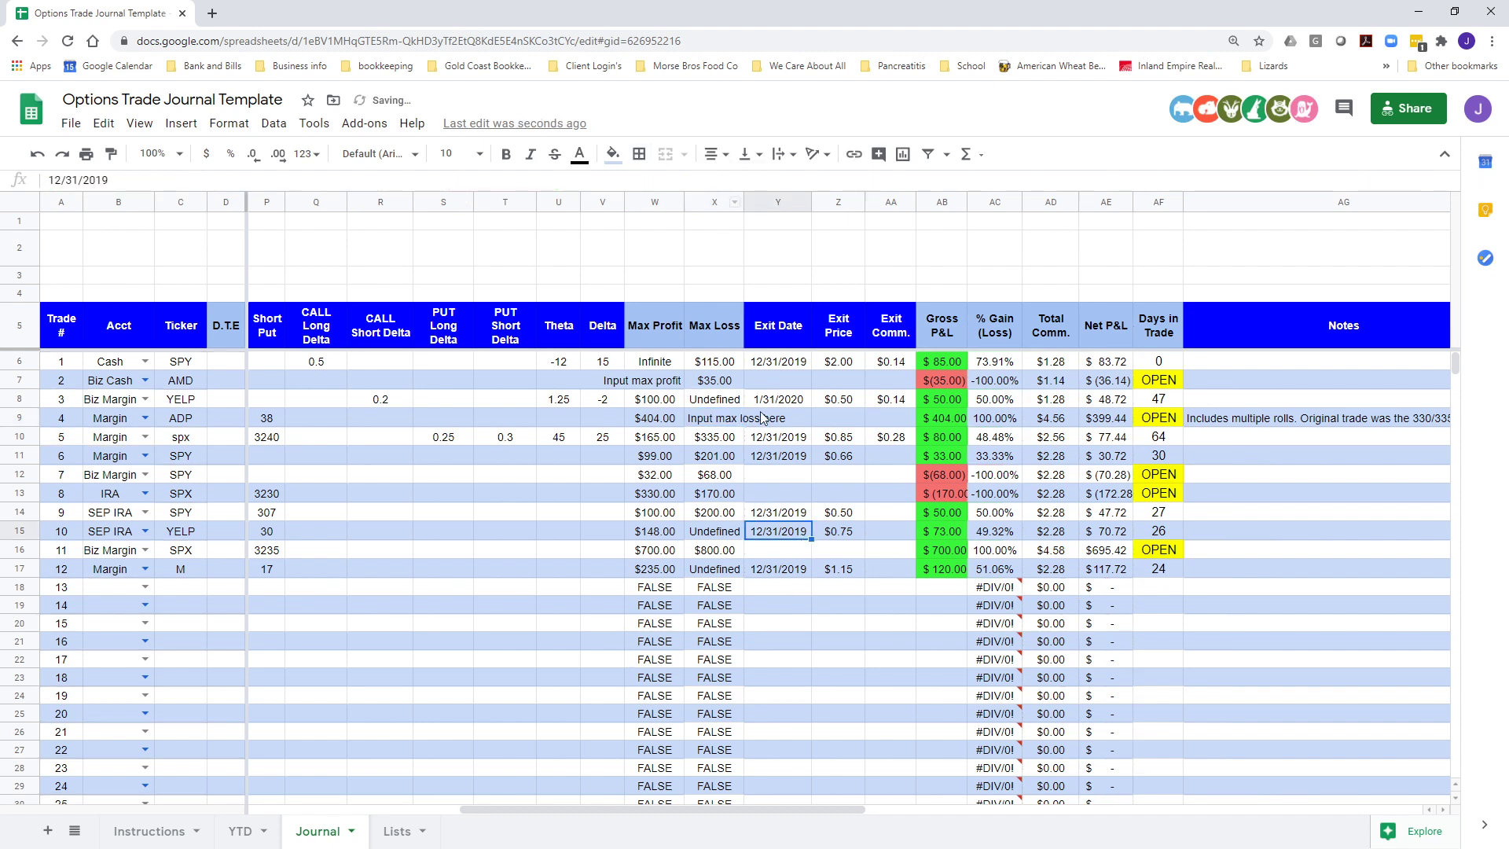
Try a Max Loss of 5200 for trade 4 and undo the entry
click(712, 420)
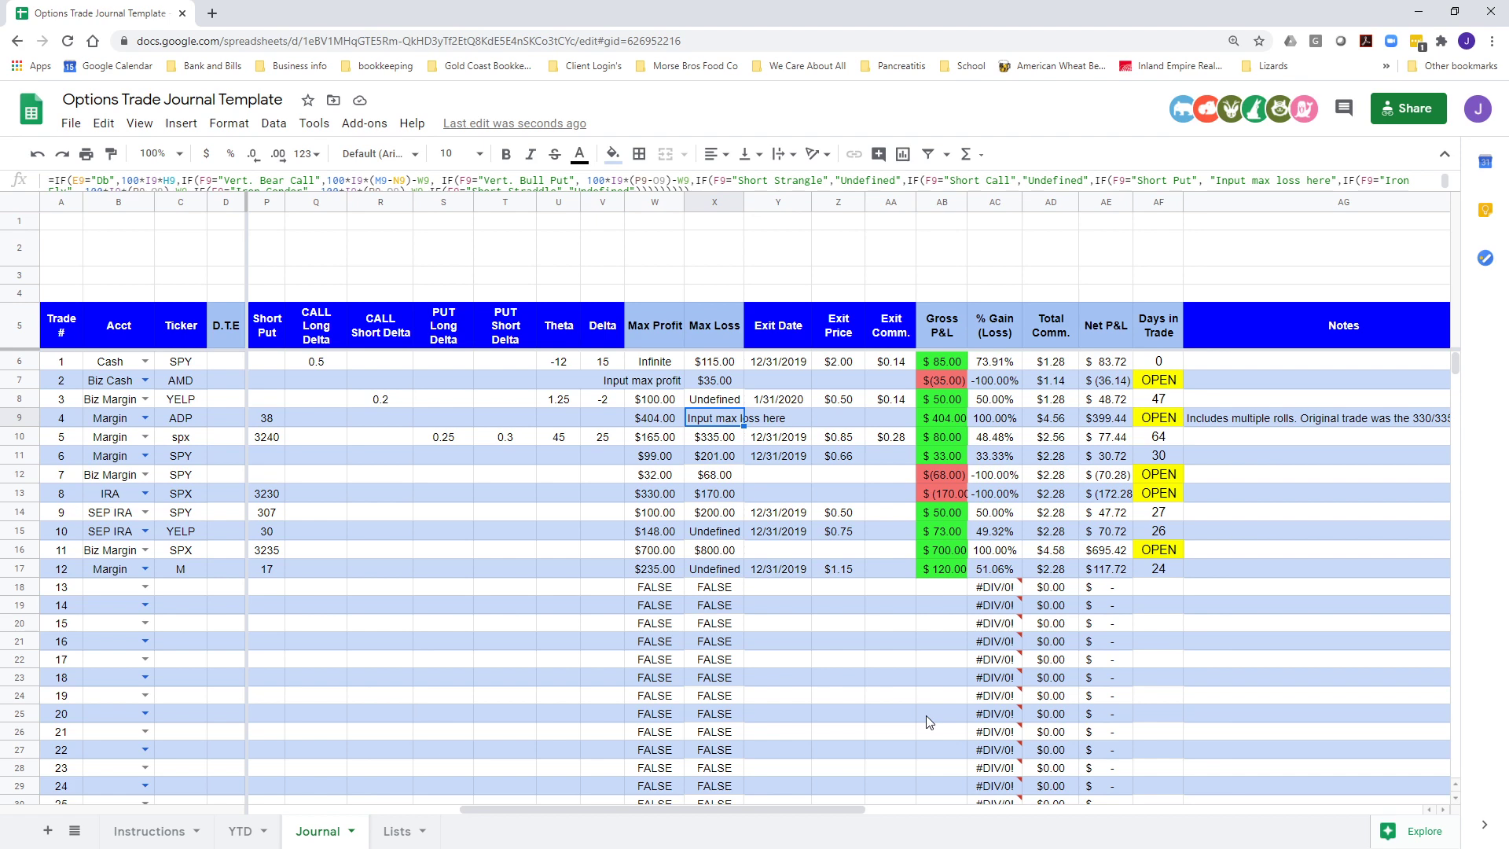
text(5200)
key(Return)
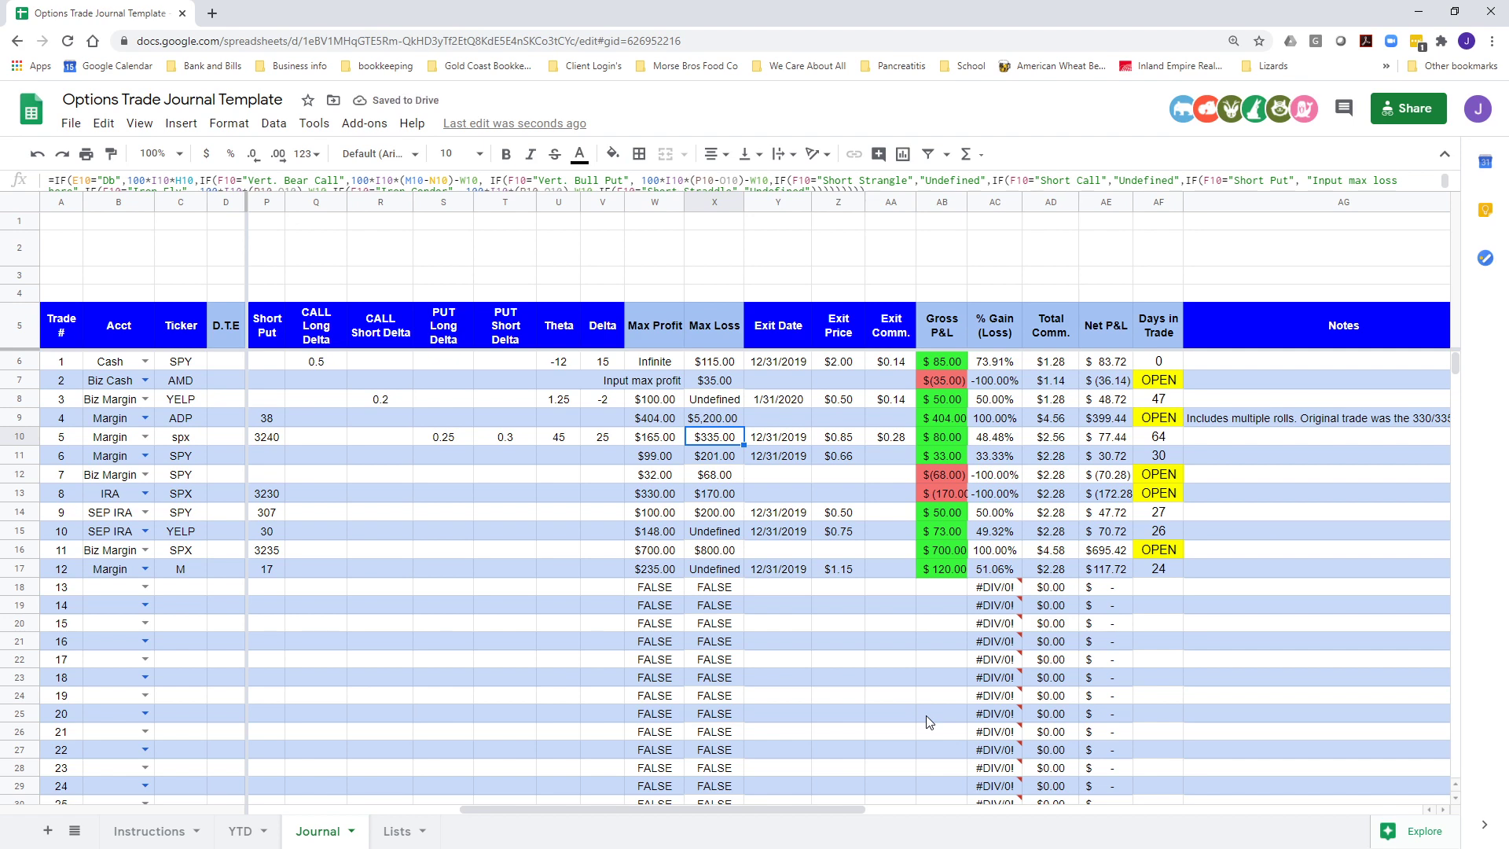
key(ctrl+z)
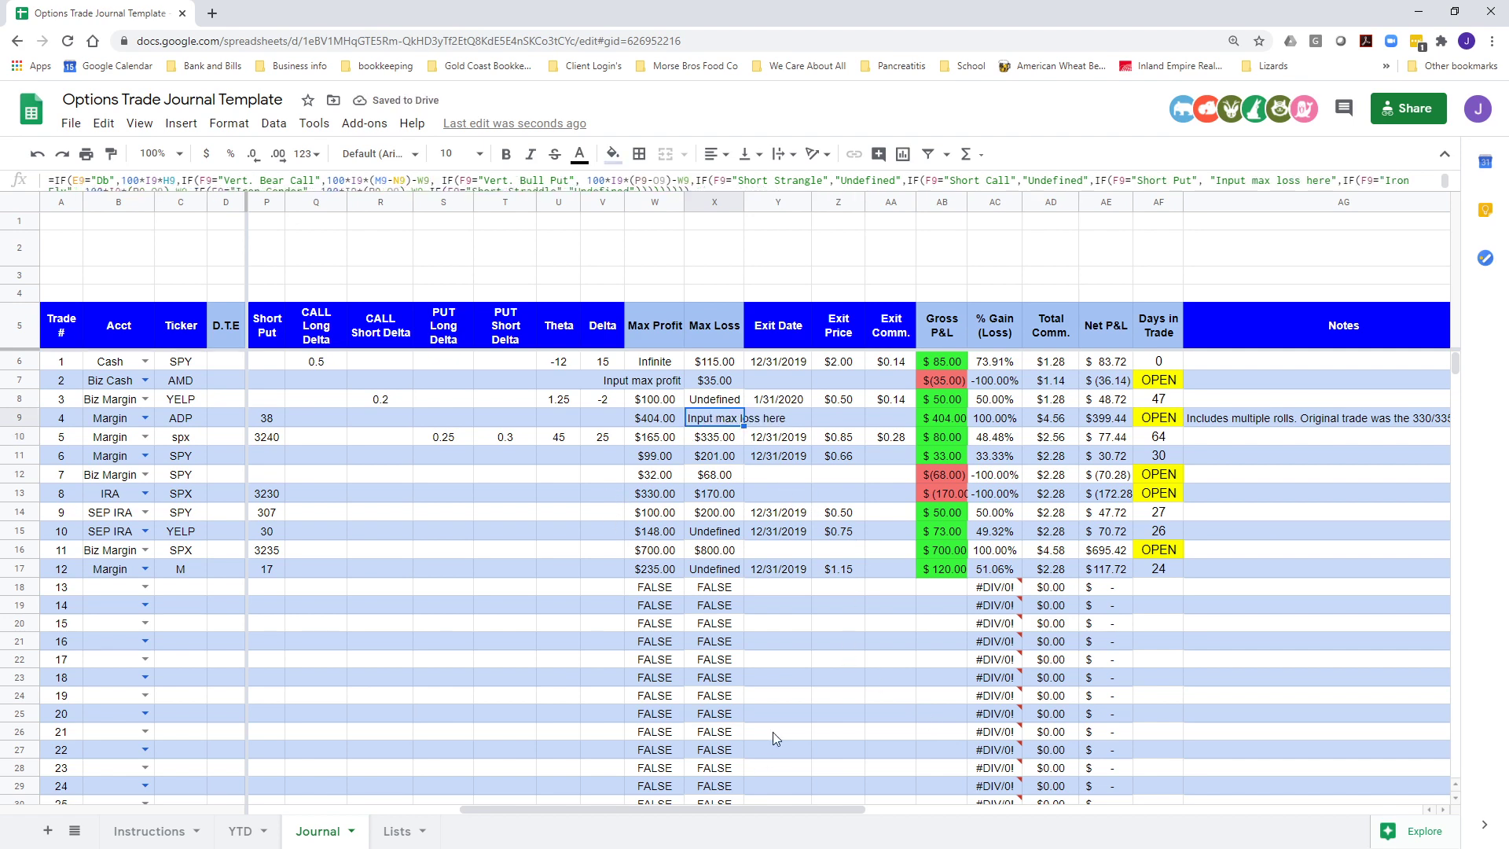
Restore center alignment on trade 4's Max Loss cell
click(722, 157)
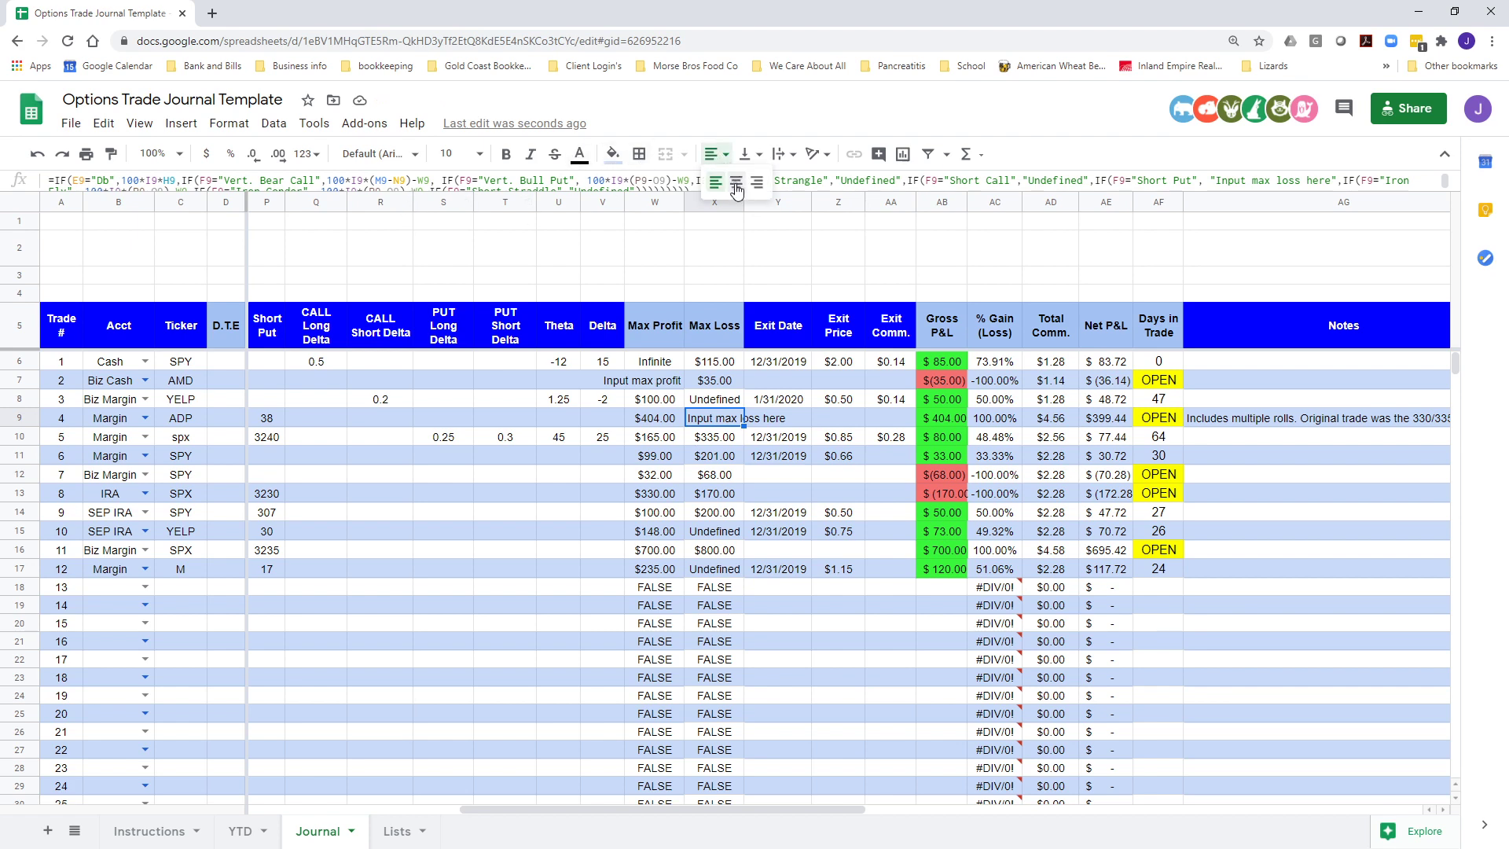
click(736, 182)
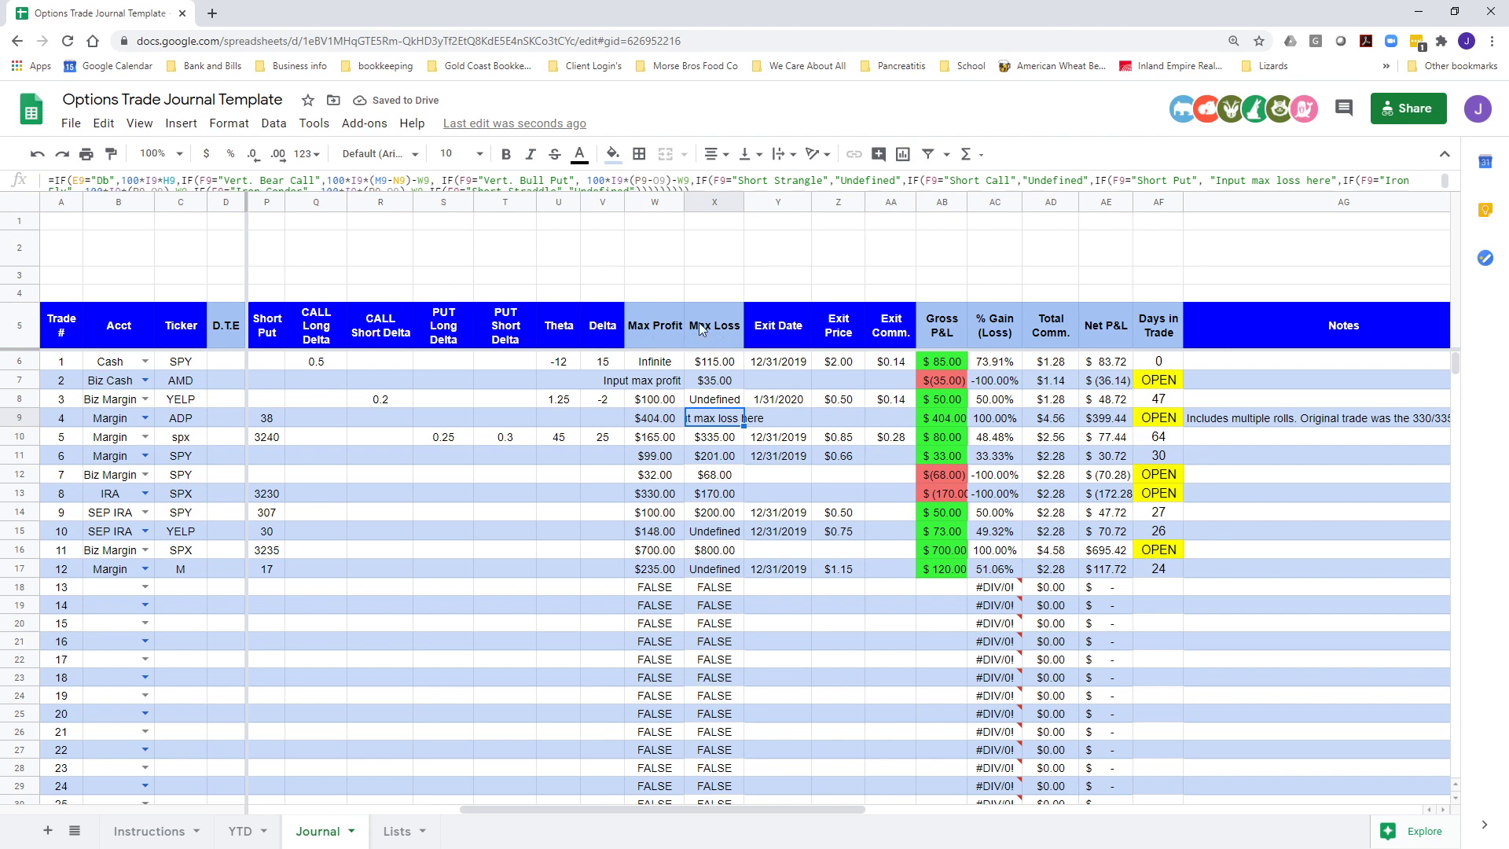
click(783, 424)
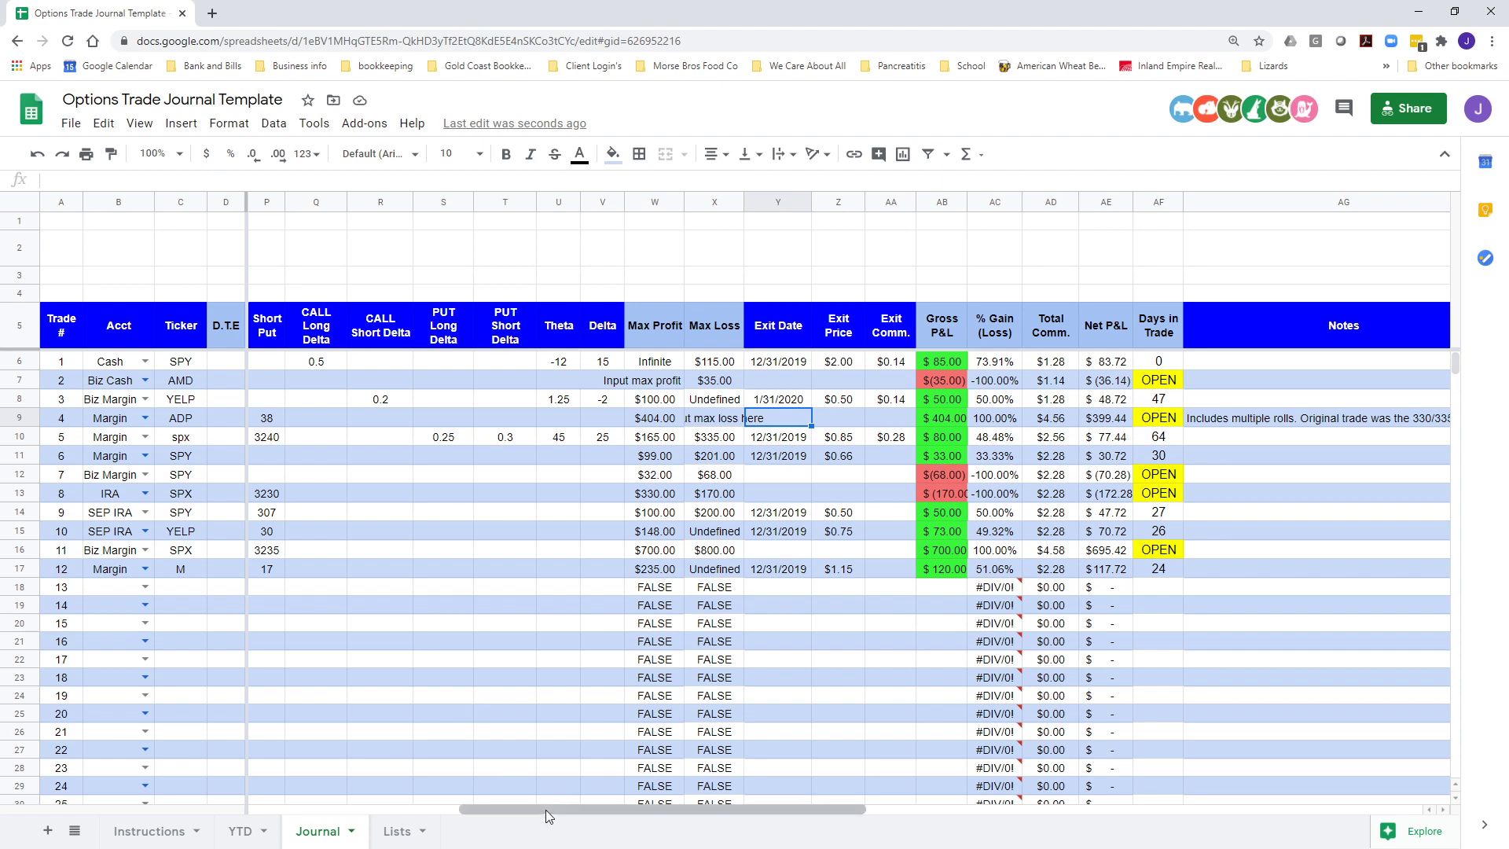
Replace trade 4's Entry Price with the sum +1.01+.35 and check its formula
drag(546, 810, 326, 819)
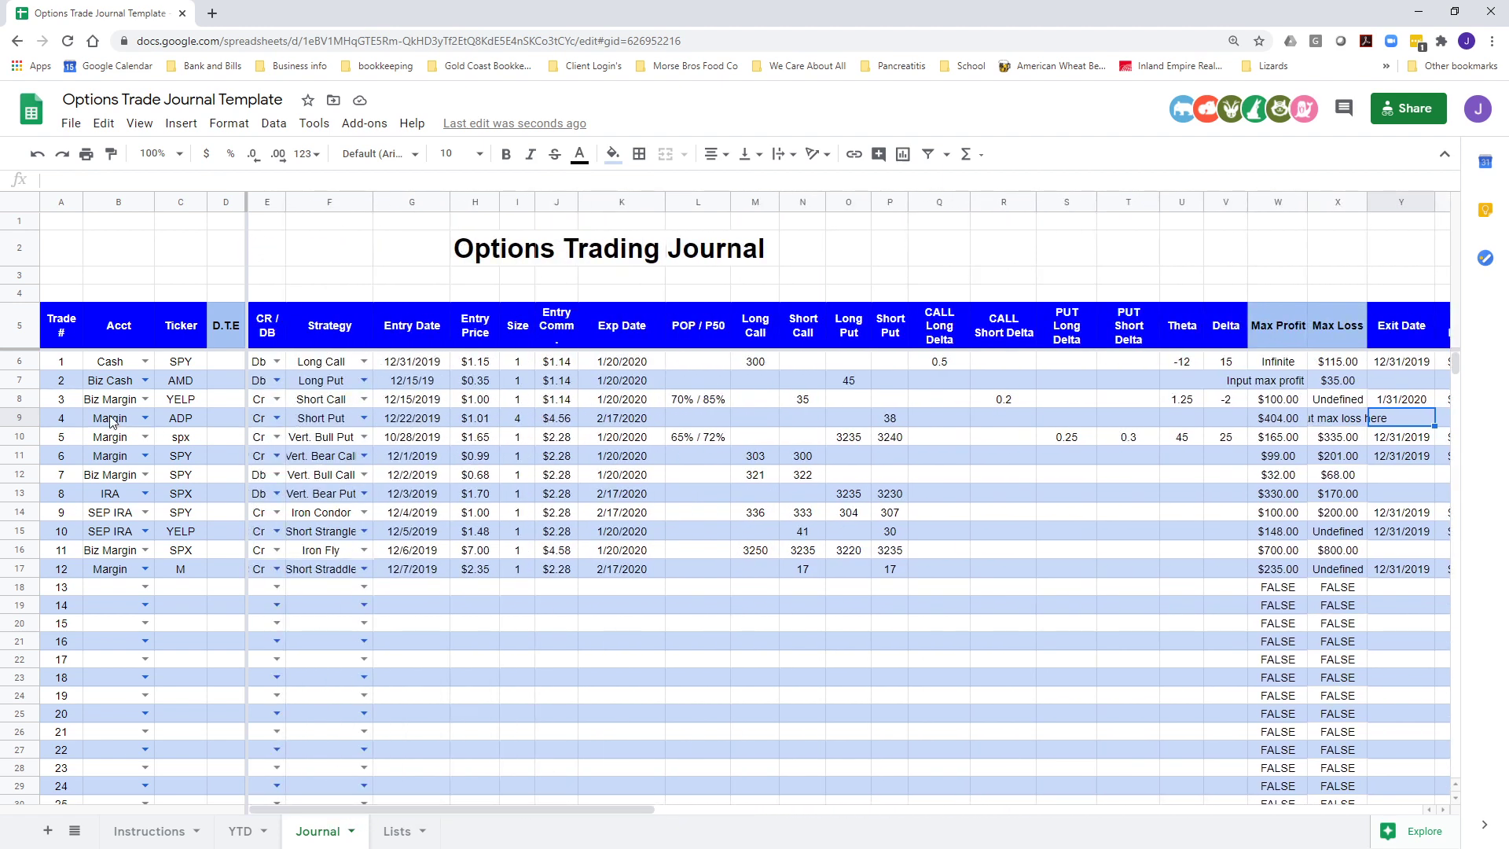
click(481, 421)
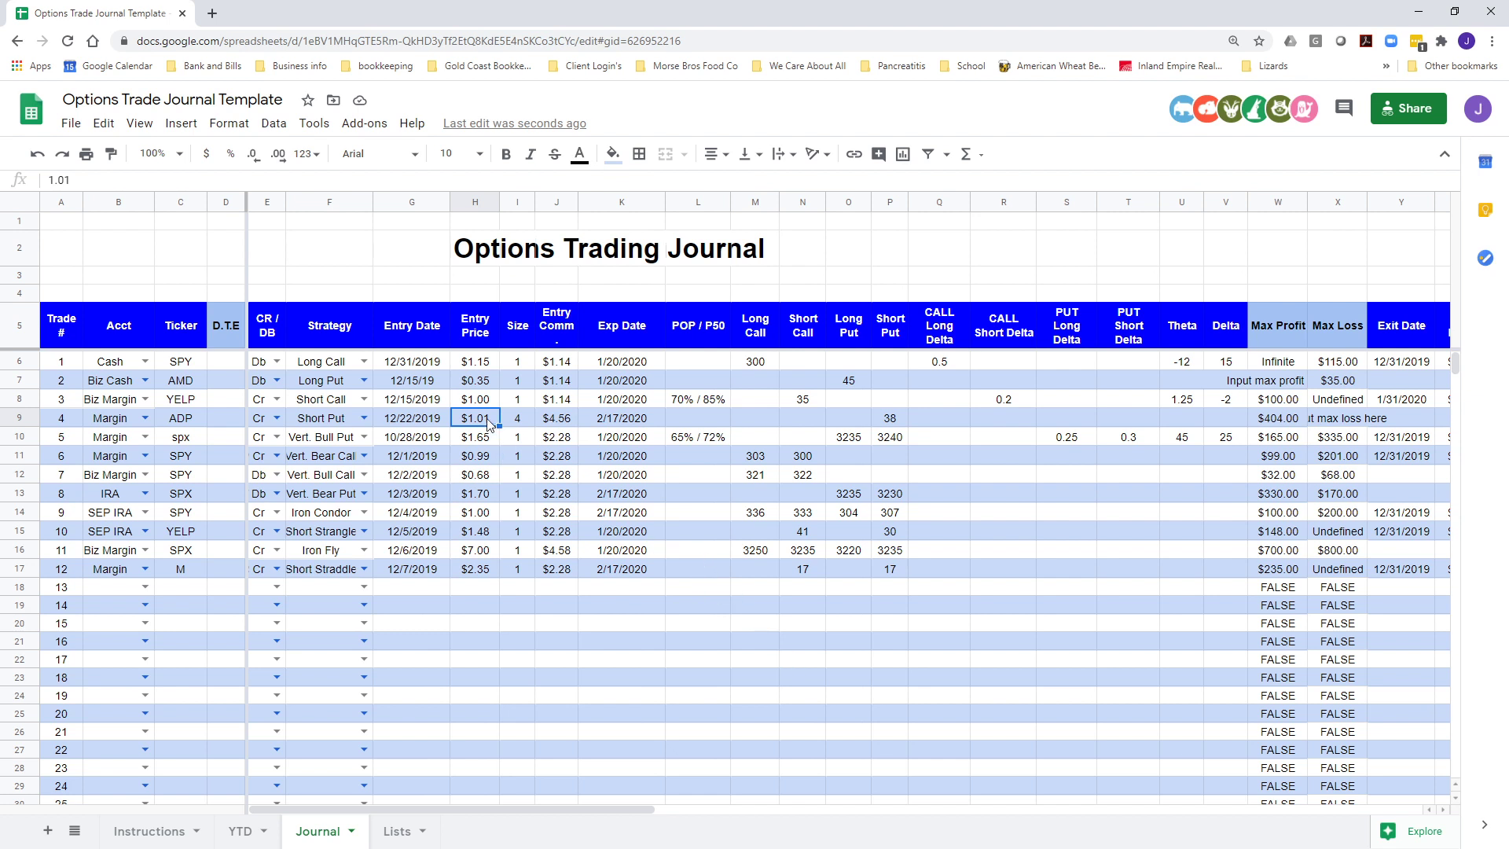
double_click(214, 182)
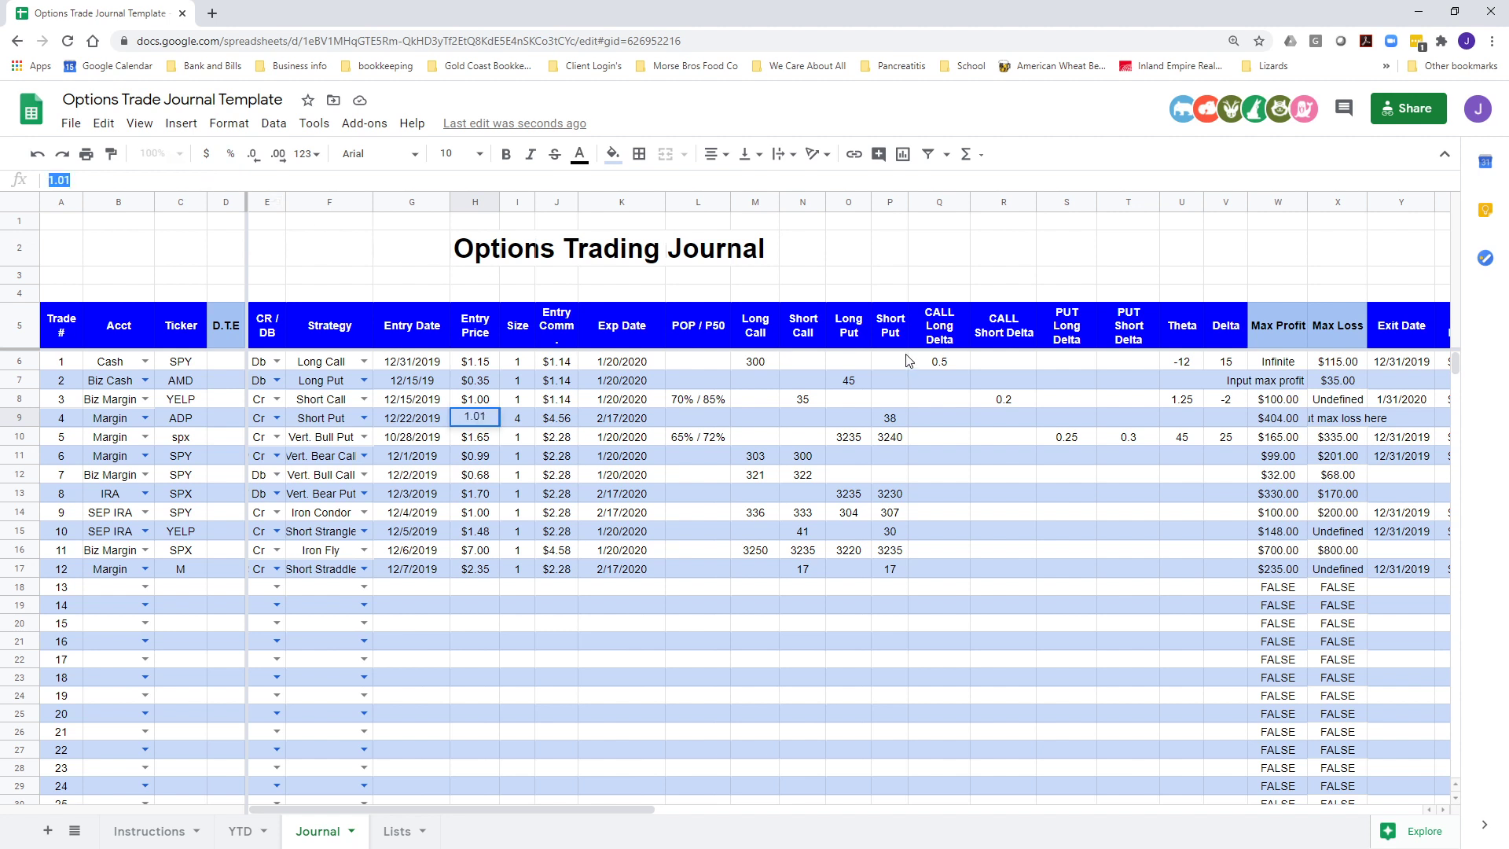
text(+)
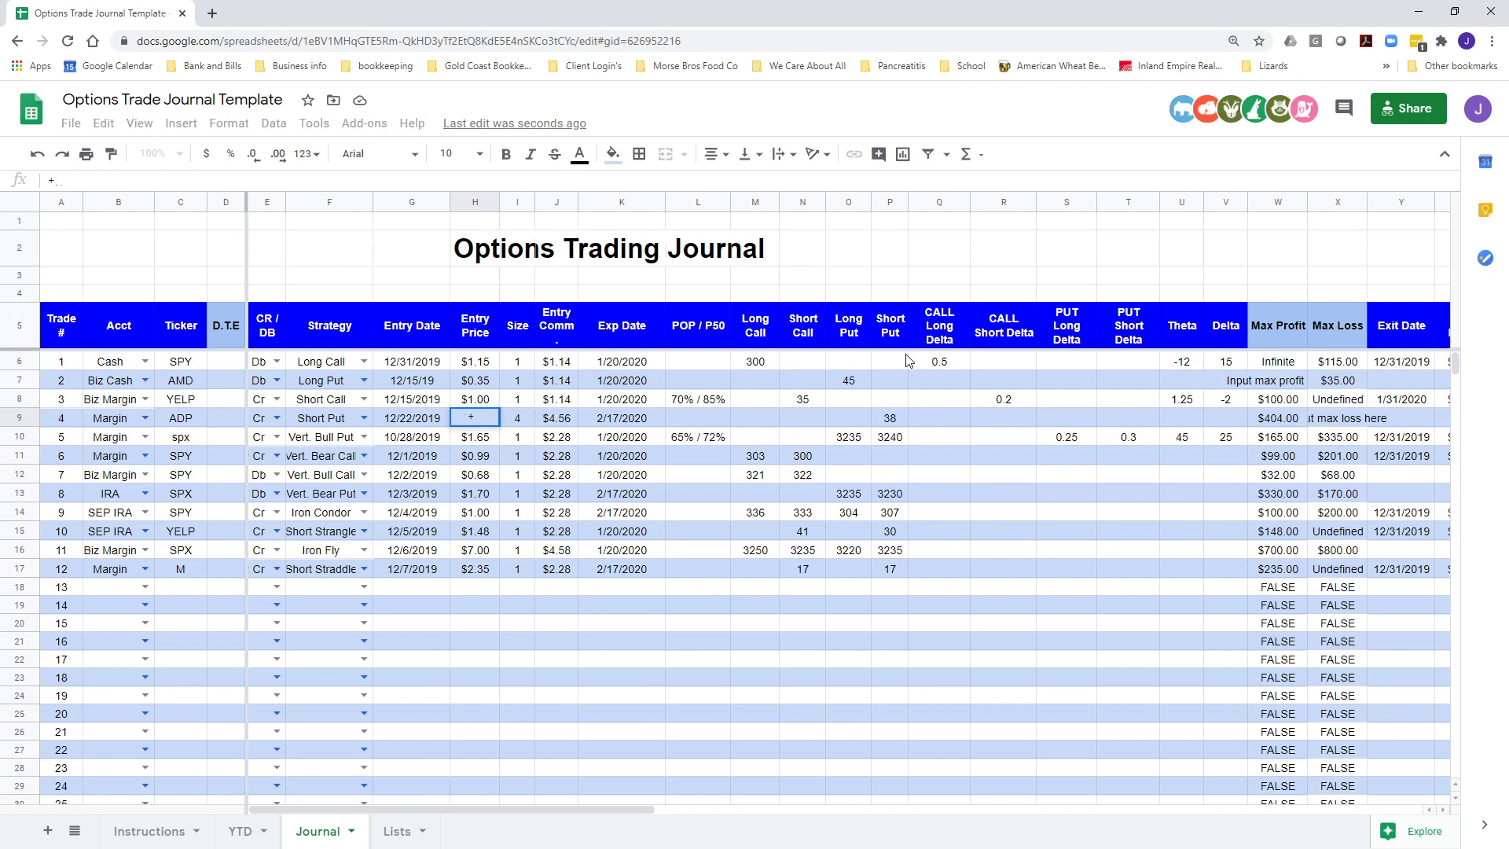
text(1.01)
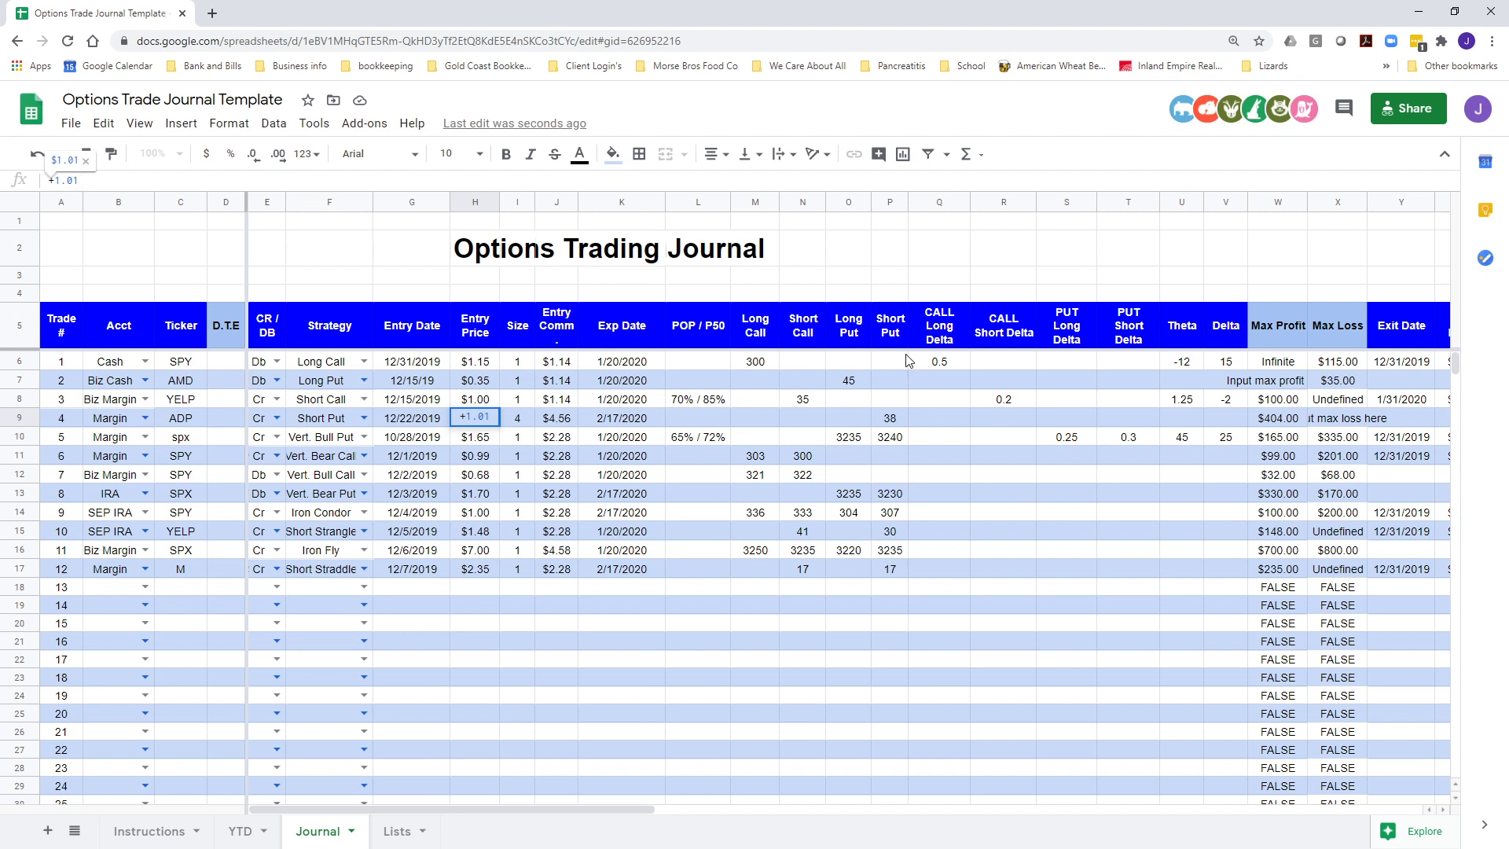
text(+.35)
key(Return)
key(Up)
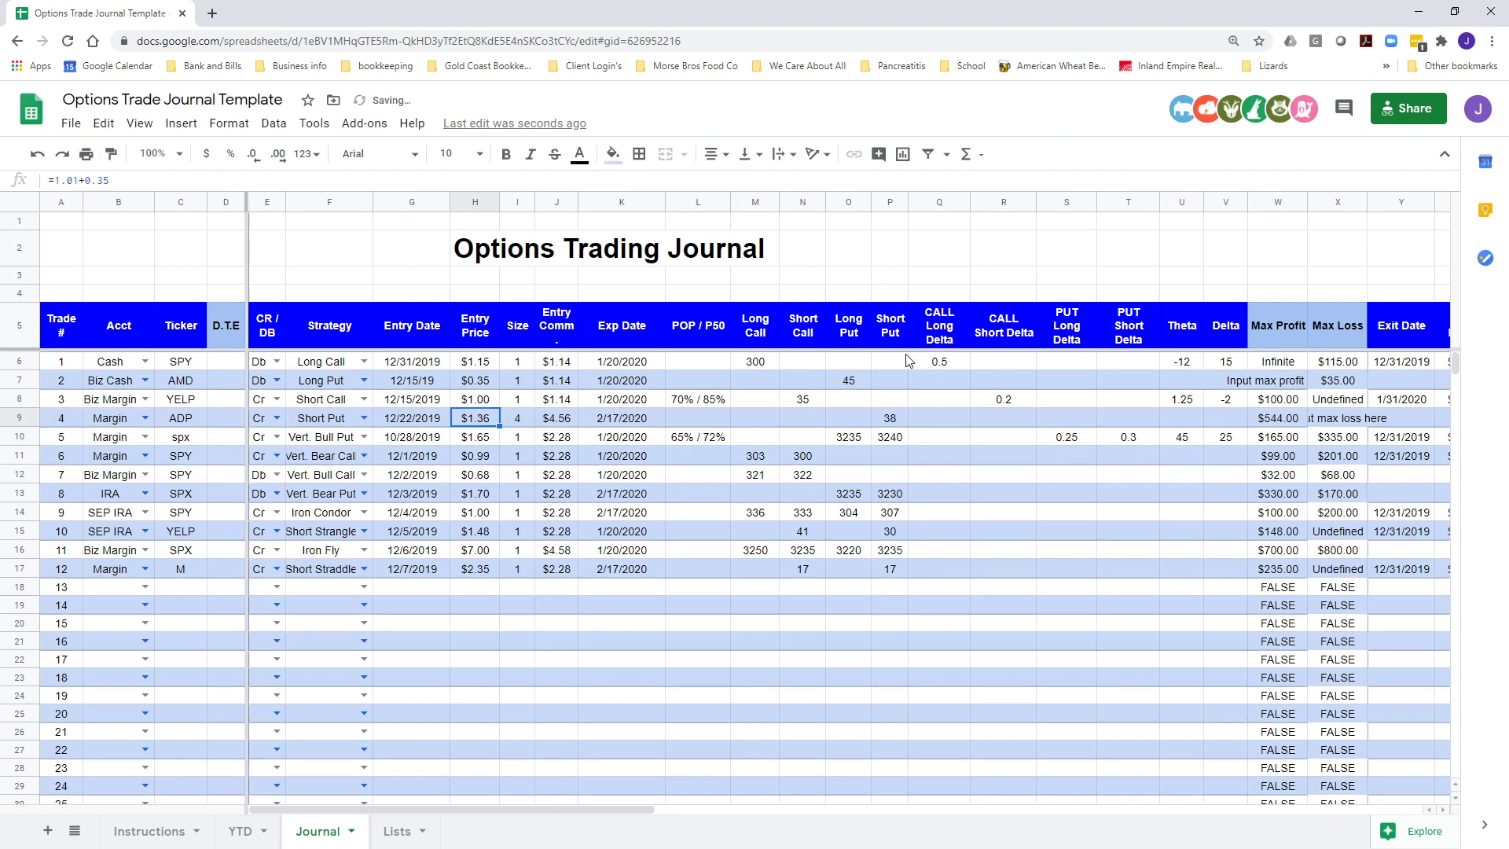
drag(111, 180, 55, 180)
click(465, 442)
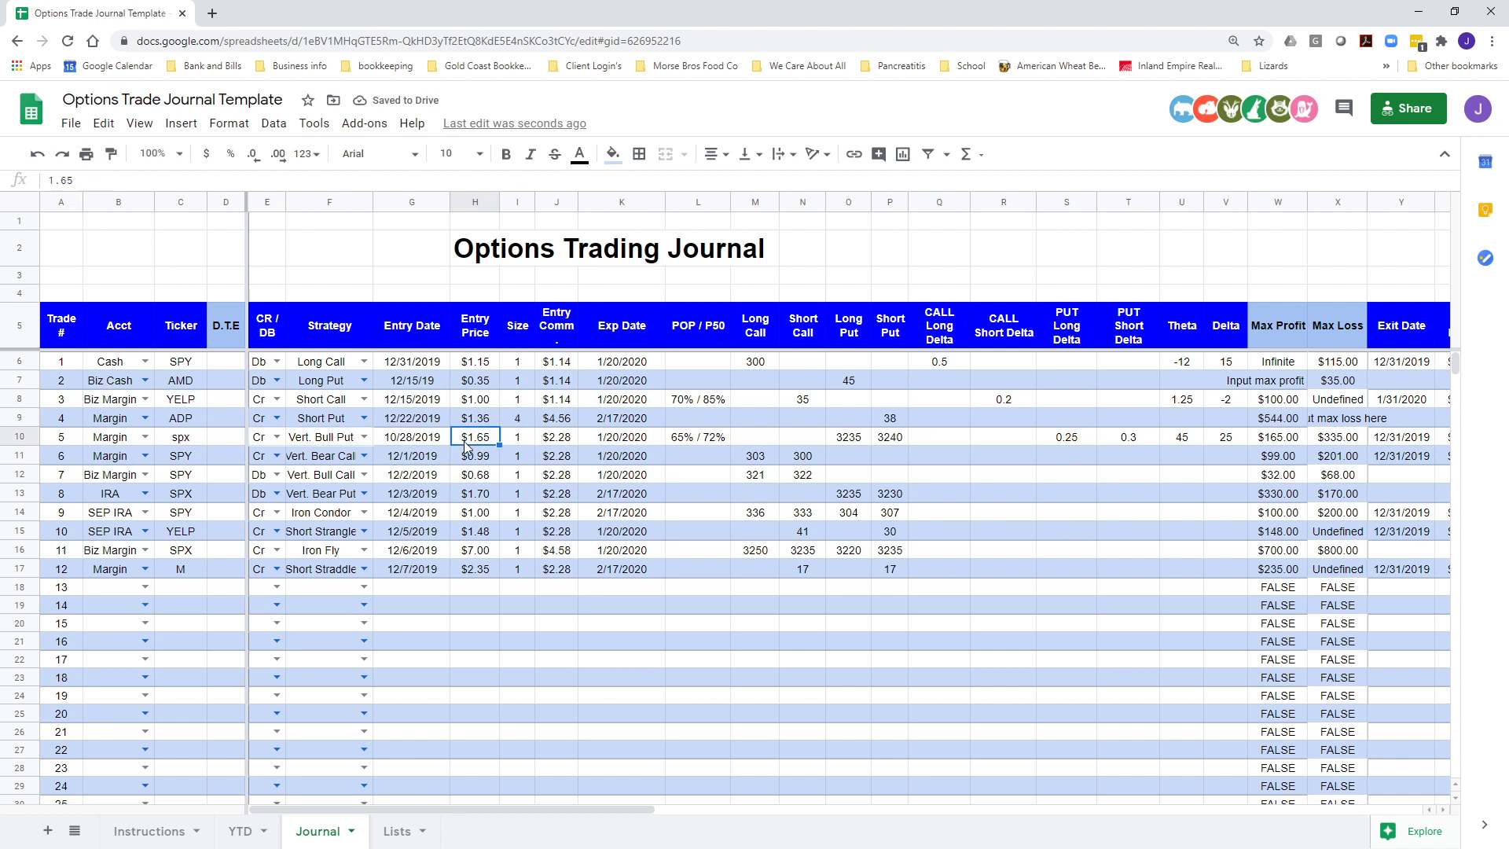
click(482, 421)
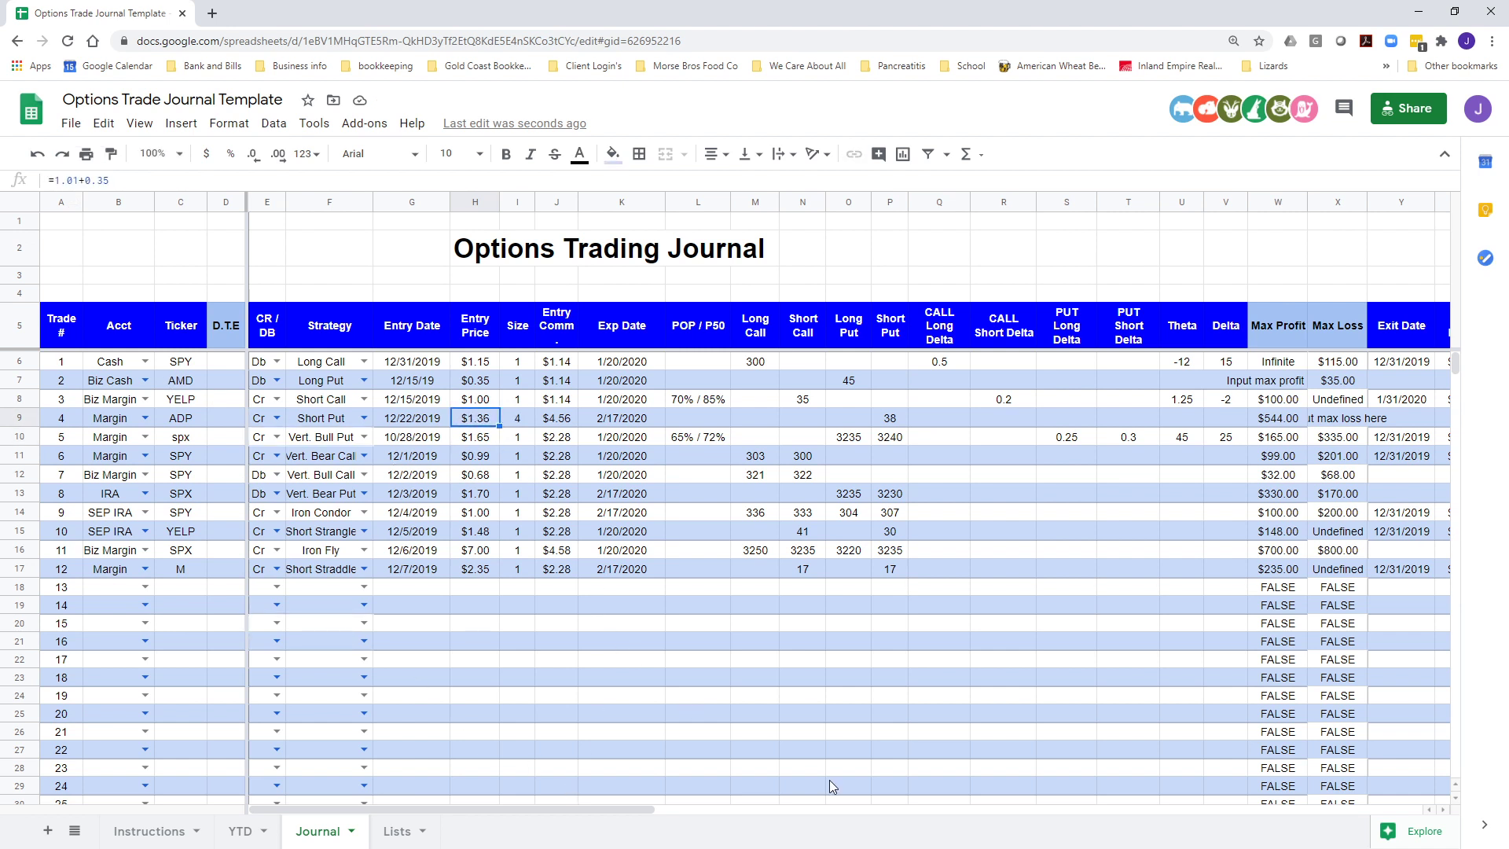
Set the Size of trade 4, the ADP short put, to 1
key(Right)
key(Right)
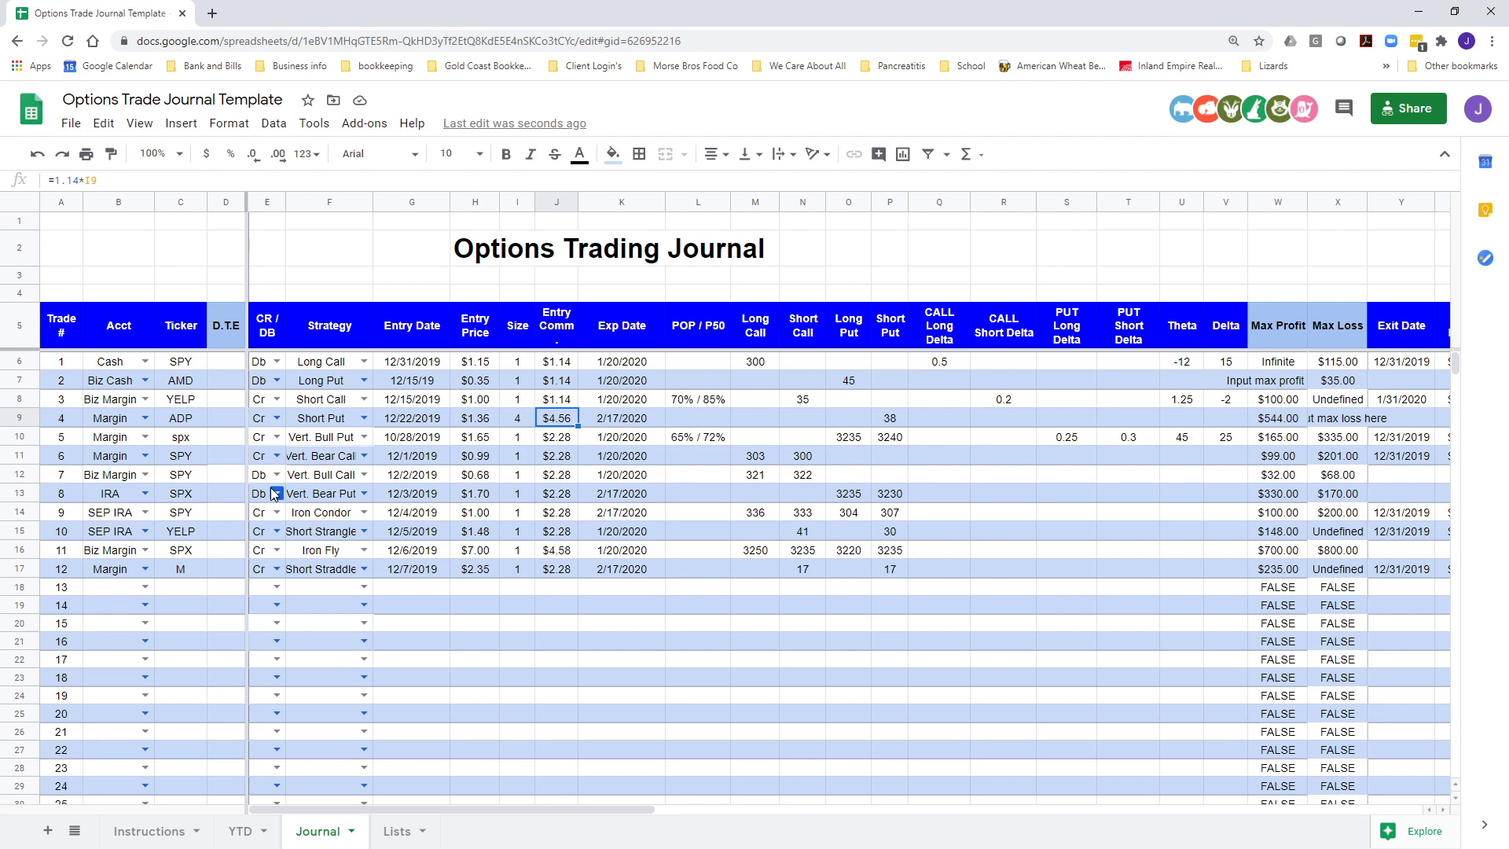
click(519, 420)
text(1)
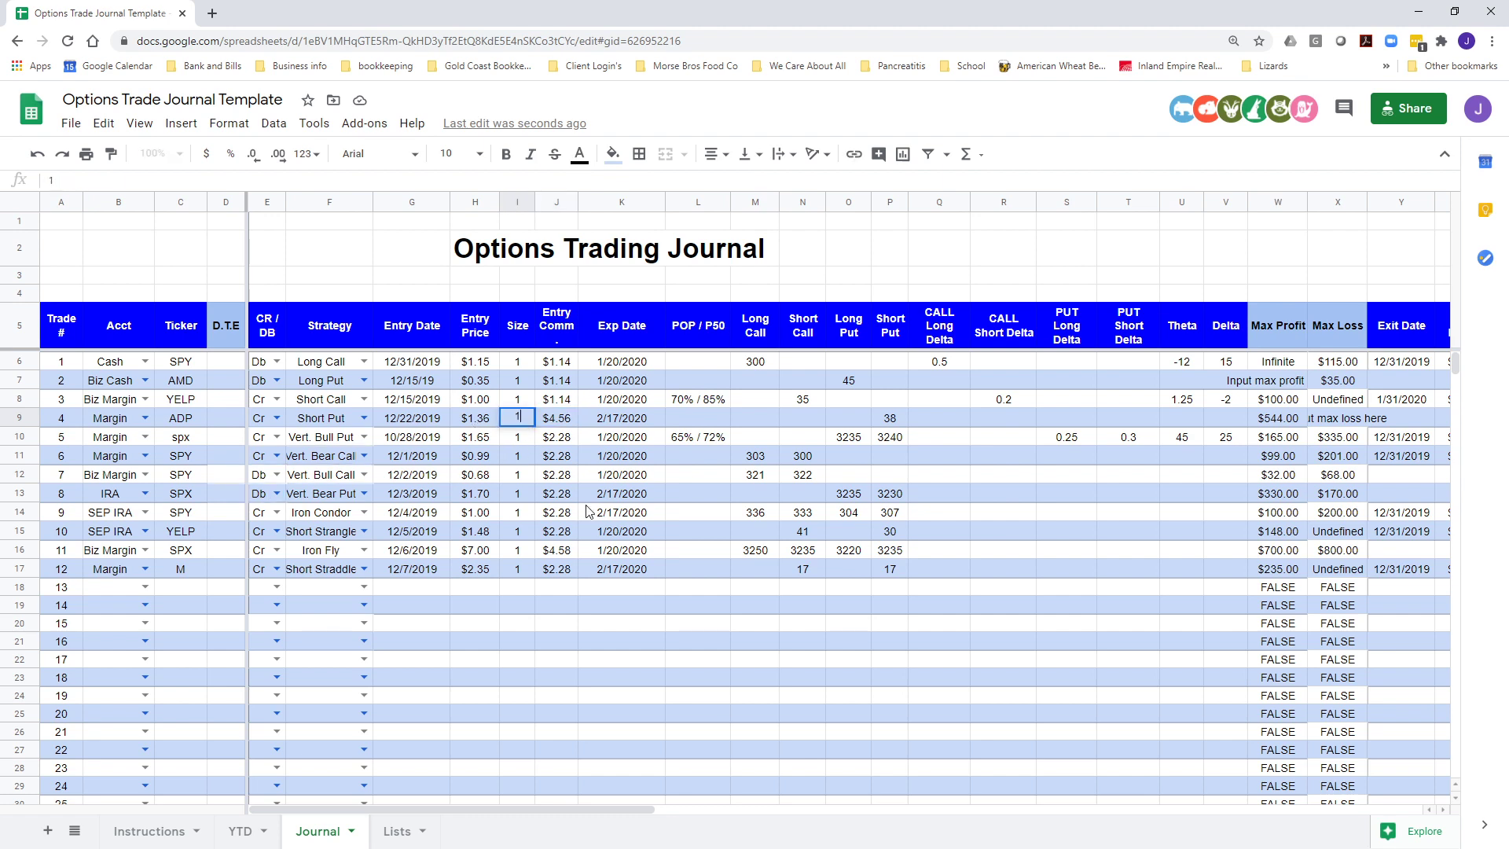
key(Return)
Replace trade 4's Entry Comm. formula with the sum +1.14+.14+1.14
click(554, 419)
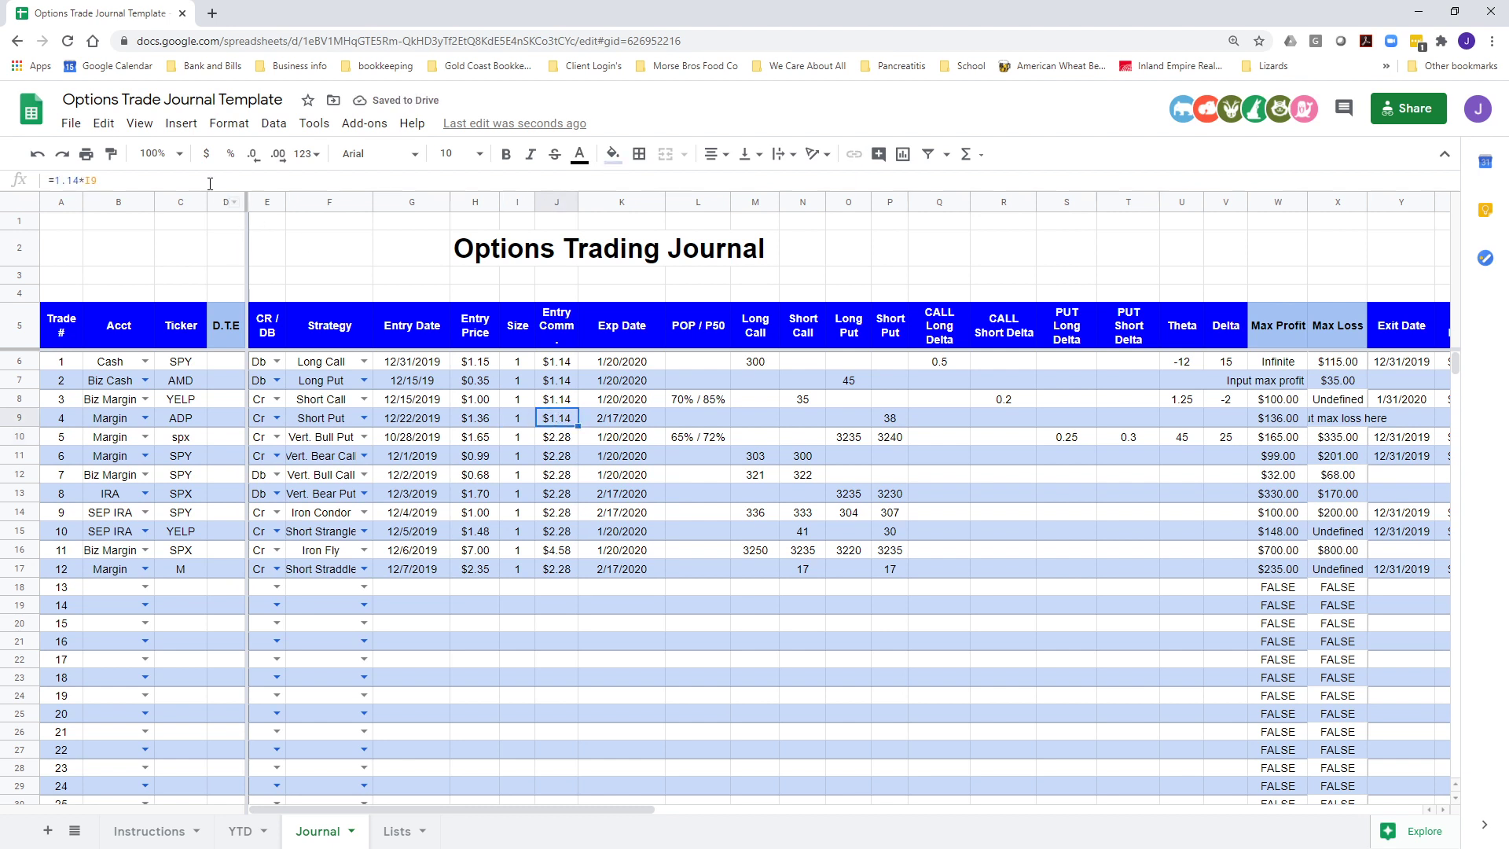
key(F2)
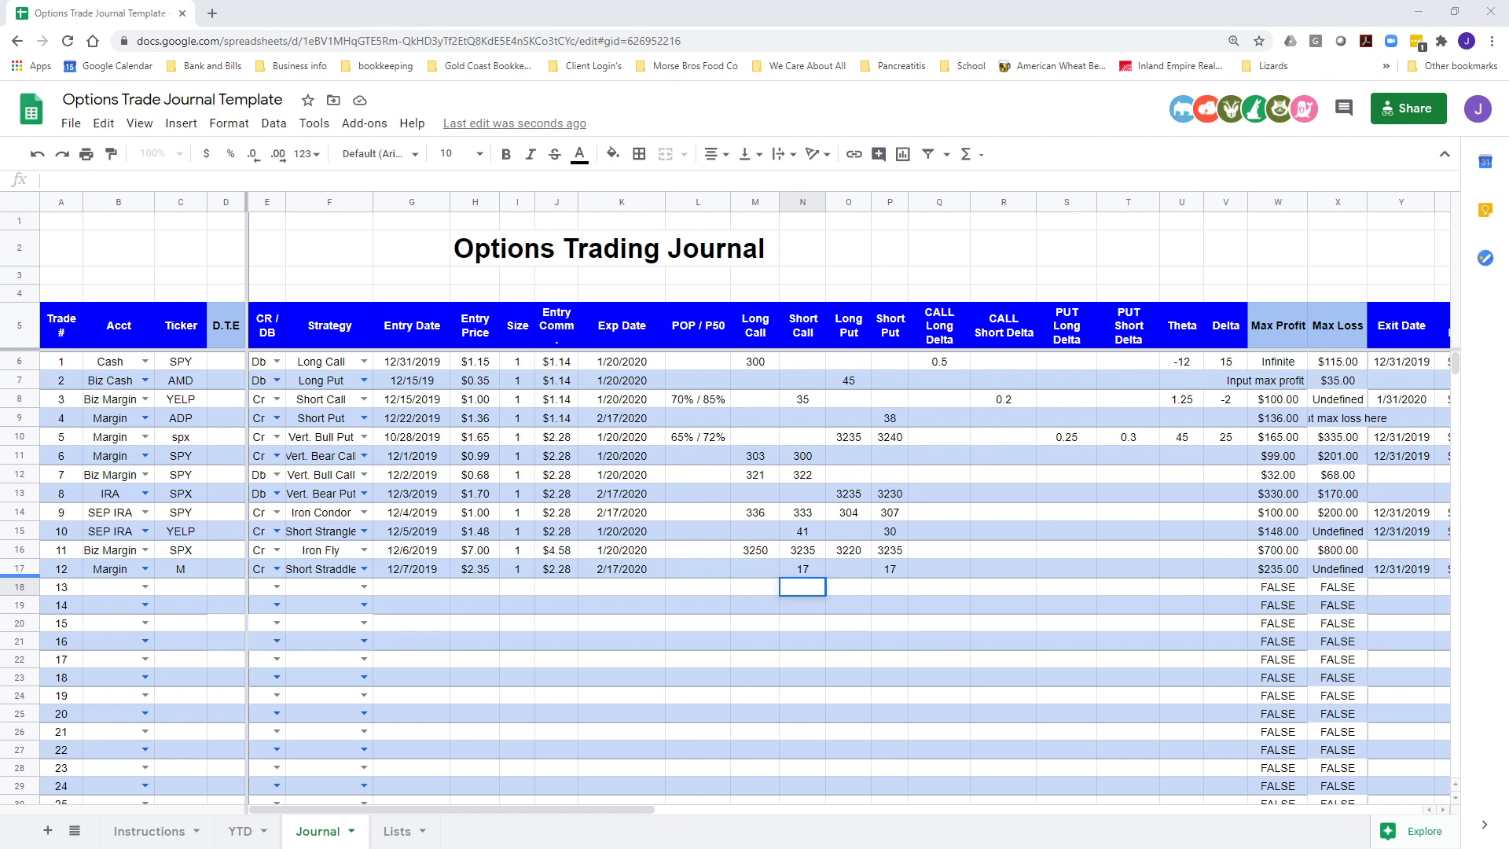
click(553, 421)
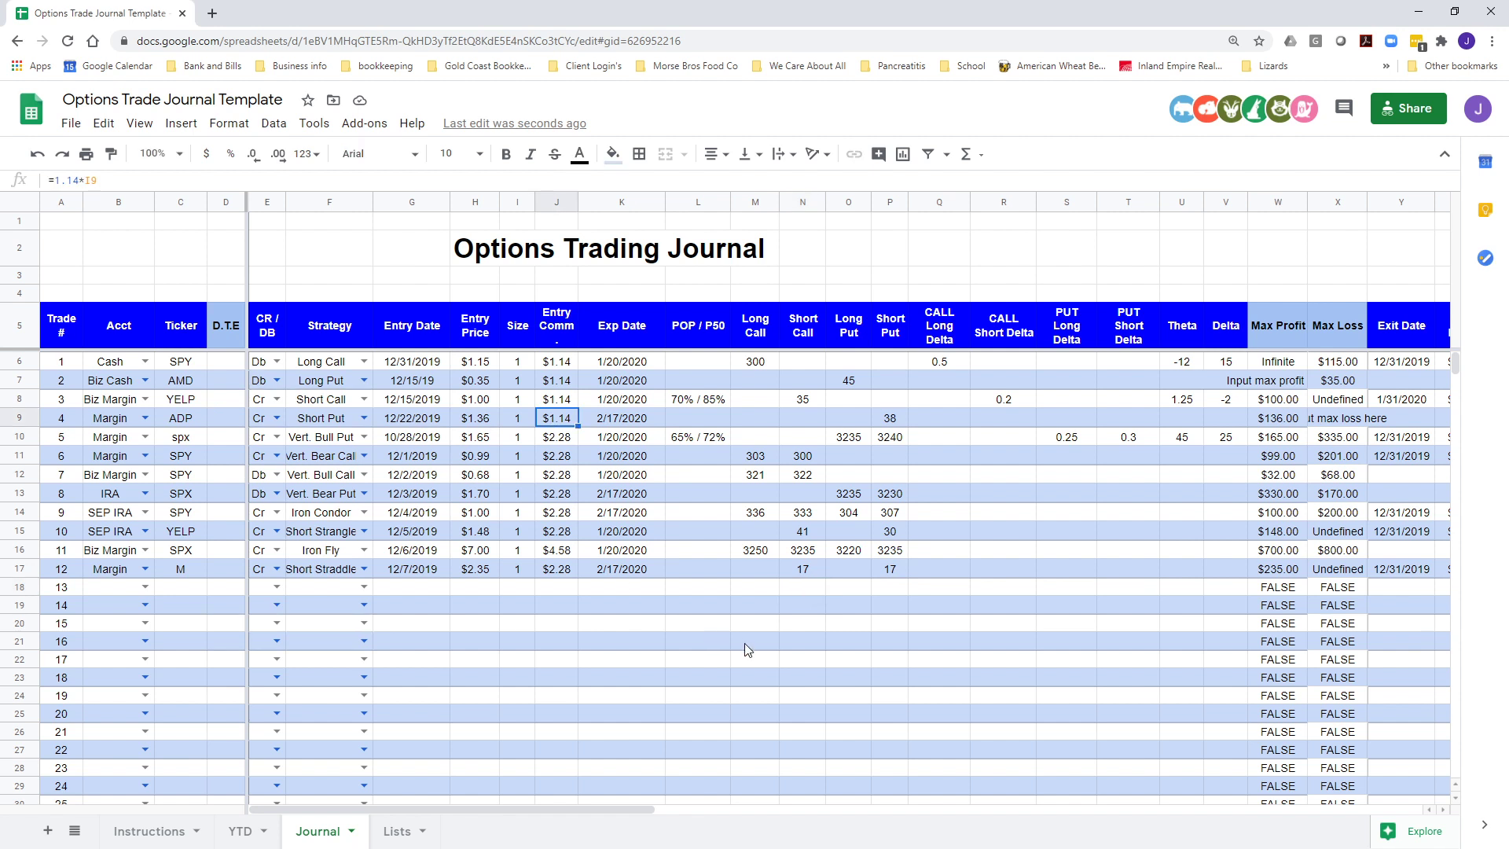
text(+1.1)
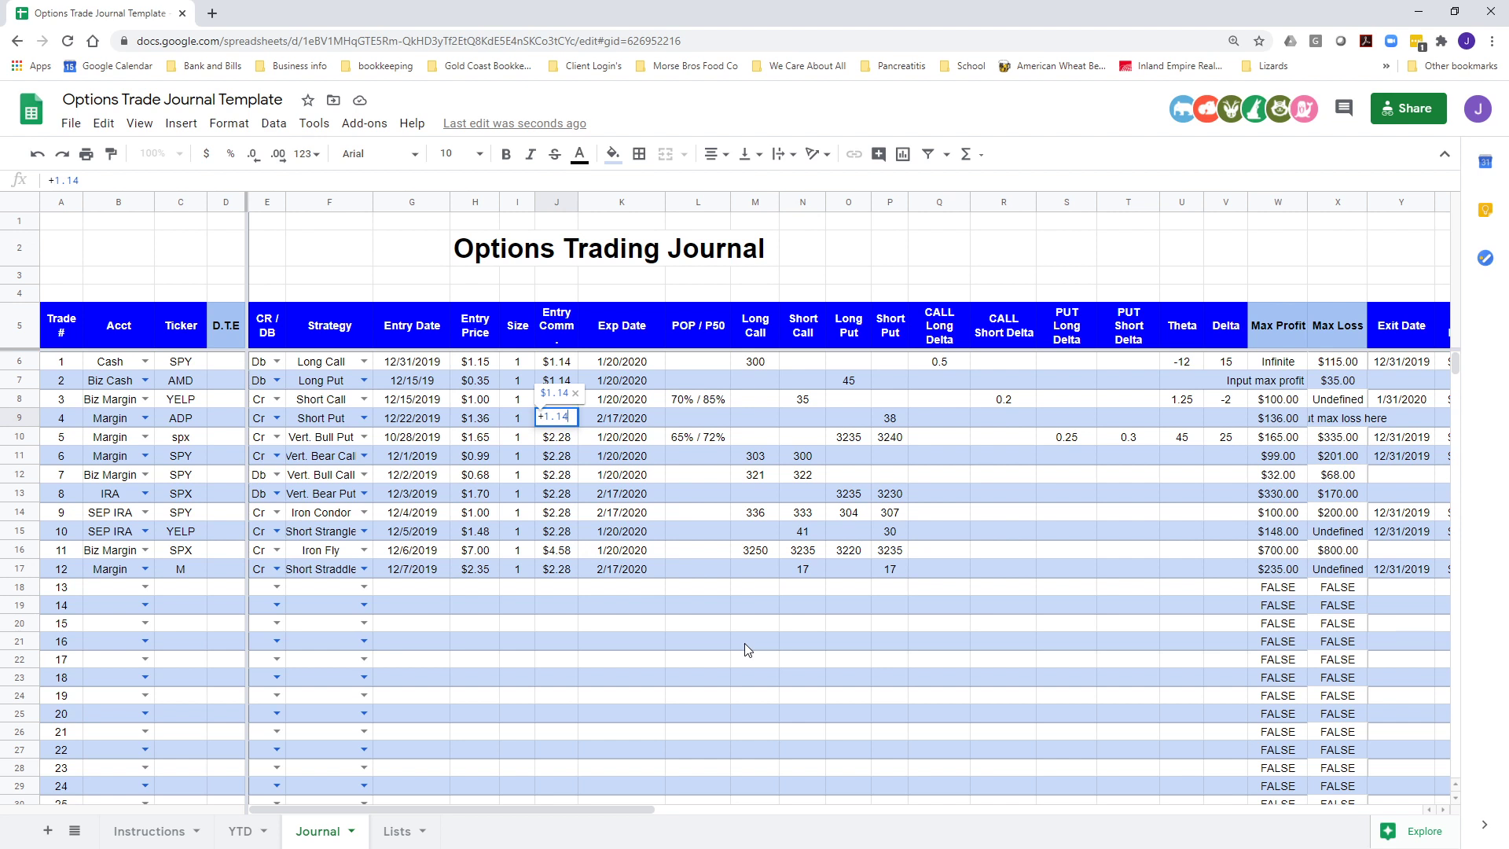
text(4+.14)
text(+1.14)
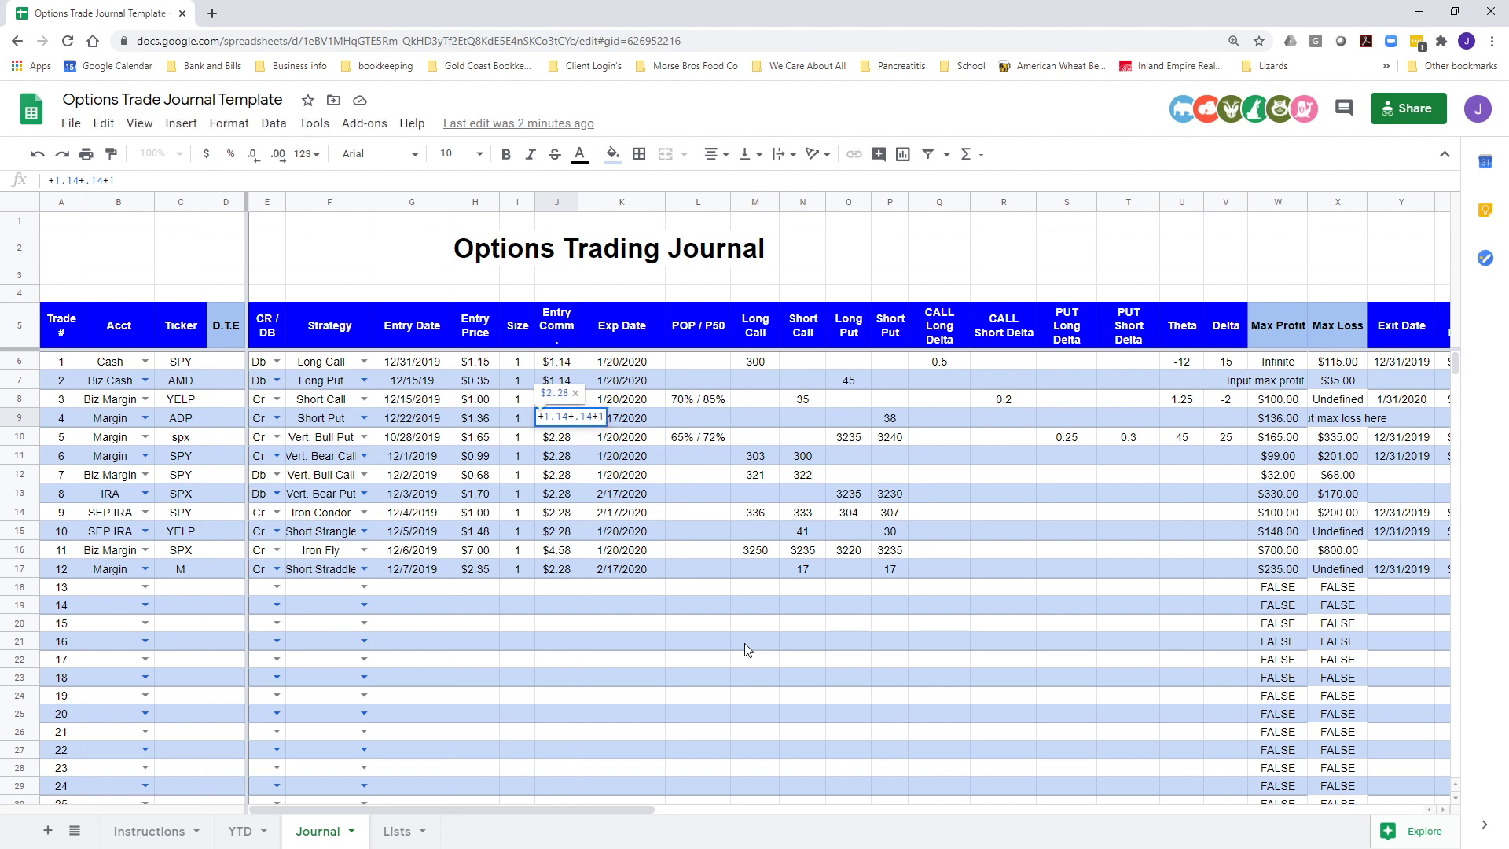
key(Return)
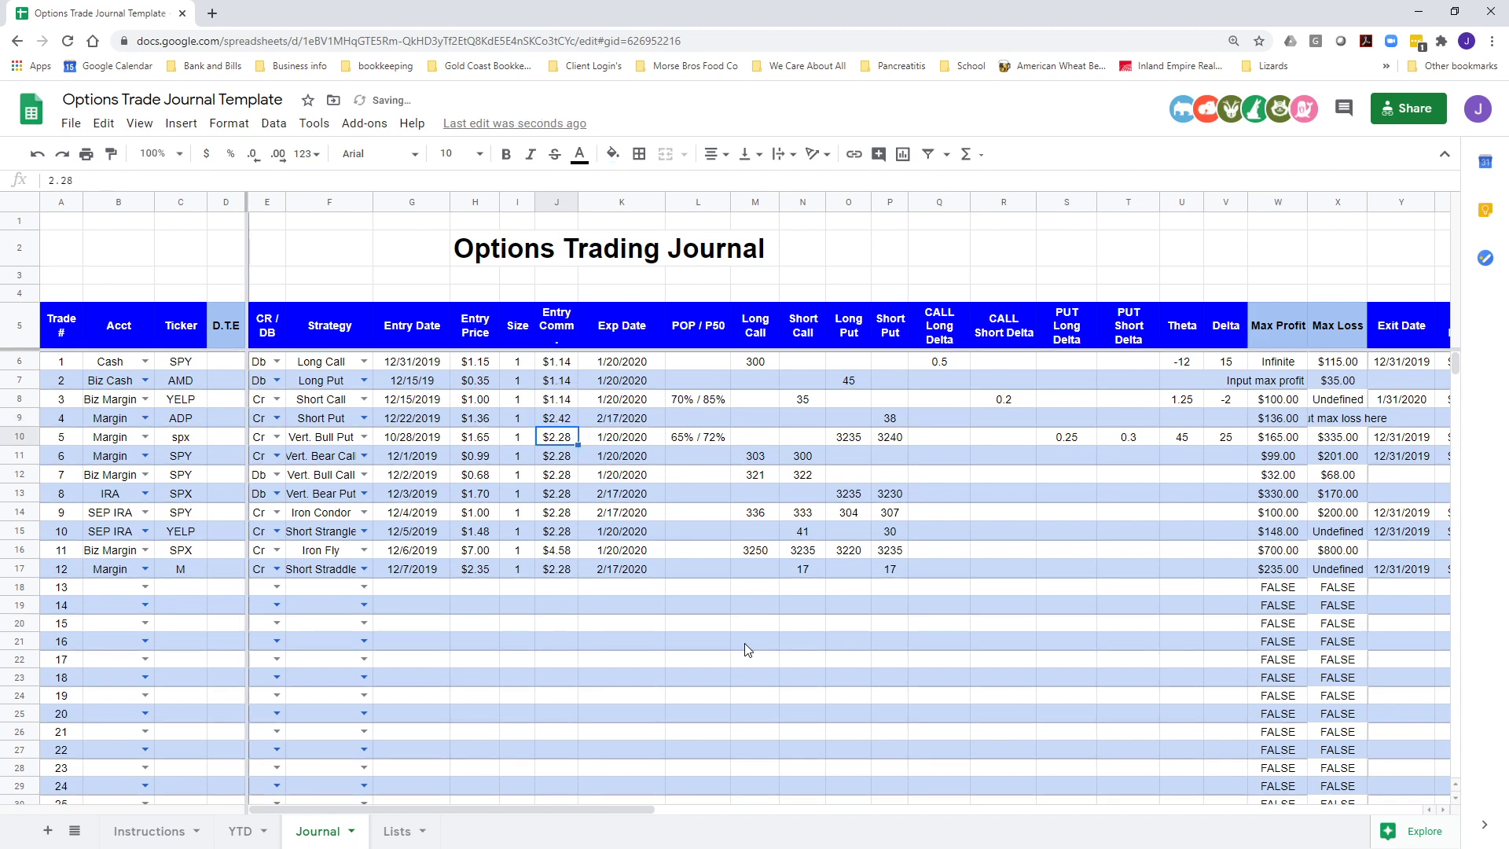
key(Up)
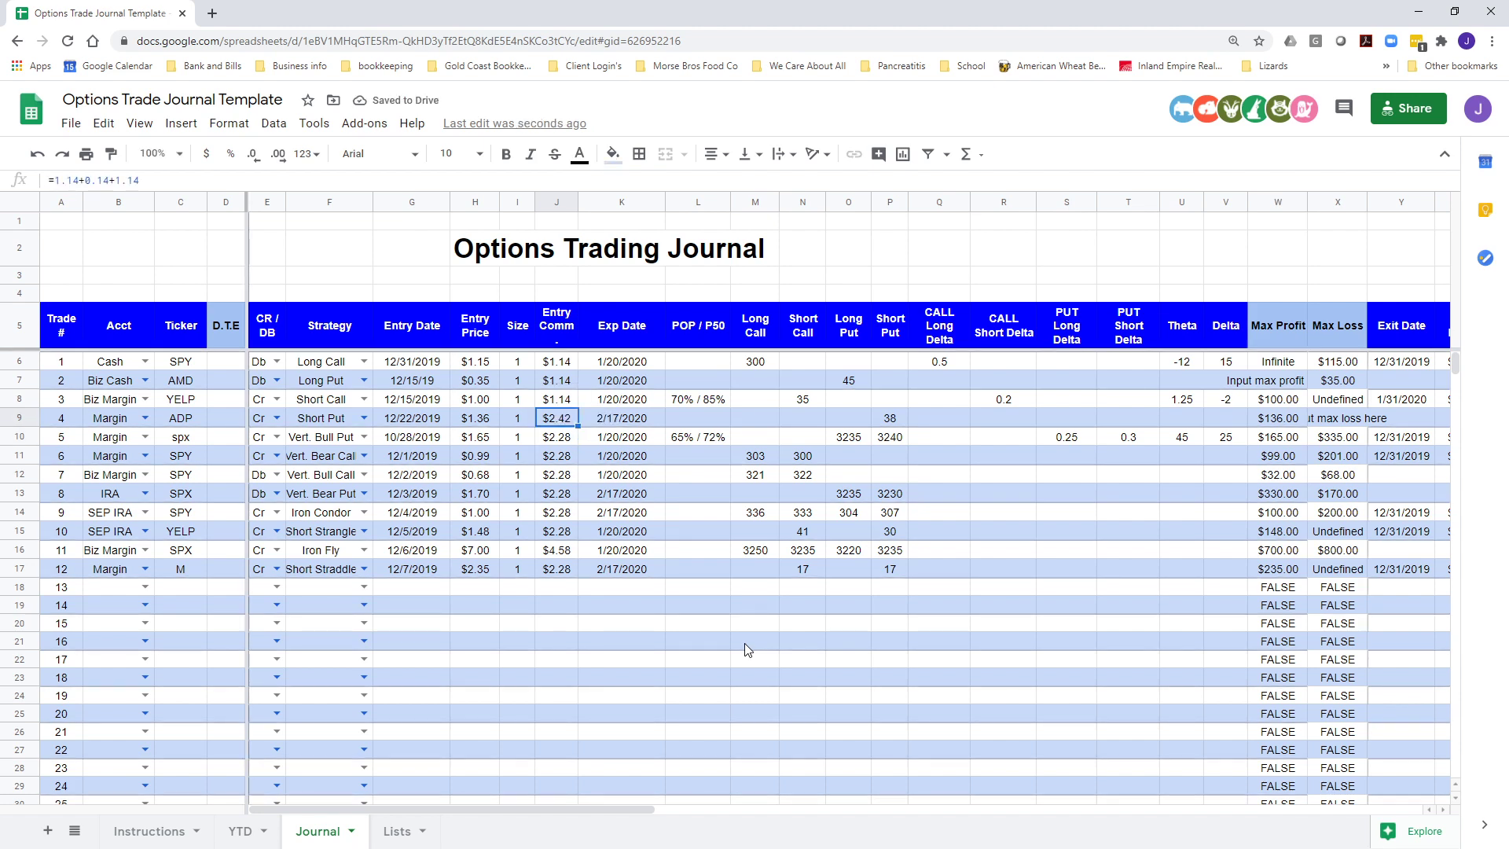
Set trade 4's Exp Date to 2/28/2020
key(Right)
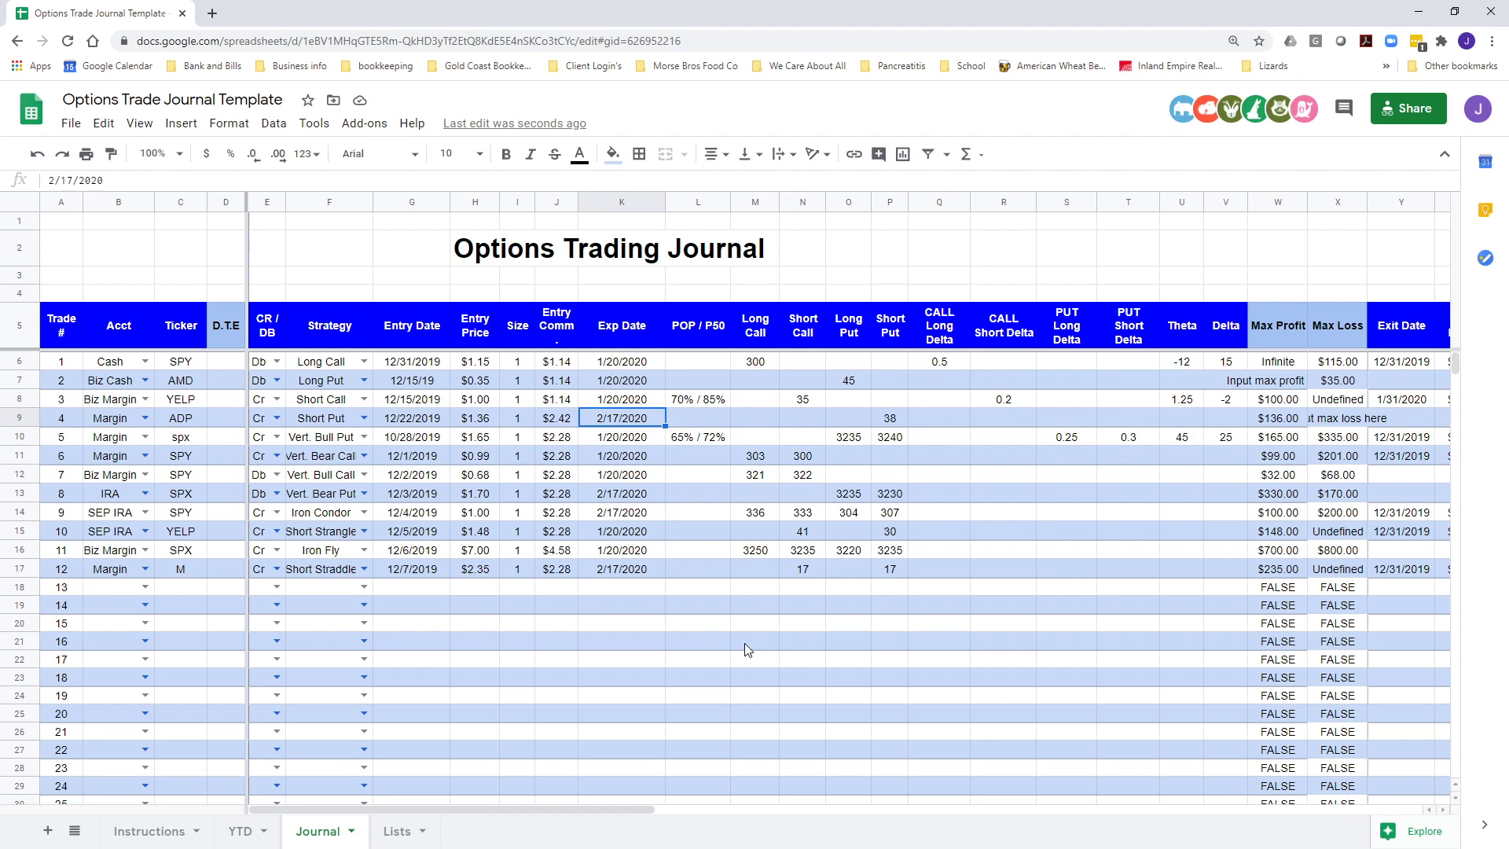
text(2/28/2020)
key(Return)
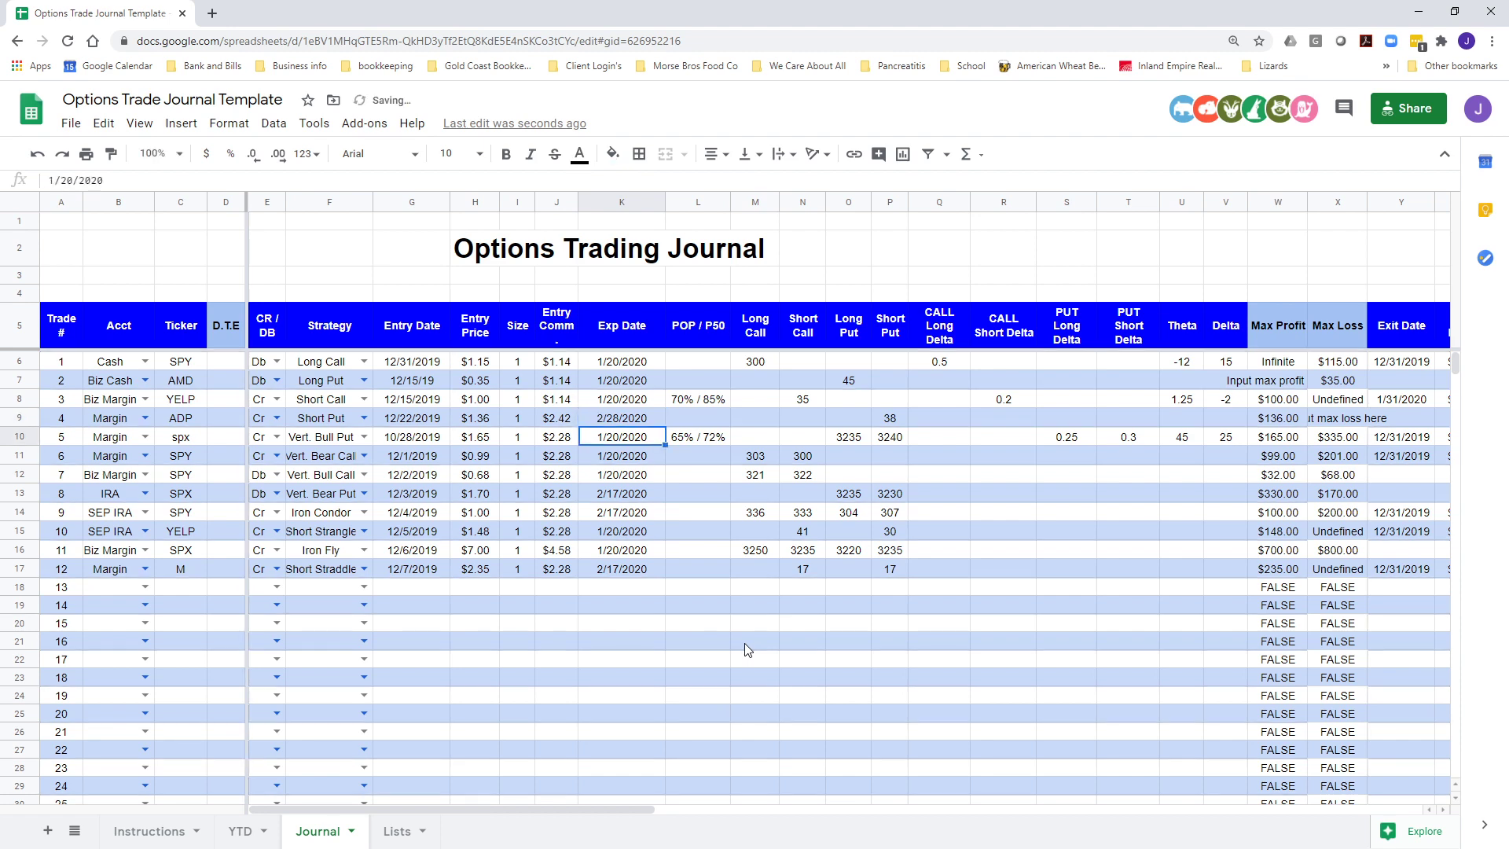
Review trade 4's remaining cells from POP / P50 to the Max Profit formula
key(Up)
key(Right)
key(Right)
key(Right)
key(Right)
key(Right)
key(Right)
key(Right)
key(Right)
key(Right)
key(Right)
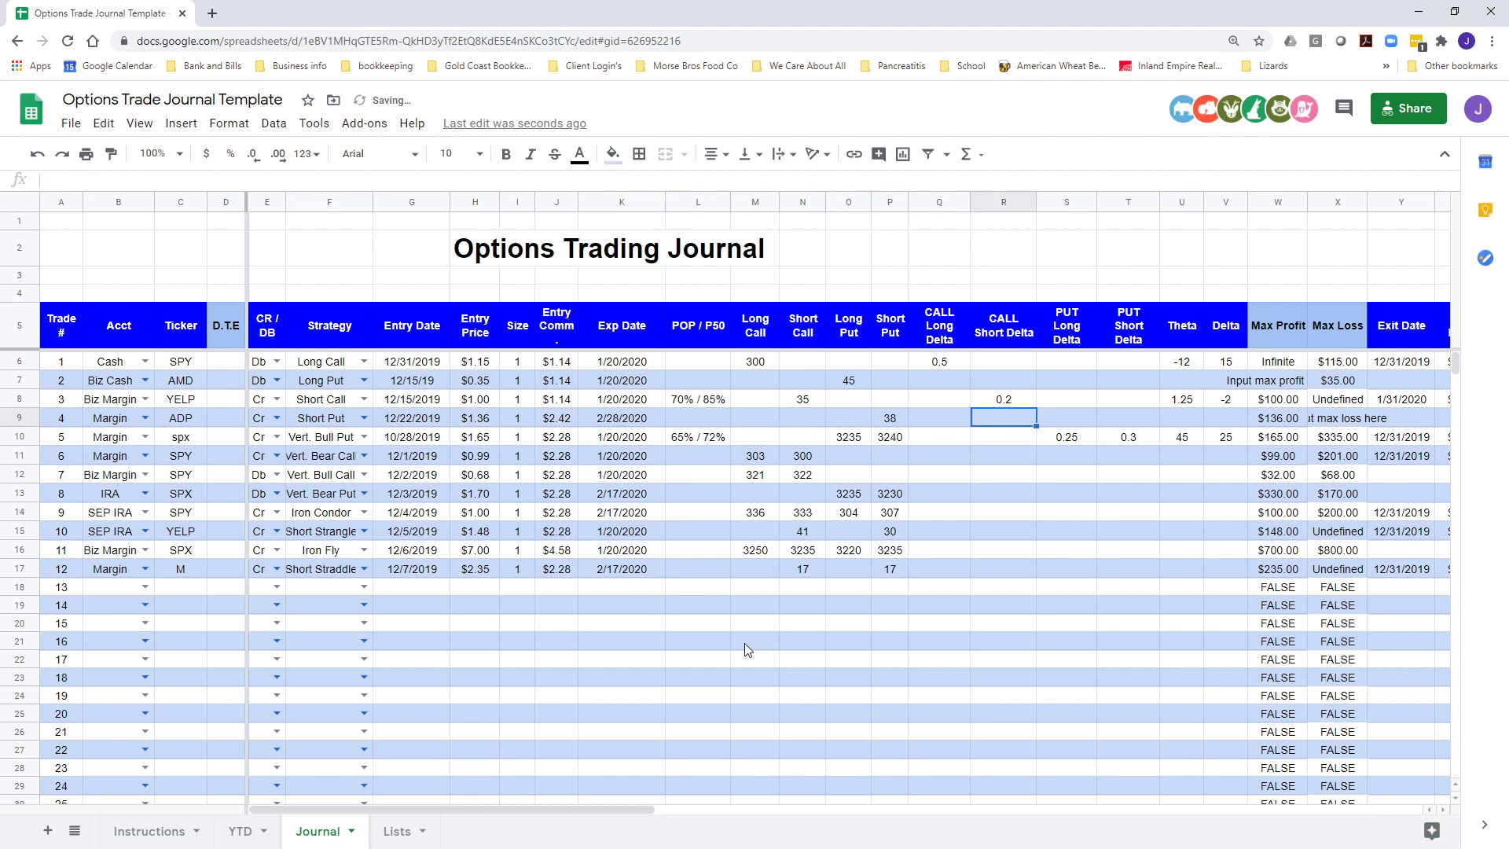
key(Right)
key(Right)
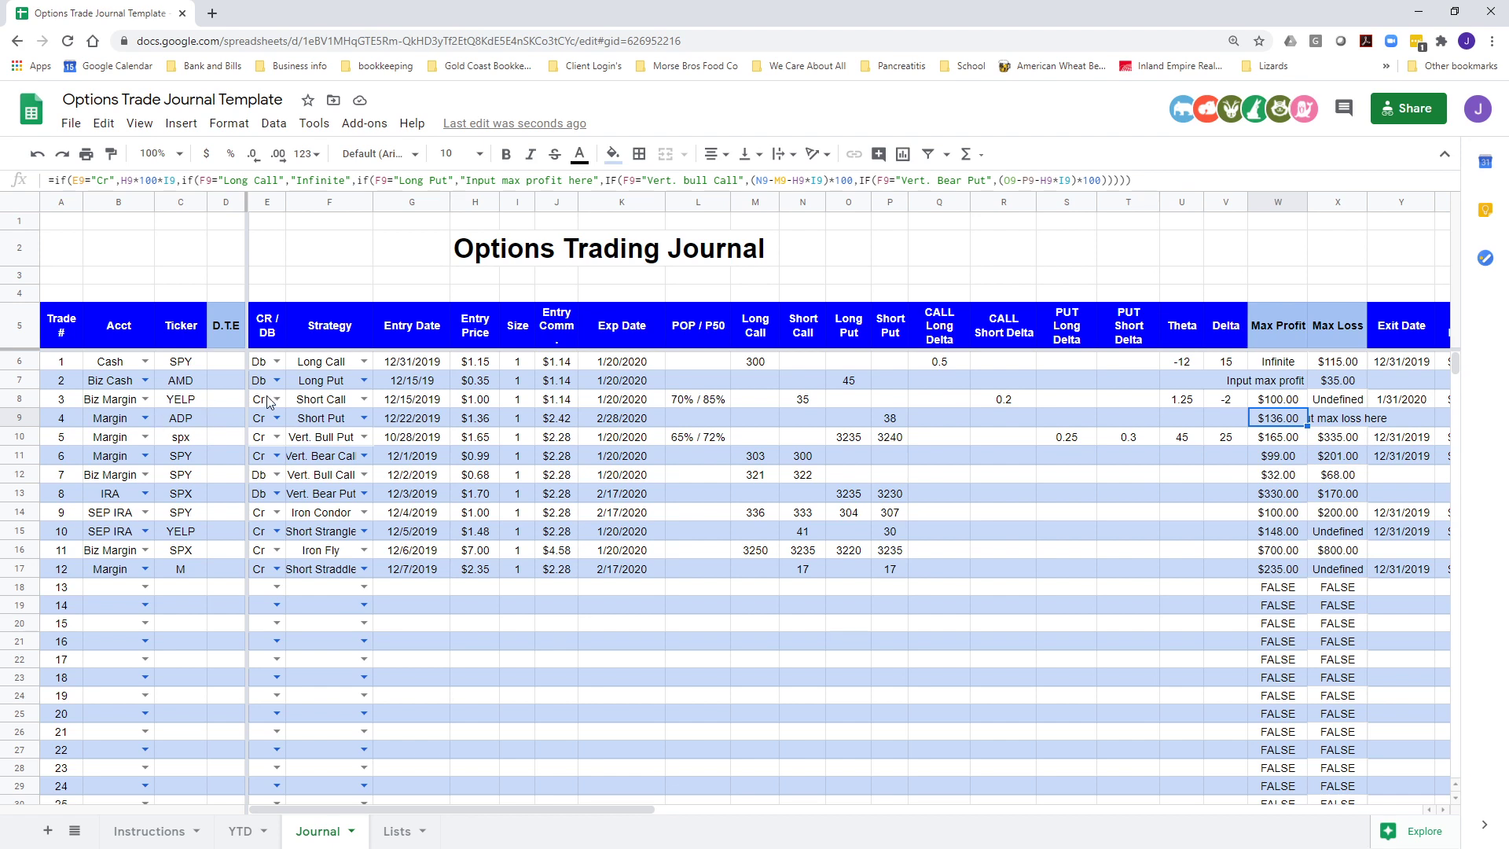
Add 0.2 to the end of trade 4's Entry Price formula
click(481, 421)
click(149, 181)
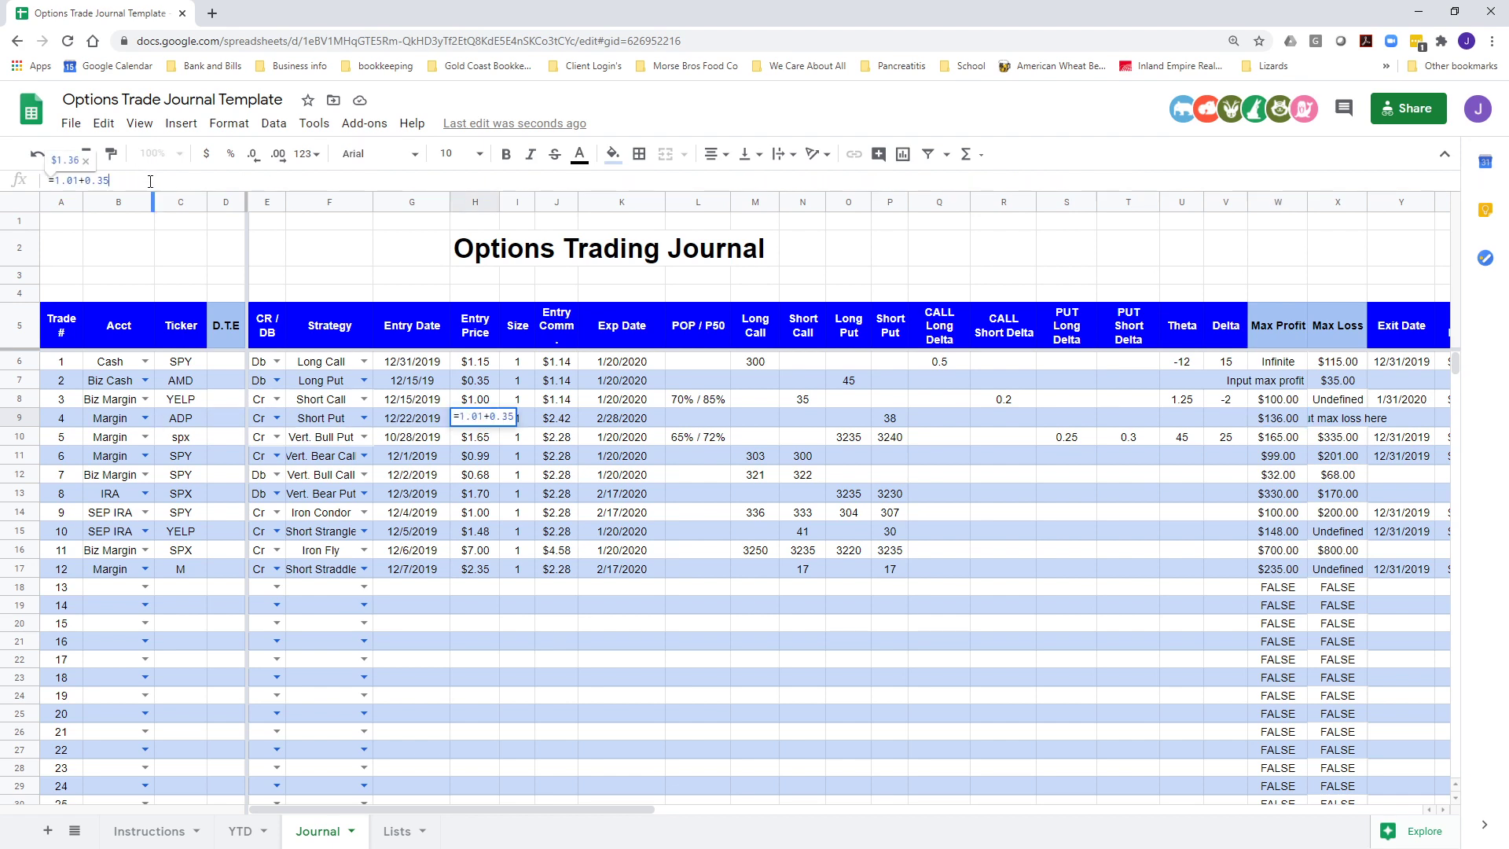
text(+0.2)
key(Return)
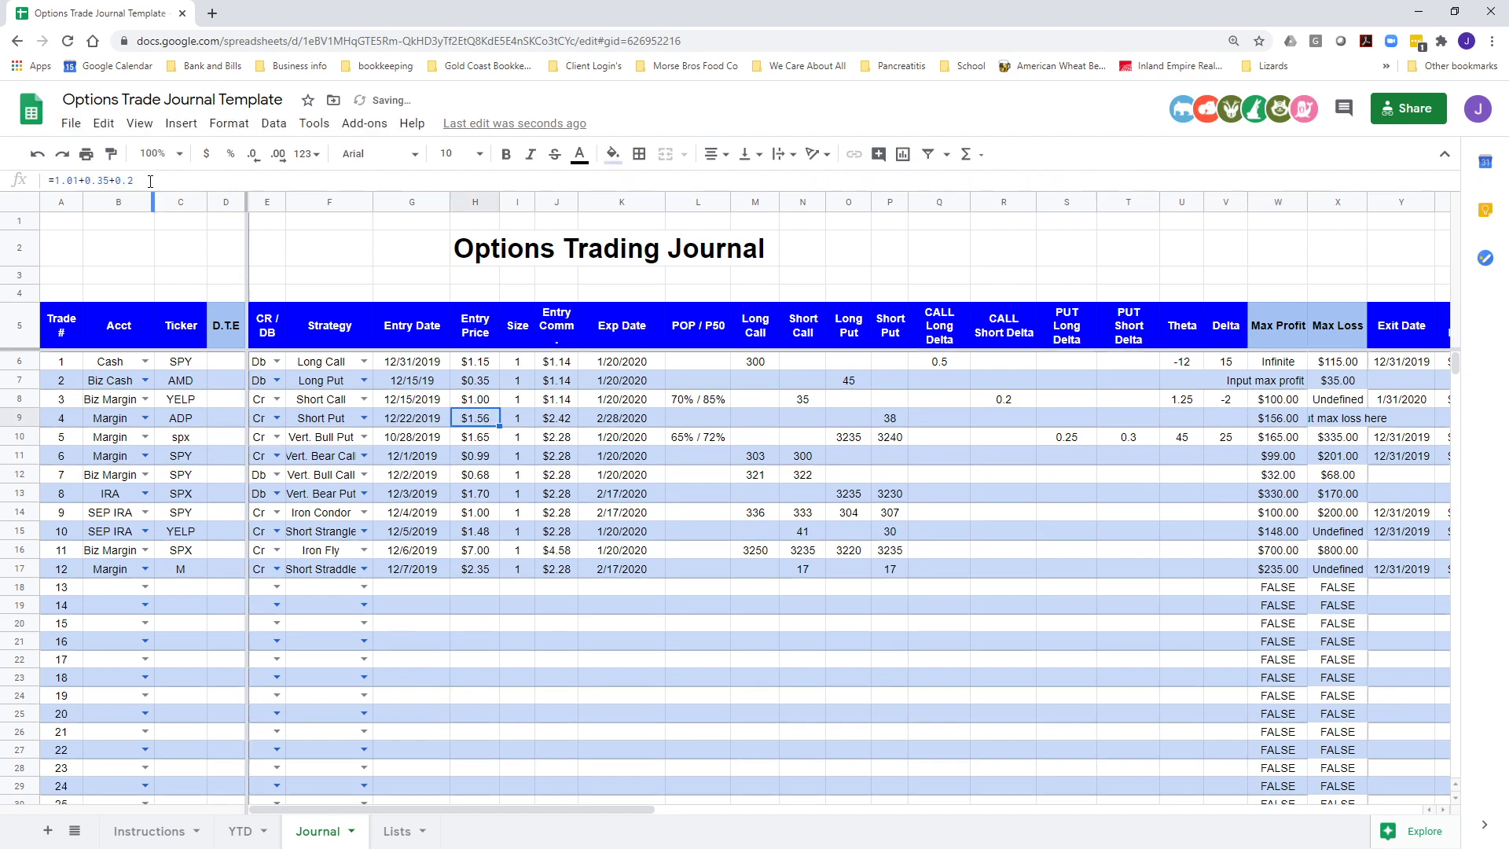
Add +.14+1.14 to the end of trade 4's Entry Comm. formula
key(Right)
key(Right)
click(149, 181)
text(+)
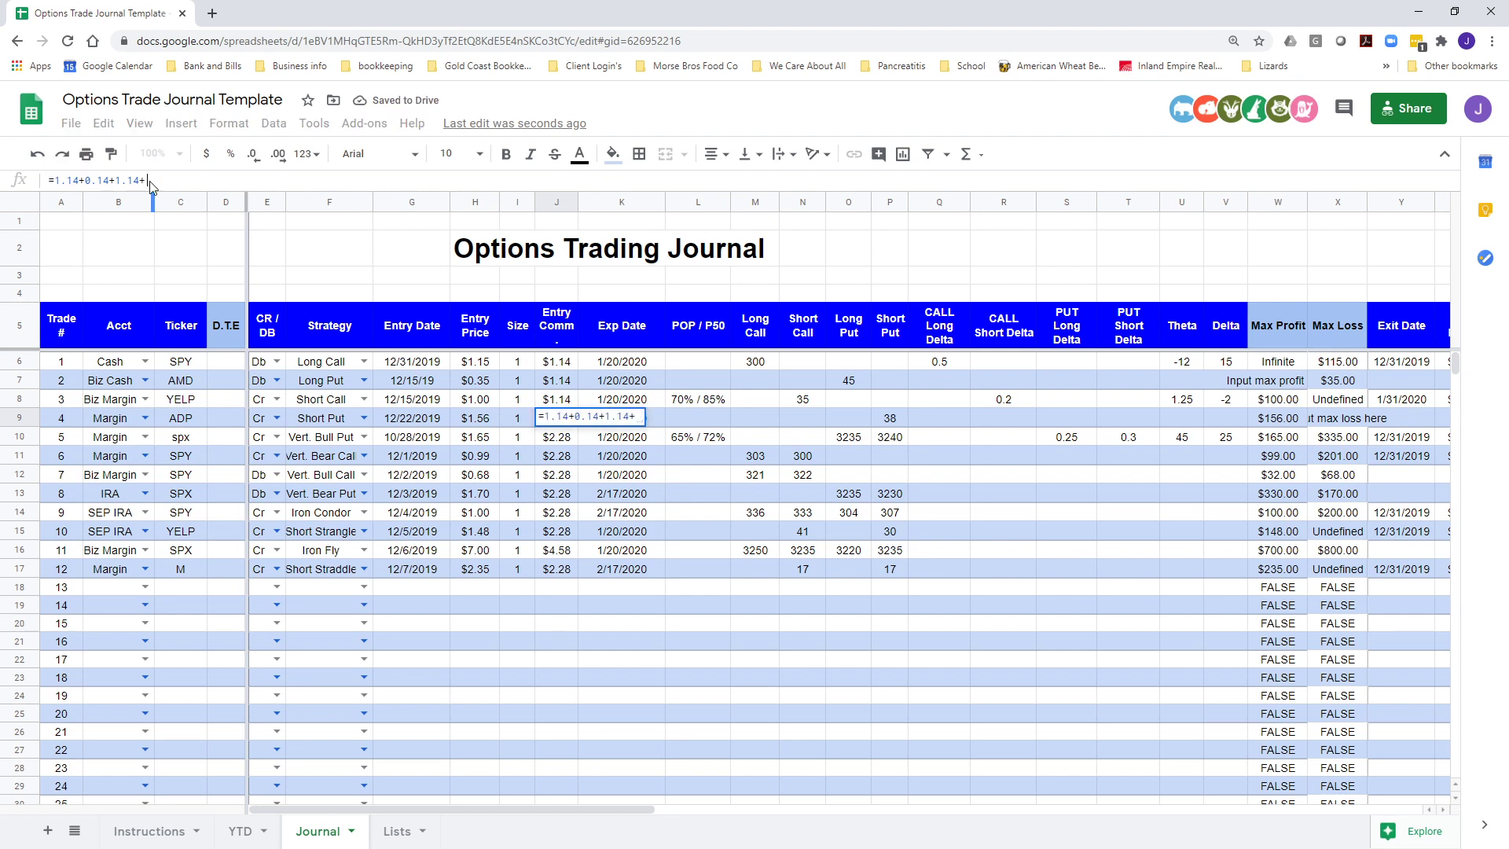
text(.14+1.14)
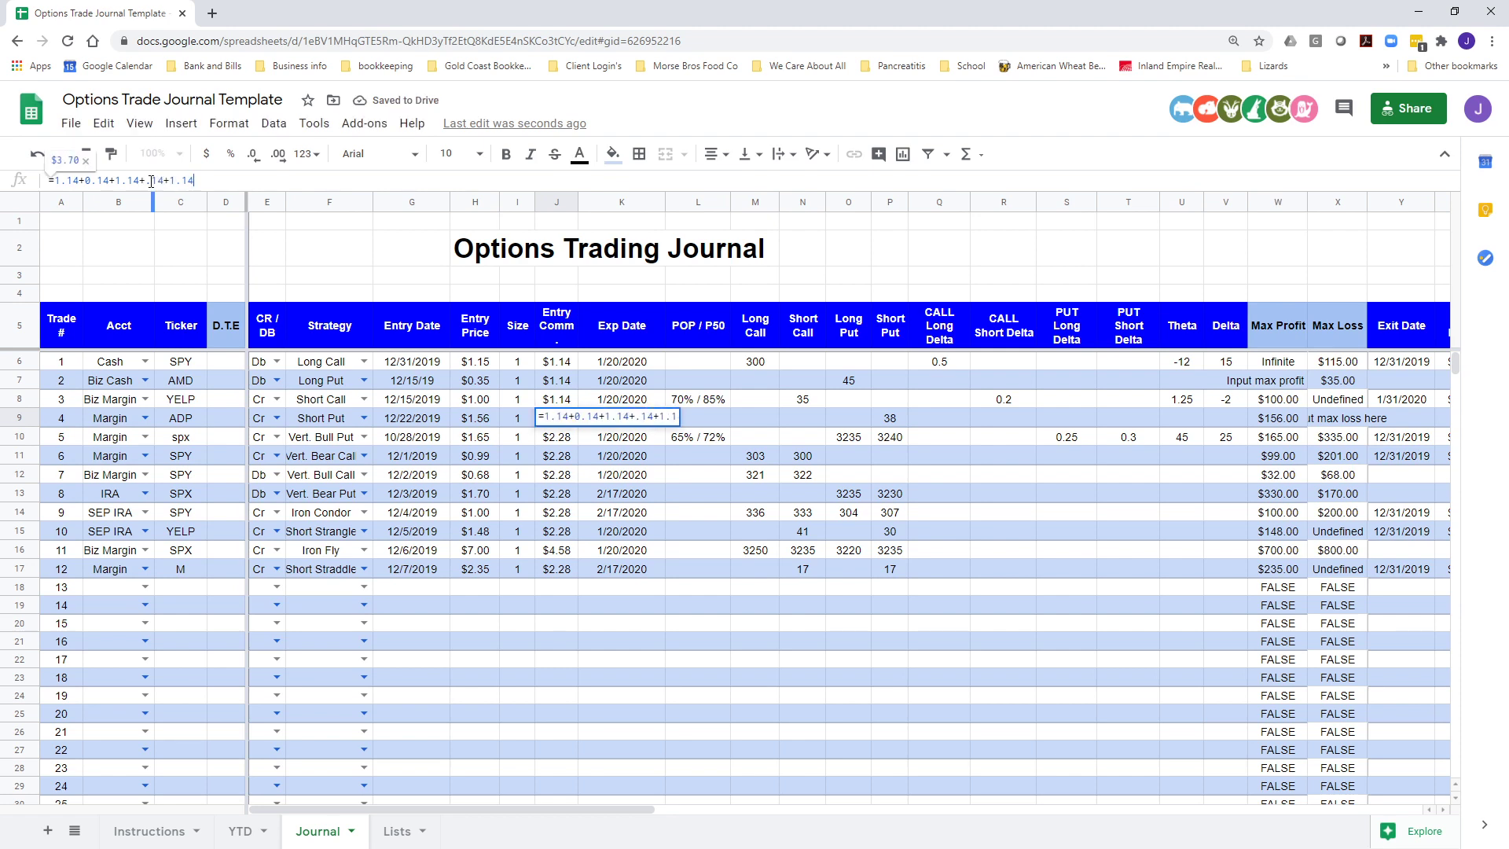
key(Return)
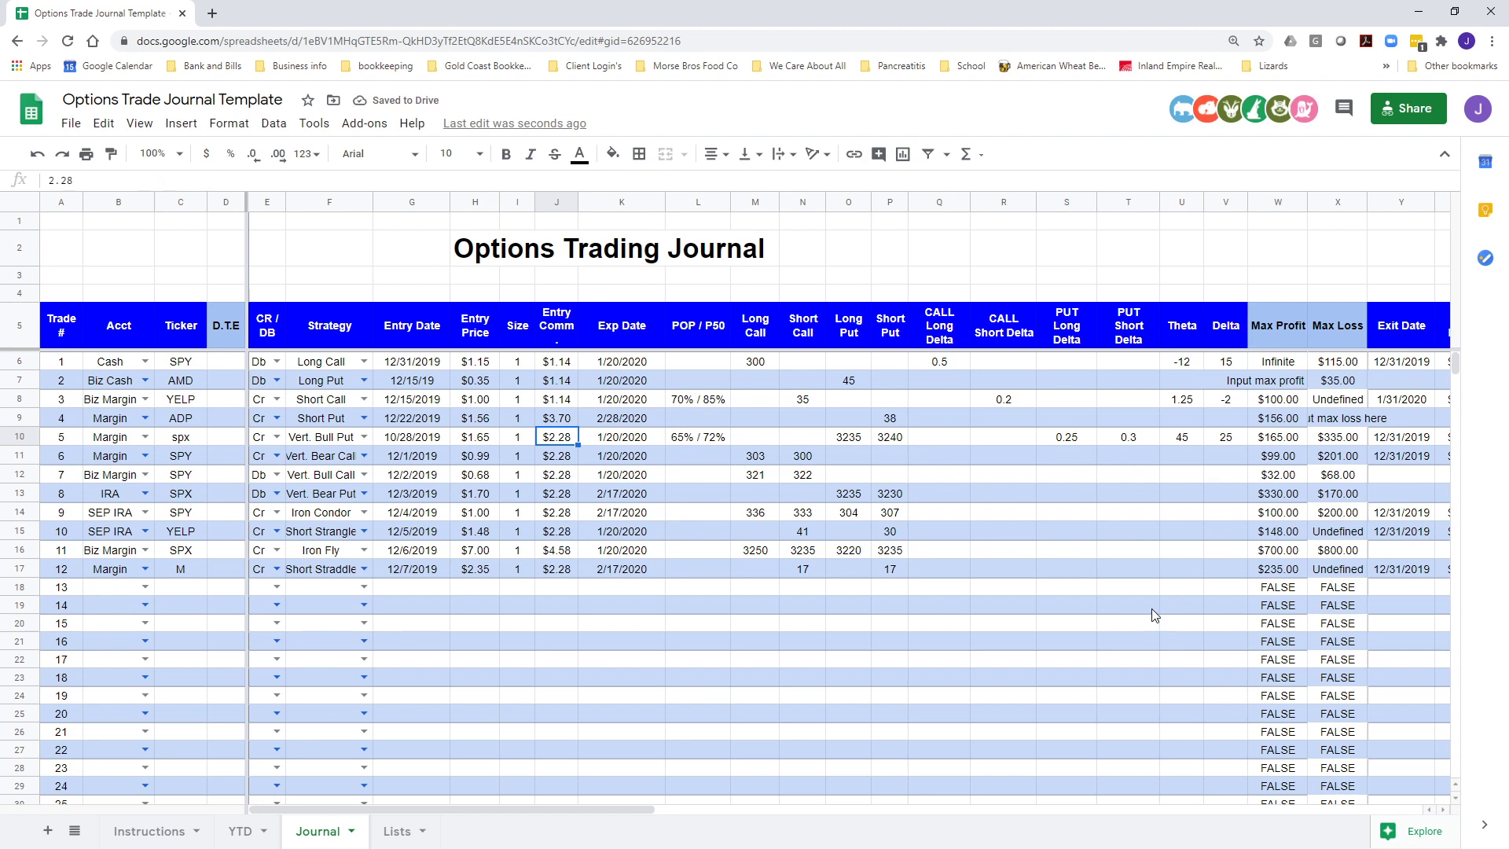
Look over the YTD sheet's year-to-date stats and the work-in-progress strategy section below them
mouse_move(545, 808)
mouse_down()
mouse_move(764, 807)
mouse_move(520, 807)
mouse_up()
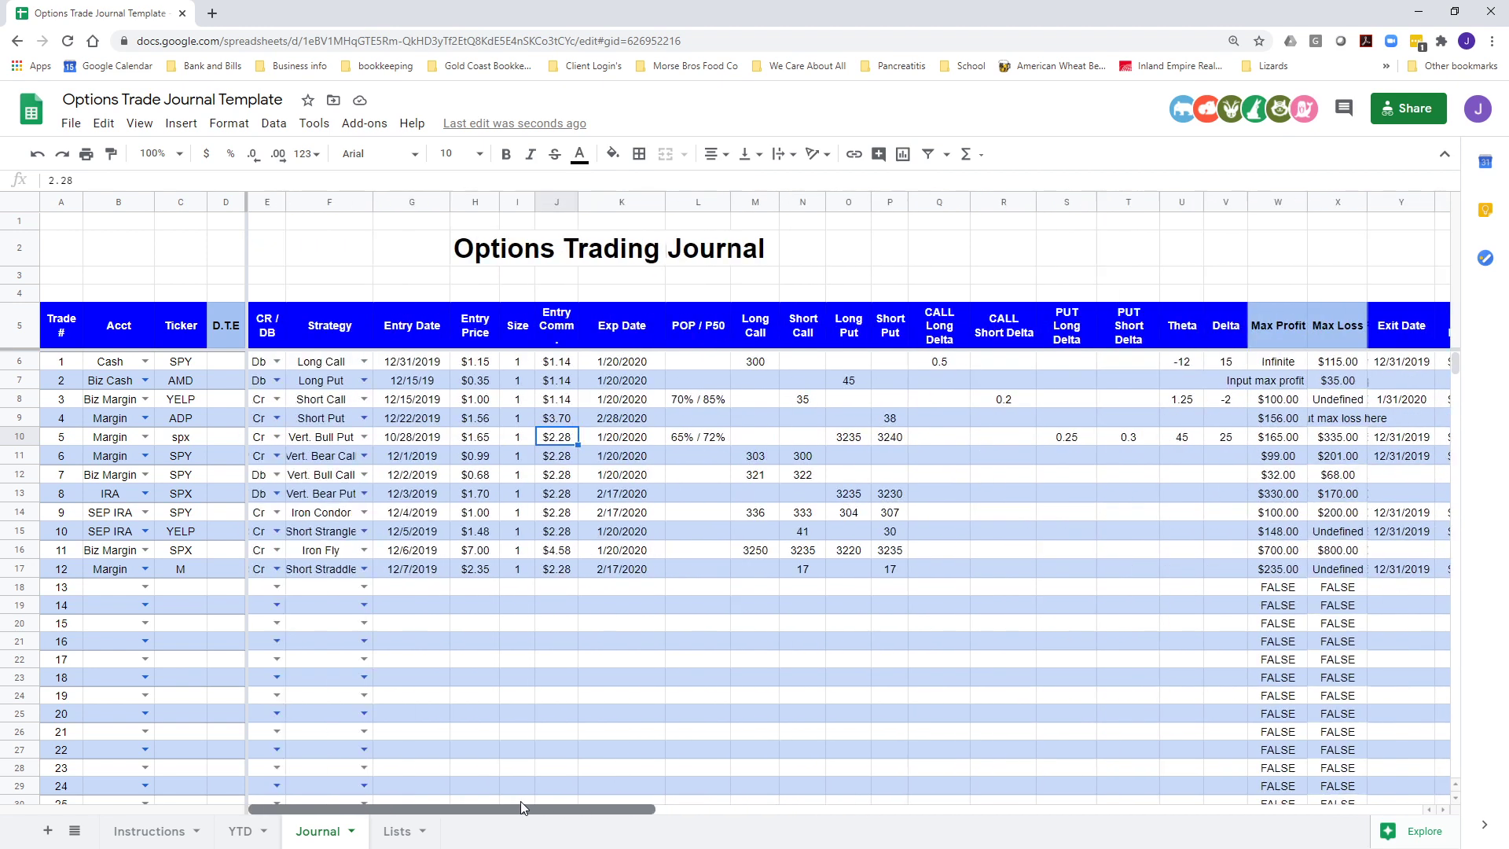
click(238, 833)
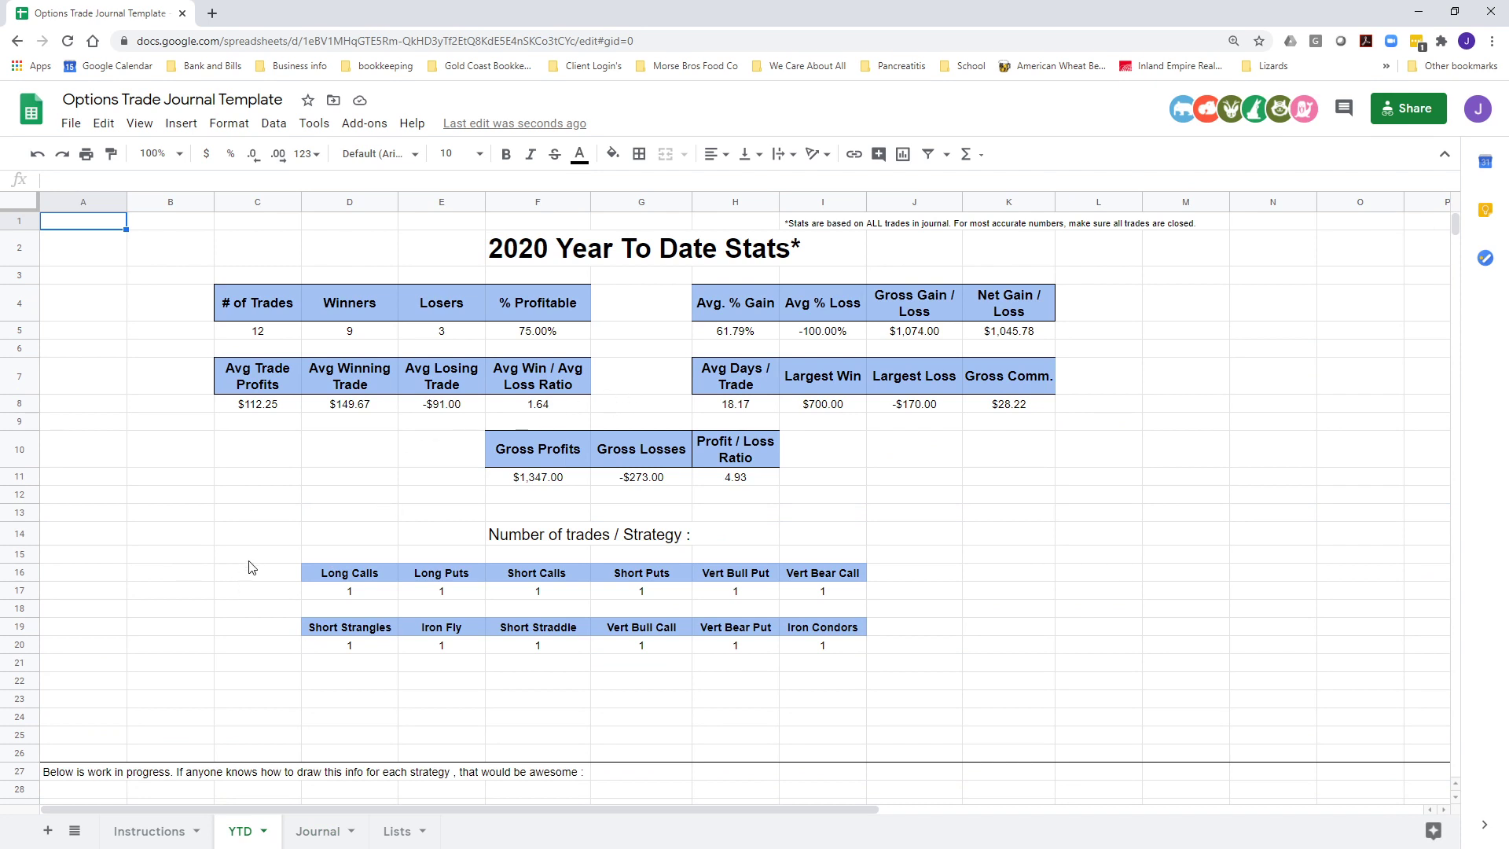
scroll(249, 562, down, 10)
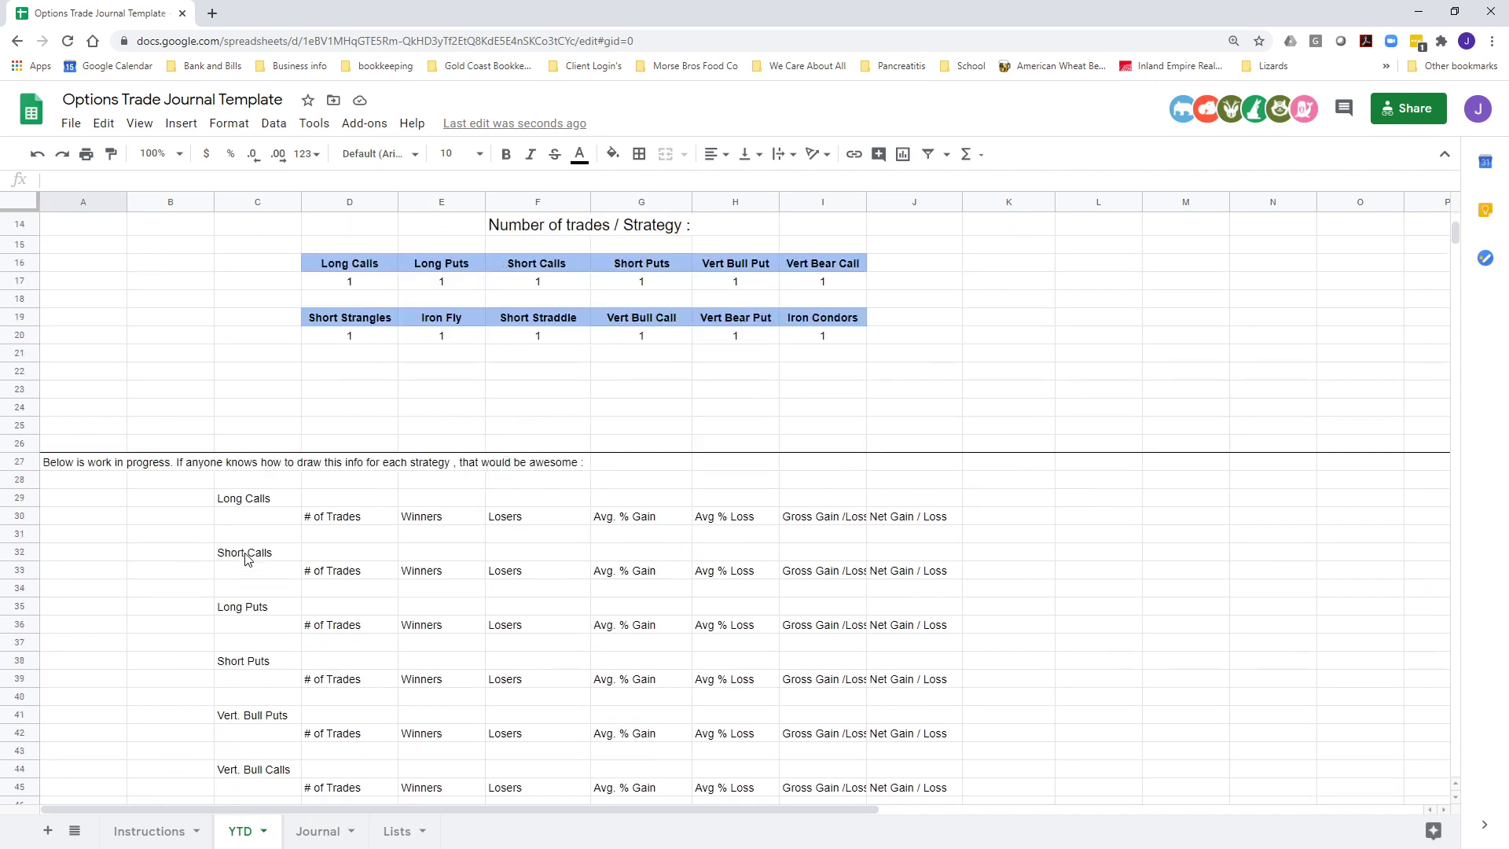
scroll(248, 562, up, 10)
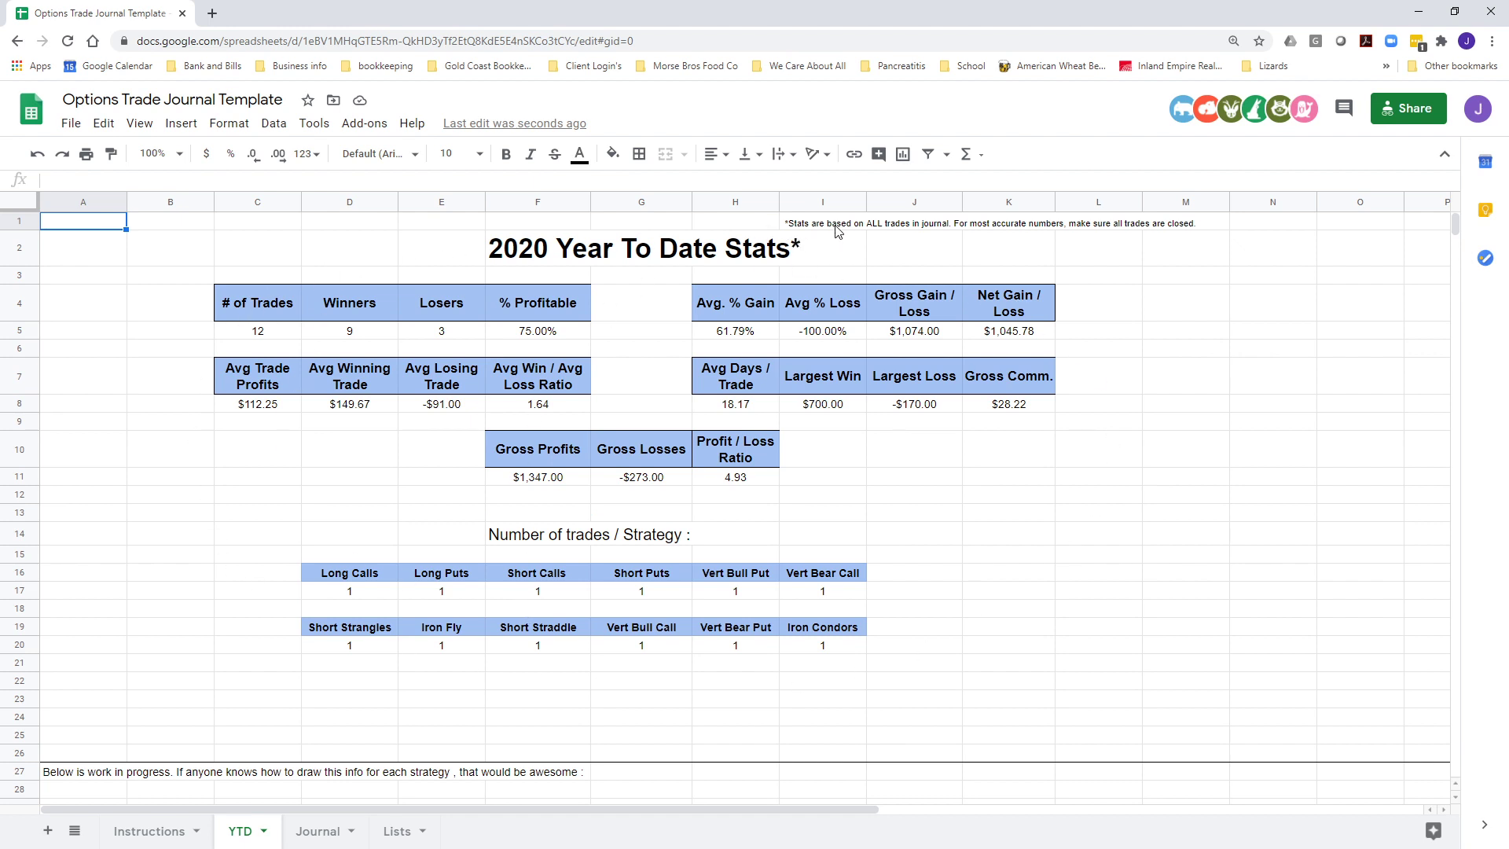
click(308, 831)
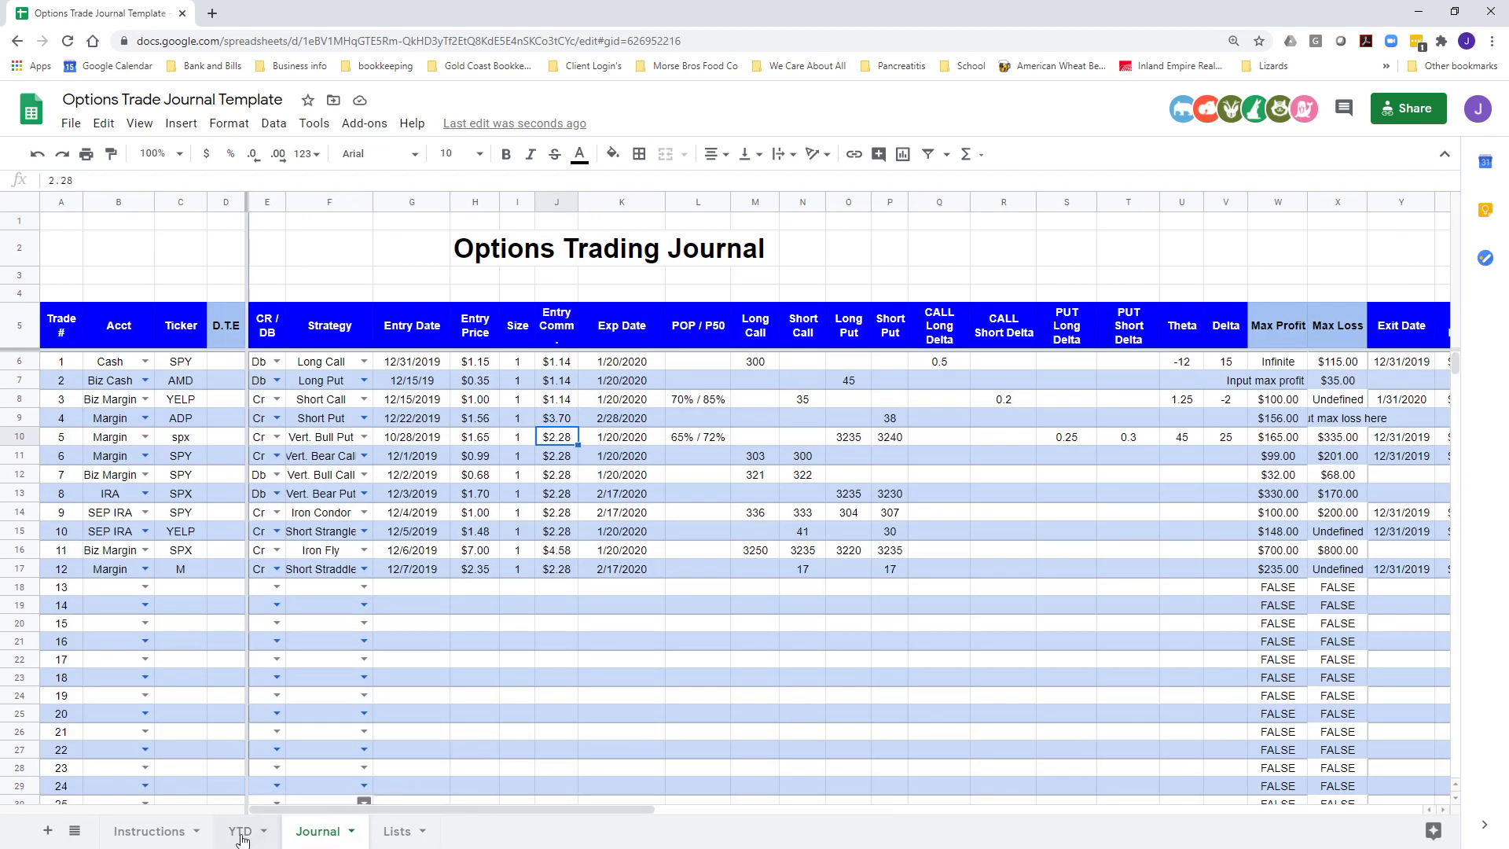
click(241, 833)
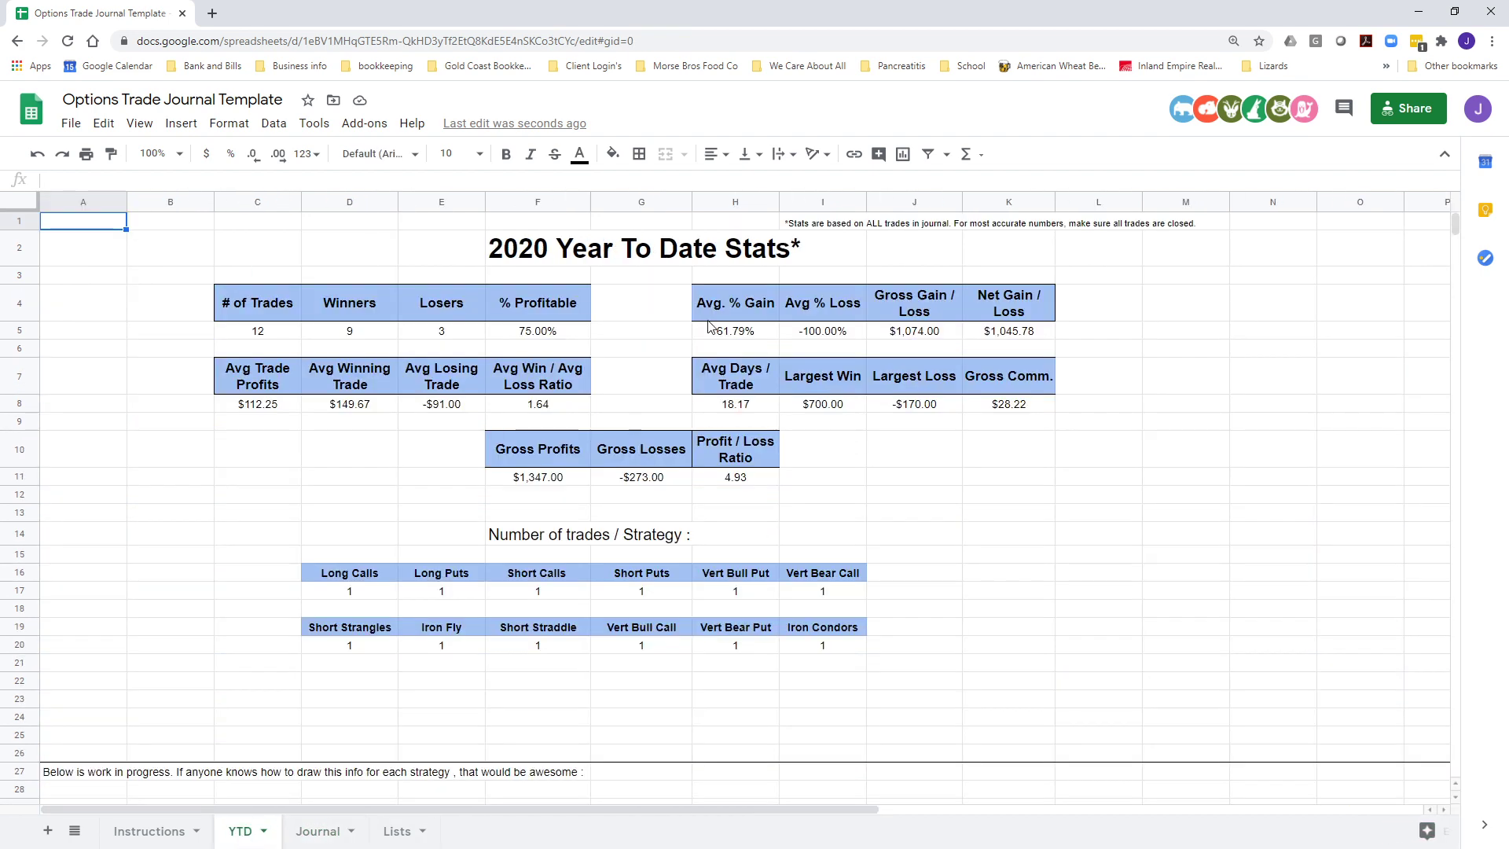
Examine the # of Trades formula on the YTD sheet and compare it with trades 1 to 12 in the Journal
click(264, 334)
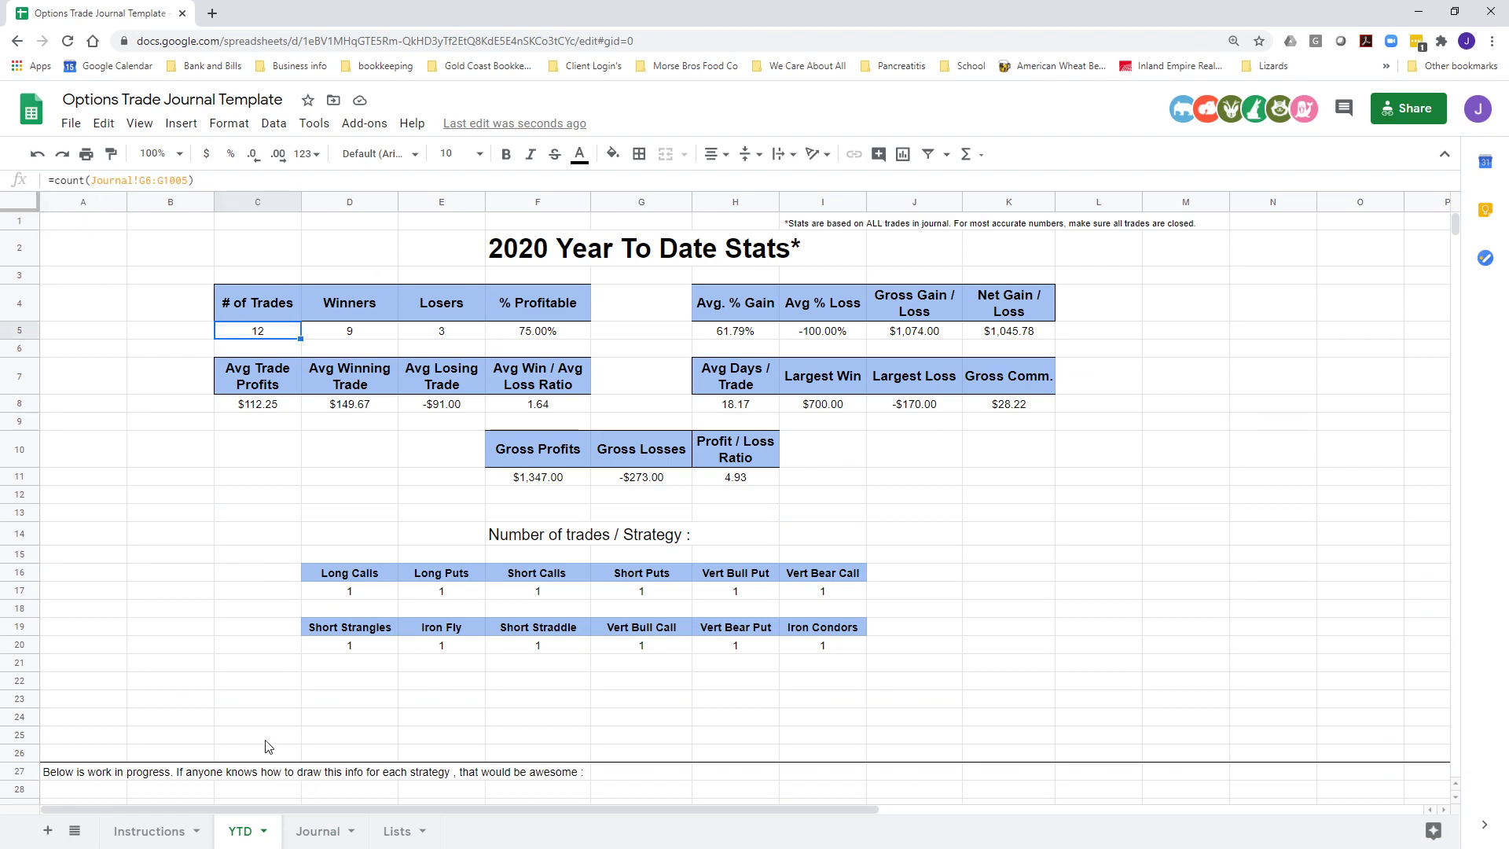
click(308, 835)
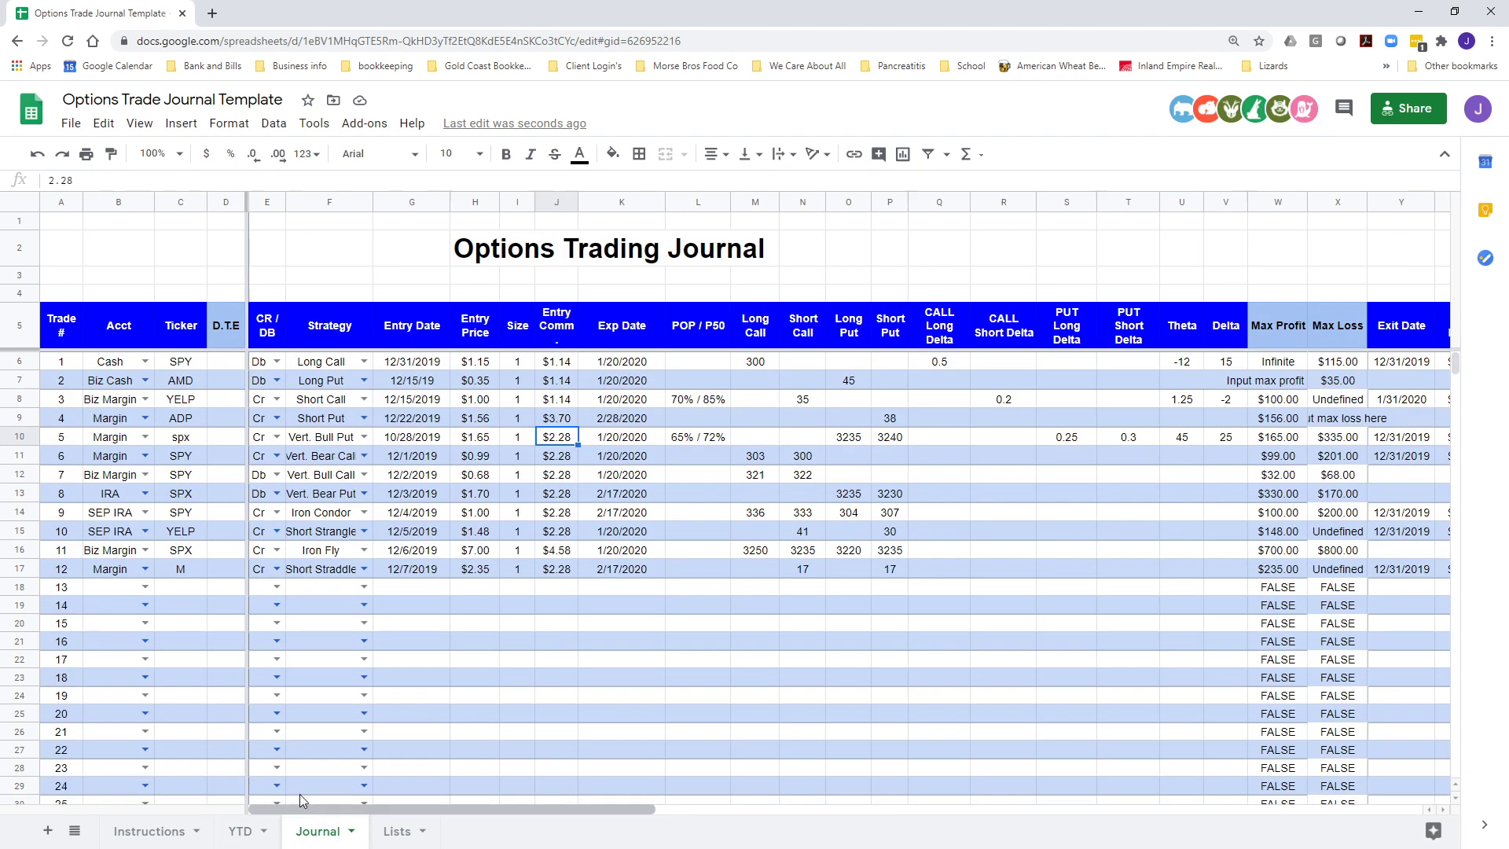
click(130, 607)
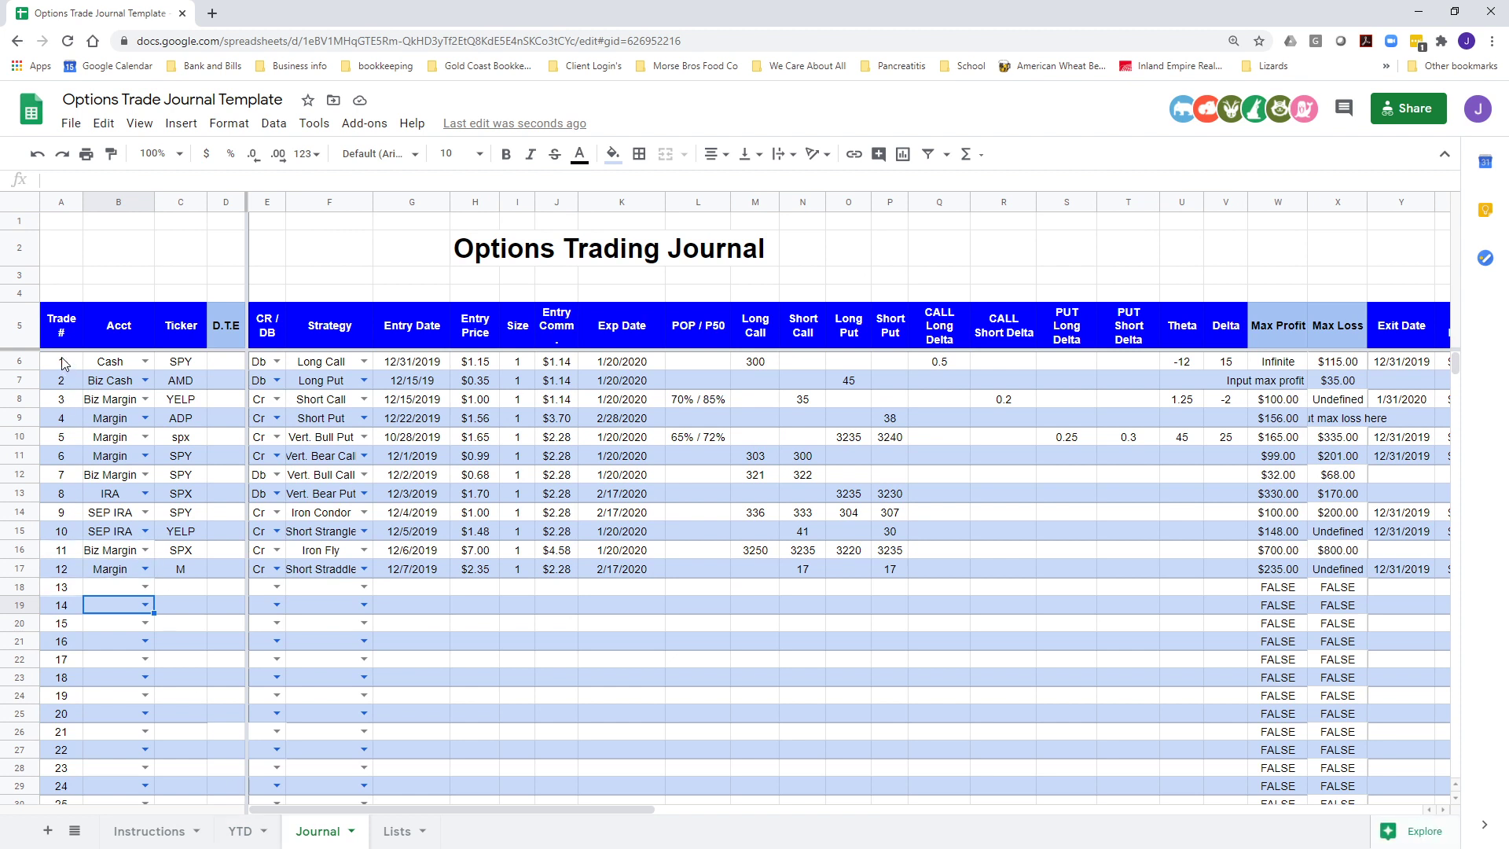
drag(61, 360, 49, 578)
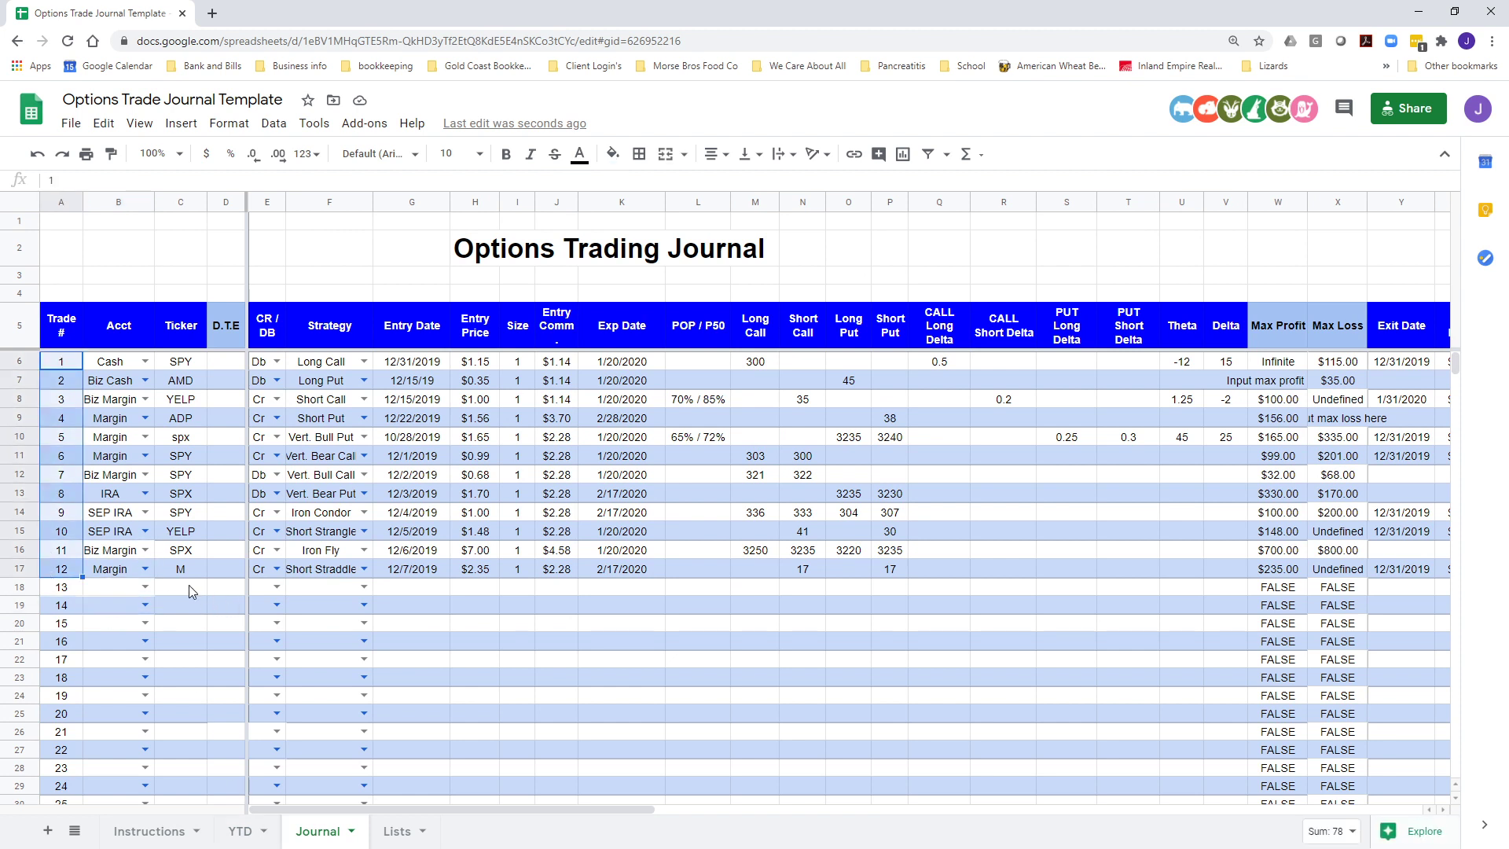
click(240, 831)
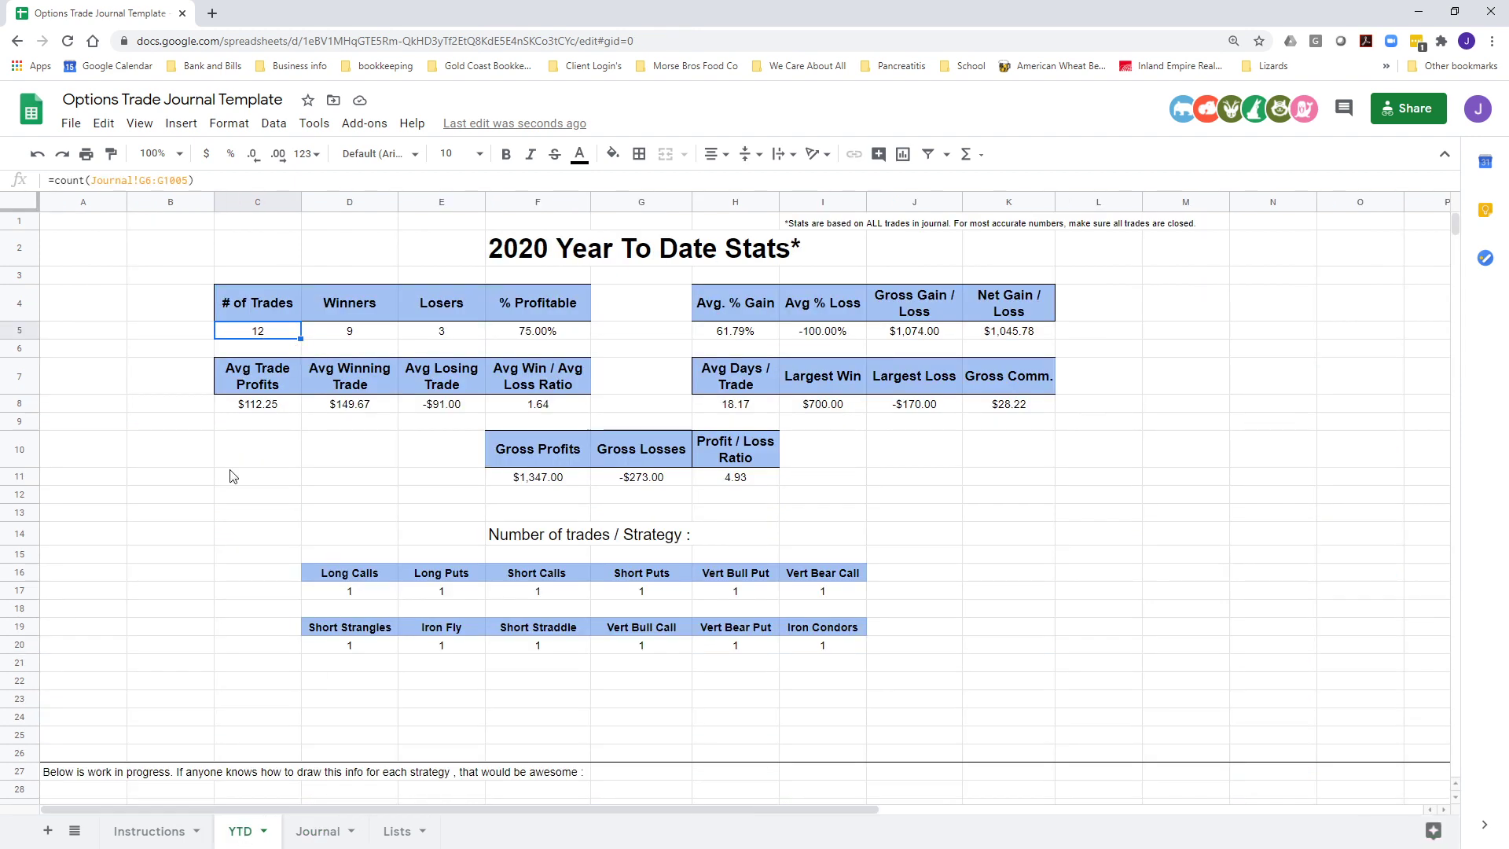
Inspect the Winners and Losers formulas on the YTD sheet
click(200, 516)
click(326, 335)
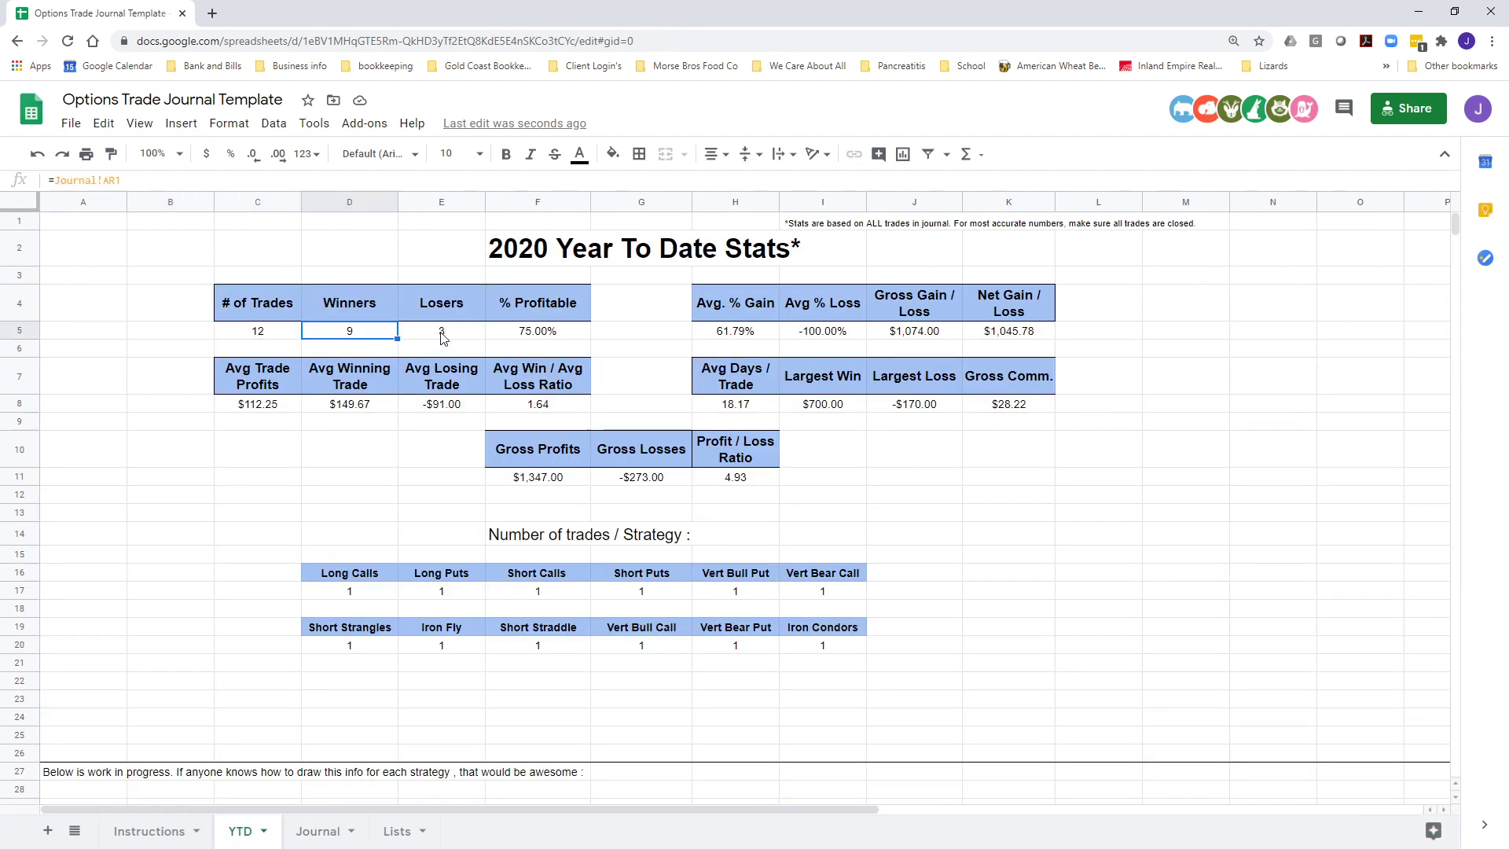
click(442, 336)
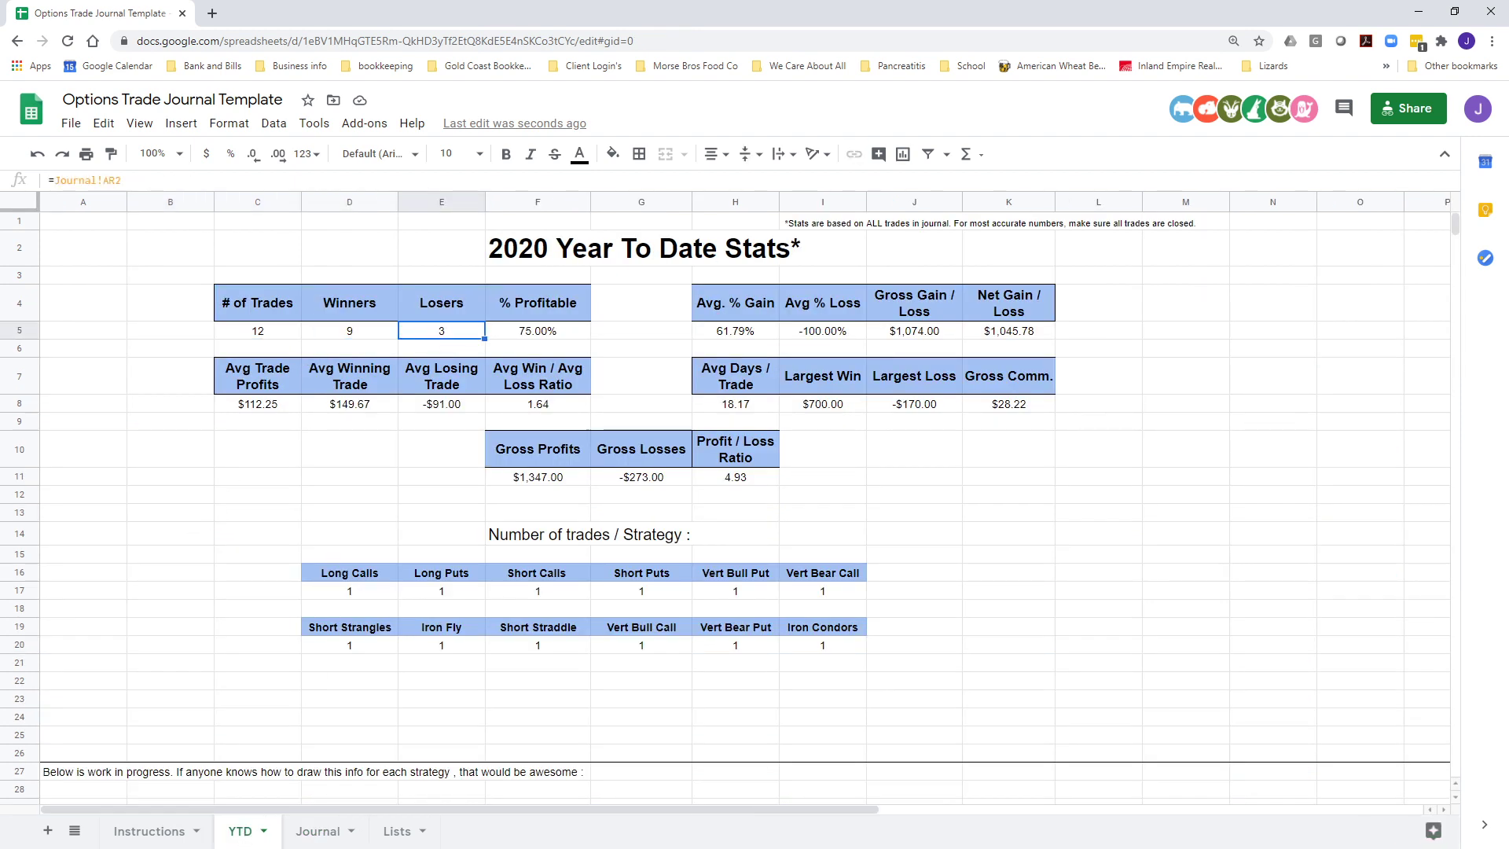
Examine the Journal's Exit Price and Gross P&L columns for the open trades, including trades 4, 7 and 8
click(305, 842)
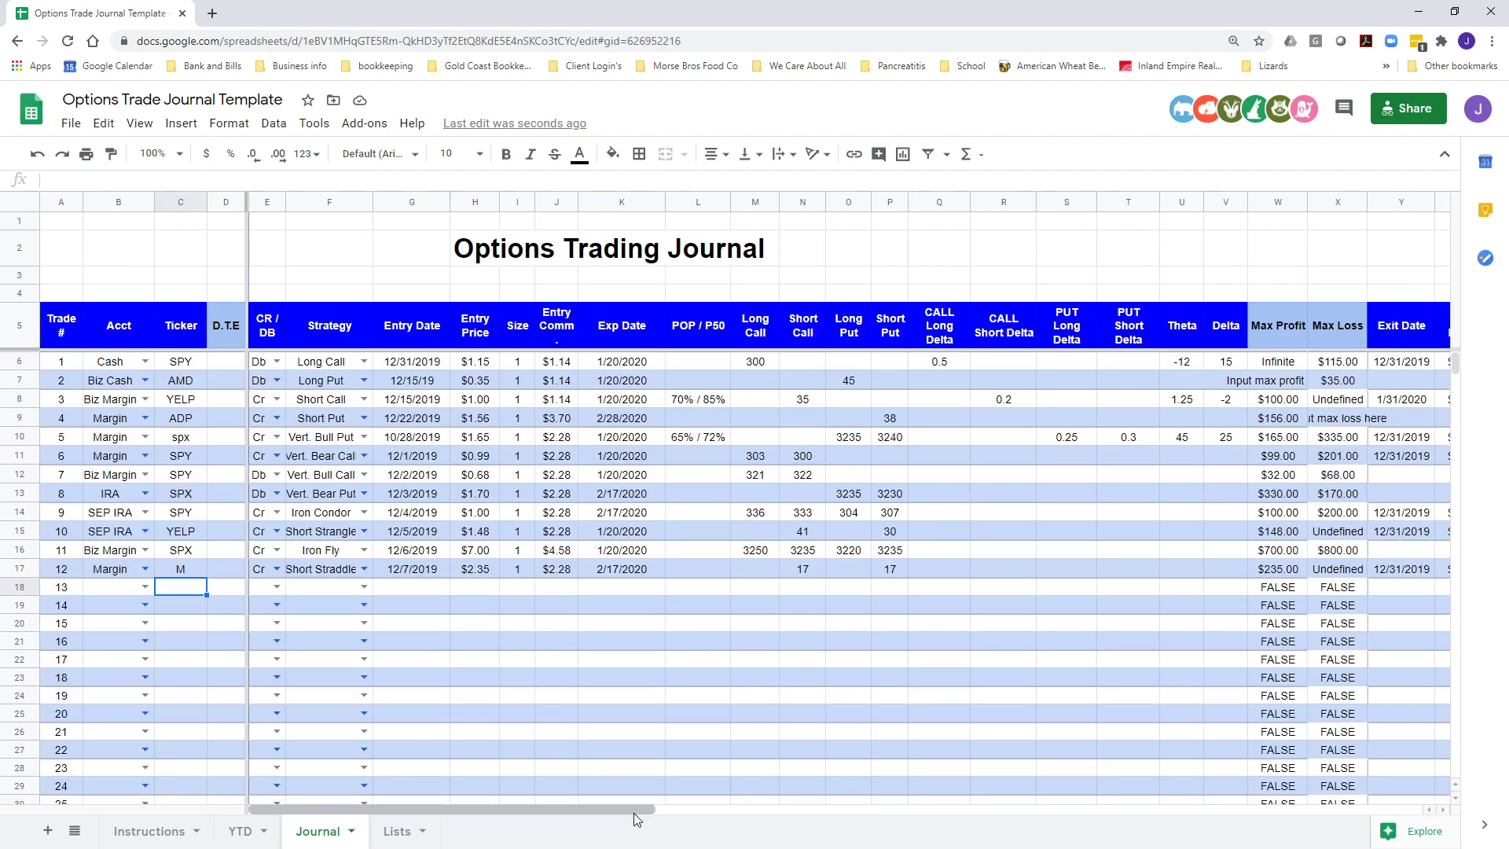
drag(633, 813, 926, 790)
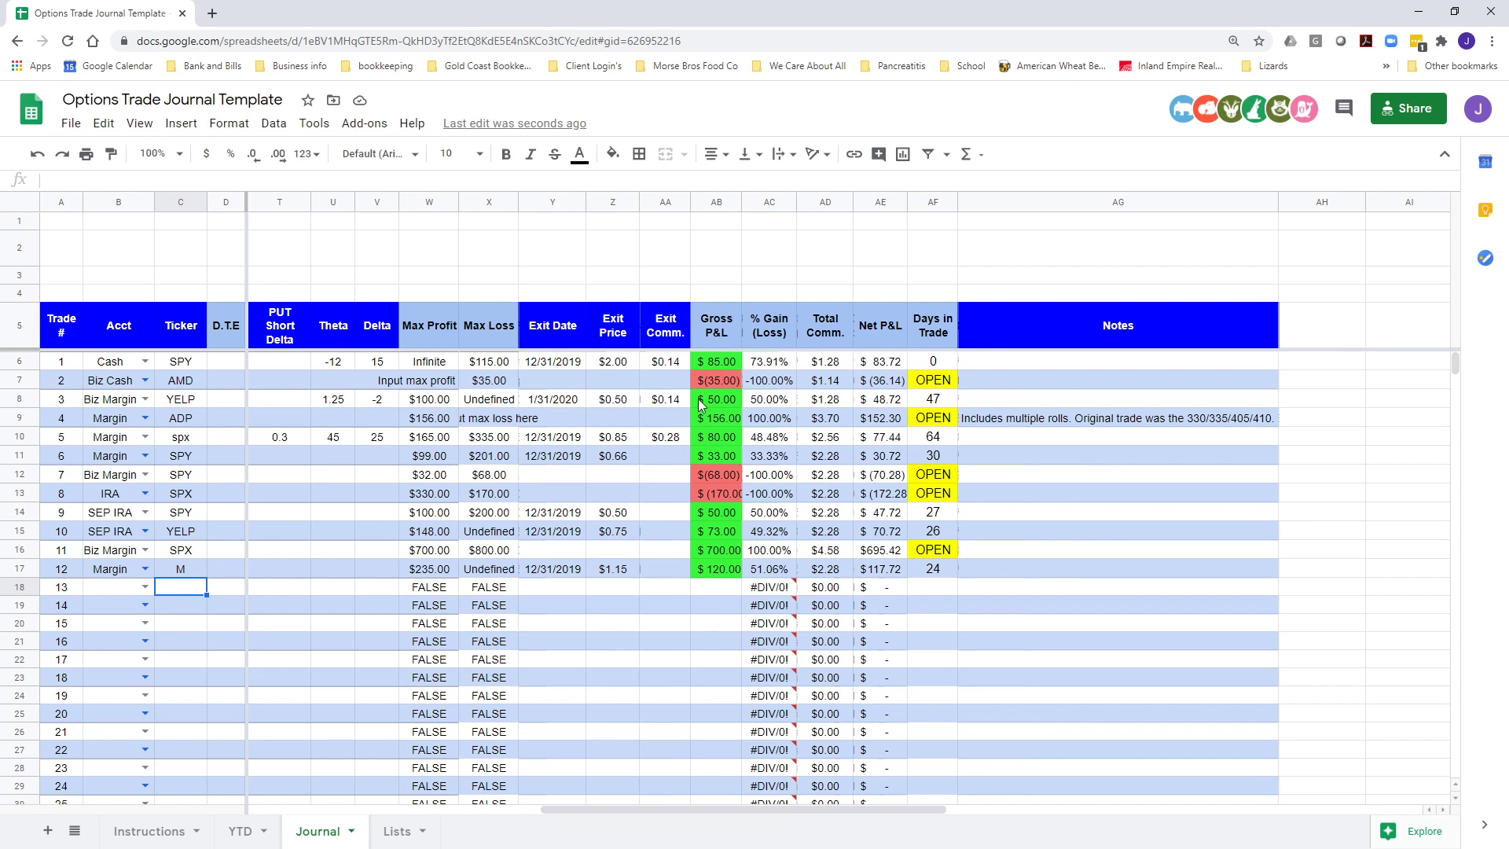
click(613, 475)
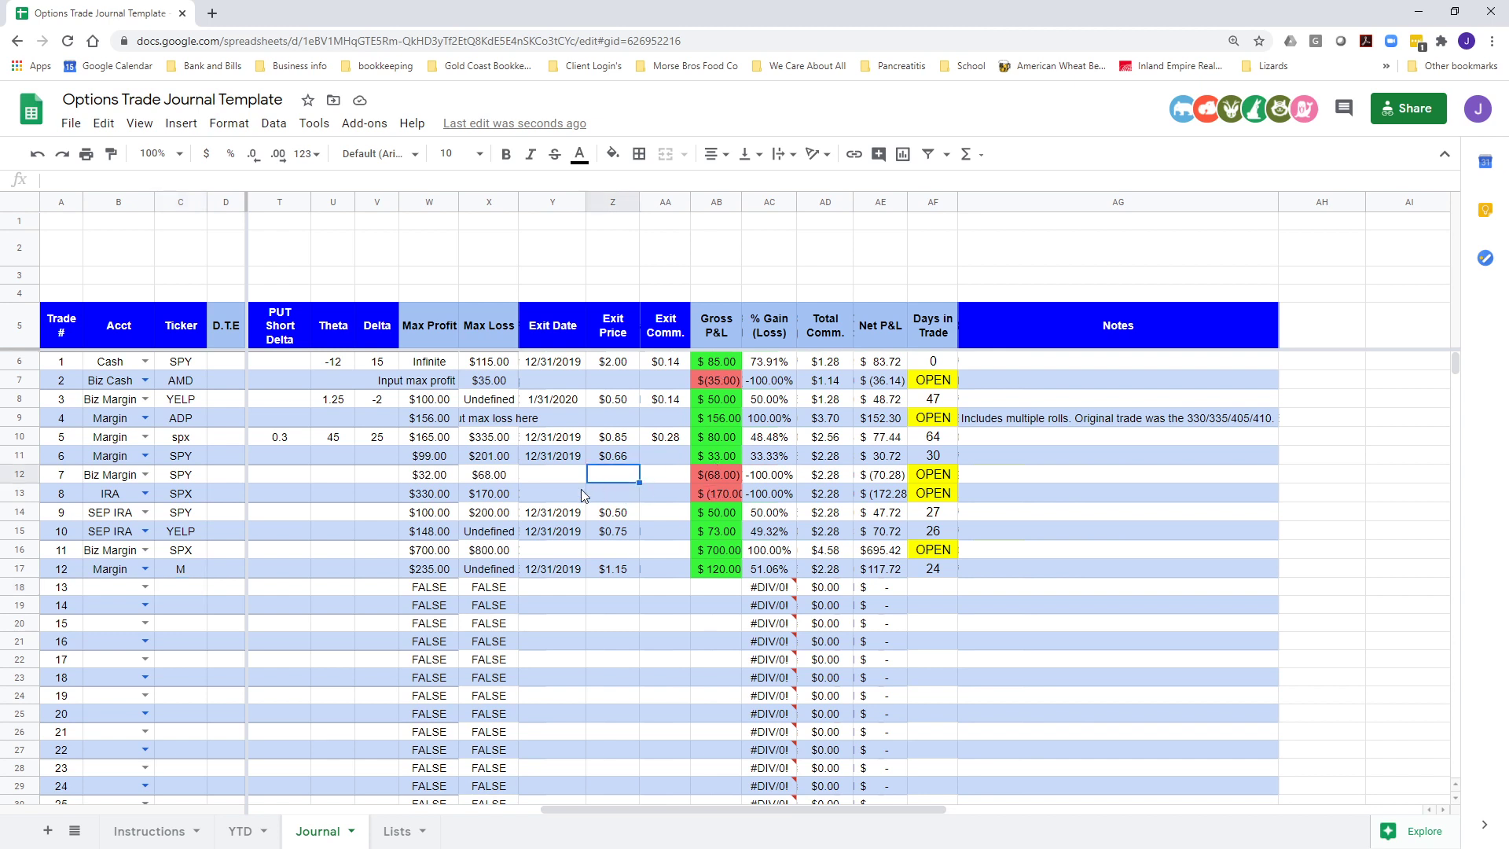
click(614, 419)
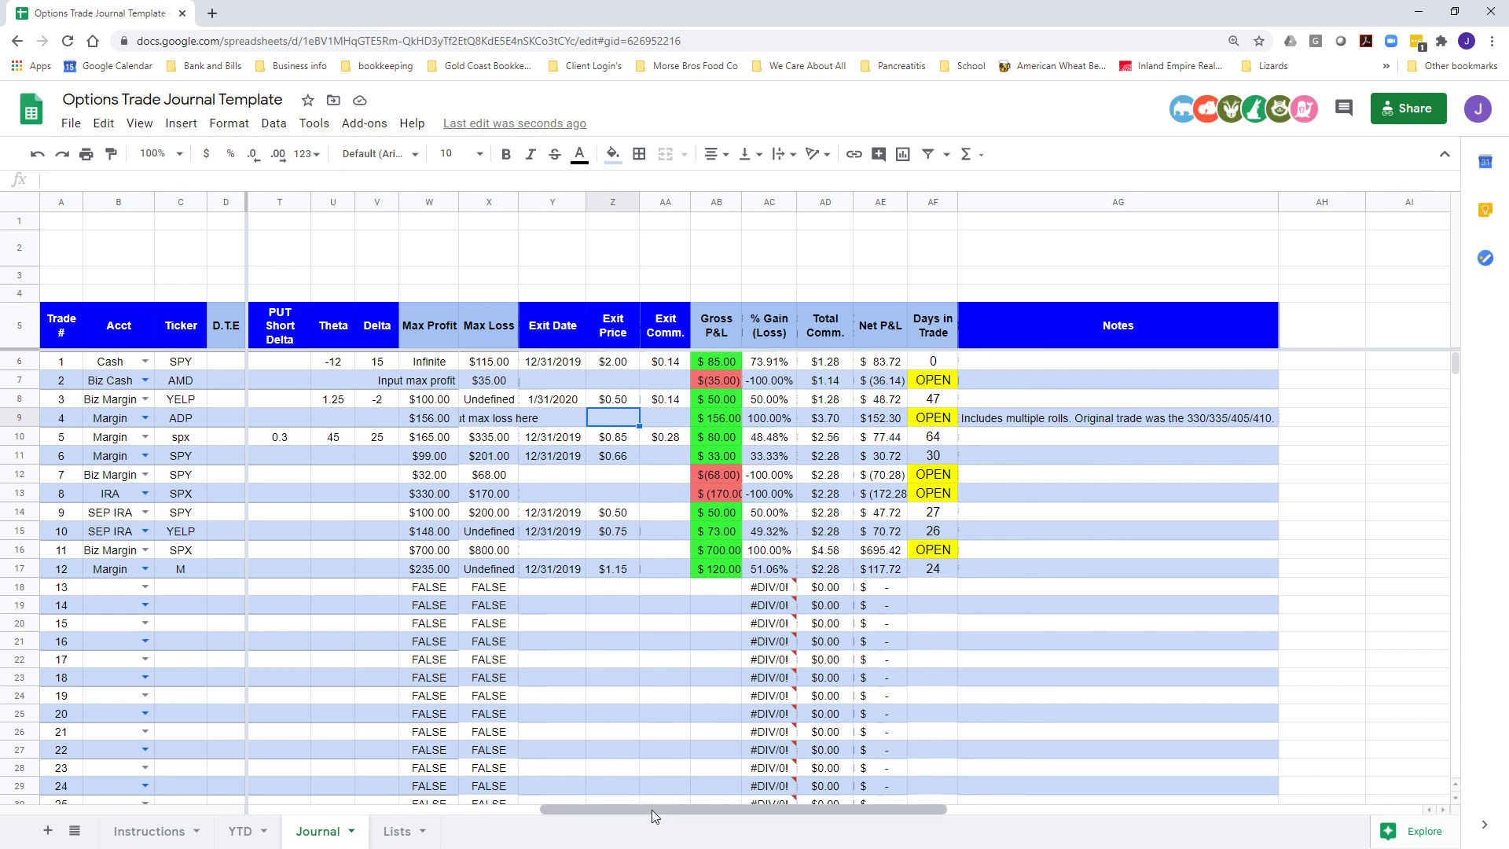
mouse_move(652, 810)
mouse_down()
mouse_move(393, 809)
mouse_move(654, 795)
mouse_up()
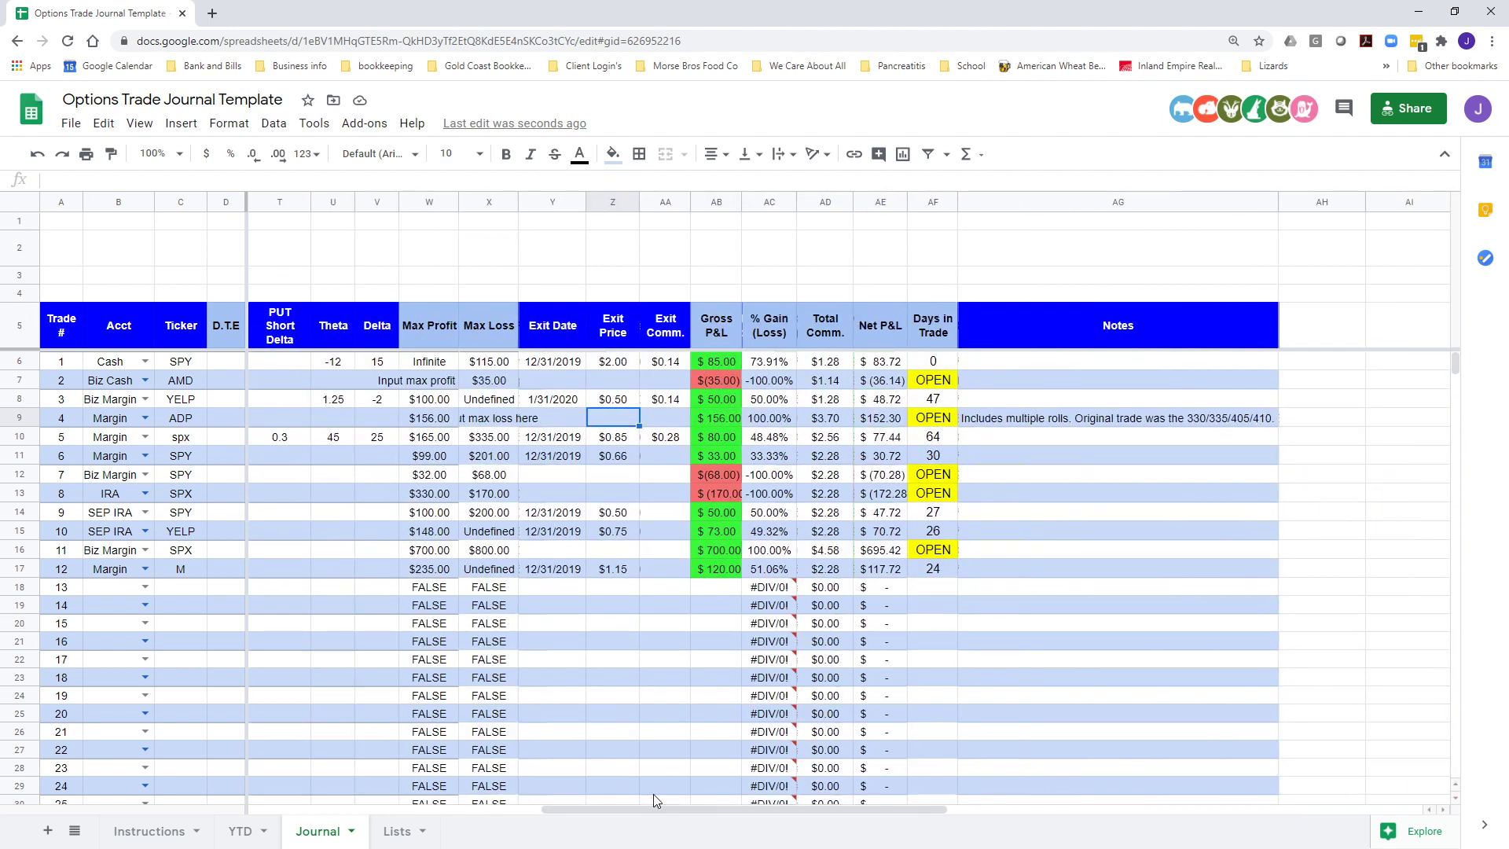
click(607, 482)
click(609, 492)
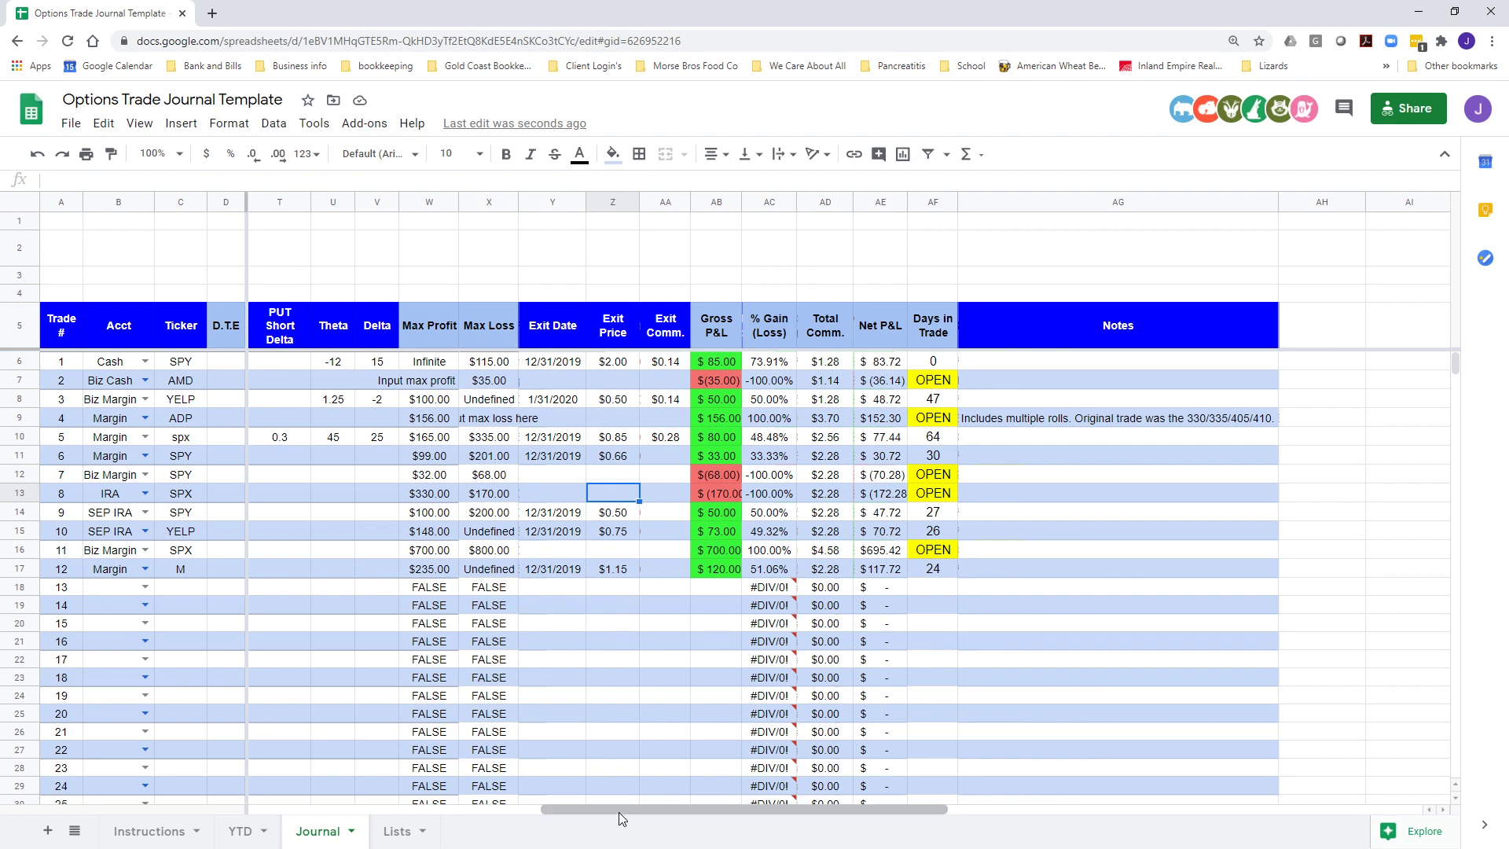
drag(620, 810, 318, 808)
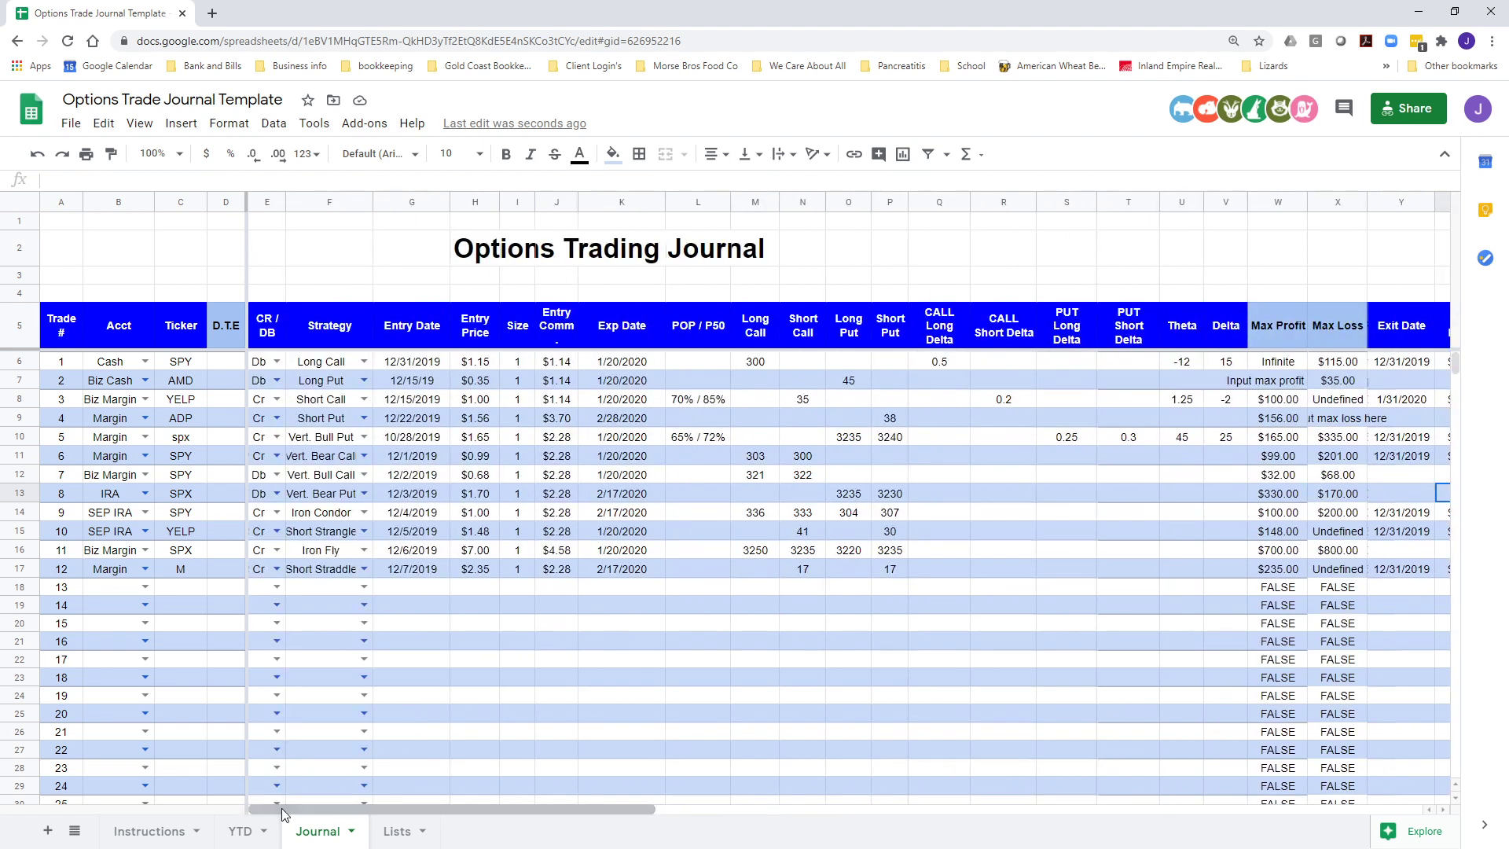
Review the YTD sheet's % Profitable, average % gain and loss, and gross and net gain/loss formulas
click(240, 831)
click(531, 334)
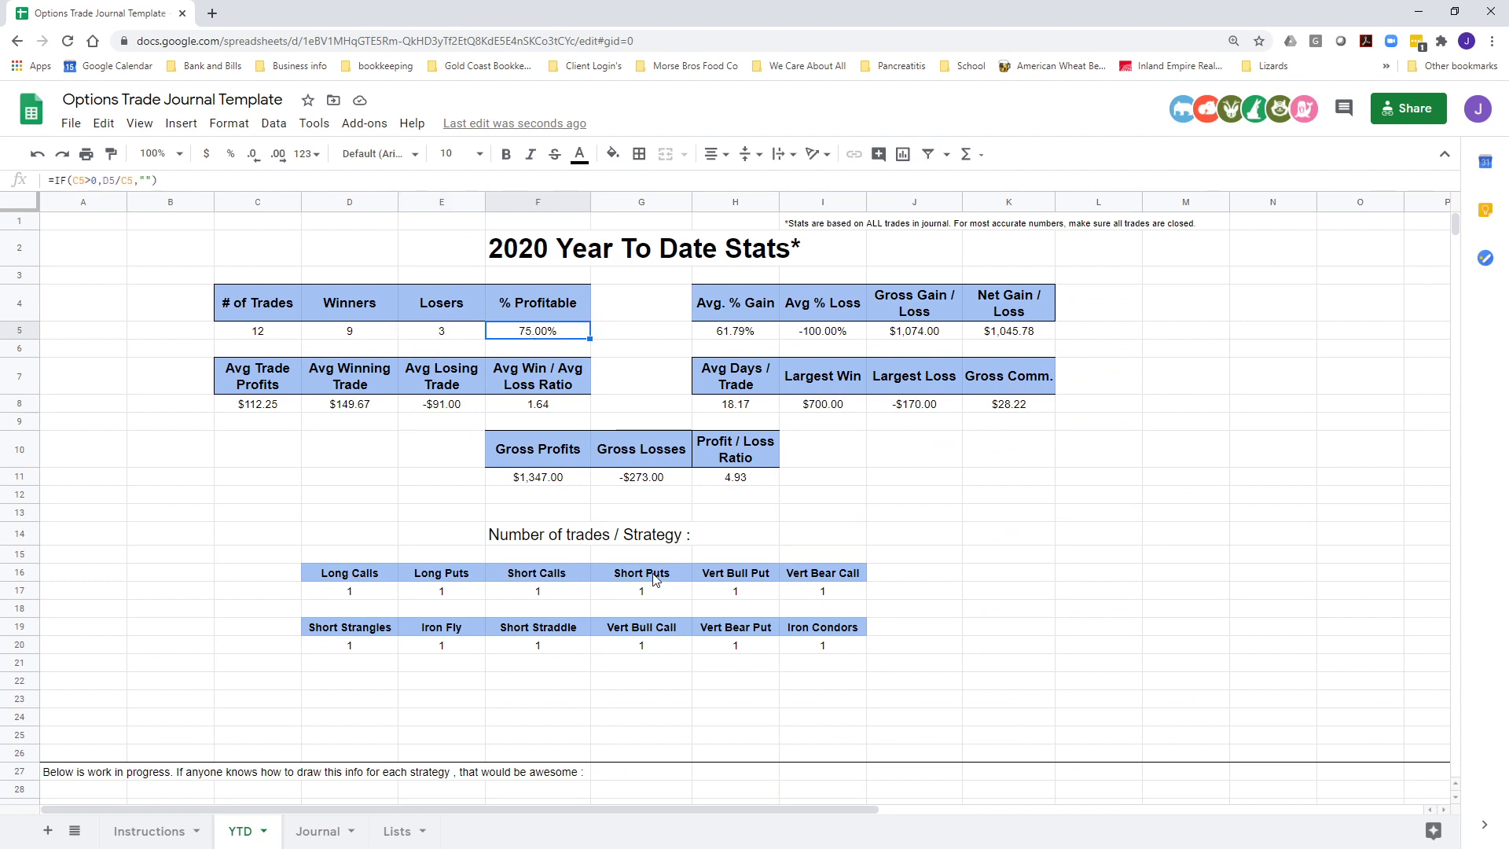
click(723, 333)
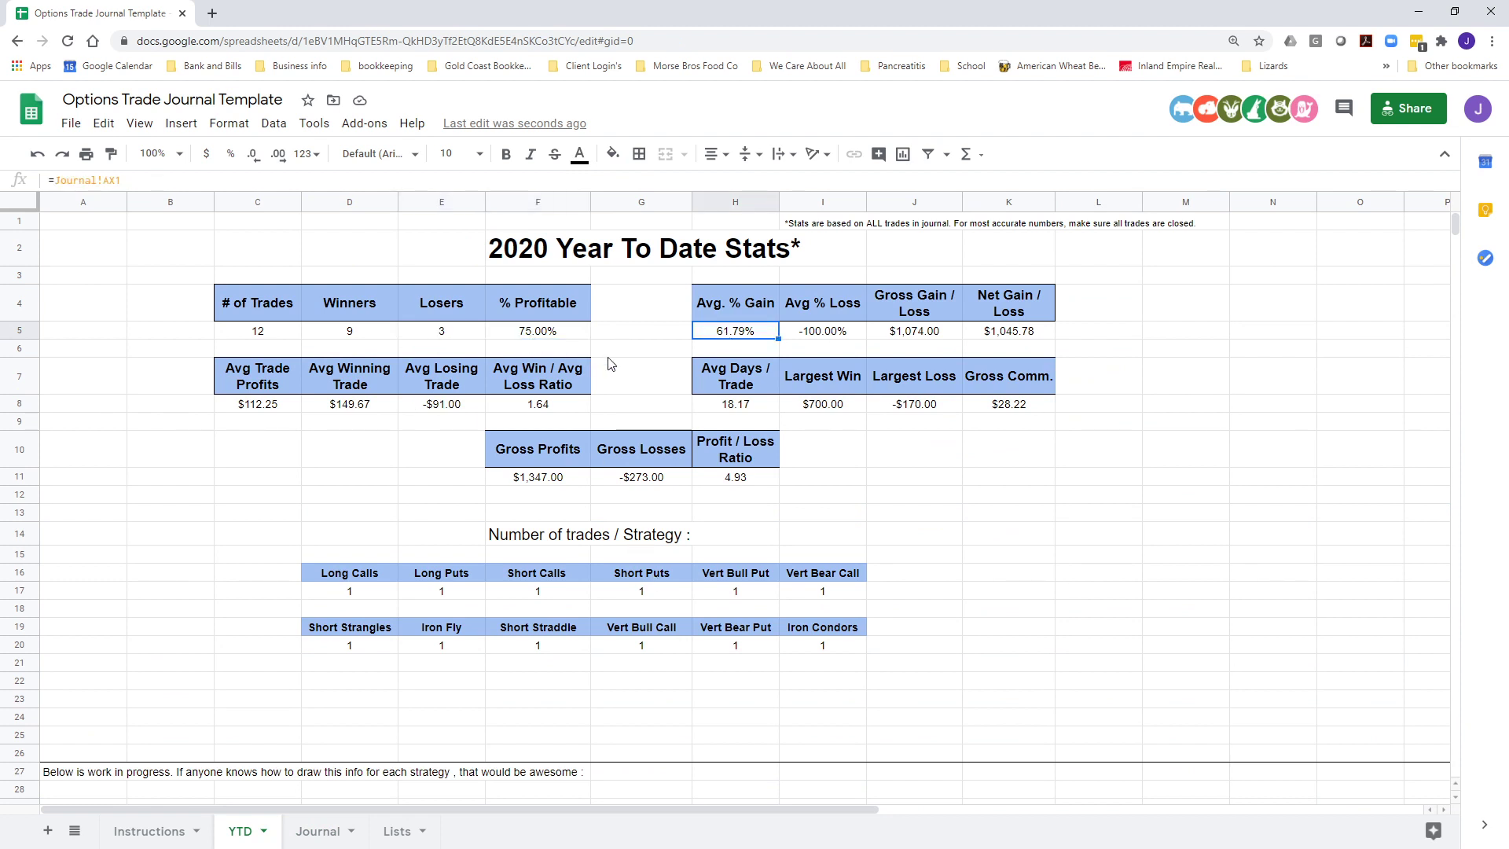
click(828, 332)
click(905, 335)
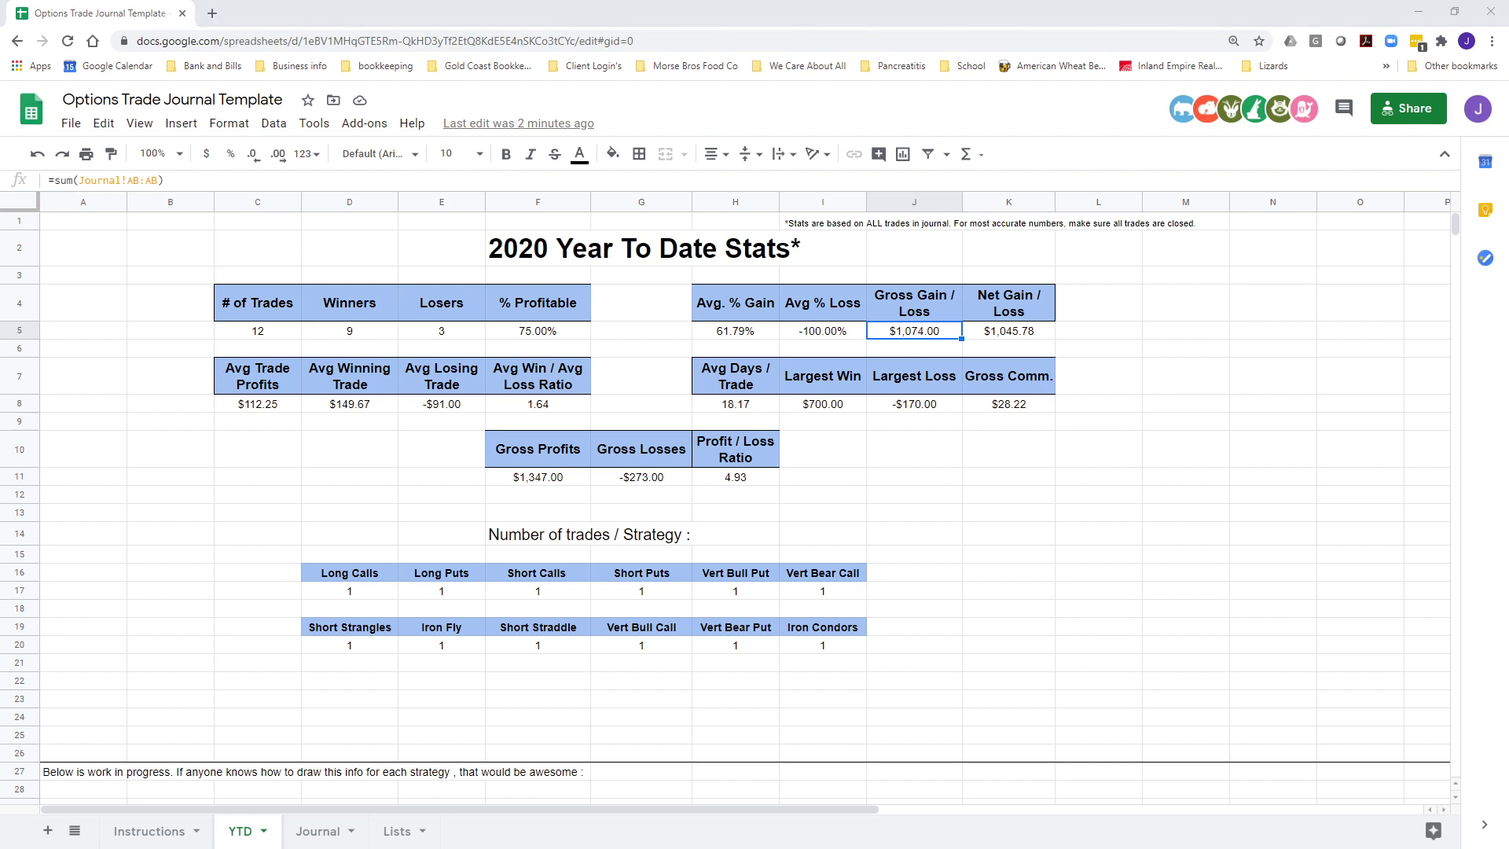
click(934, 334)
click(1029, 332)
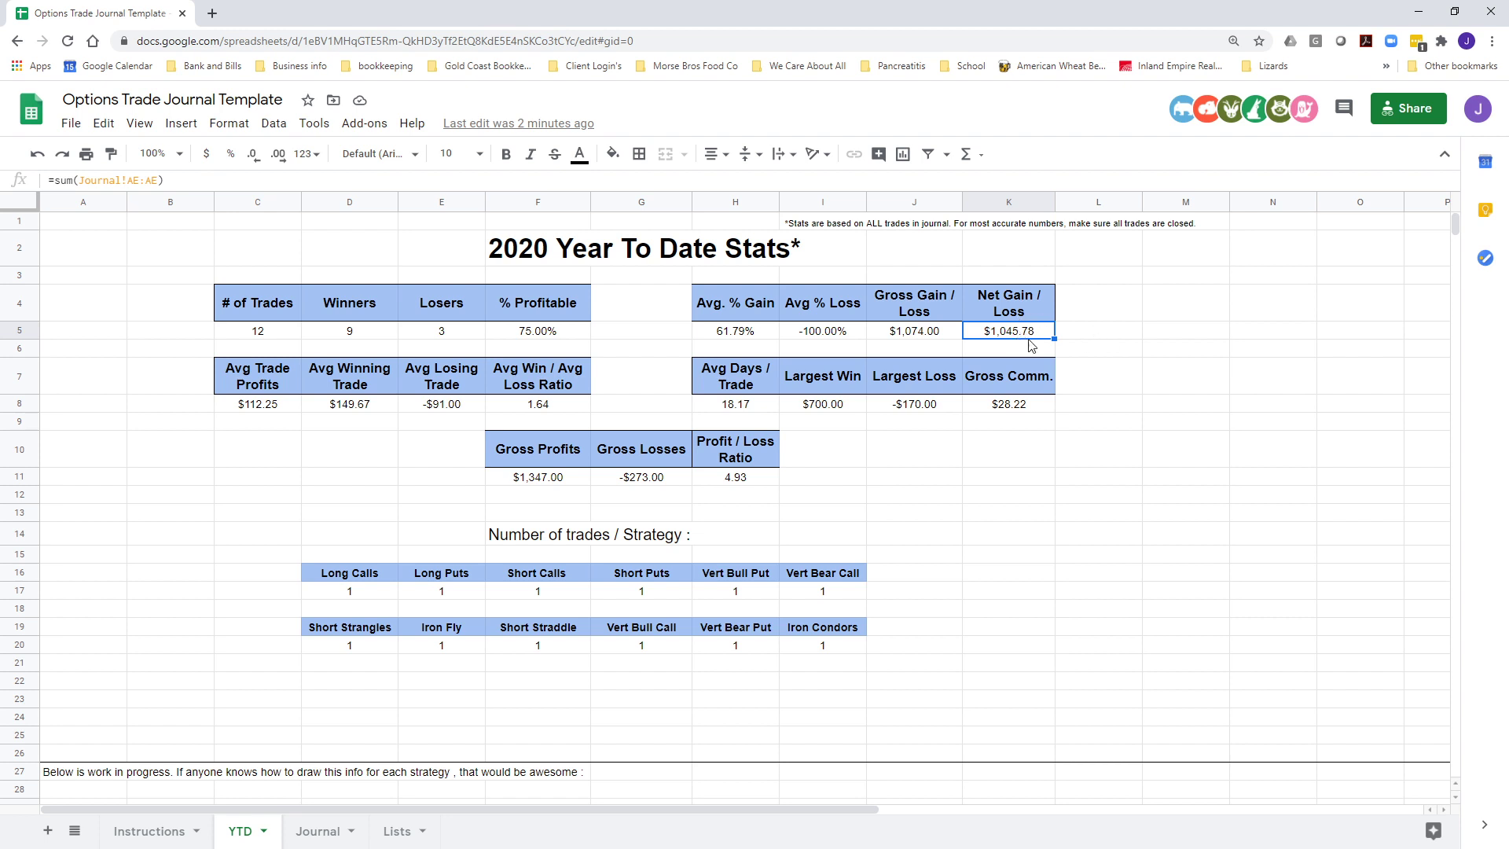
Review the YTD sheet's average trade stats, profit/loss figures and the number of trades per strategy
click(253, 402)
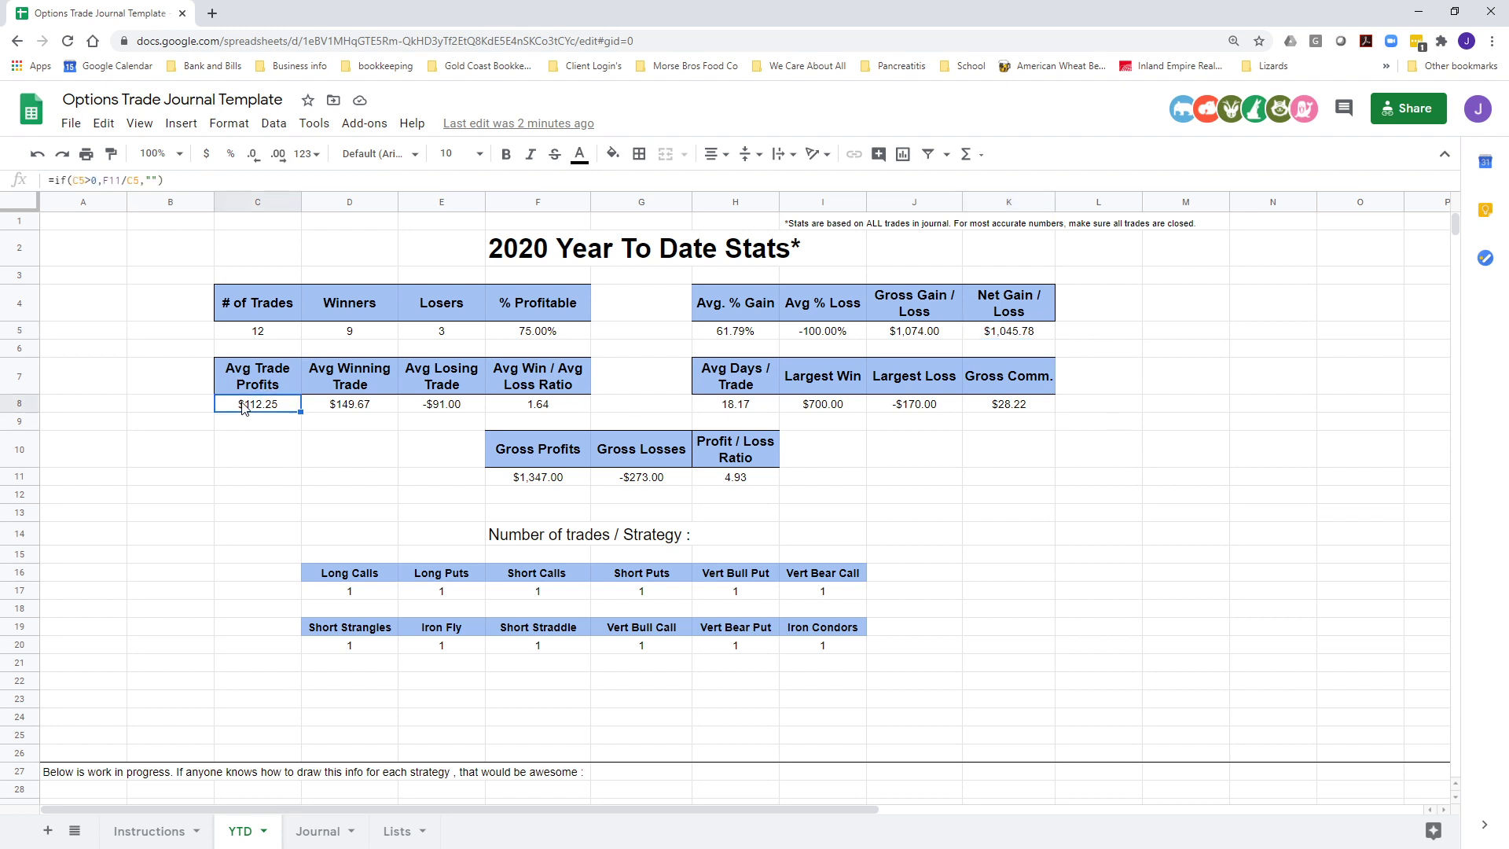
click(258, 429)
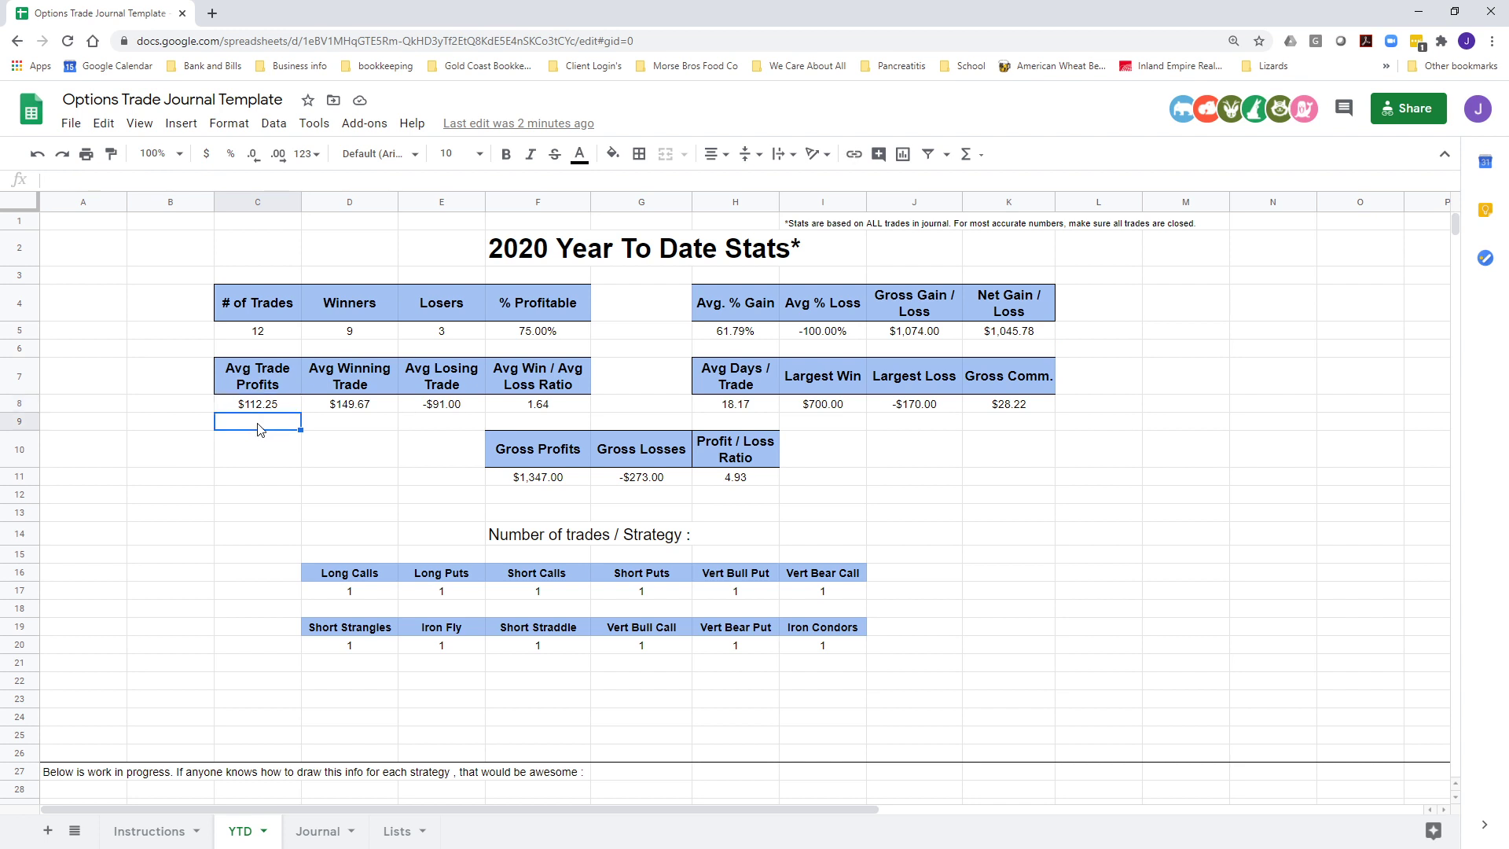
click(352, 429)
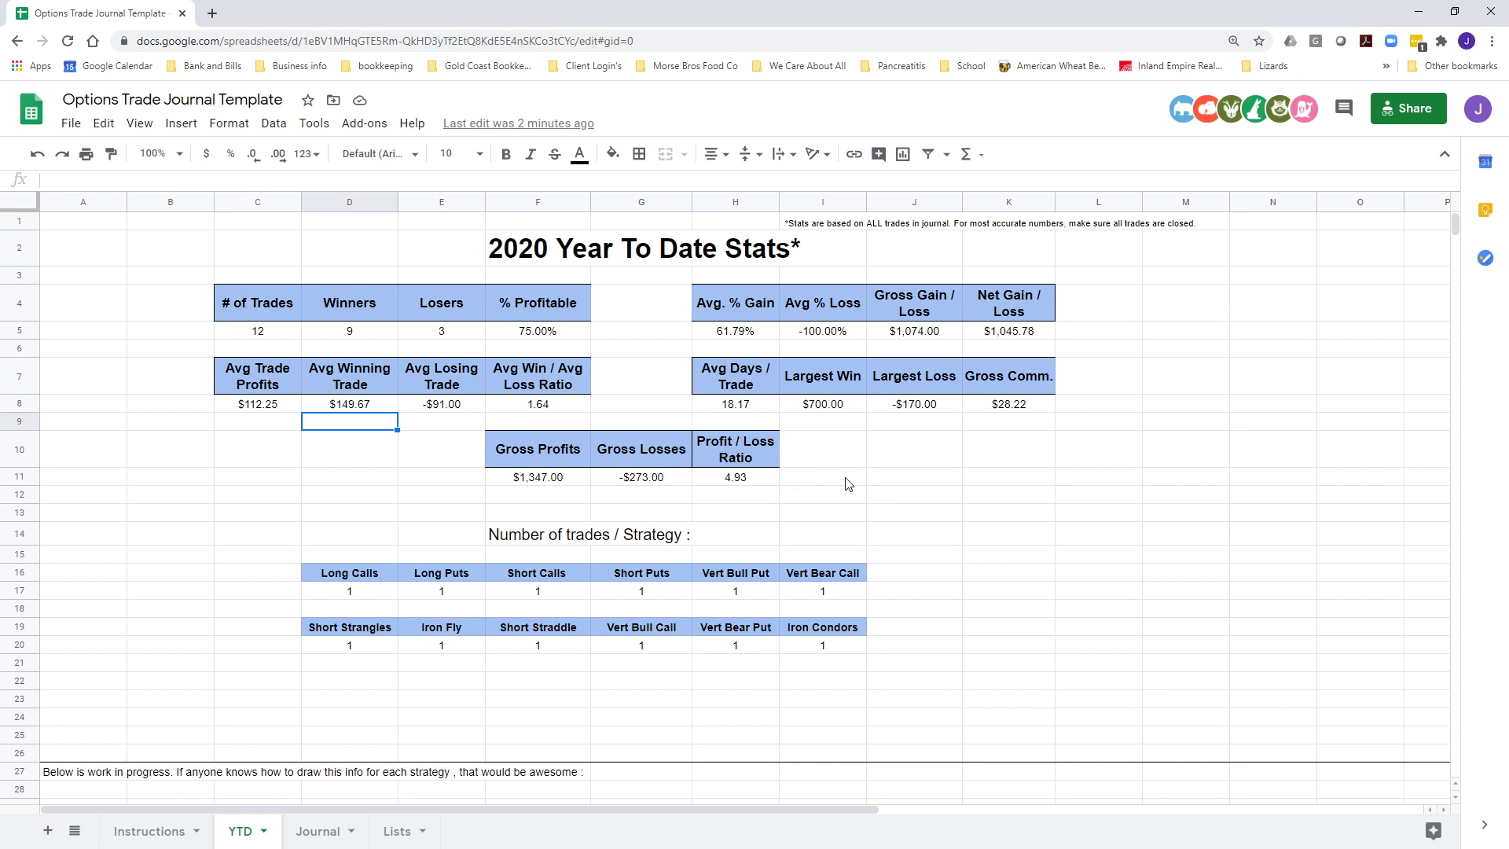
scroll(1003, 489, down, 1)
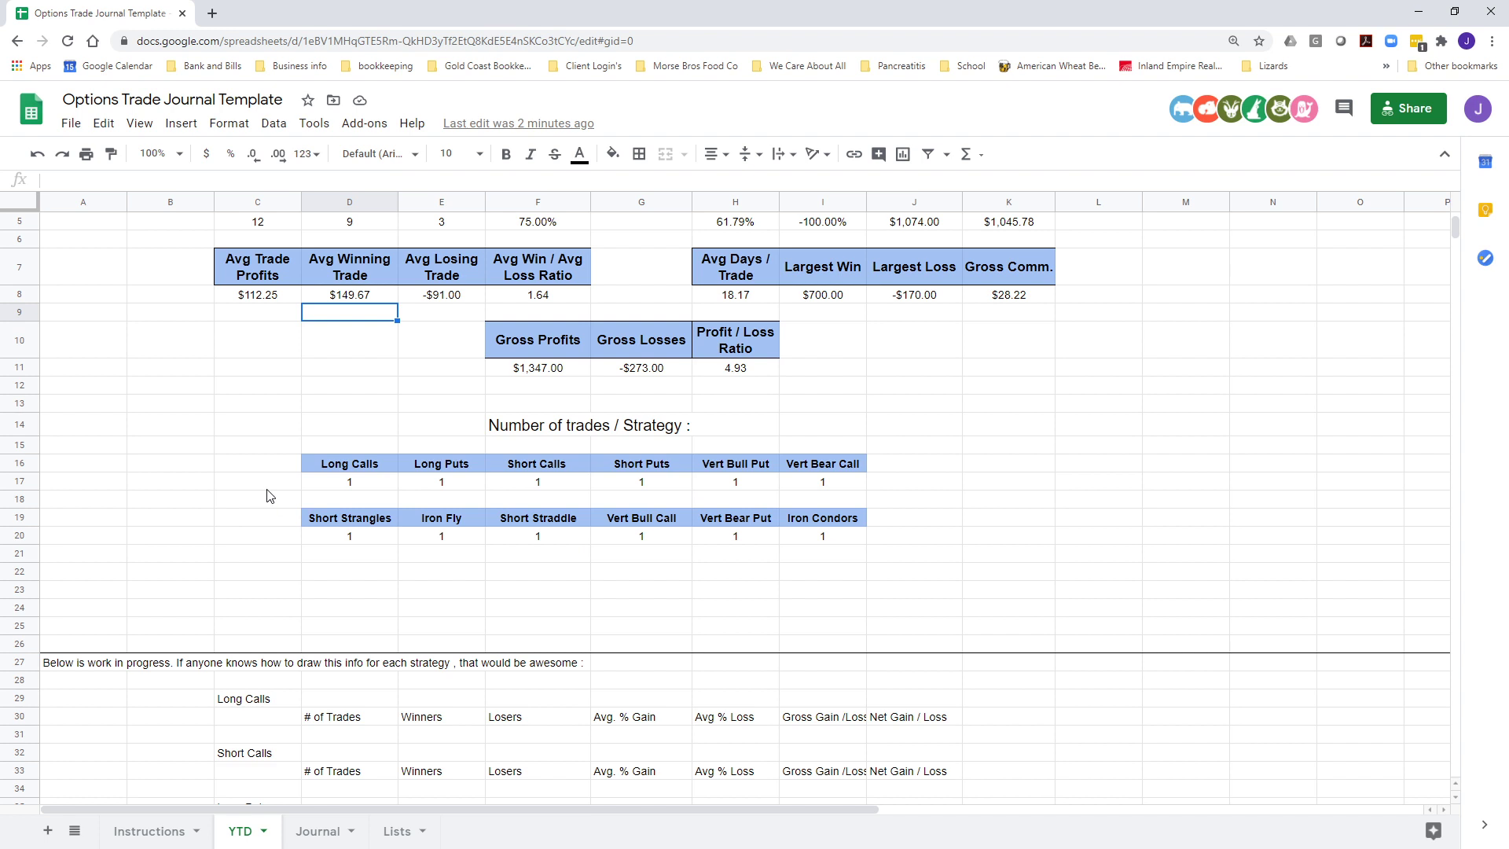
scroll(267, 495, up, 2)
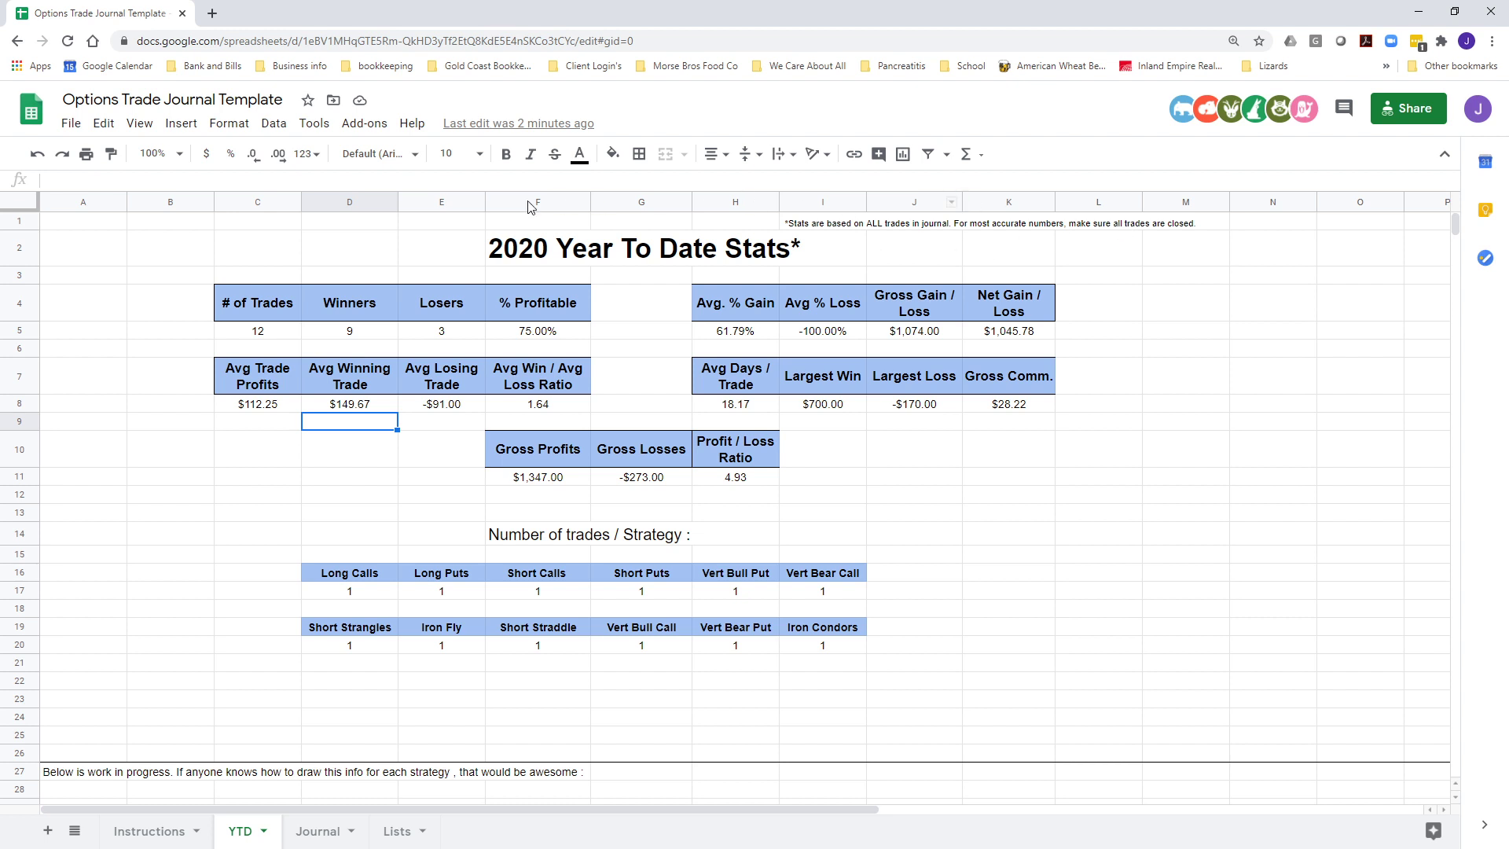
Create a filter on the header row (row 5) of the Journal sheet
click(318, 832)
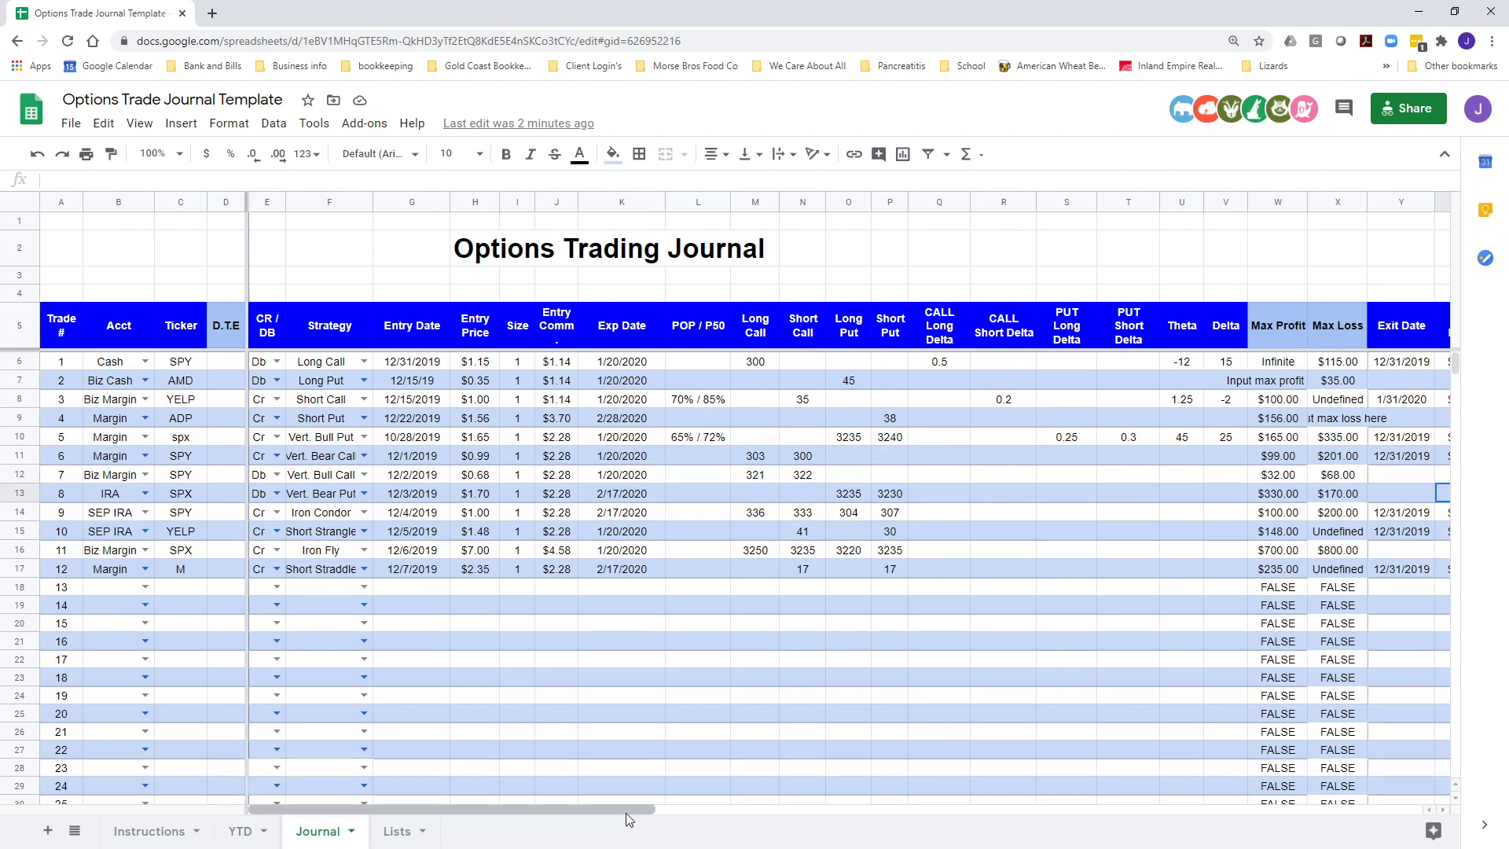
drag(629, 810, 852, 799)
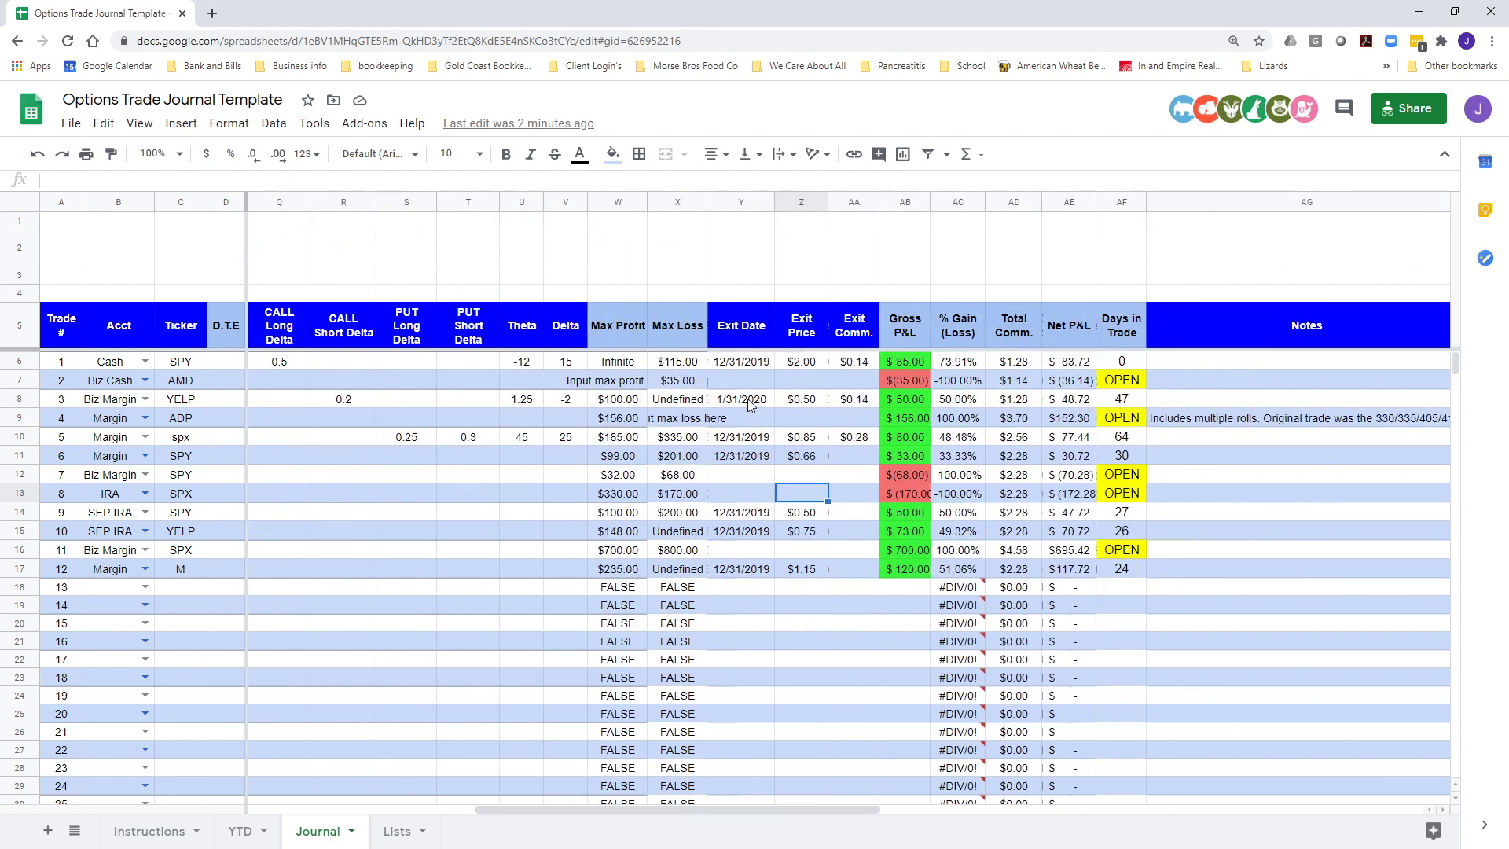
click(12, 321)
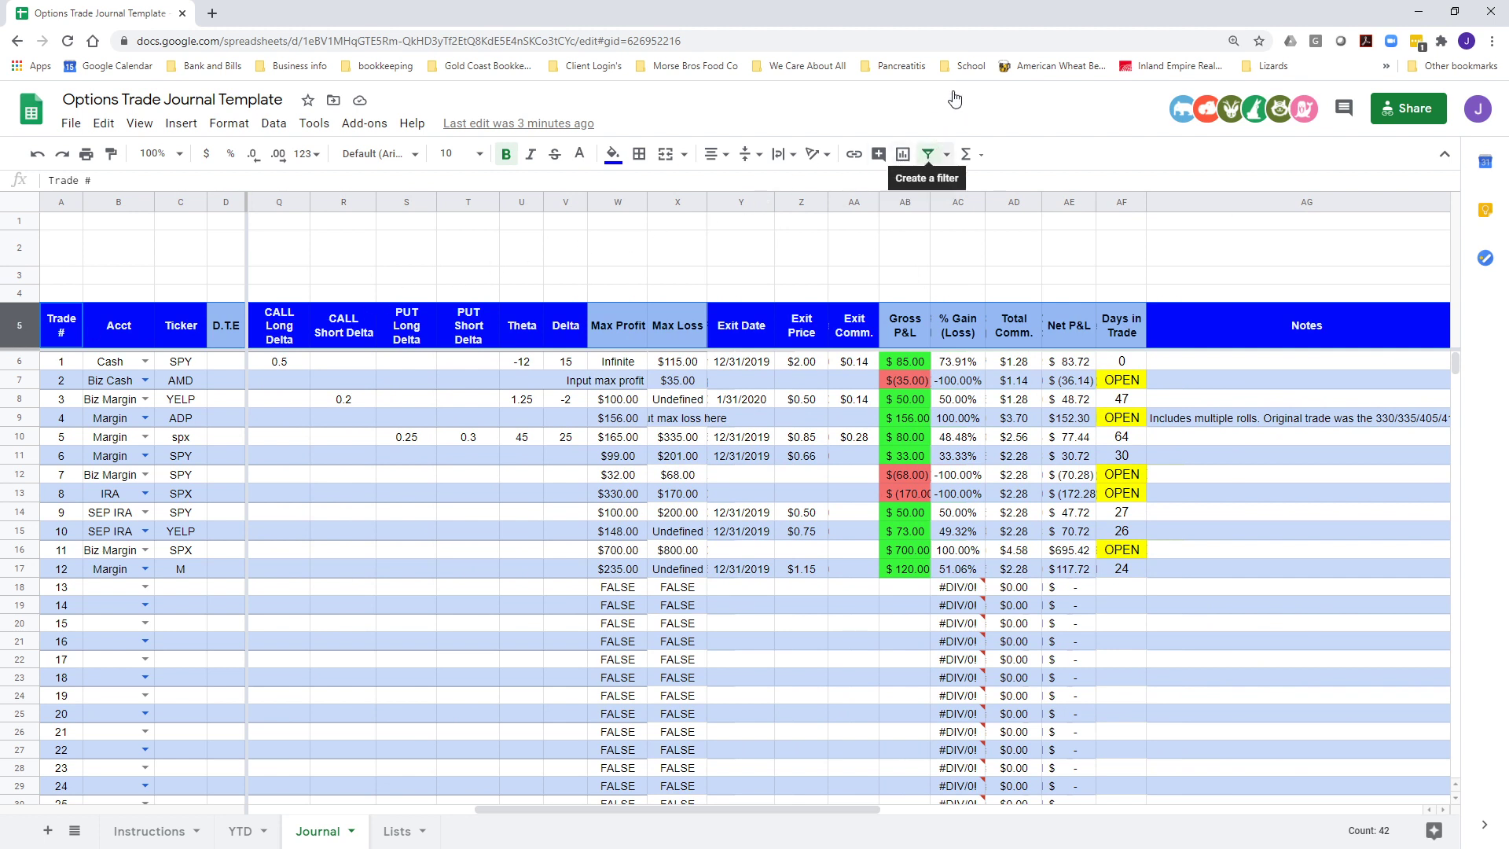
click(933, 157)
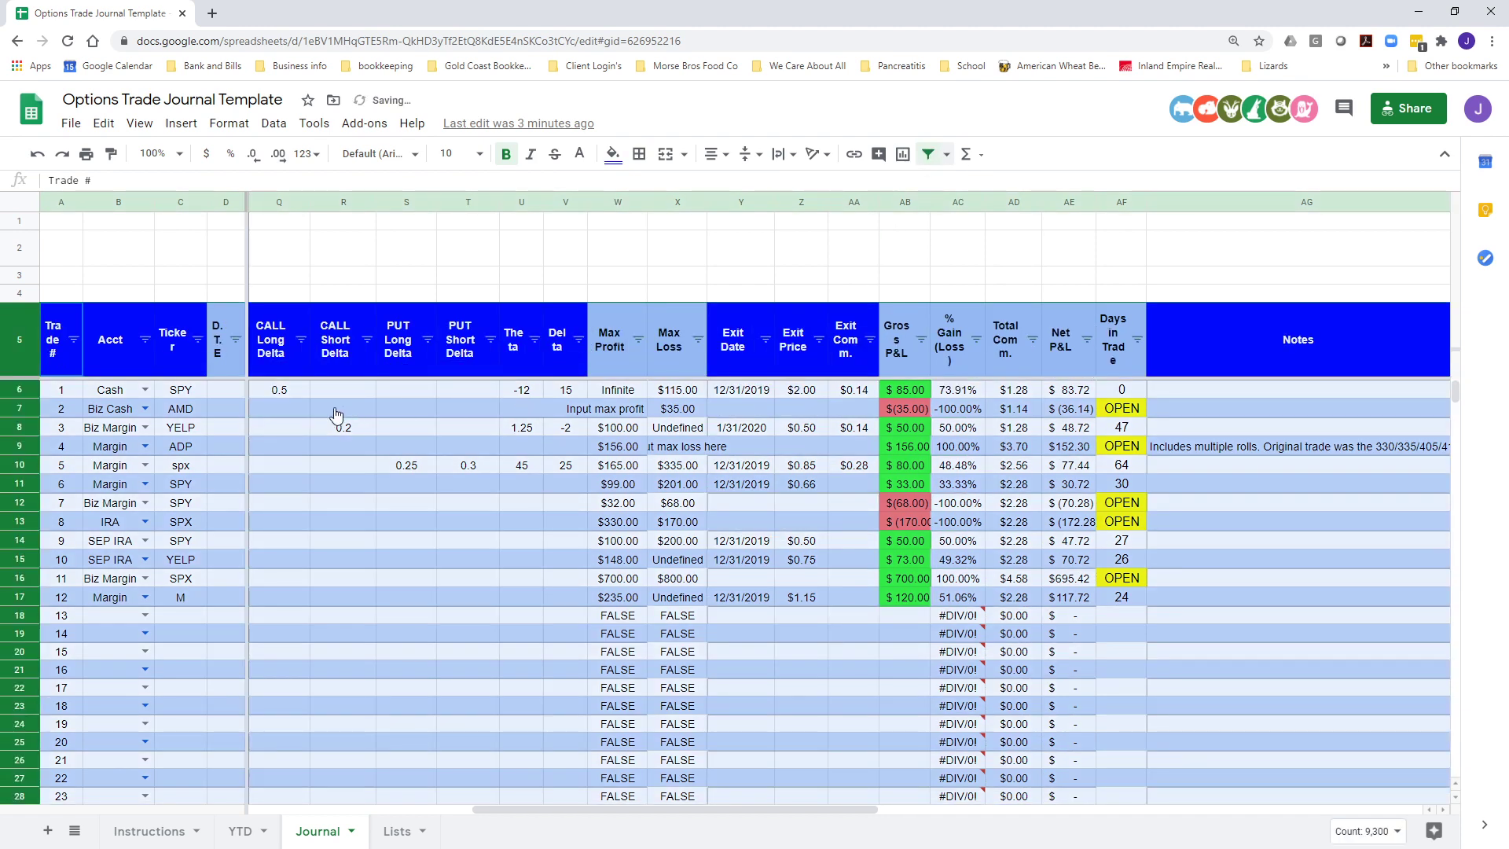
key(ctrl+z)
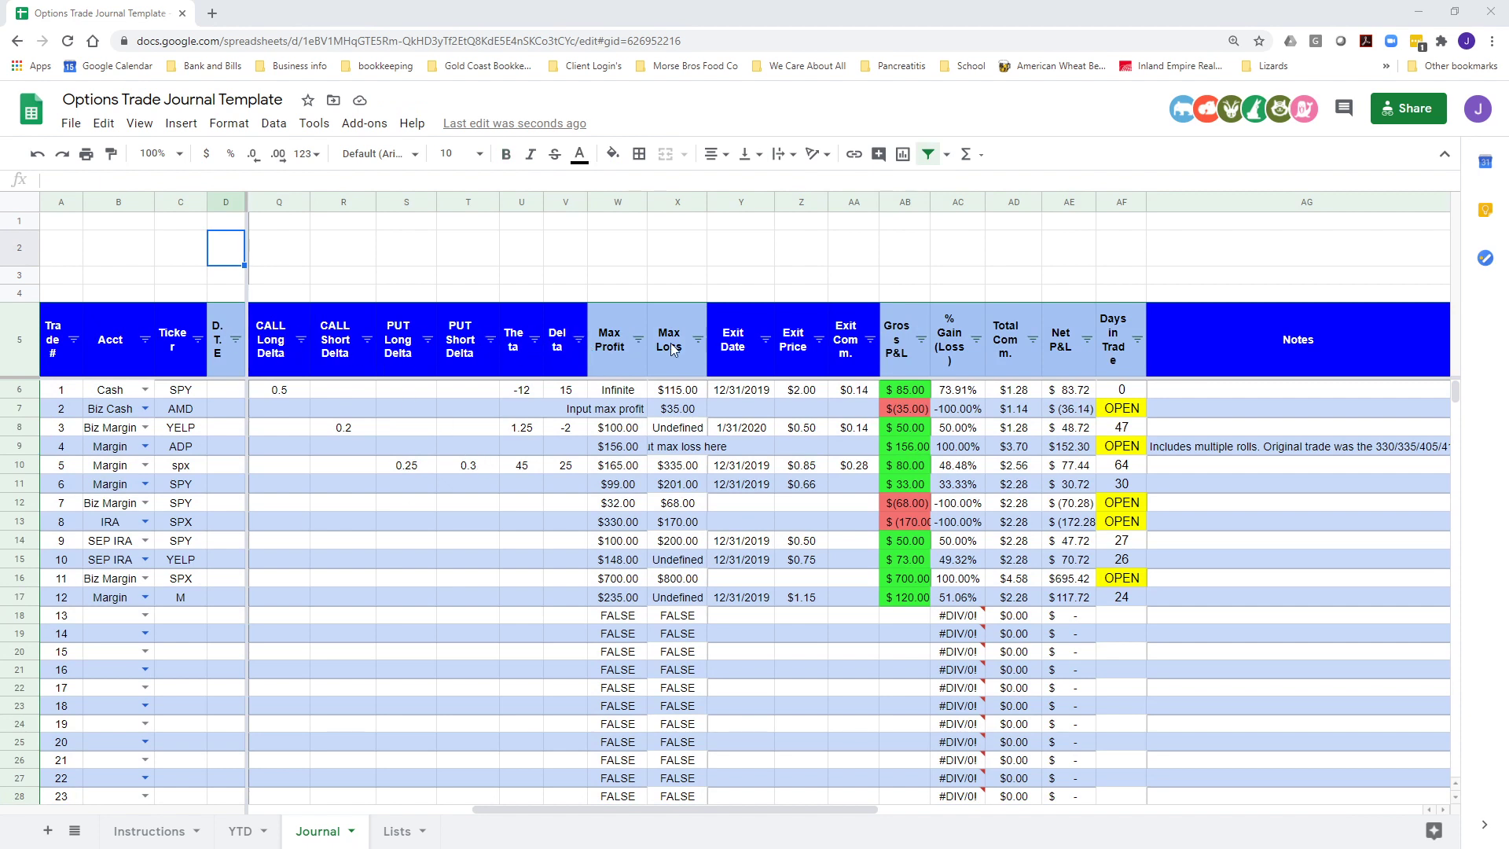
Filter the Journal's Exit Date column to exclude blanks, leaving only the closed trades
click(766, 344)
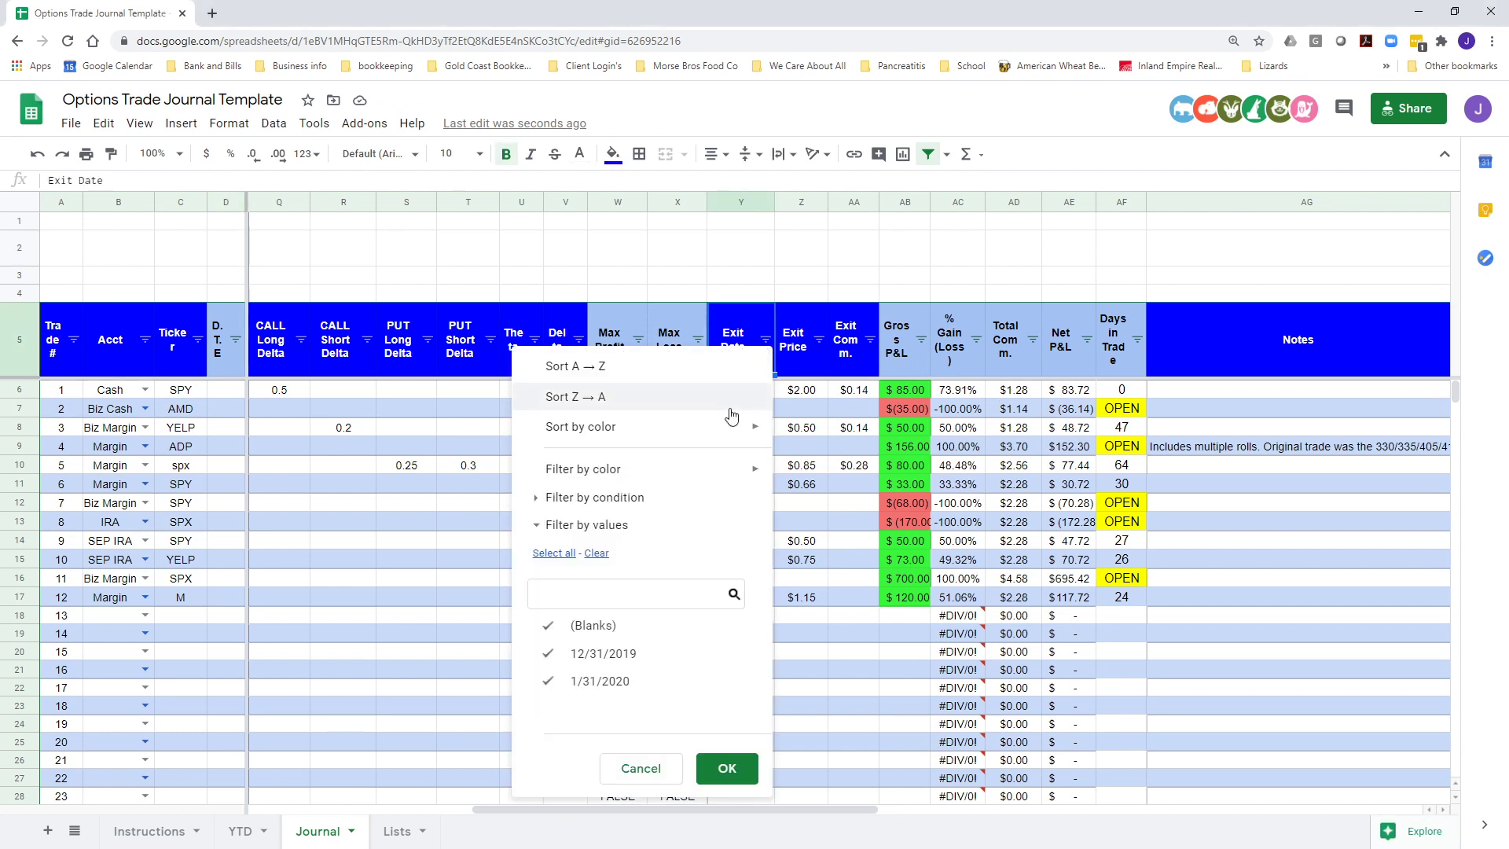
click(576, 626)
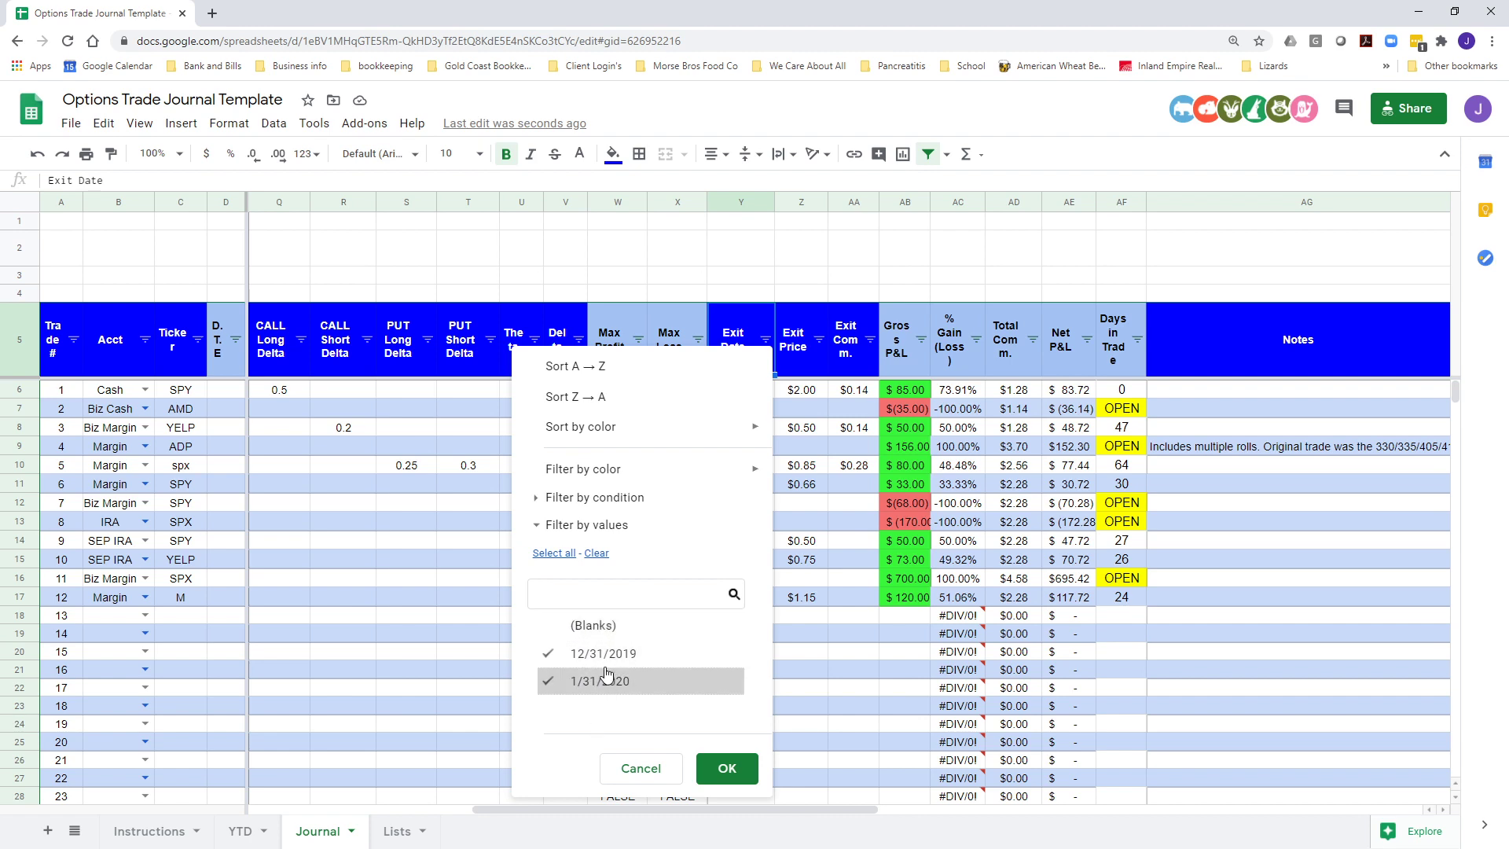
click(723, 769)
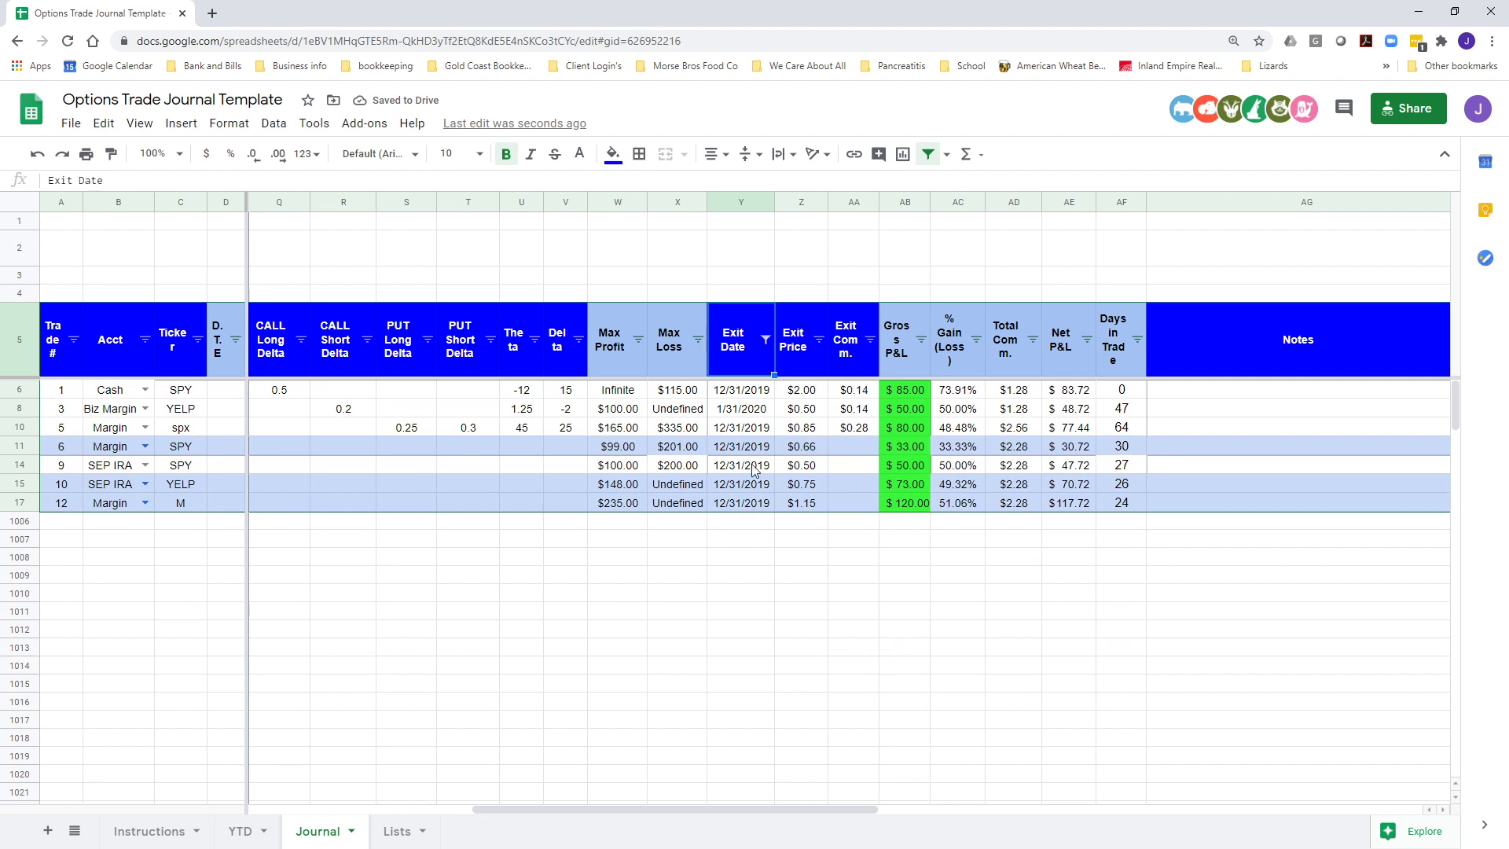
Compare the YTD sheet's # of Trades, Winners and Losers with the closed trades listed in the filtered Journal
click(241, 831)
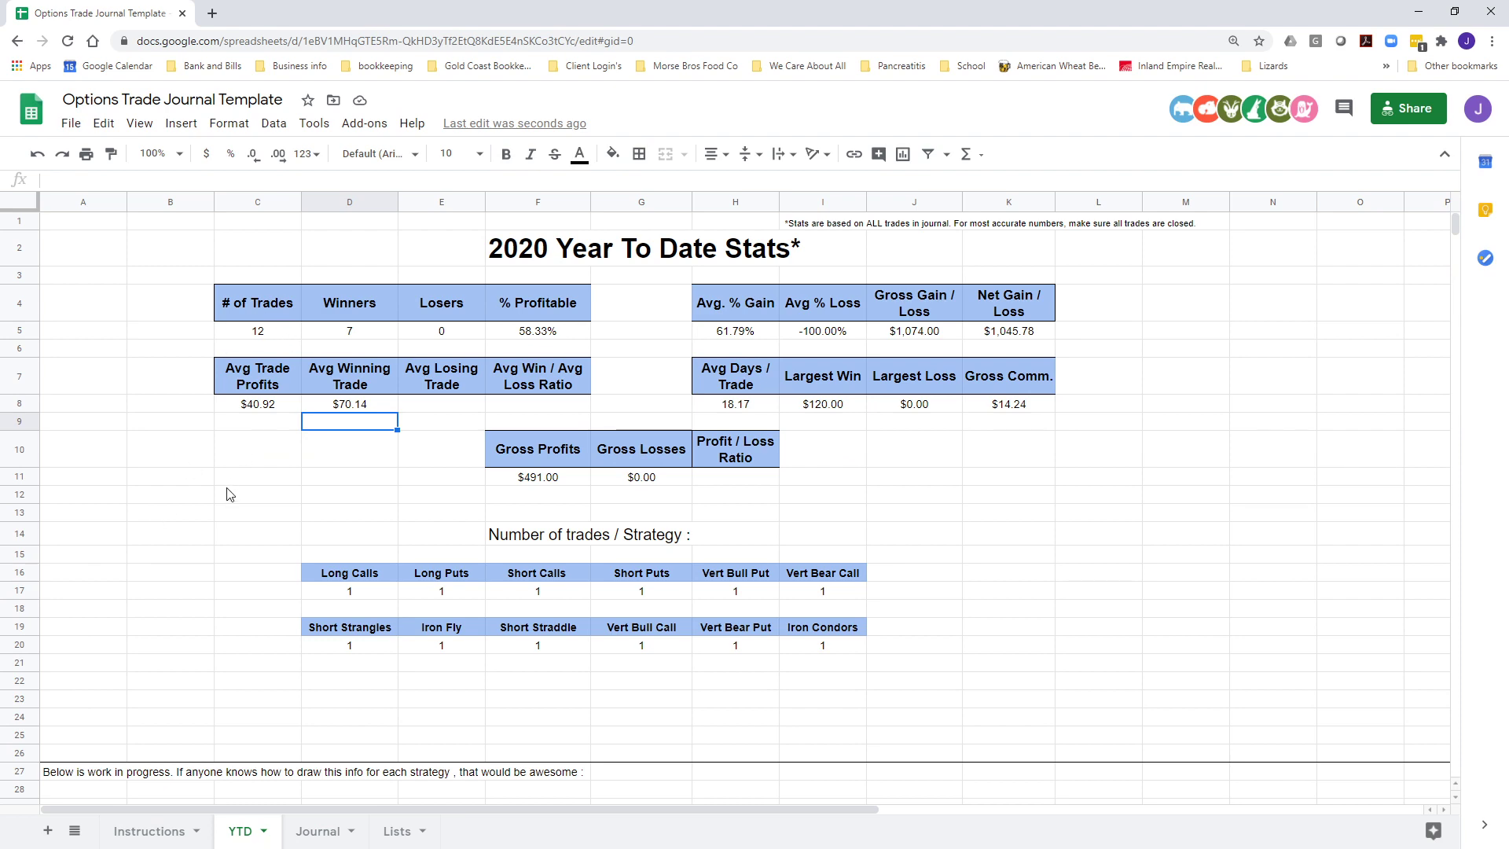
click(315, 831)
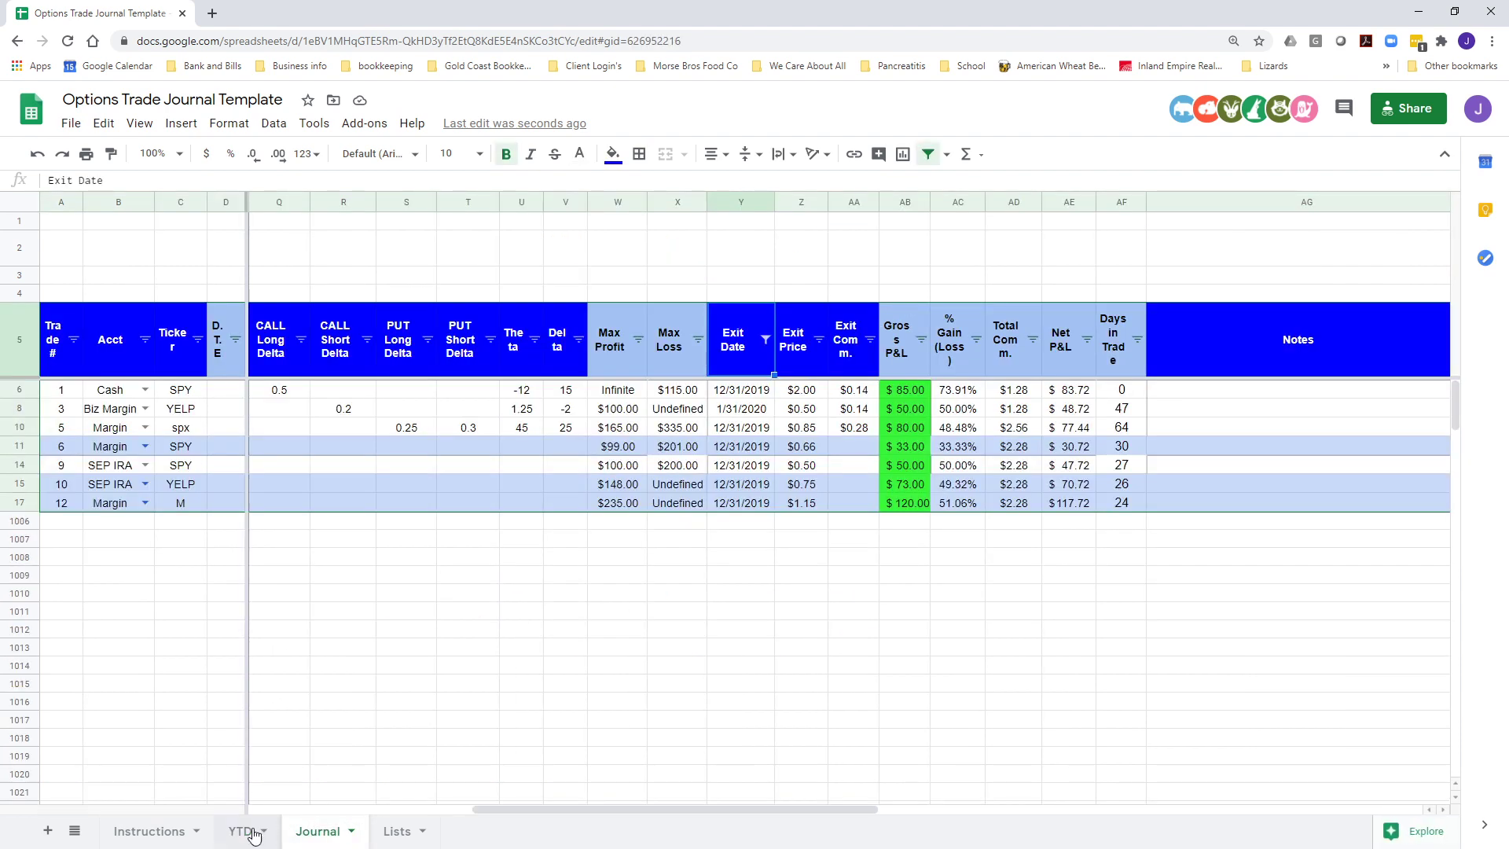
click(236, 833)
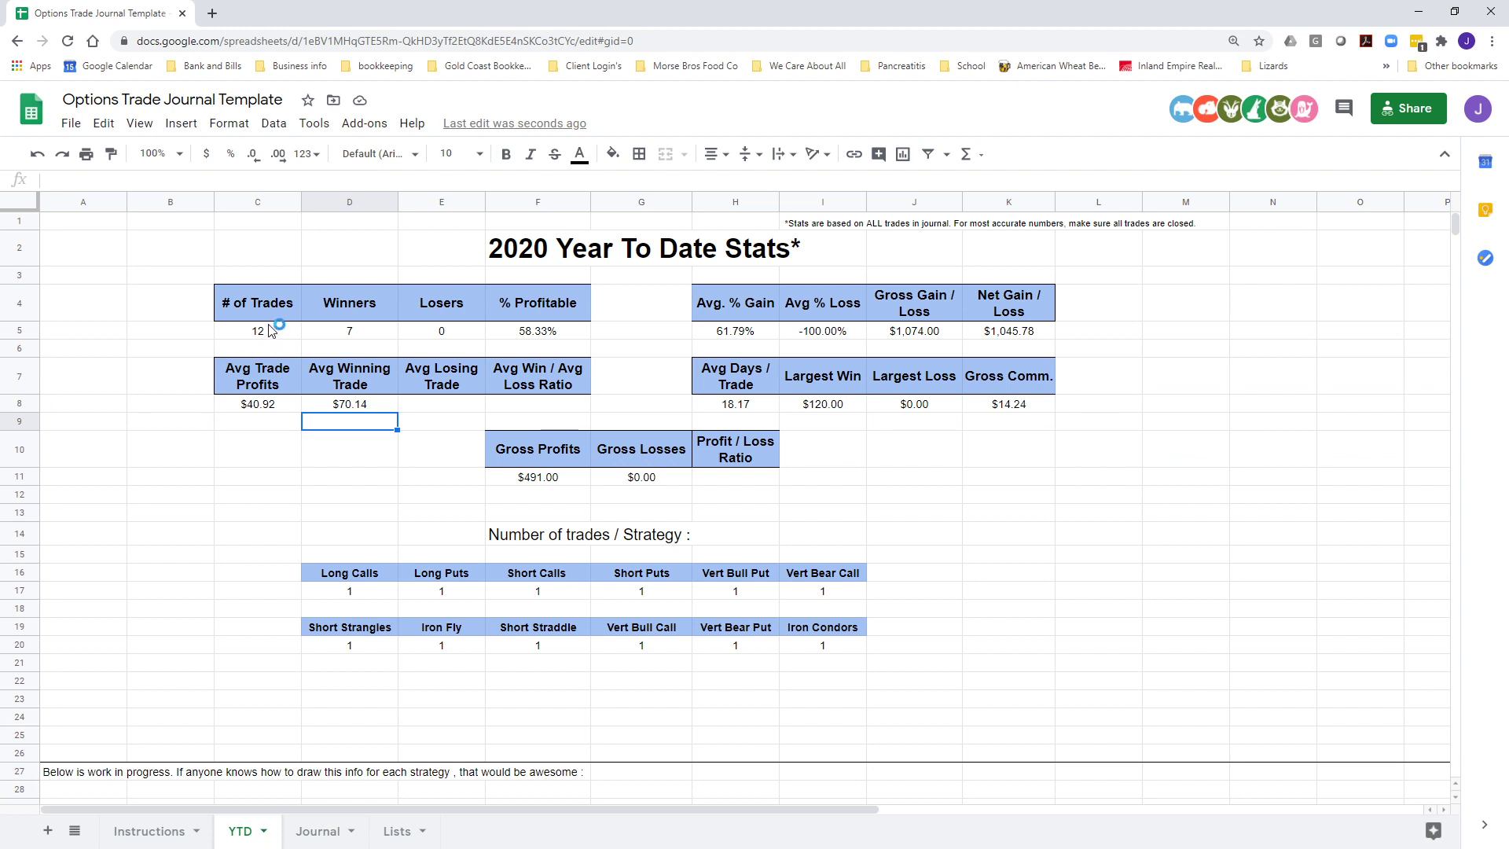
click(358, 336)
click(467, 336)
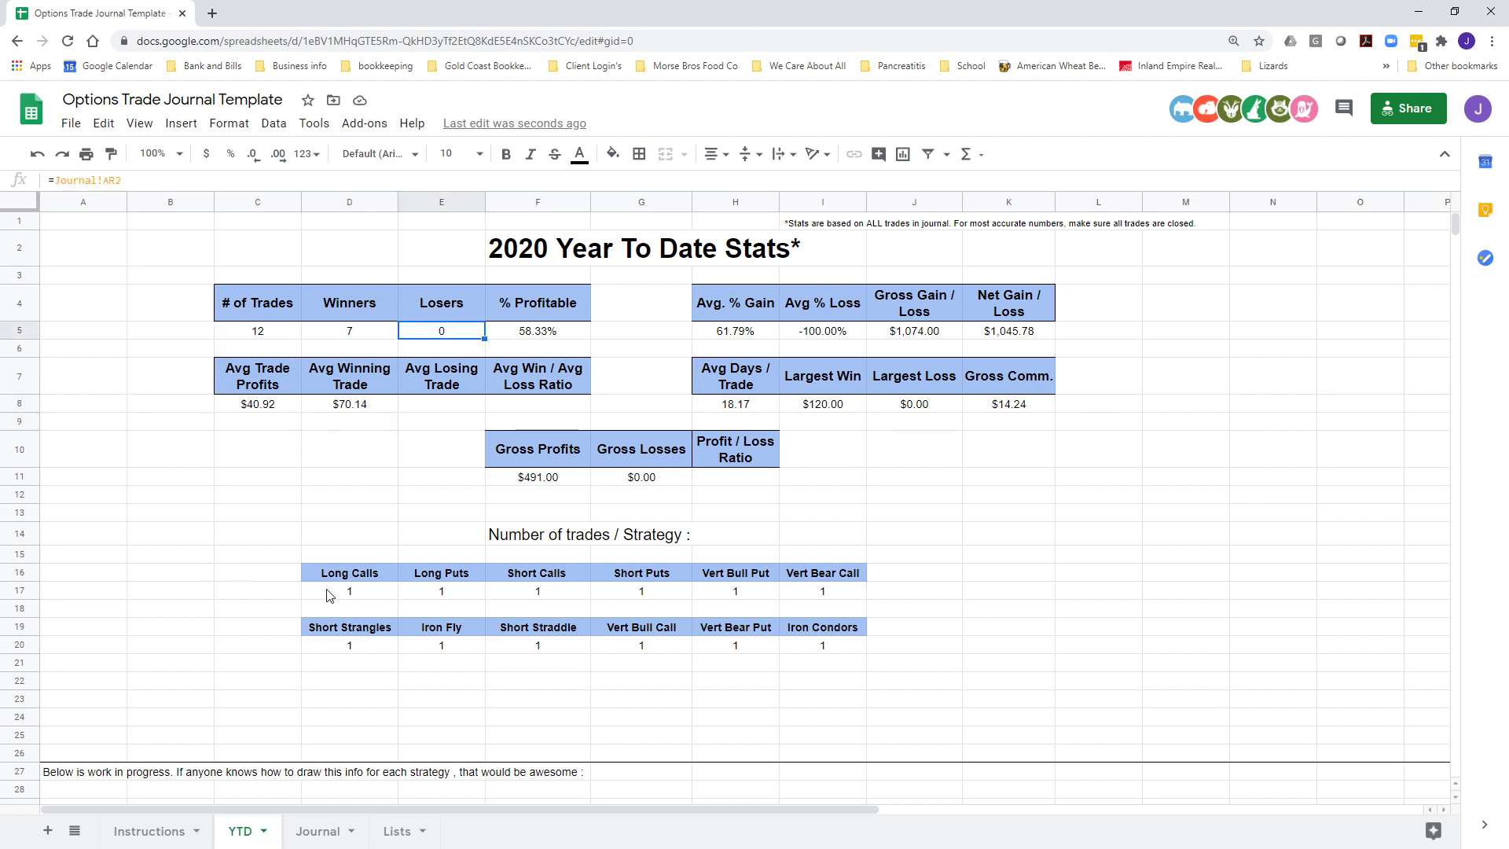
click(318, 831)
mouse_move(111, 390)
mouse_down()
mouse_move(112, 507)
mouse_move(120, 392)
mouse_up()
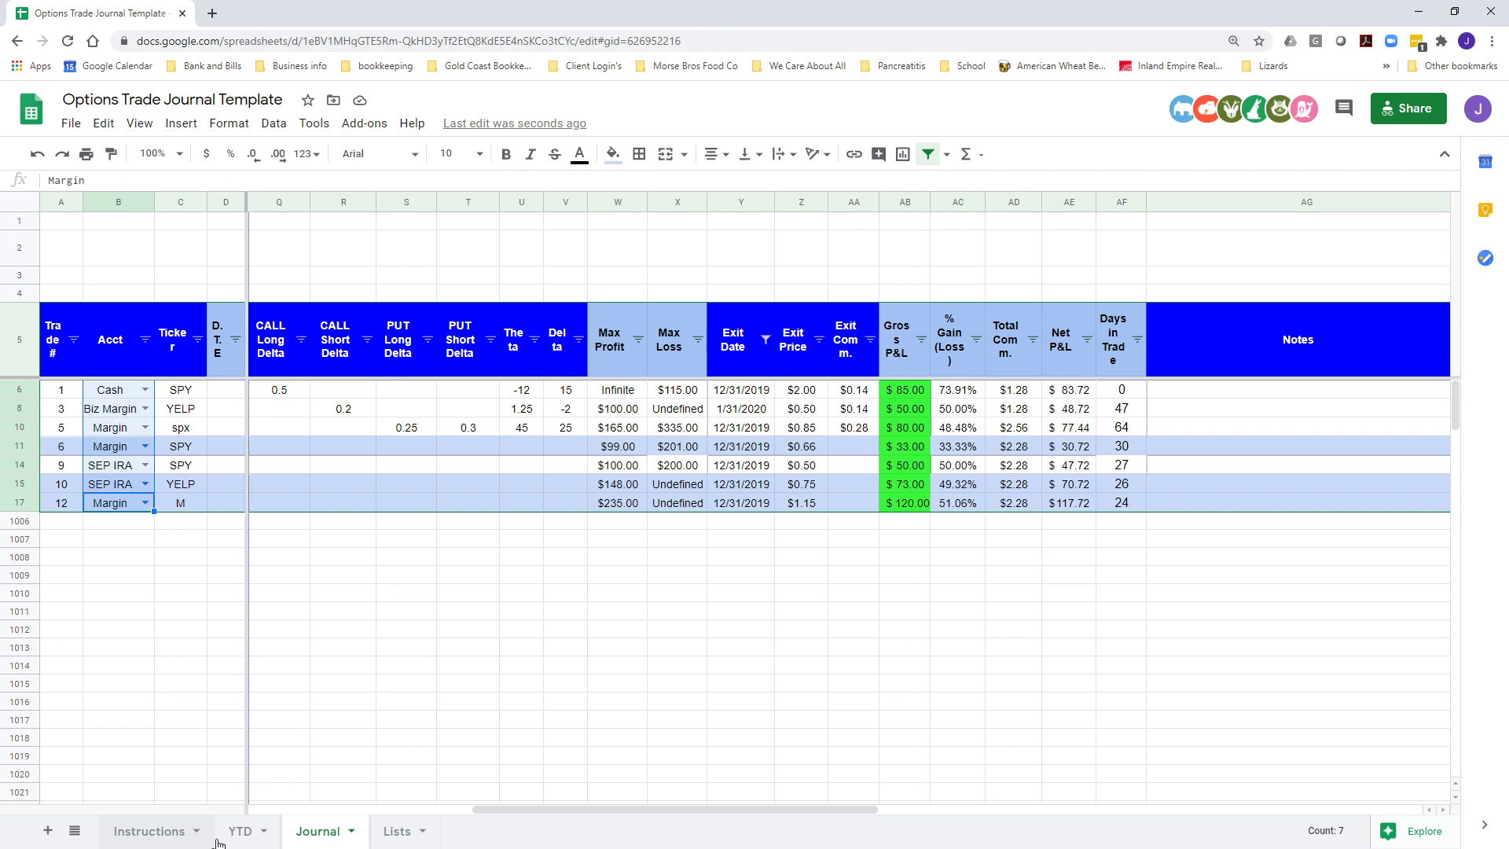
Inspect the Winners, Losers and % Profitable cells on the YTD sheet while the Journal is filtered
click(240, 831)
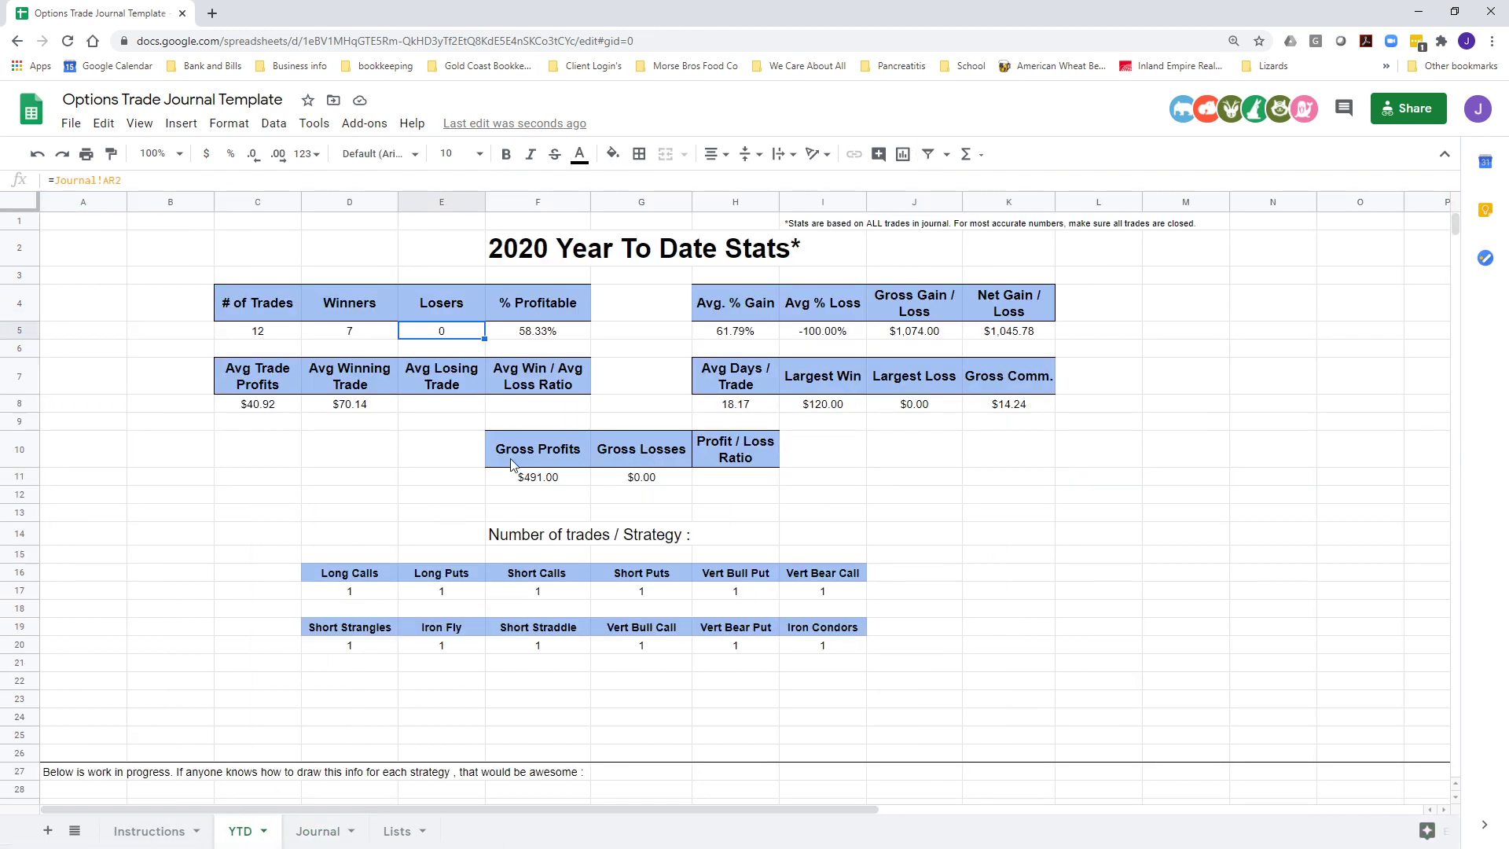
click(362, 332)
click(426, 328)
click(551, 335)
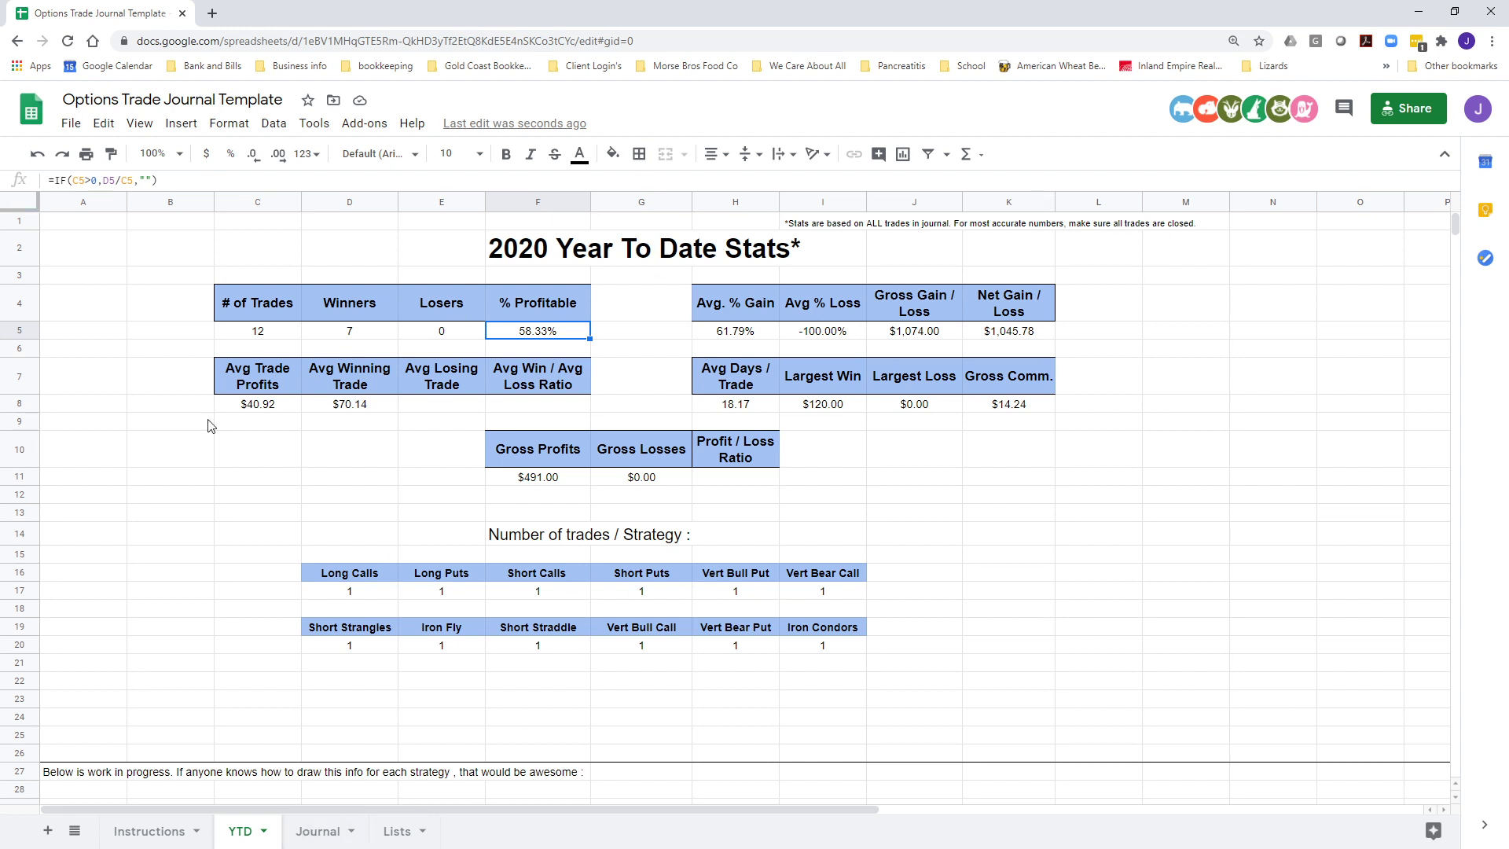
Reselect all Exit Date values, including blanks, in the Journal's filter and return to the YTD stats
click(316, 831)
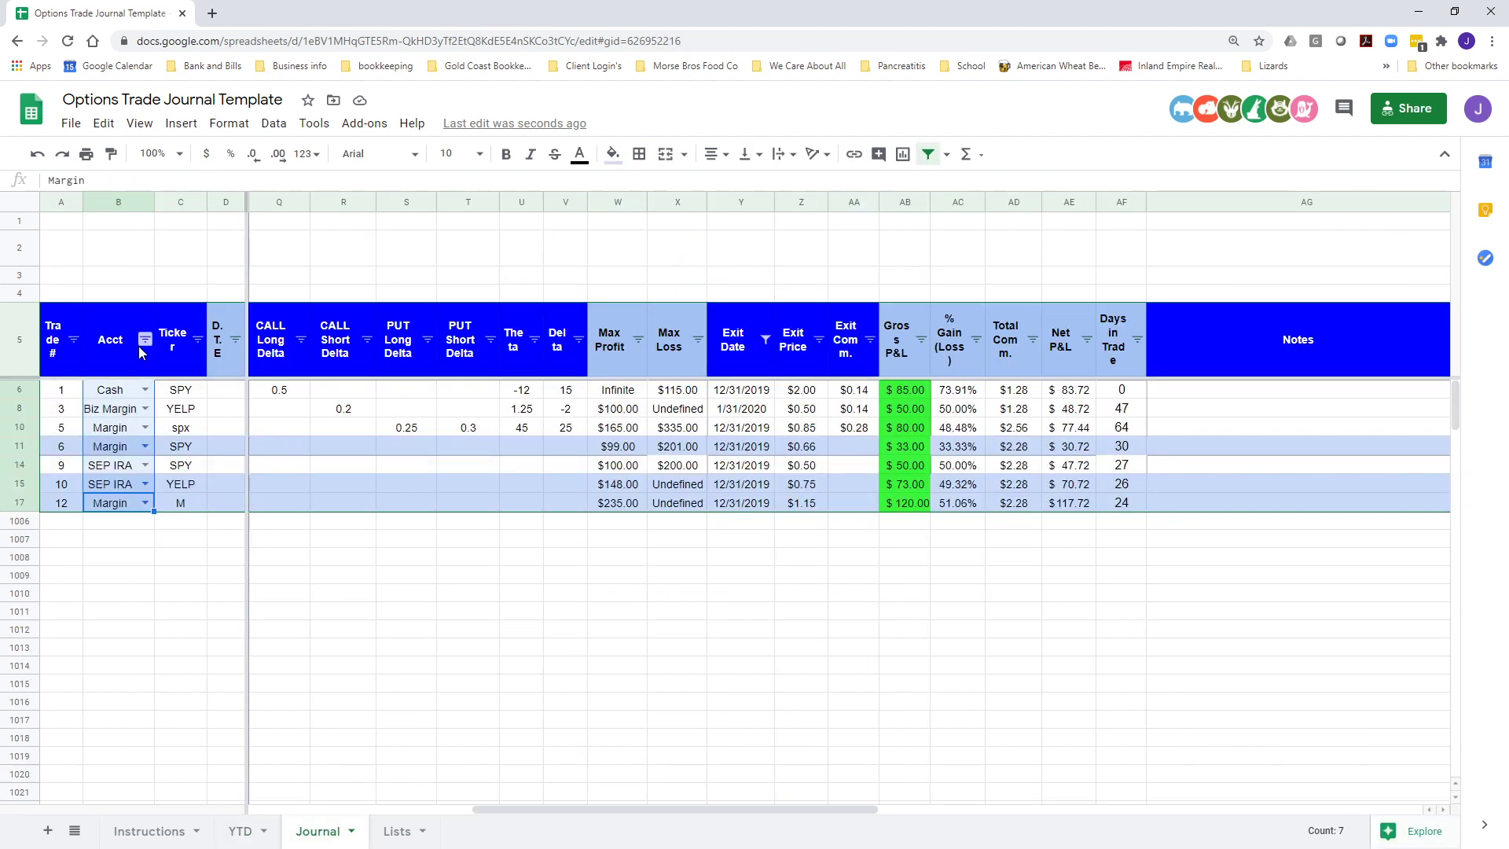
click(766, 339)
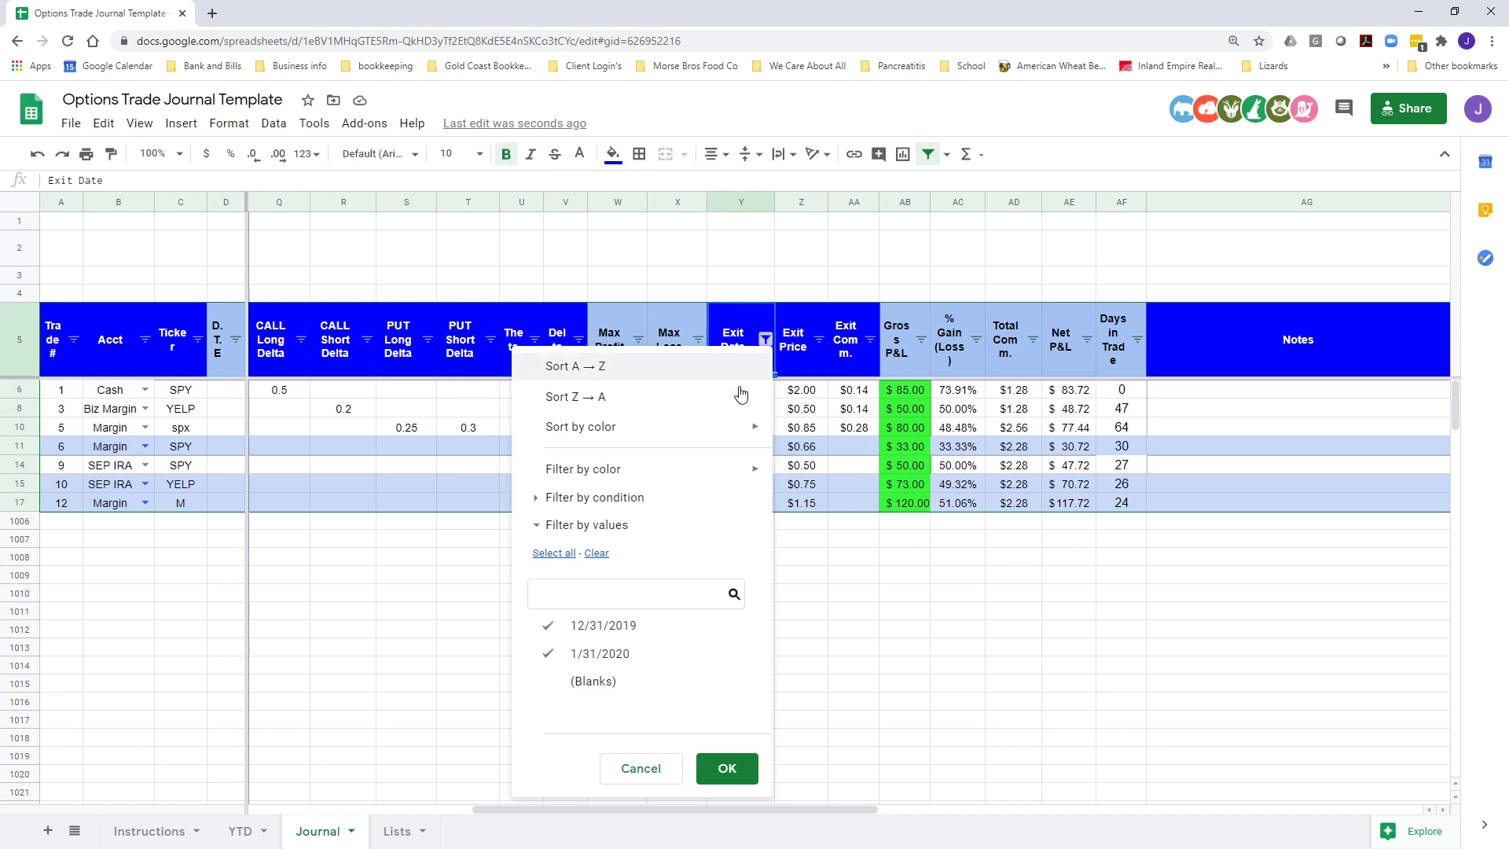
click(555, 553)
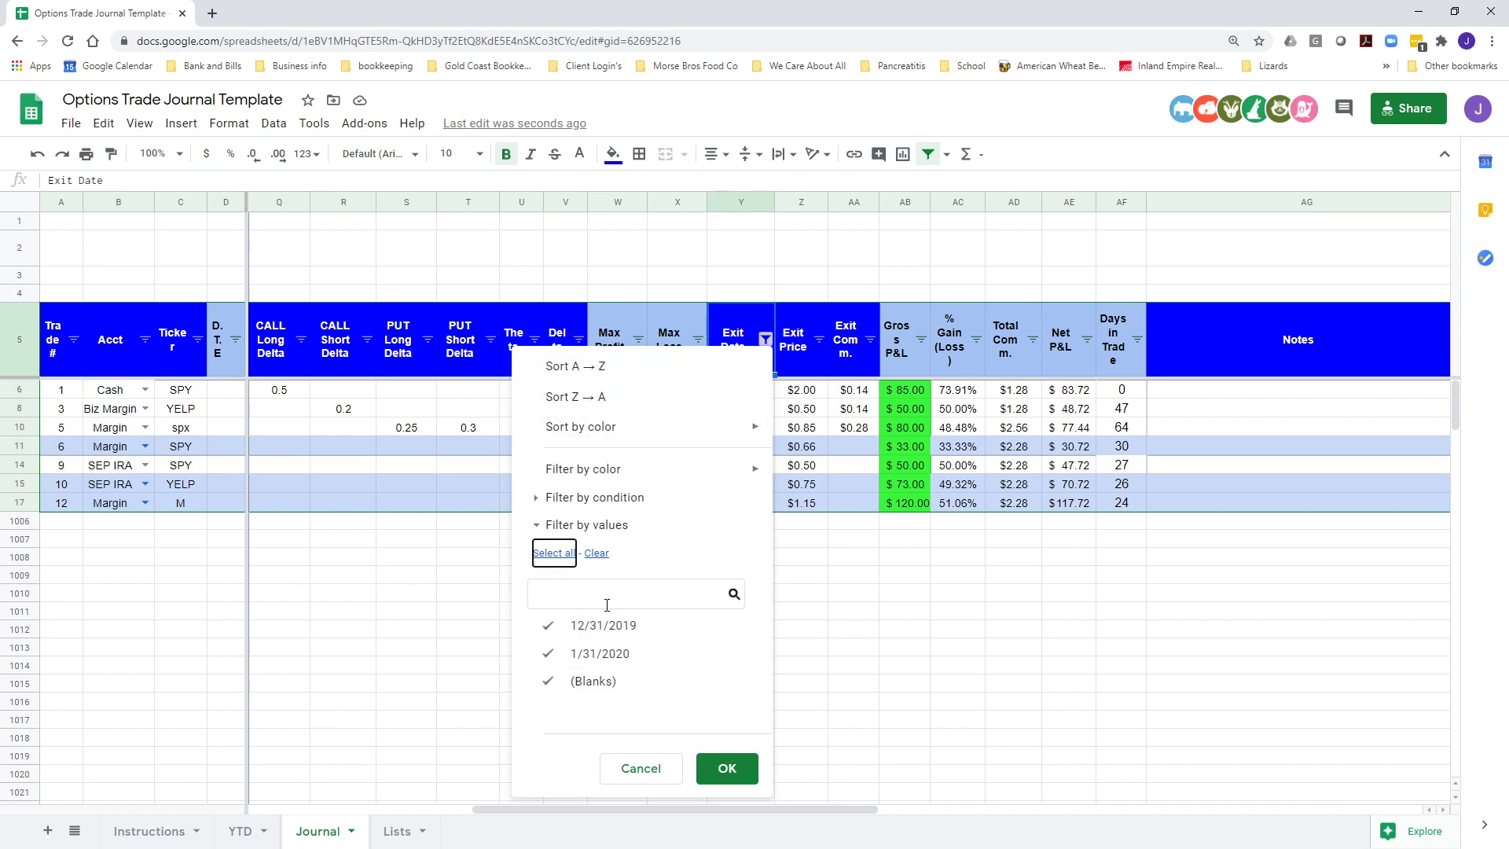
click(725, 768)
drag(620, 810, 353, 818)
click(238, 835)
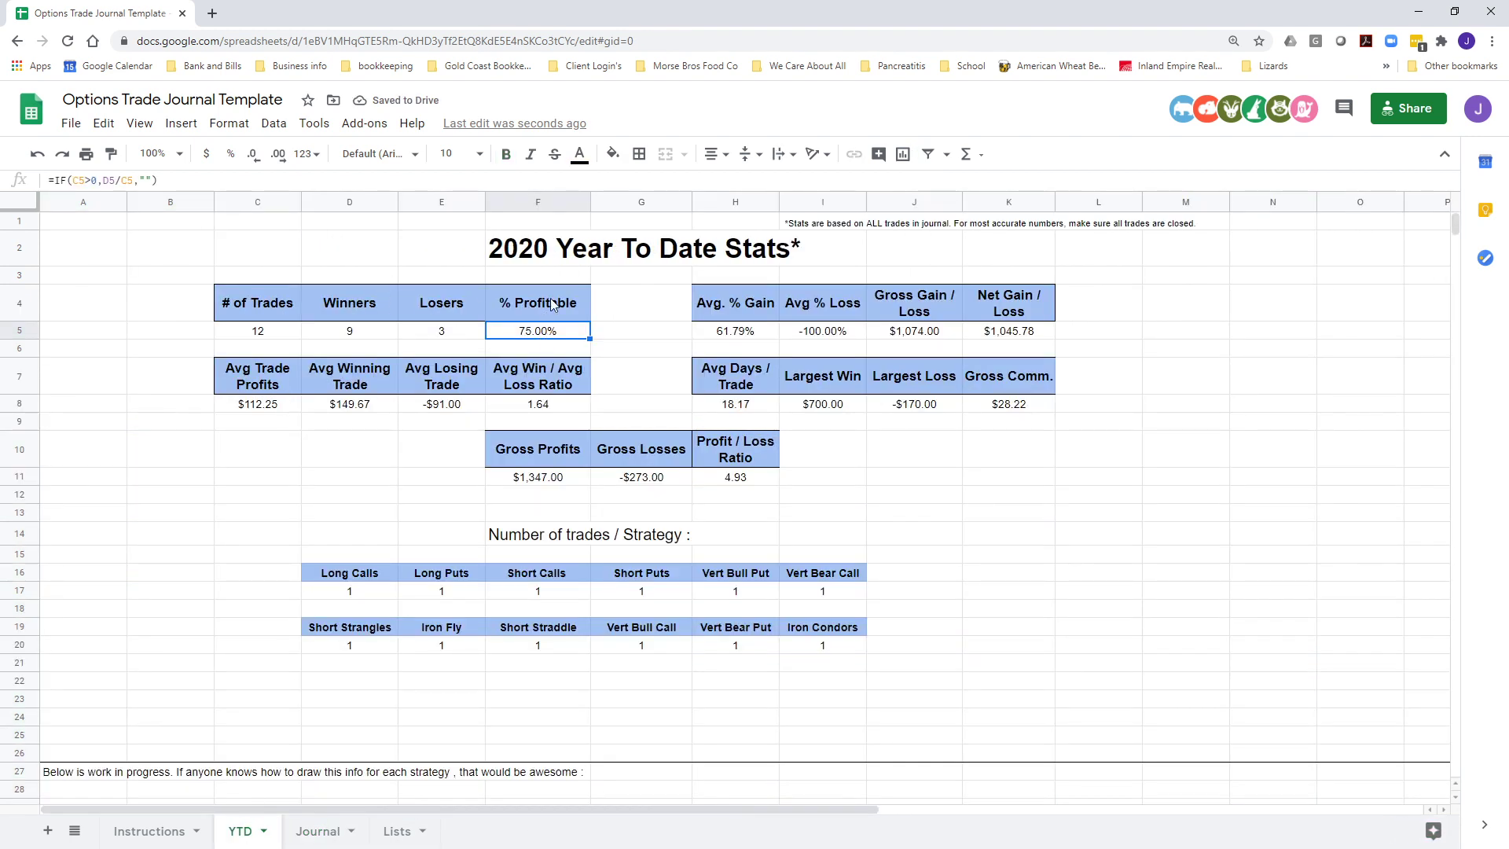
click(144, 449)
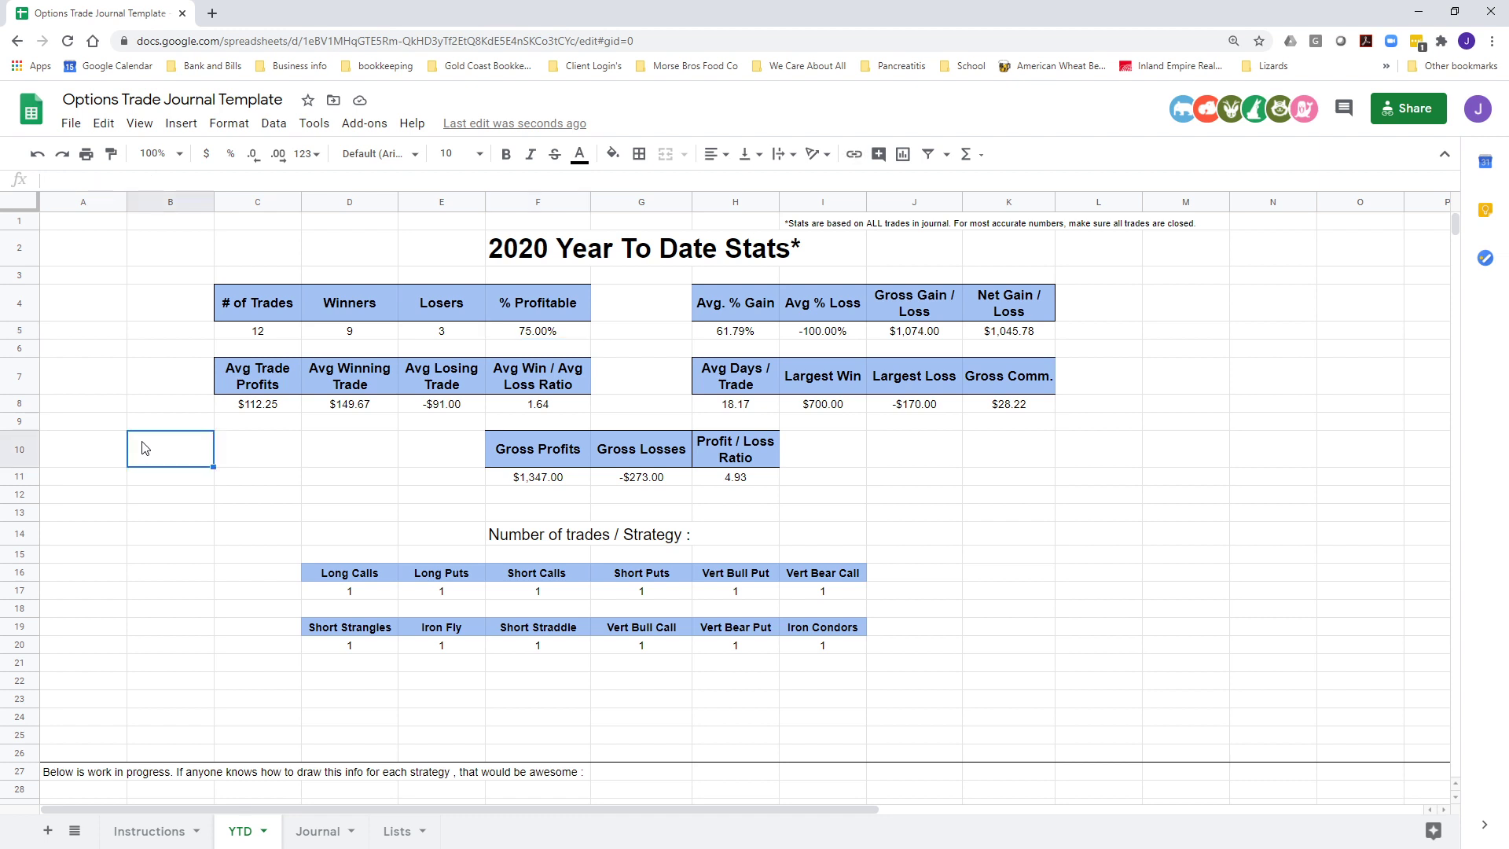